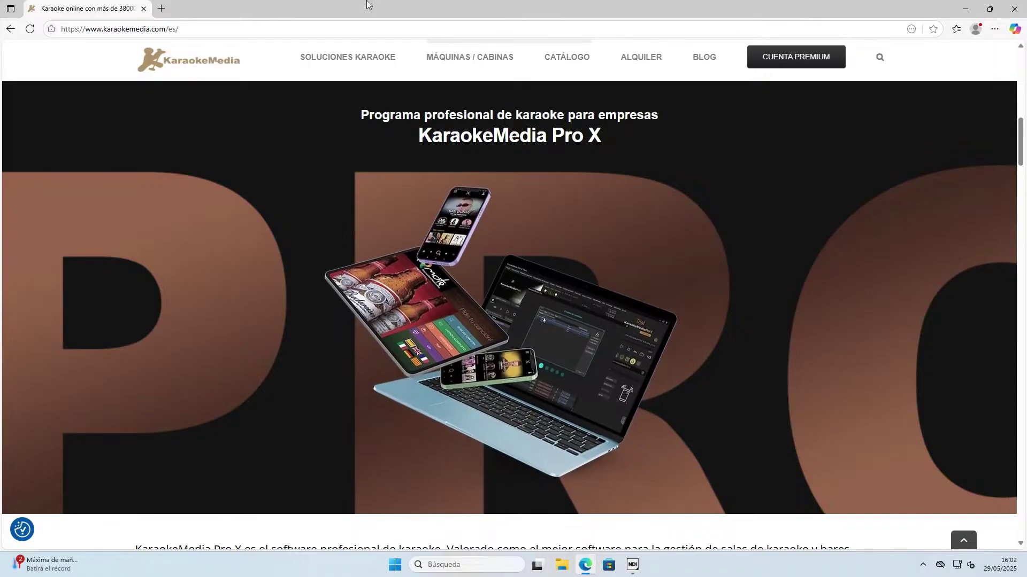
Open the Pro X professional karaoke program page and scroll down to its REQUISITOS section.
left_click(572, 338)
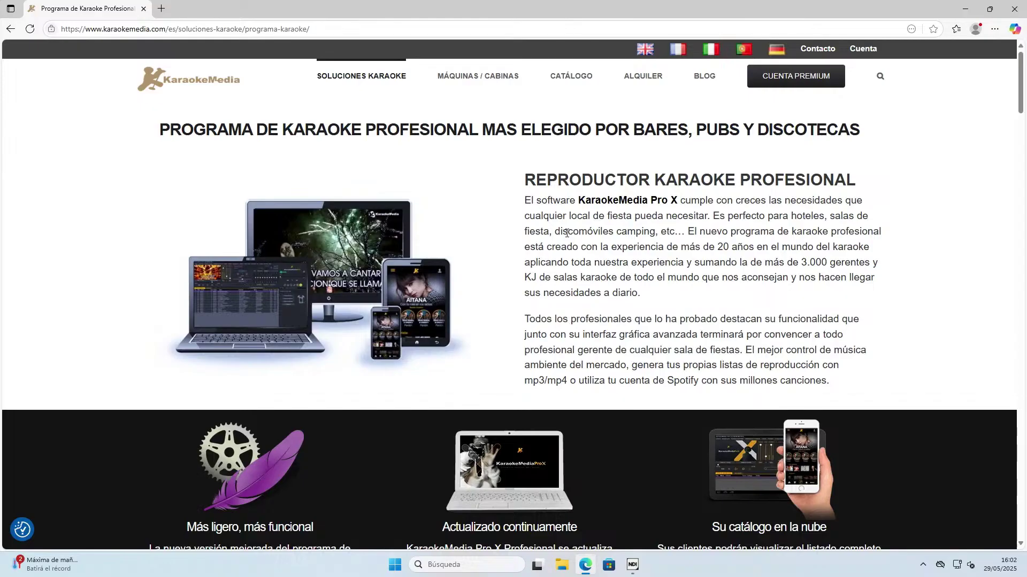
scroll(567, 233, "down", 2)
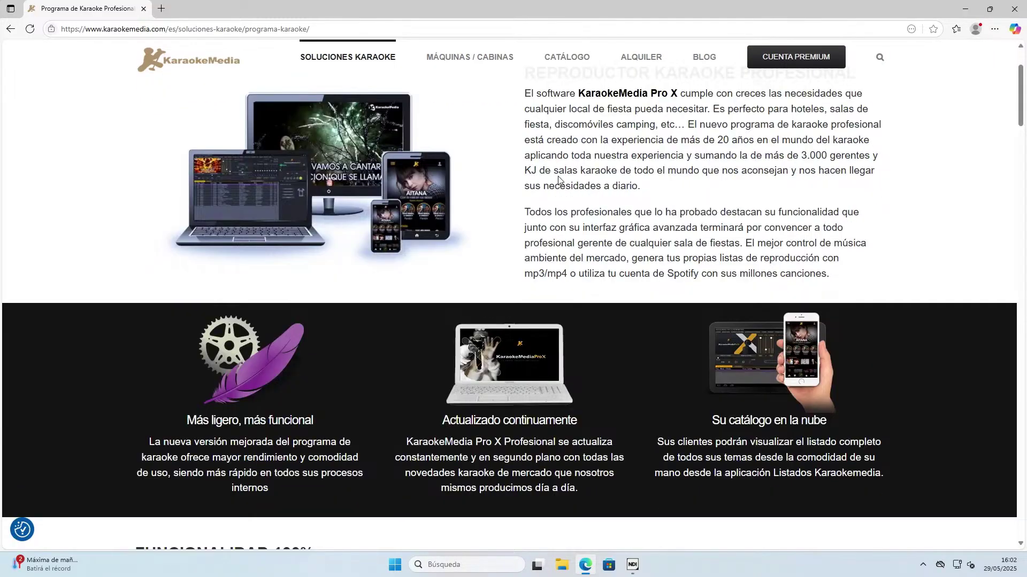
scroll(558, 178, "down", 2)
scroll(541, 171, "down", 2)
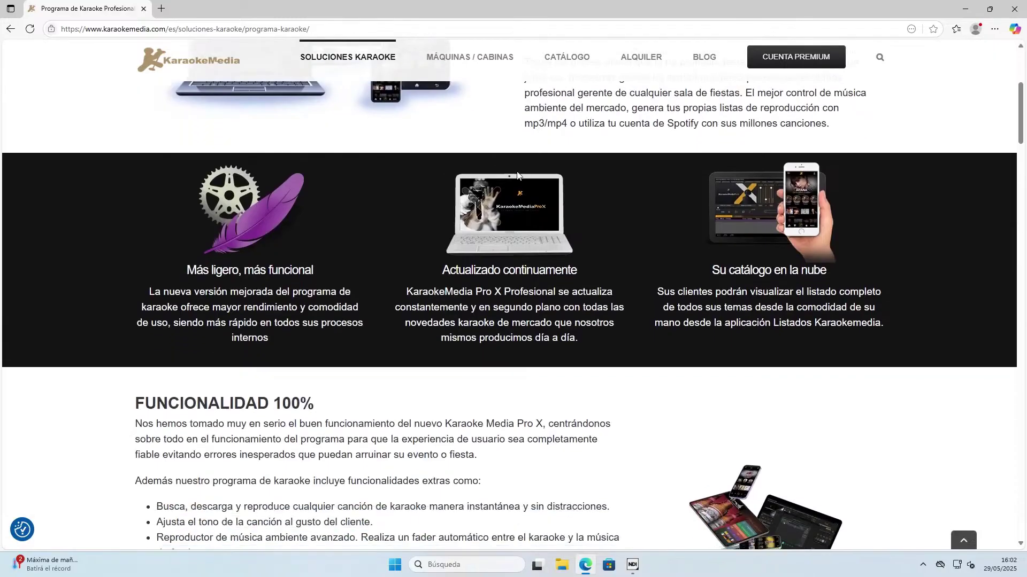
scroll(513, 170, "down", 2)
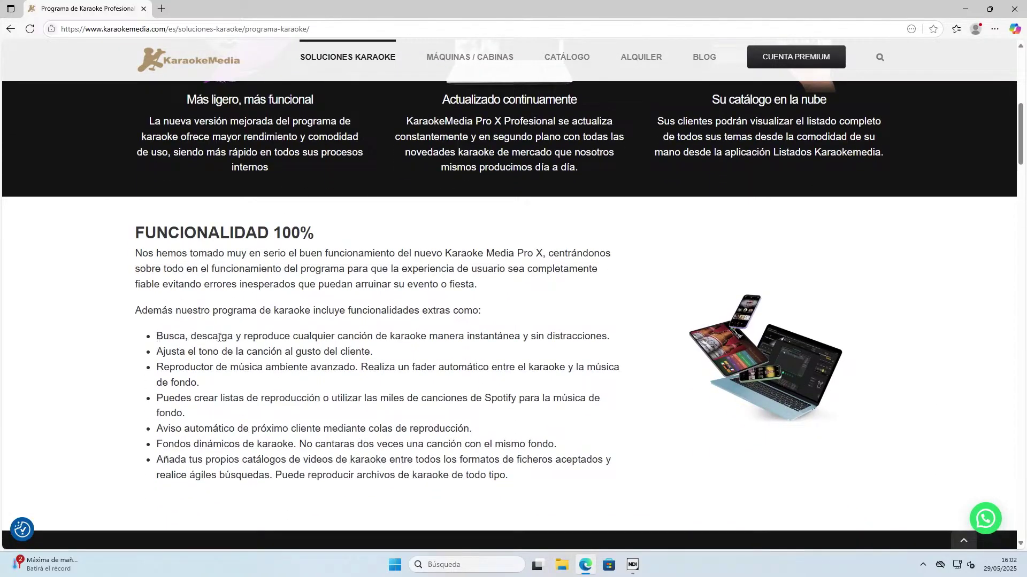
scroll(219, 337, "down", 3)
scroll(502, 362, "down", 2)
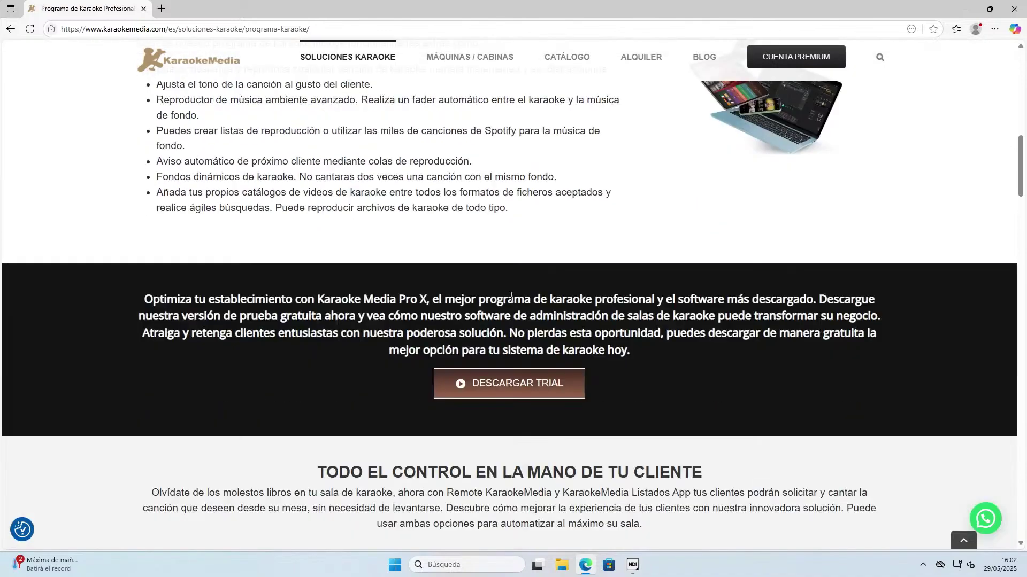
scroll(500, 190, "down", 3)
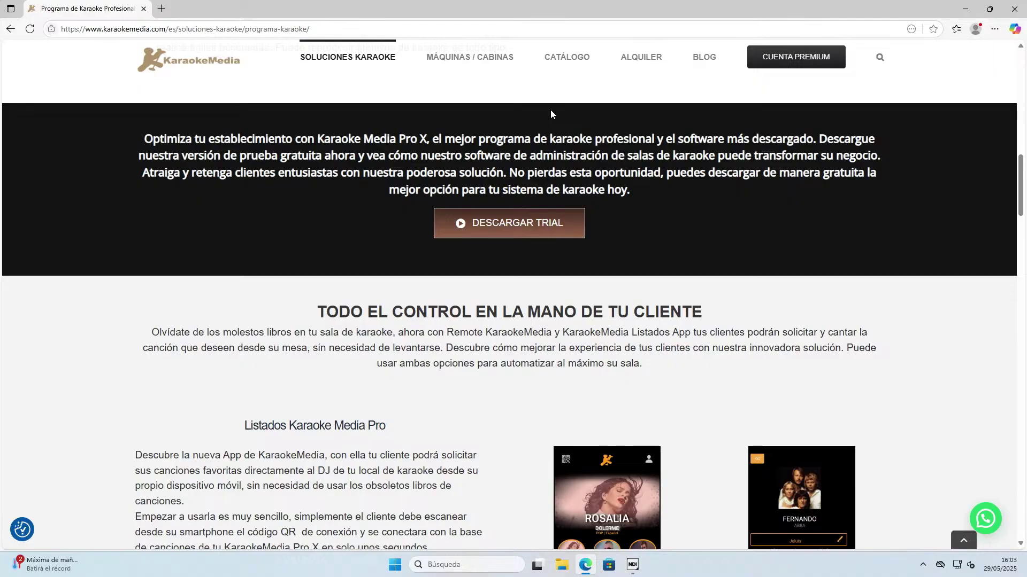
scroll(647, 316, "down", 2)
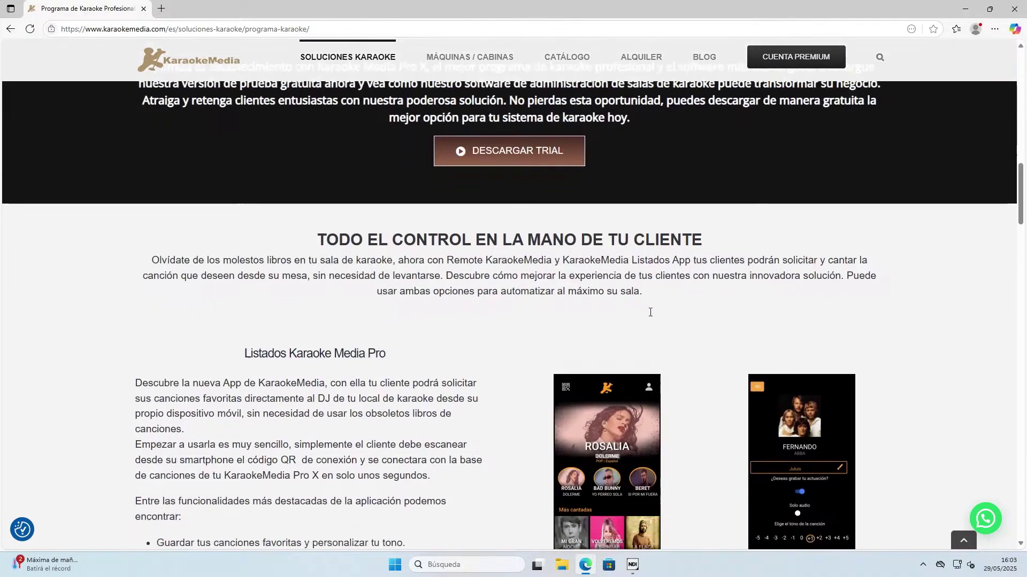
scroll(646, 297, "down", 1)
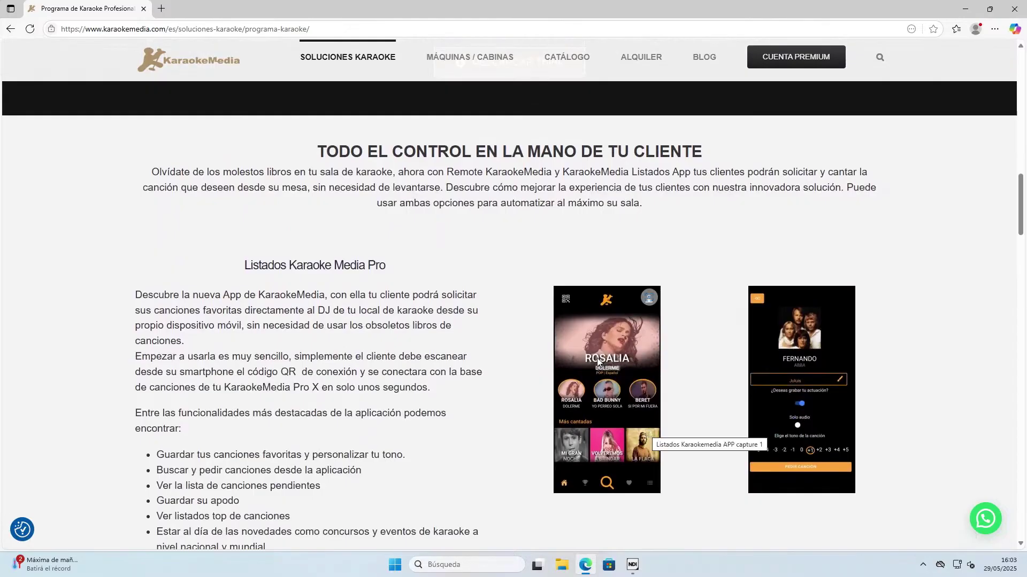
scroll(673, 358, "down", 4)
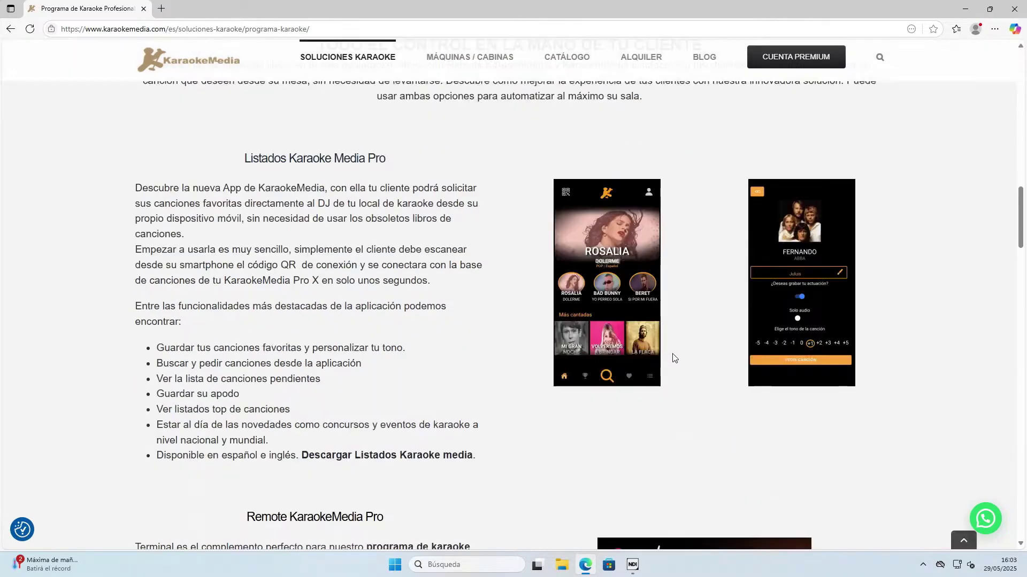
scroll(672, 357, "down", 2)
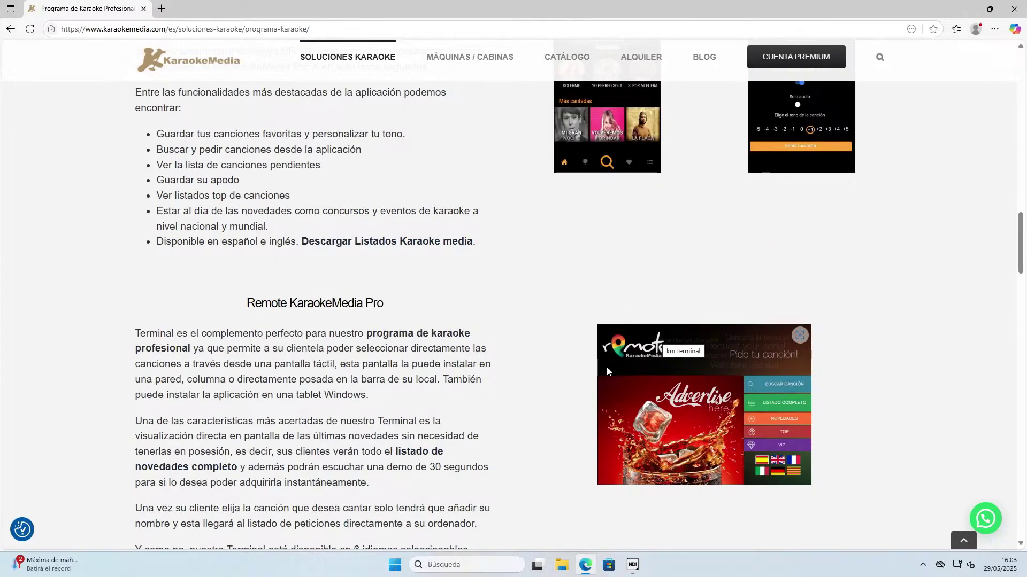
scroll(539, 393, "down", 2)
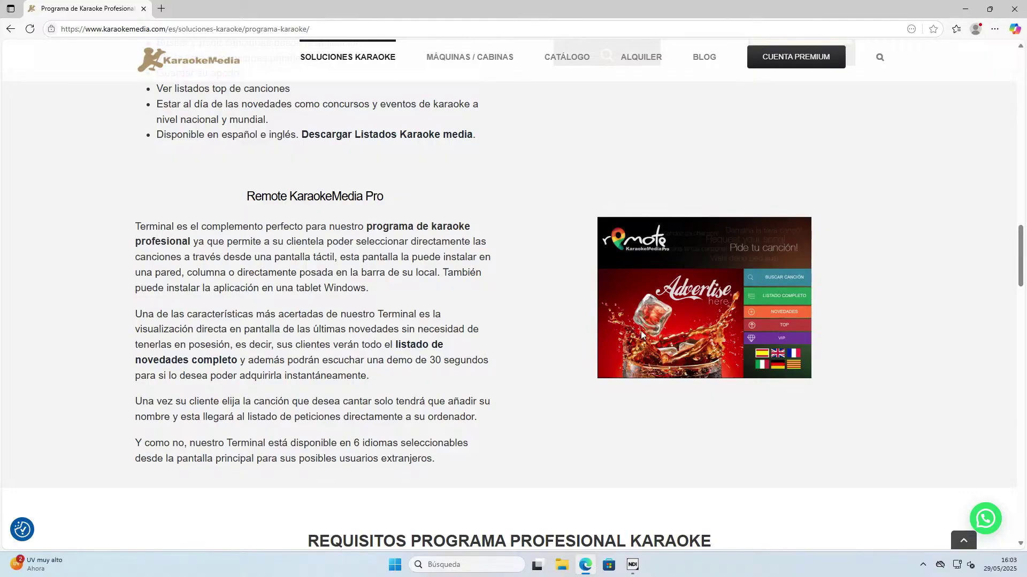
scroll(490, 315, "down", 1)
scroll(492, 314, "down", 1)
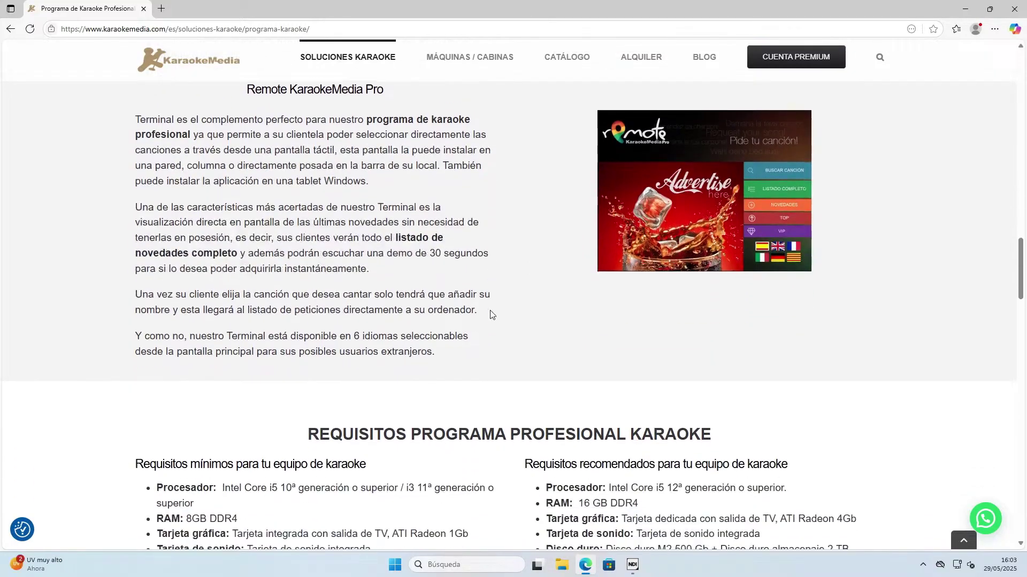
scroll(492, 315, "down", 1)
scroll(487, 321, "down", 2)
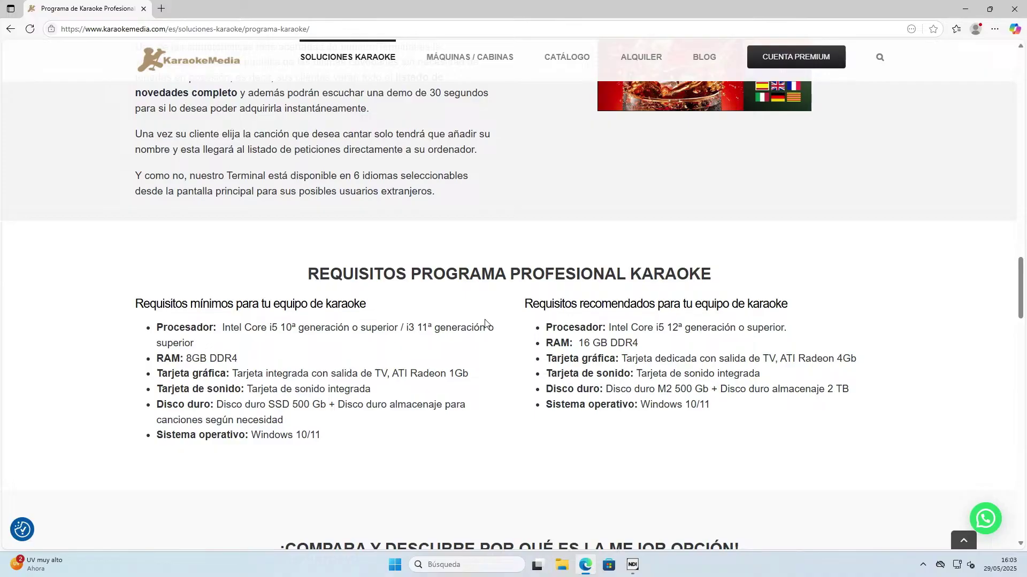
Zoom the page to 125% and highlight the minimum processor, Intel Core i5 or i3.
key("ctrl+plus")
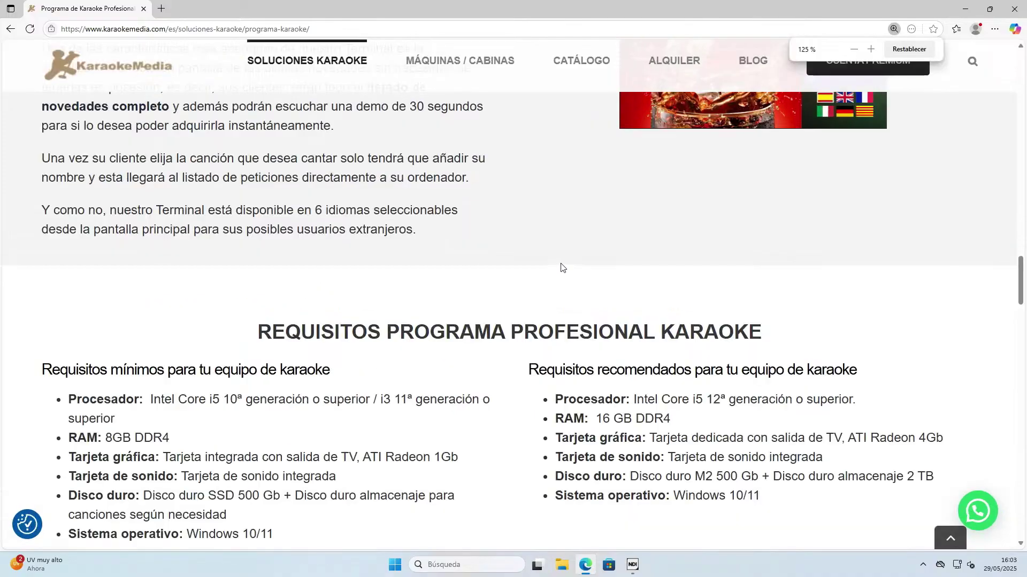
scroll(561, 267, "down", 3)
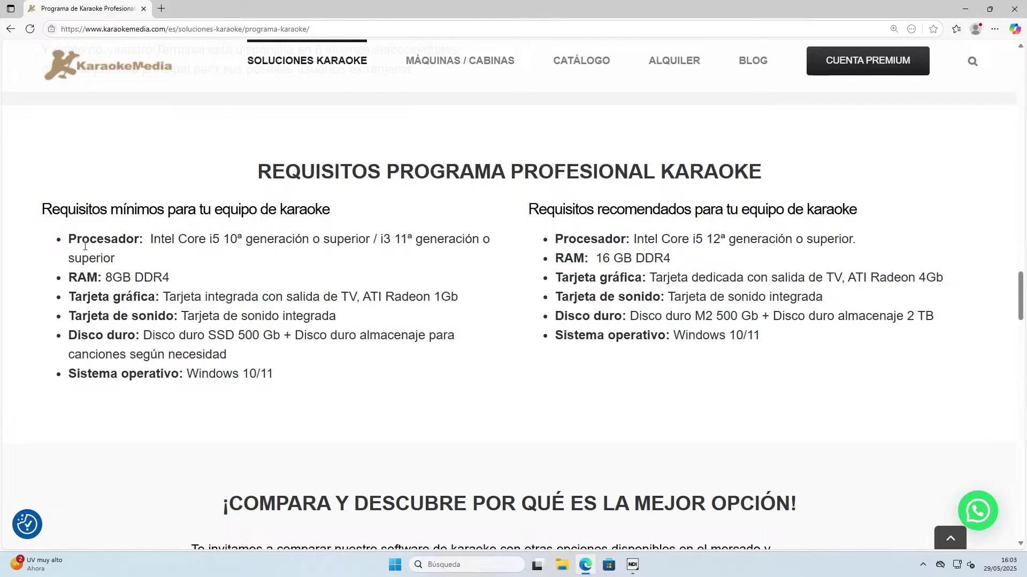
left_click_drag(179, 242, 221, 241)
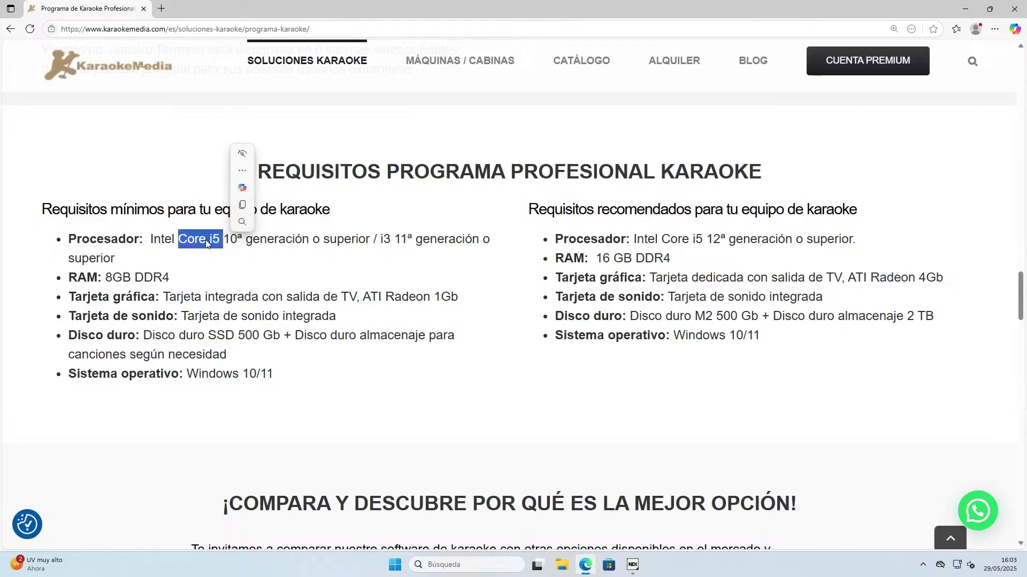
left_click(150, 239)
left_click_drag(150, 239, 238, 240)
left_click(228, 239)
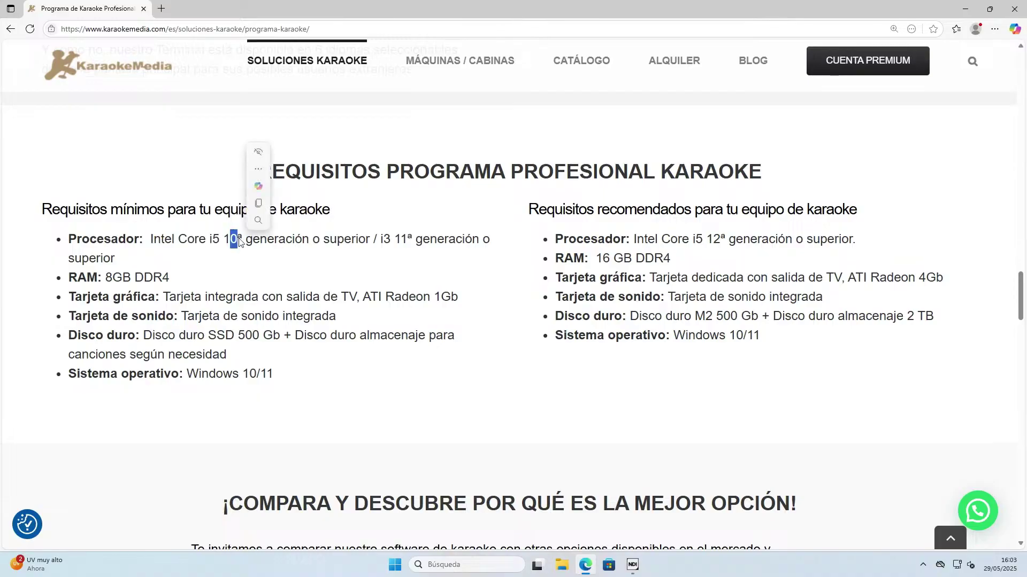
left_click_drag(376, 239, 438, 240)
left_click(399, 241)
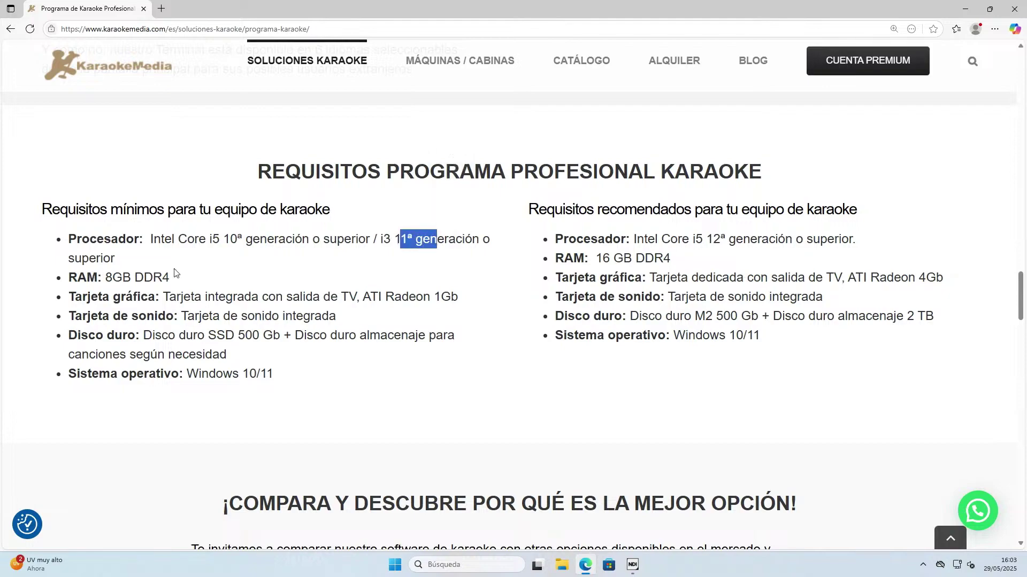
Highlight the 8GB DDR4 minimum RAM requirement.
left_click_drag(182, 278, 101, 277)
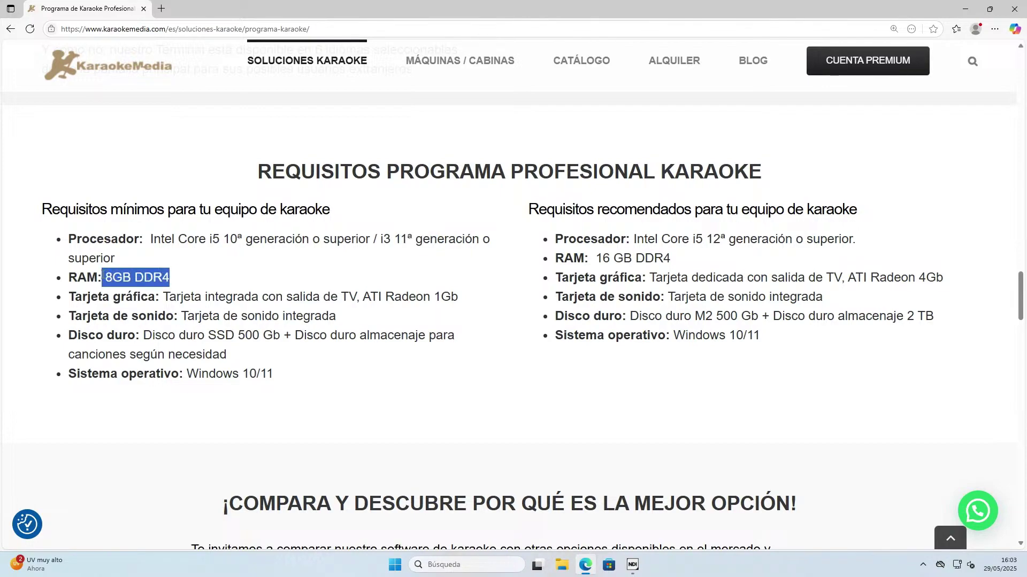
left_click(112, 277)
left_click_drag(112, 278, 330, 309)
left_click(165, 274)
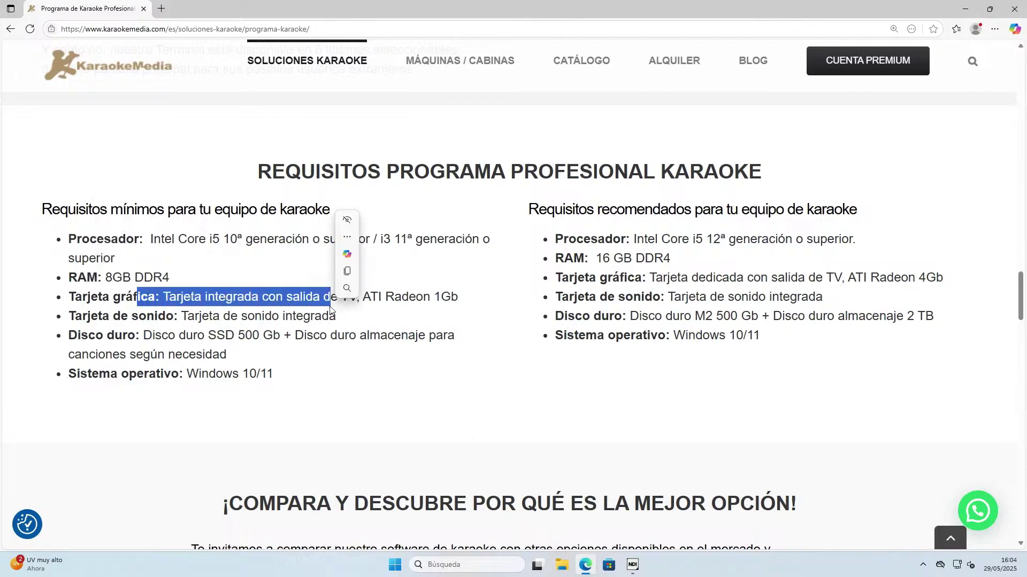
Highlight the SSD 500 Gb disk and Windows 10/11 operating system requirements.
left_click(340, 338)
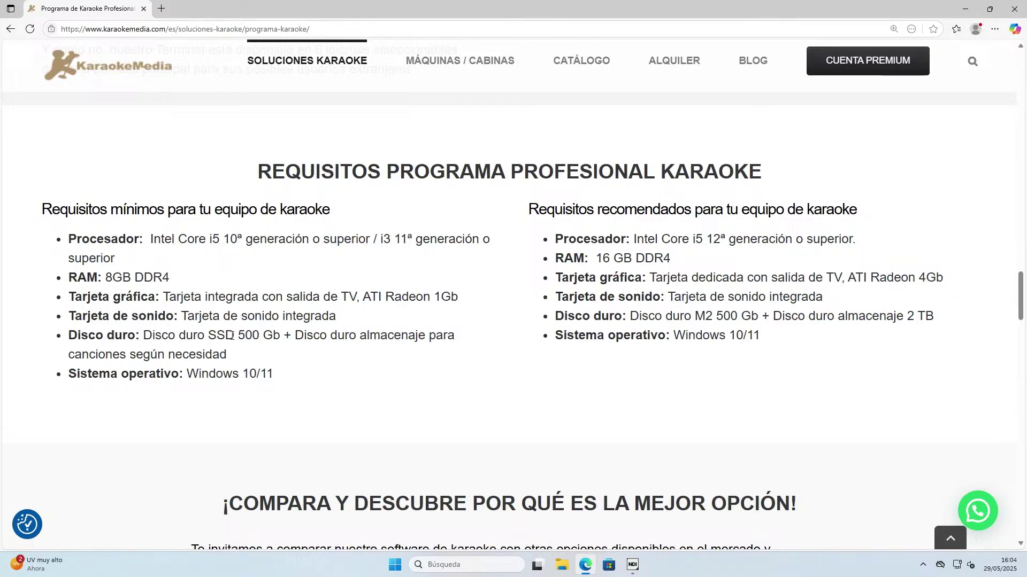
left_click_drag(233, 336, 284, 336)
left_click_drag(207, 336, 280, 339)
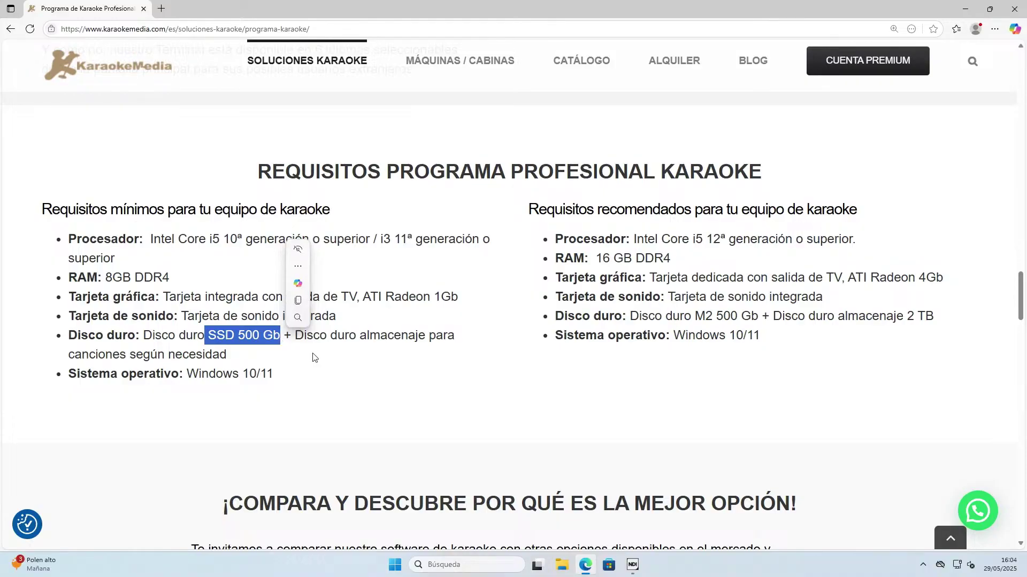
left_click(212, 345)
mouse_move(210, 347)
left_mouse_down()
mouse_move(274, 331)
mouse_move(212, 335)
left_mouse_up()
double_click(213, 335)
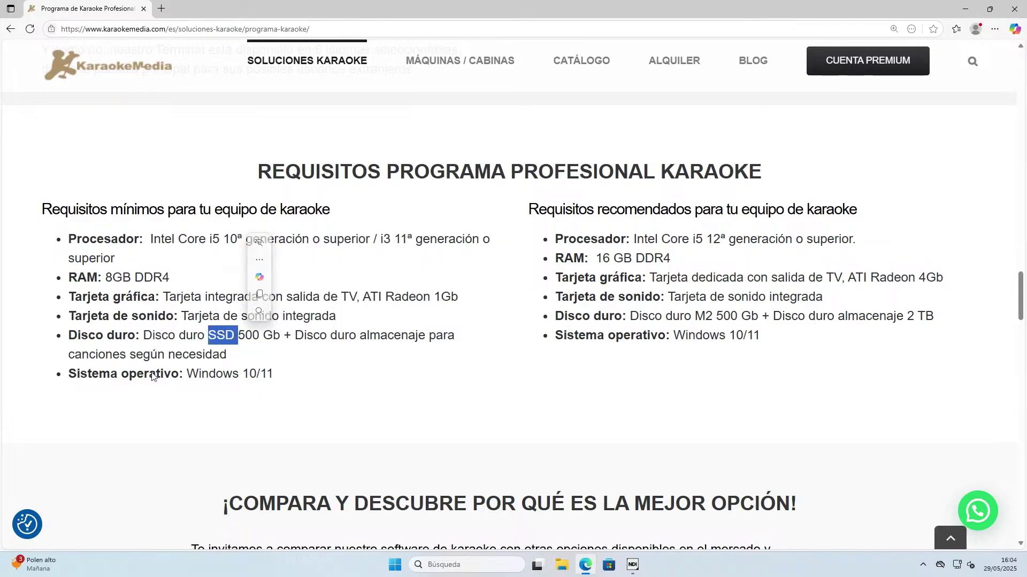
left_click_drag(153, 377, 185, 380)
left_click(288, 377)
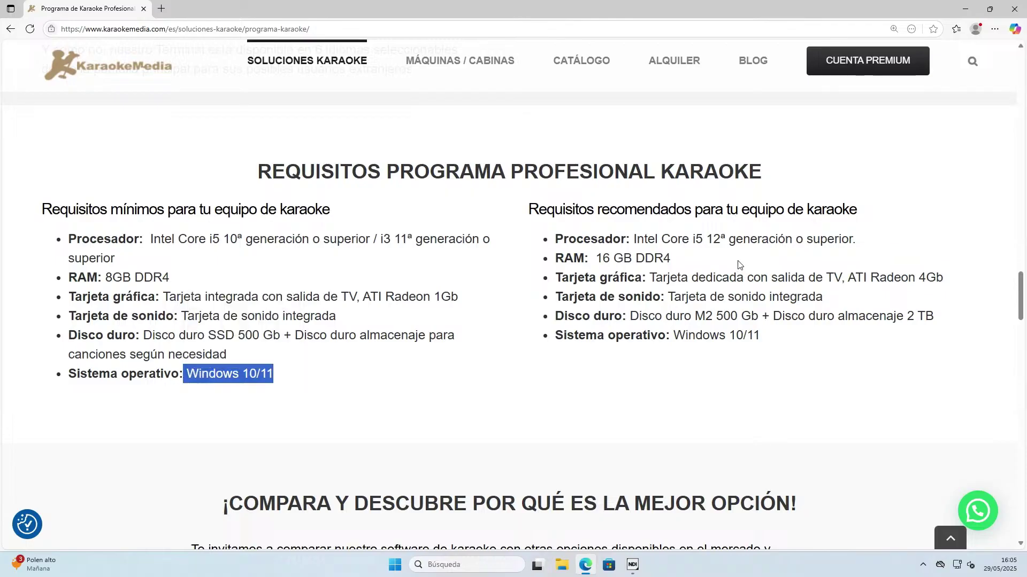
left_click_drag(668, 239, 877, 250)
left_click(709, 241)
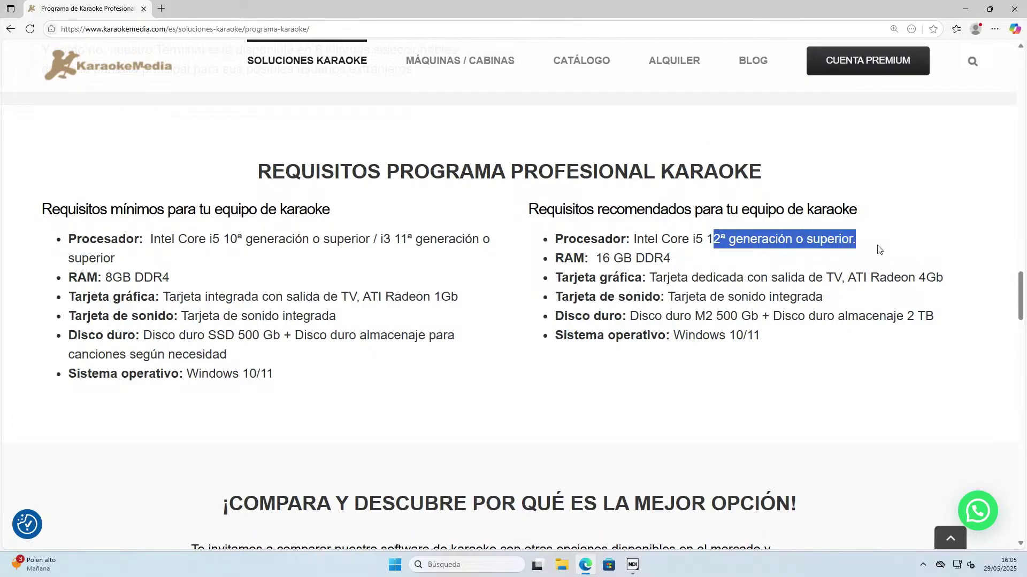
left_click(870, 248)
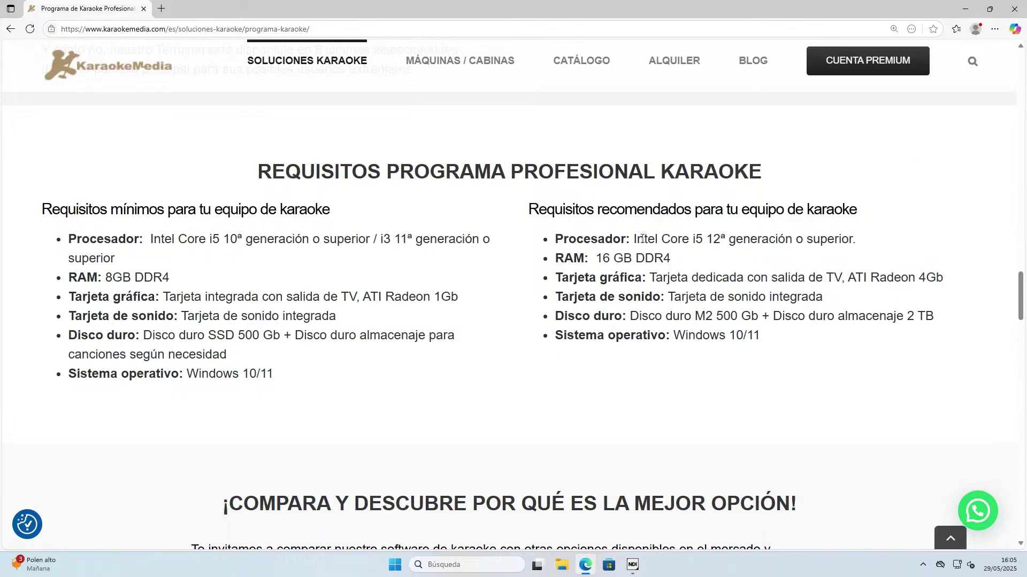
left_click_drag(633, 238, 834, 239)
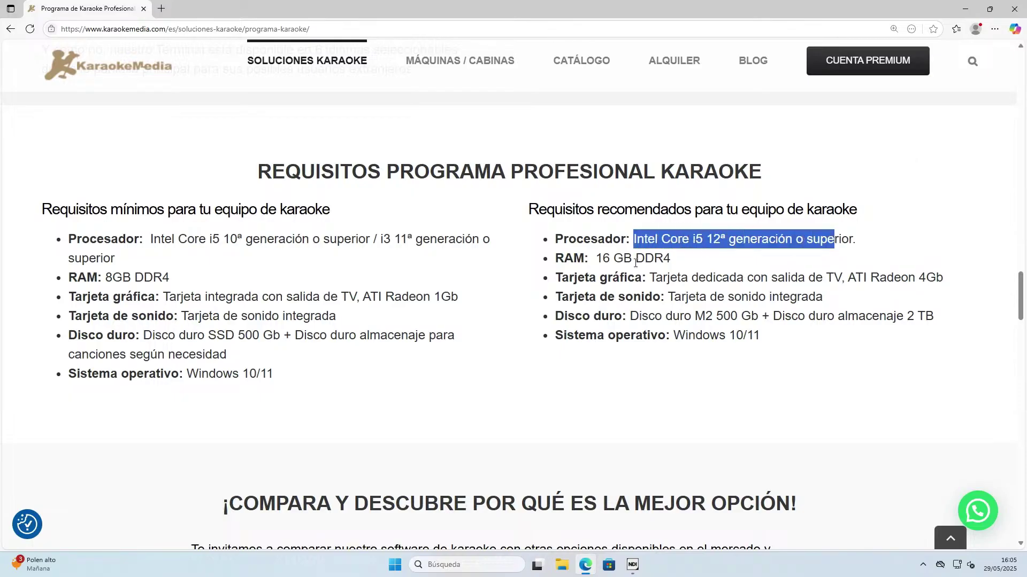
mouse_move(592, 260)
left_mouse_down()
mouse_move(661, 261)
mouse_move(596, 266)
left_mouse_up()
left_click(638, 262)
left_click(670, 265)
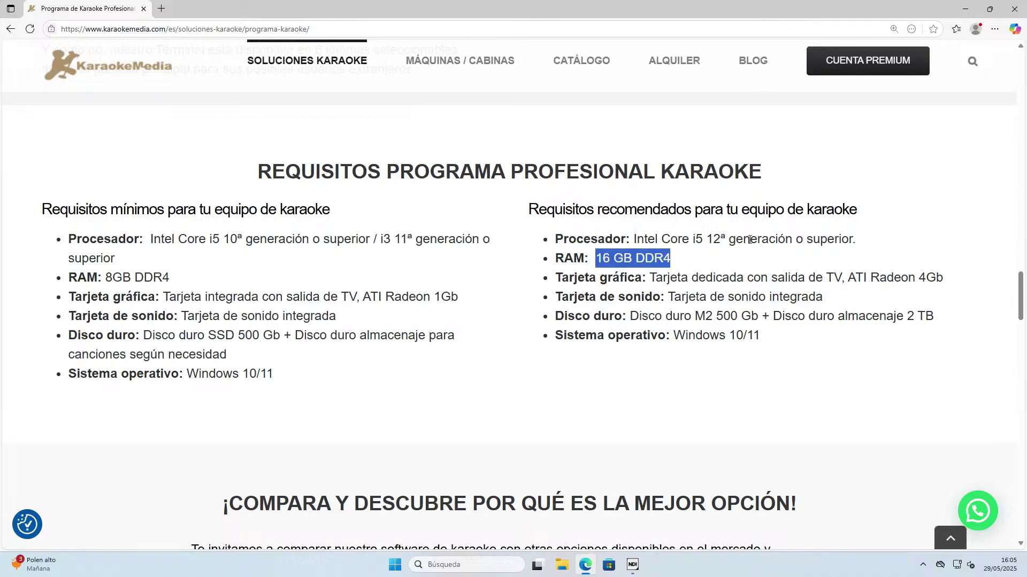
left_click_drag(706, 239, 736, 251)
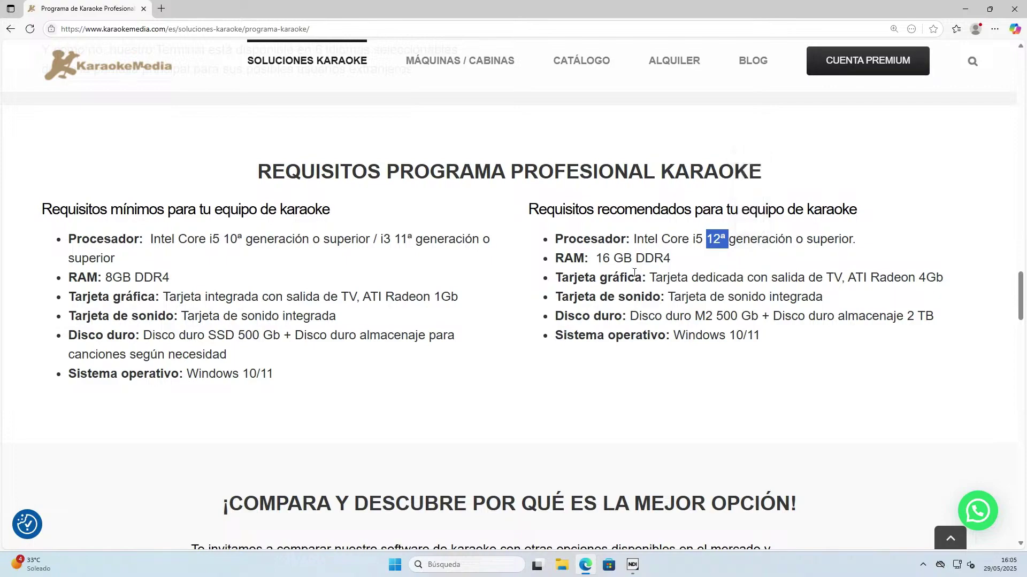
left_click_drag(629, 277, 807, 283)
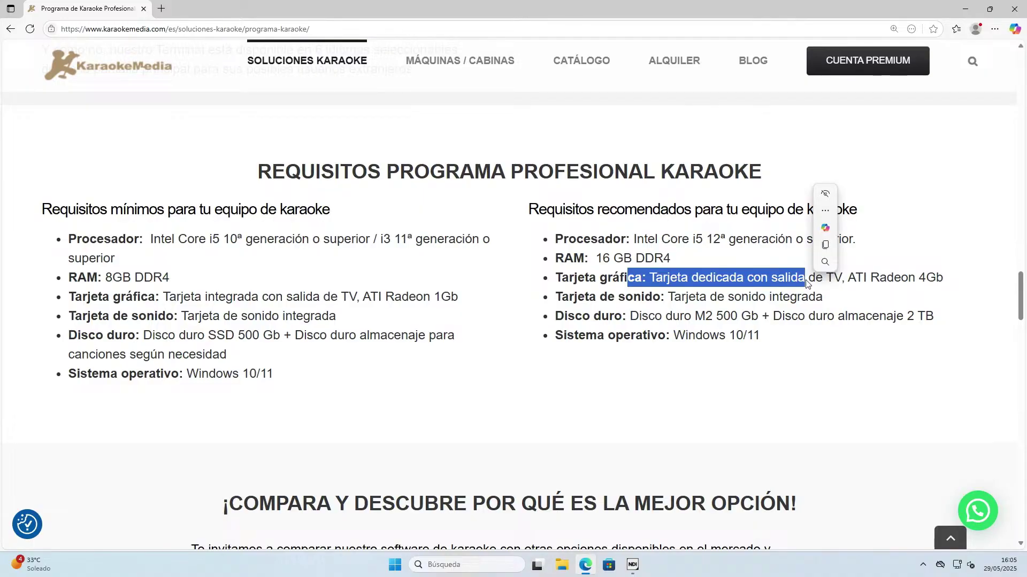
Search Windows for 'sistema' and launch Información del sistema from the results.
left_click(469, 564)
type("sis")
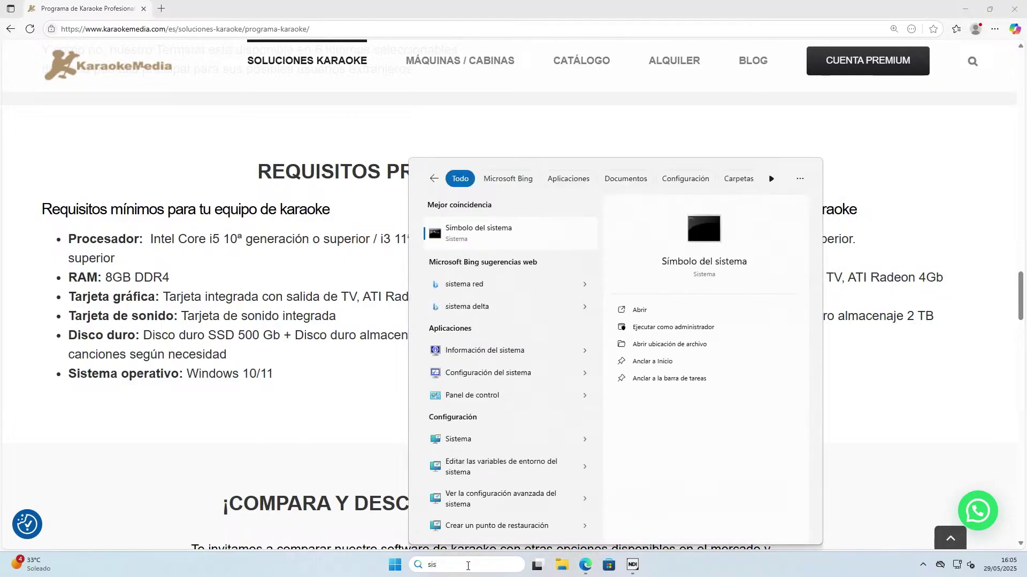
type("ta")
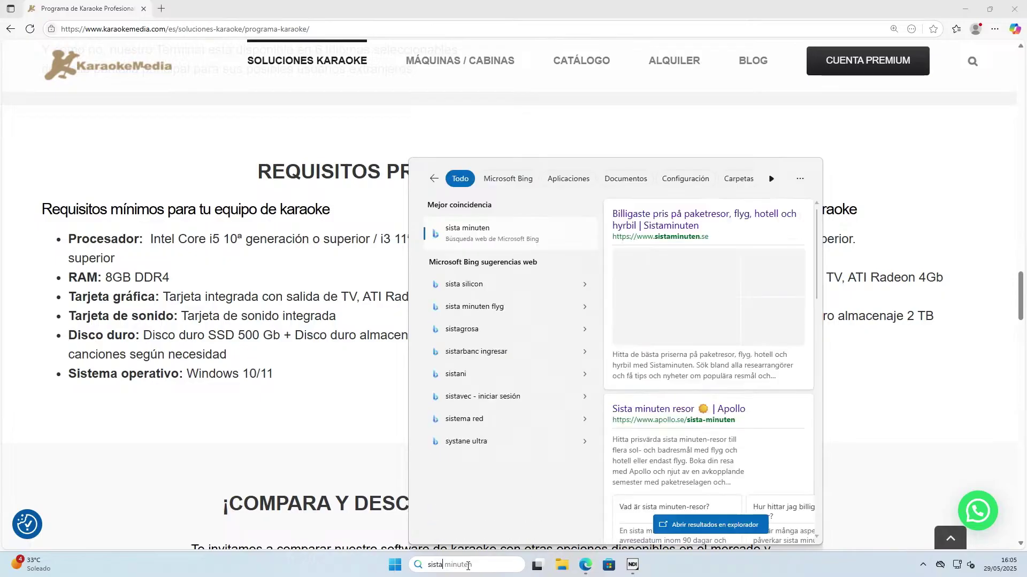
type("ma")
key("BackSpace")
key("BackSpace")
key("BackSpace")
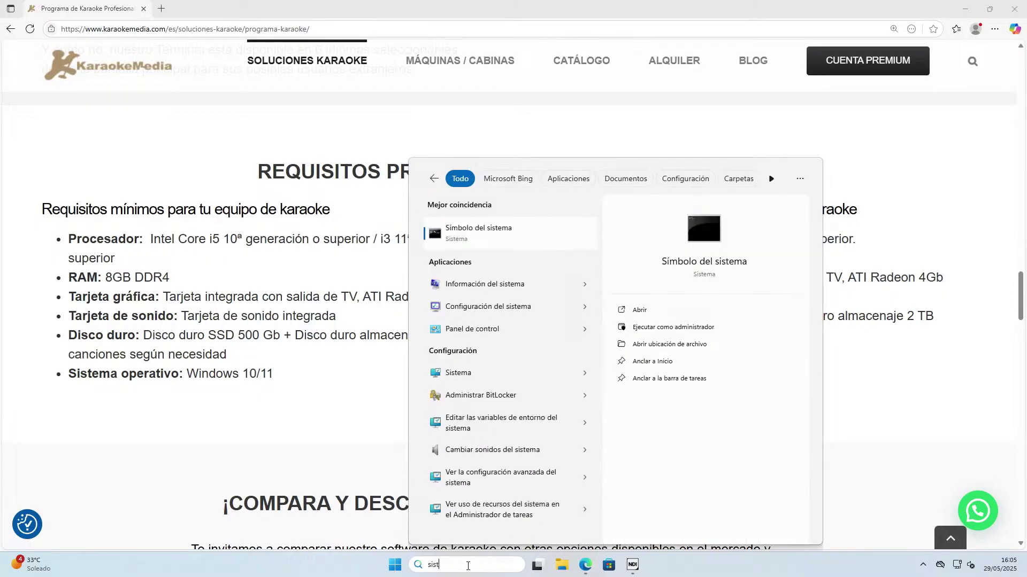
type("ema")
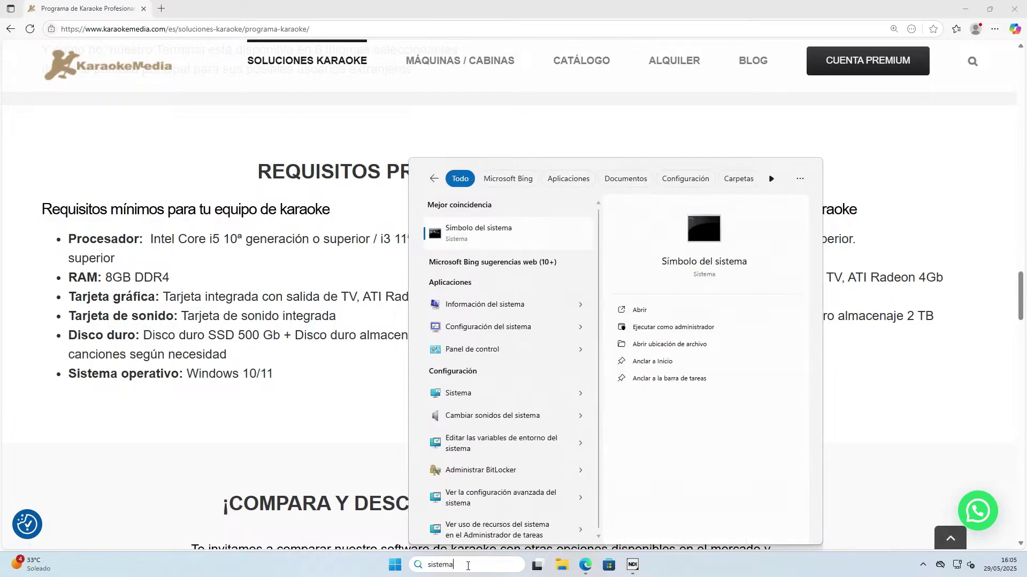
left_click(497, 306)
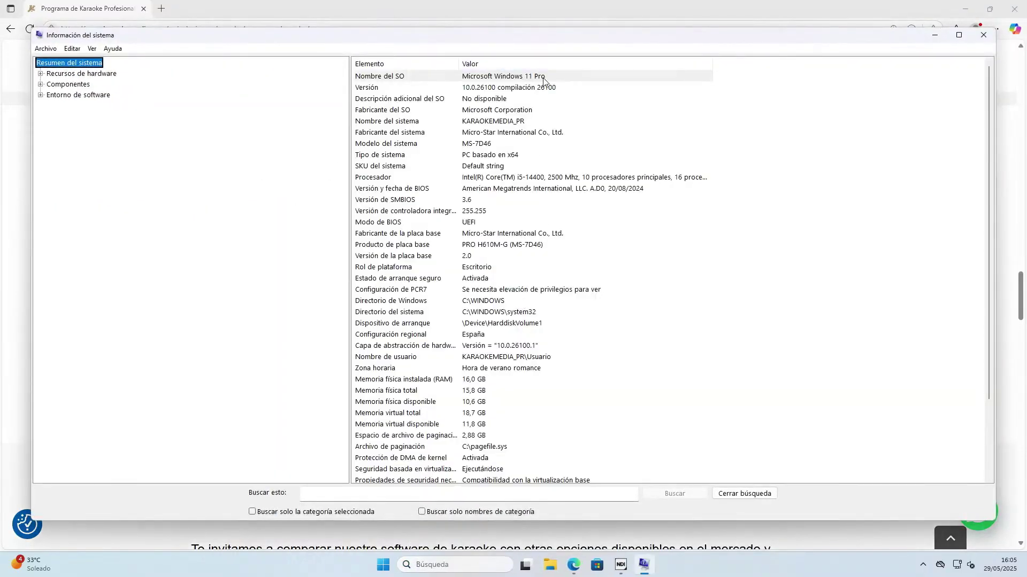
Check the OS name, 16,0 GB RAM, Core i5-14400 processor and hardware resources, then close the window.
left_click(531, 78)
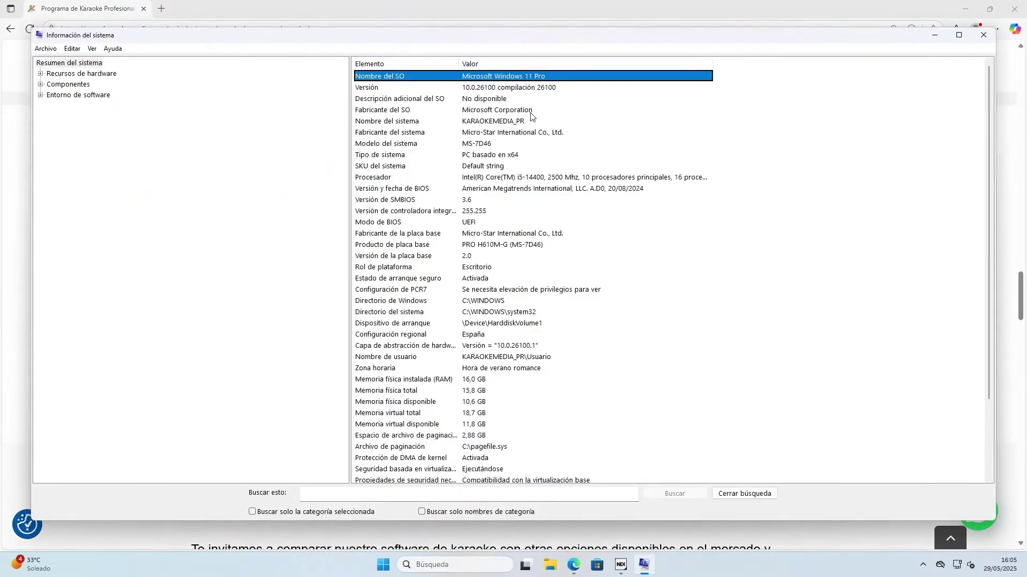
left_click(480, 381)
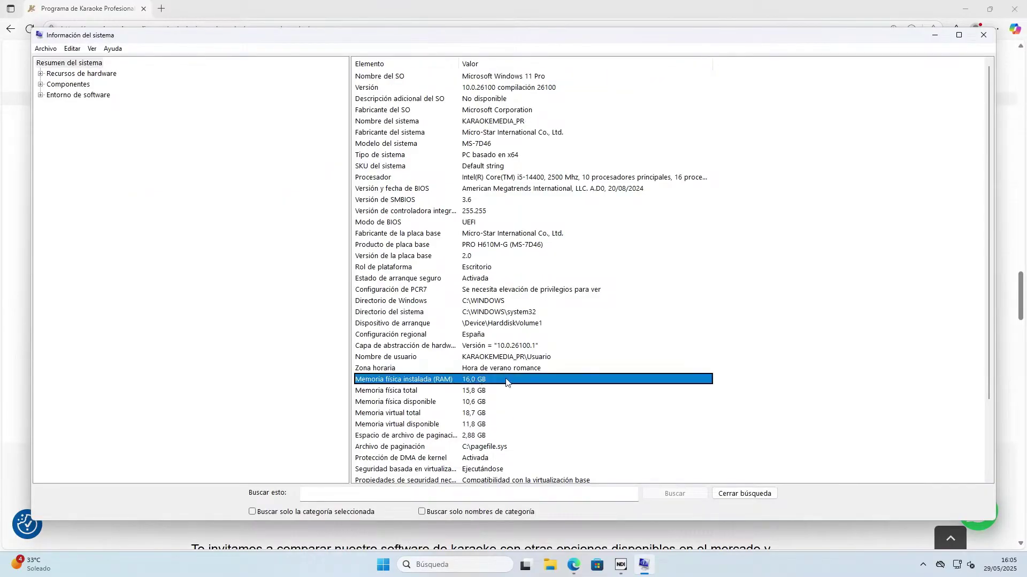
left_click(506, 178)
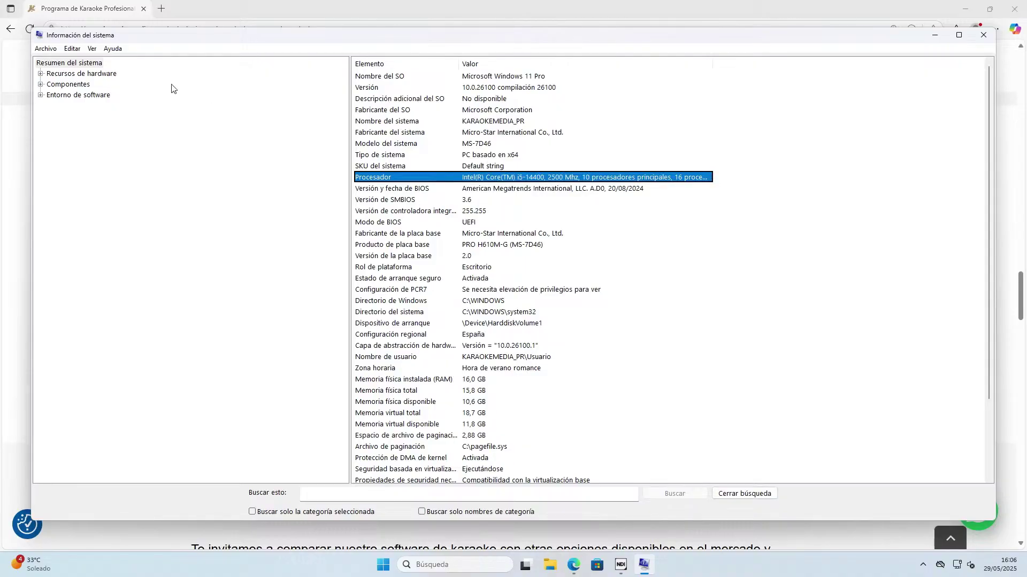
left_click(40, 73)
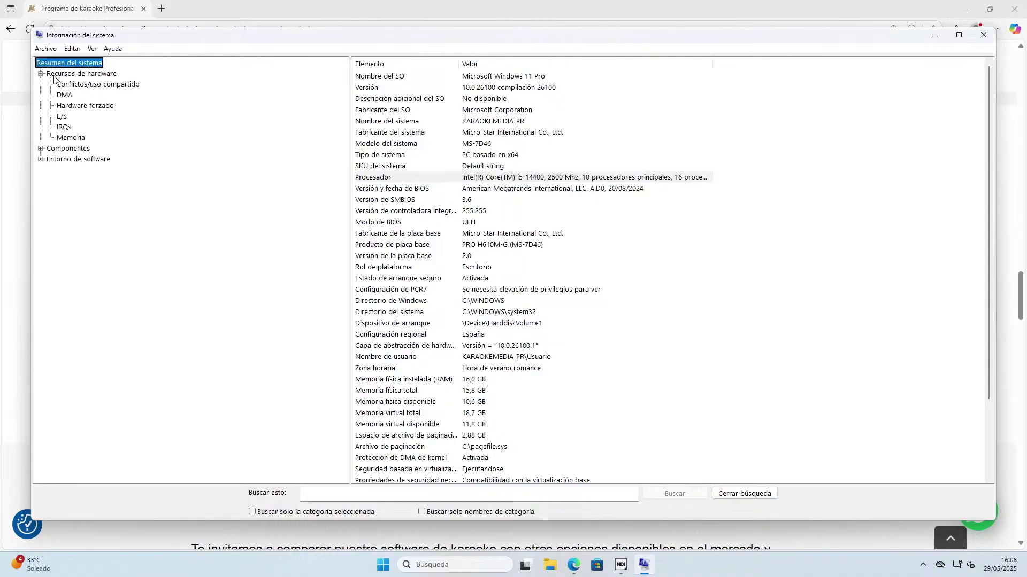
left_click(61, 106)
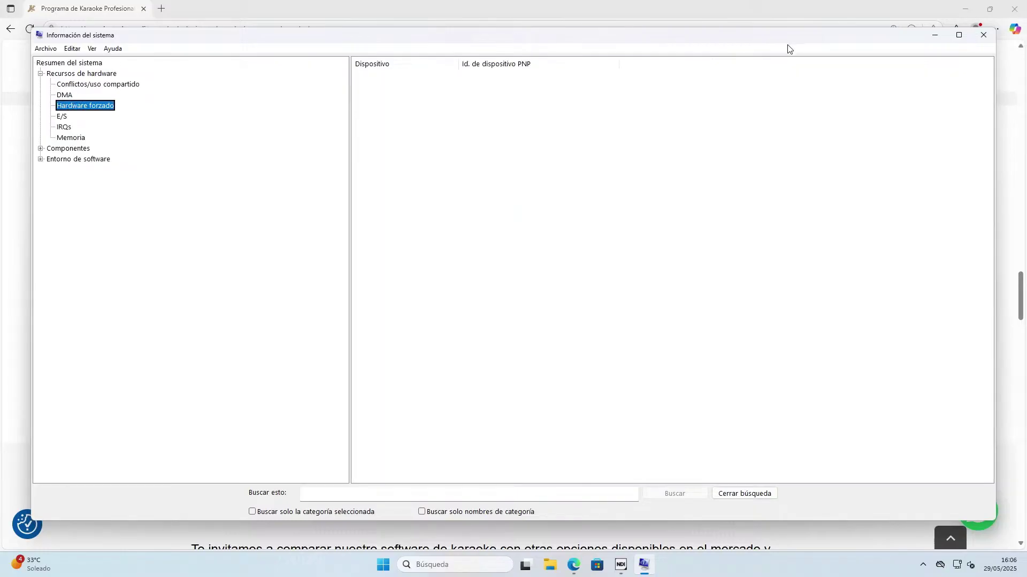
left_click(984, 35)
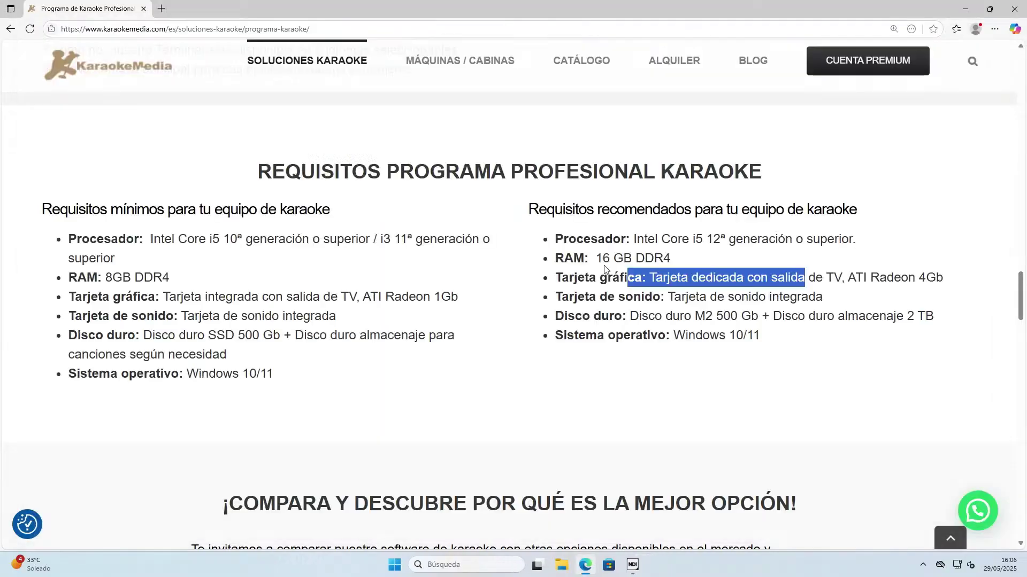
left_click(663, 302)
scroll(676, 344, "down", 3)
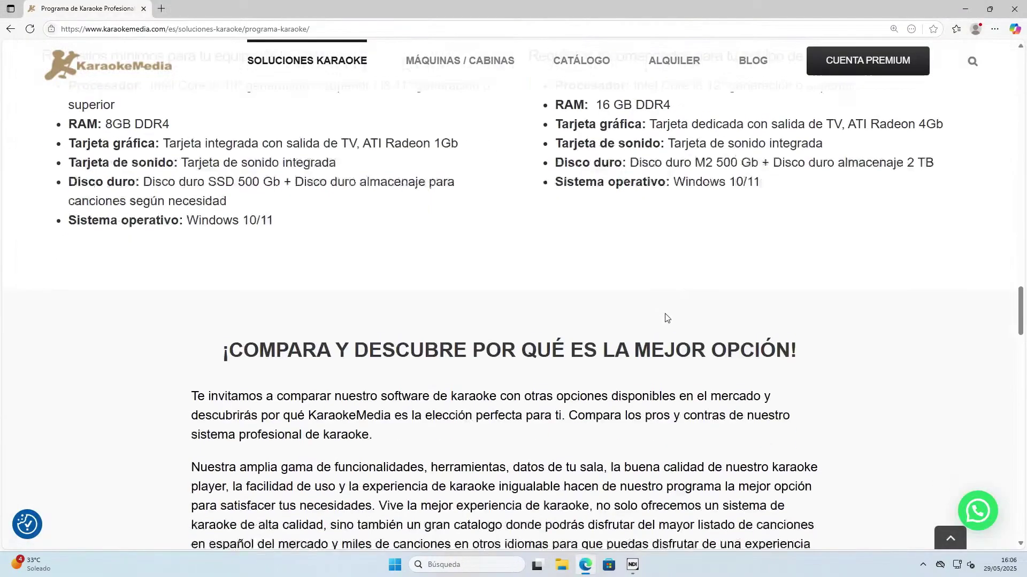
scroll(667, 321, "up", 3)
scroll(661, 304, "up", 1)
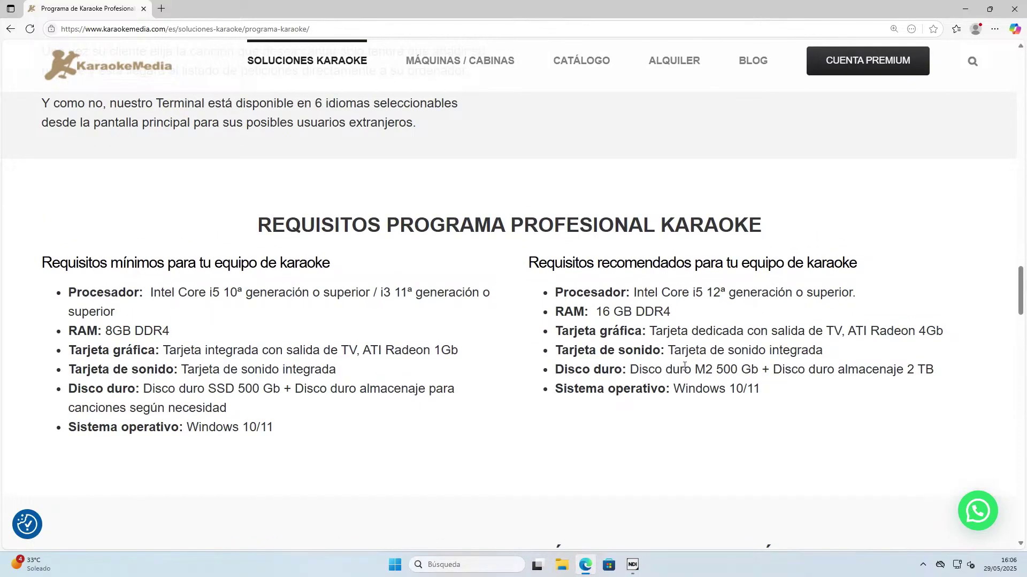
left_click_drag(689, 370, 726, 369)
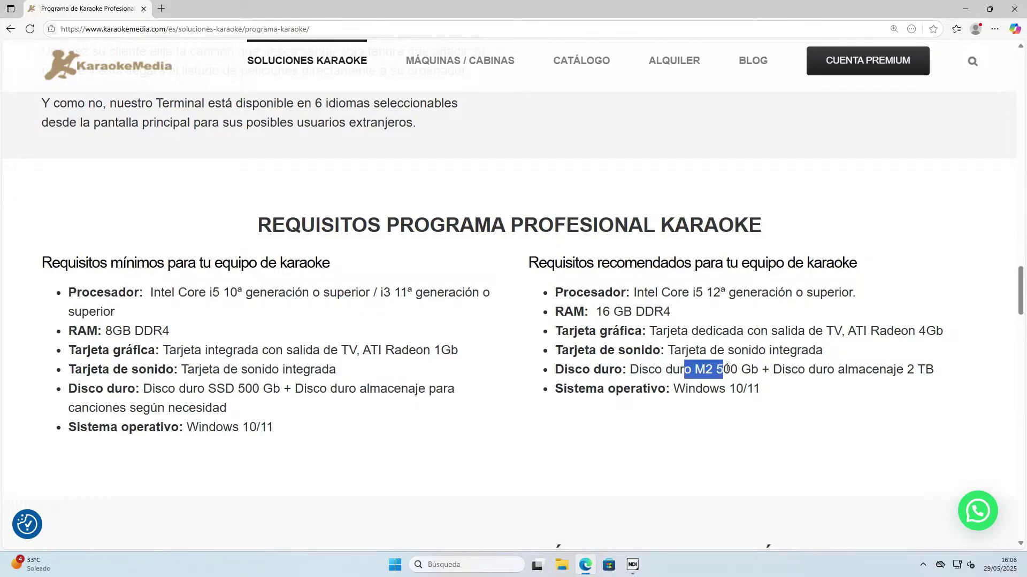
left_click(703, 374)
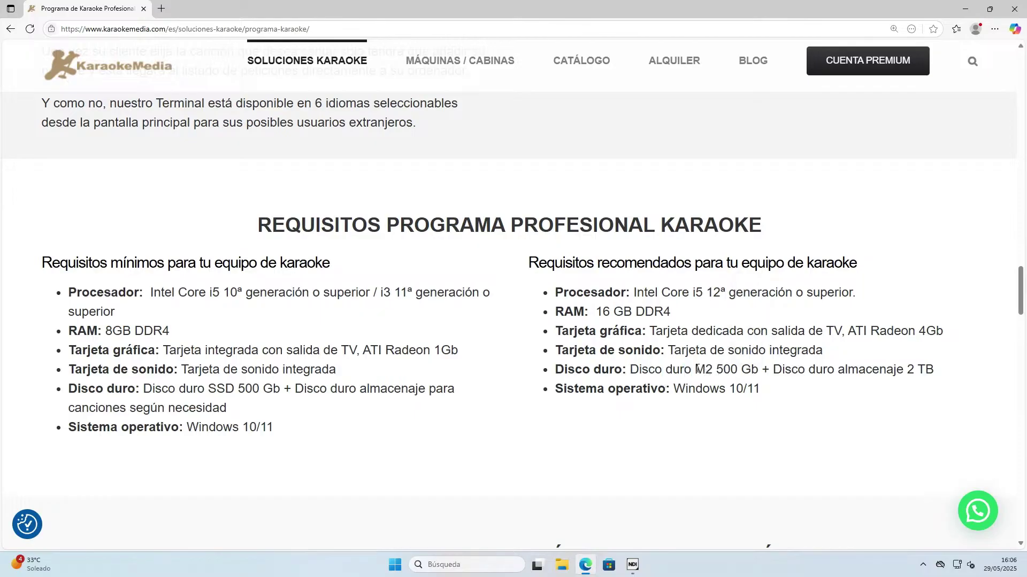
double_click(703, 371)
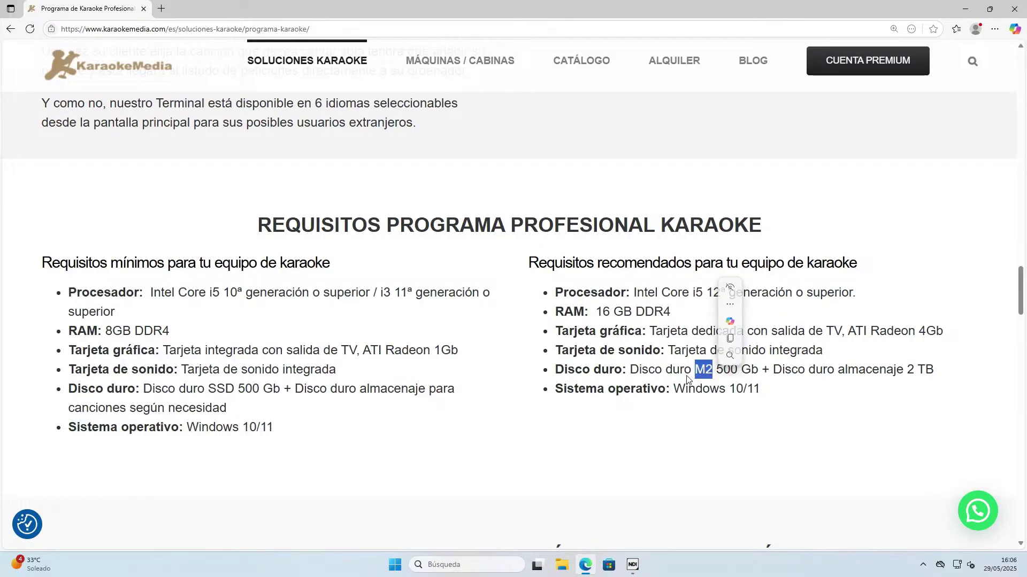
left_click(699, 373)
left_click_drag(695, 371, 729, 371)
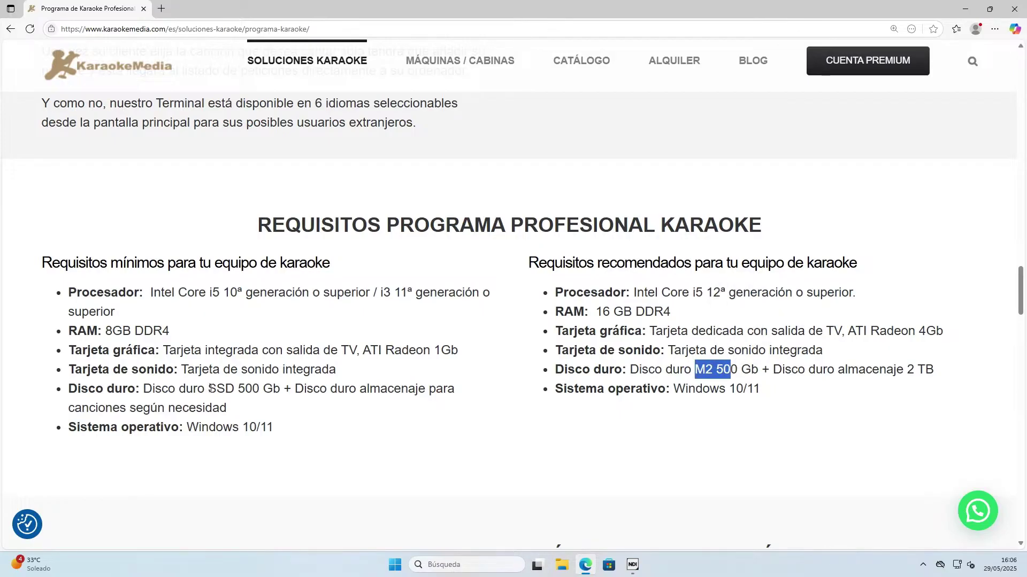
left_click_drag(208, 389, 260, 388)
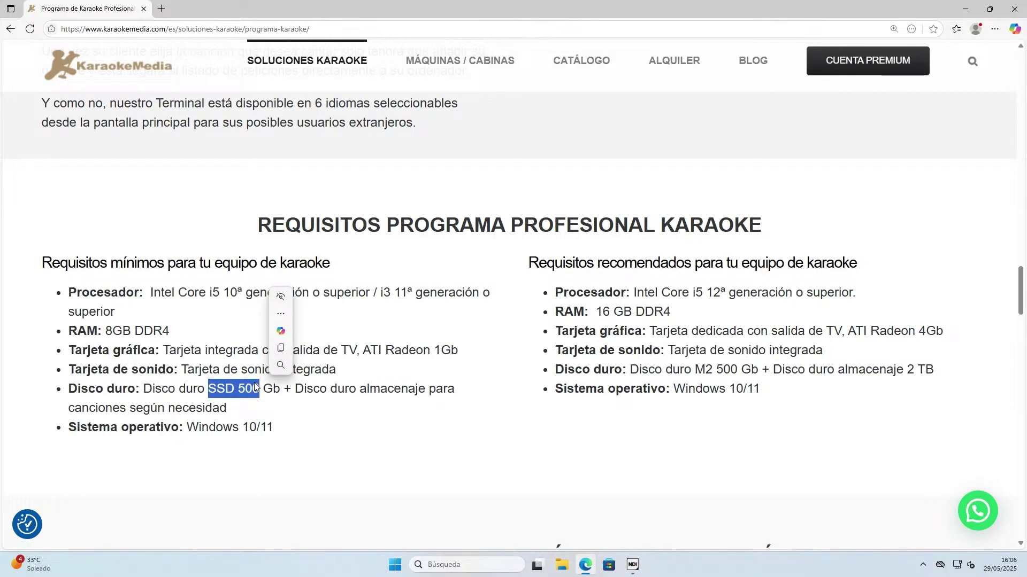
left_click(554, 400)
left_click_drag(716, 369, 760, 369)
left_click(776, 362)
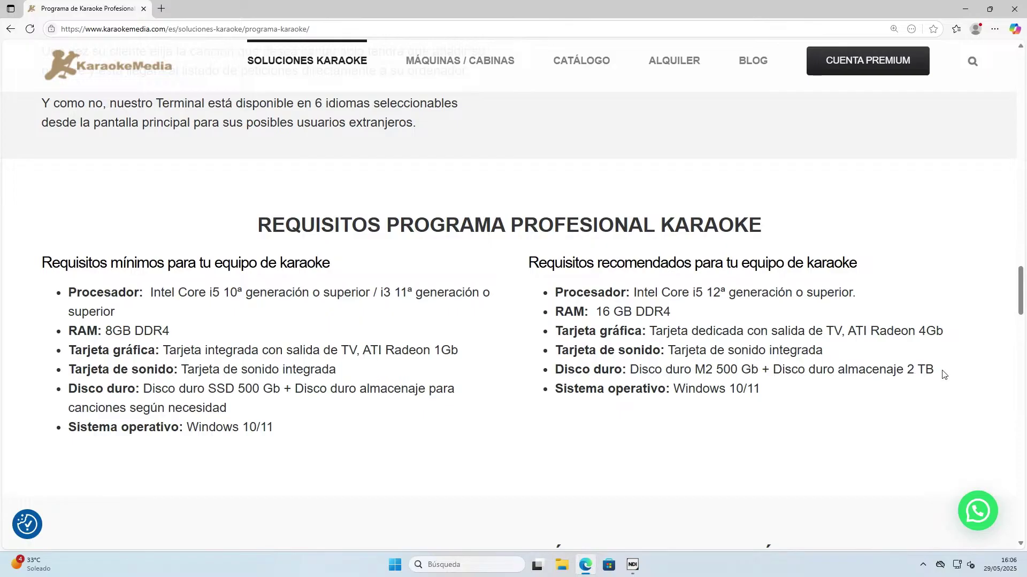
left_click_drag(944, 372, 770, 369)
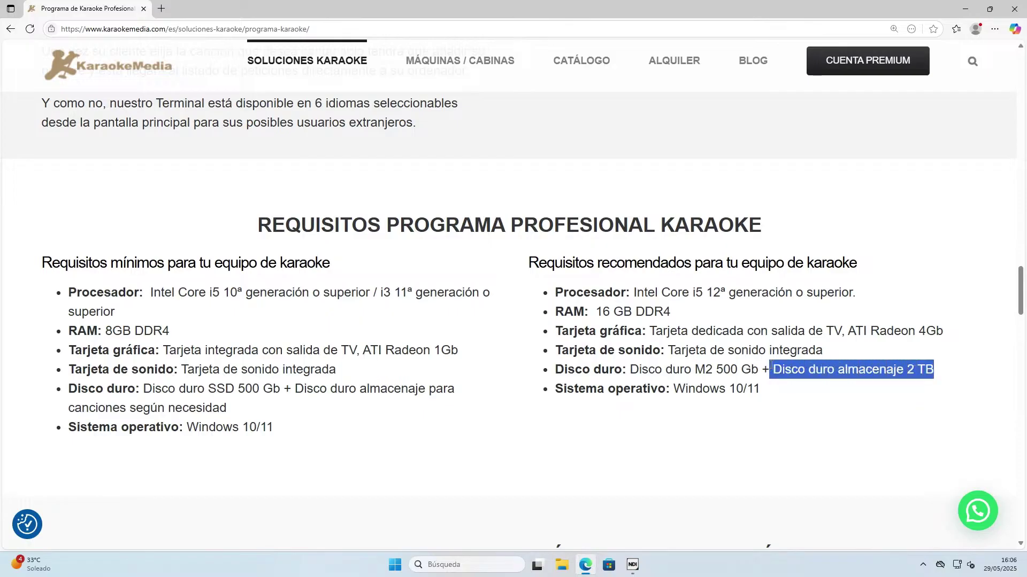
left_click(942, 376)
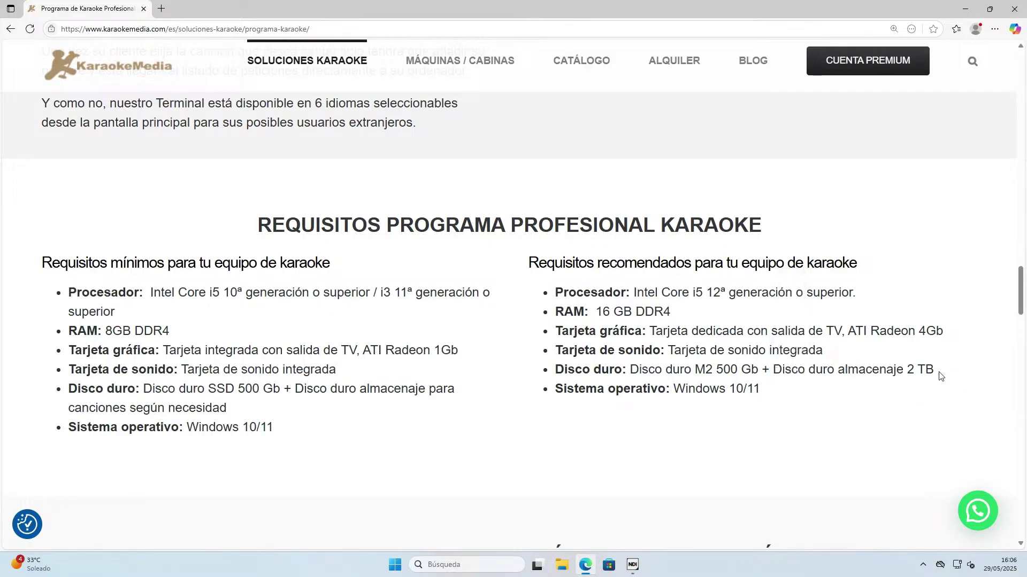
left_click_drag(936, 370, 823, 370)
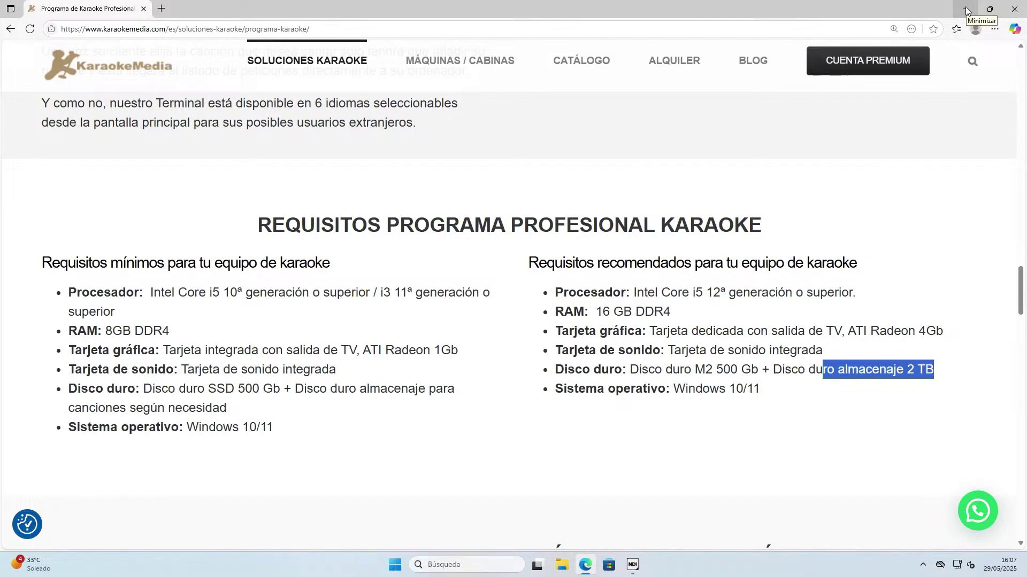
Open the Premium options page, then the Premium Pro price table (49,90€, 99,90€, 999€).
scroll(850, 75, "up", 10)
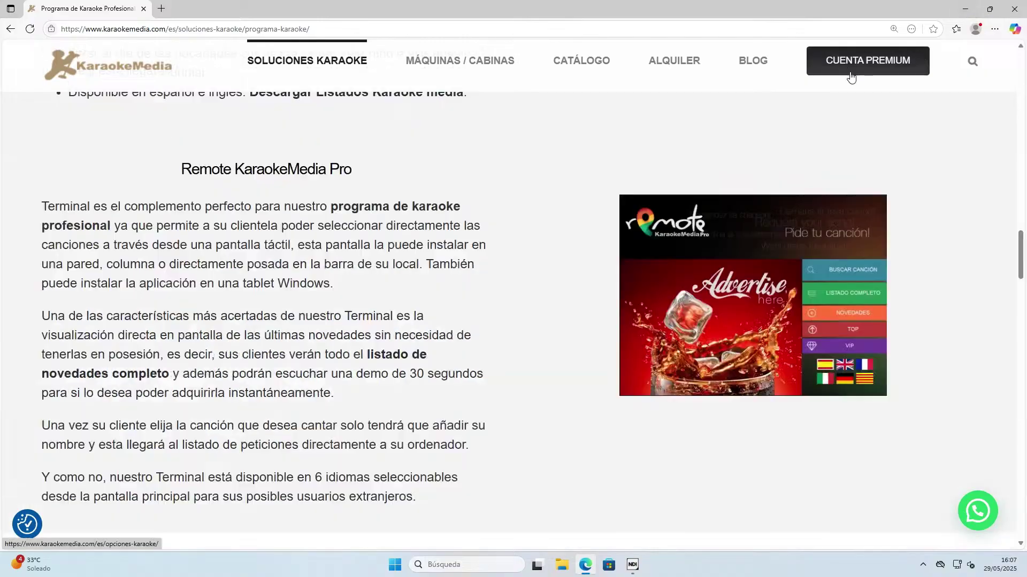
scroll(853, 75, "up", 10)
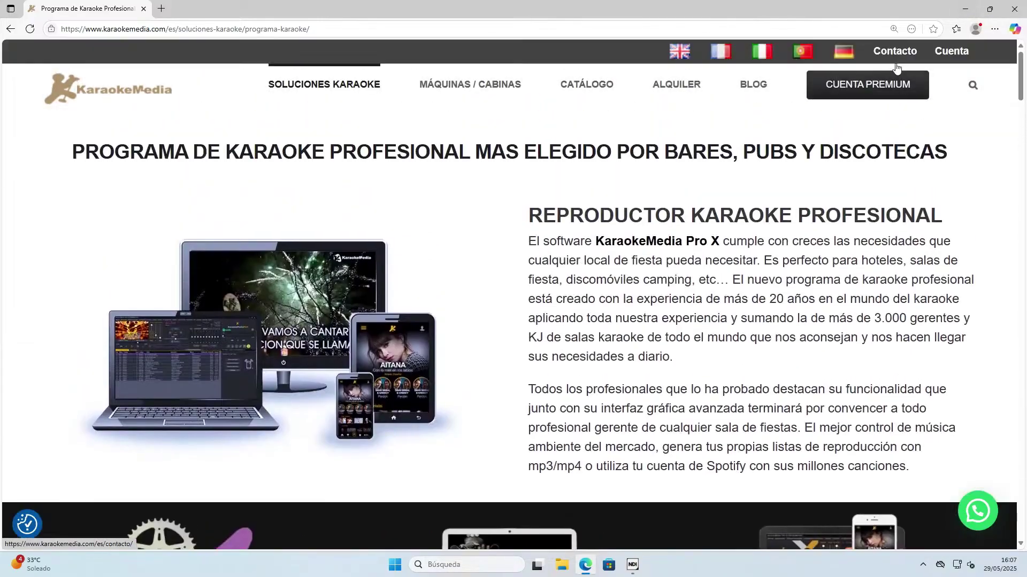
left_click(861, 88)
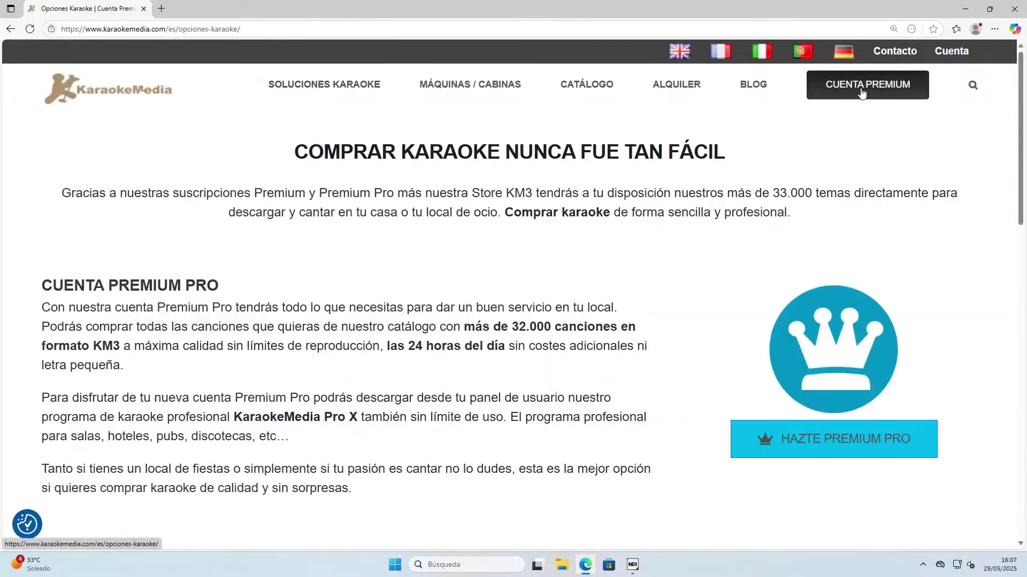
scroll(811, 328, "down", 1)
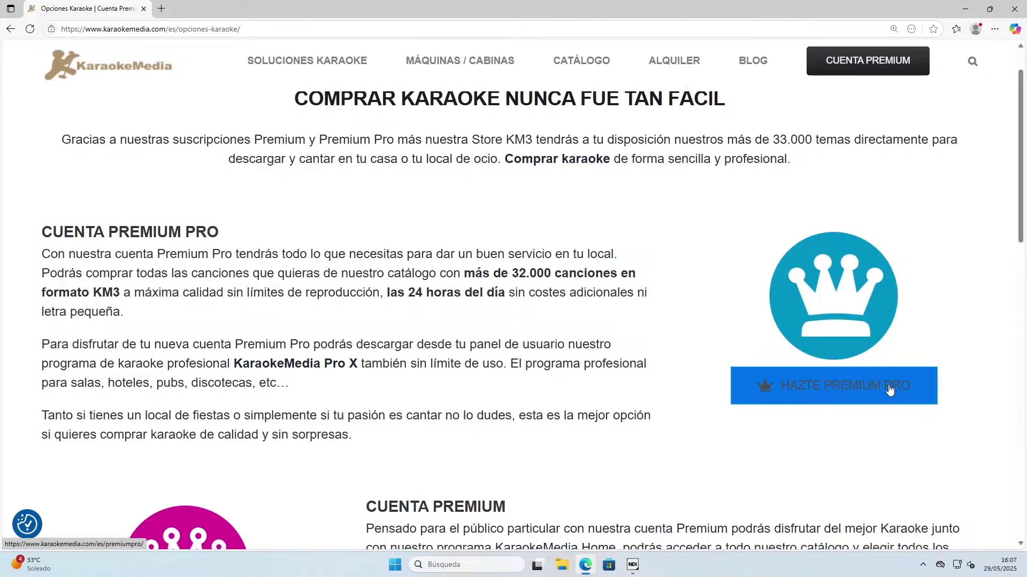
left_click(848, 390)
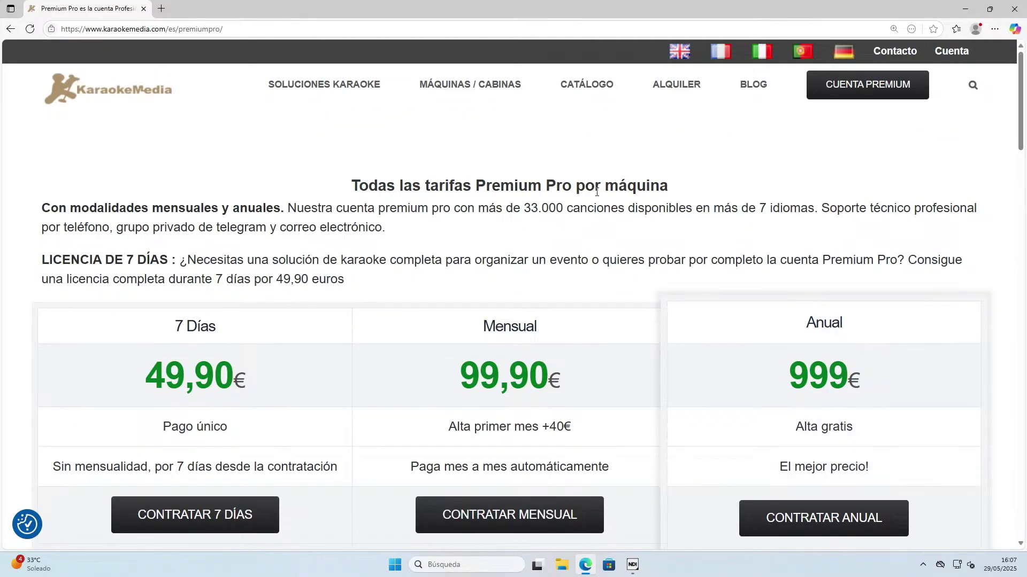
scroll(596, 191, "down", 1)
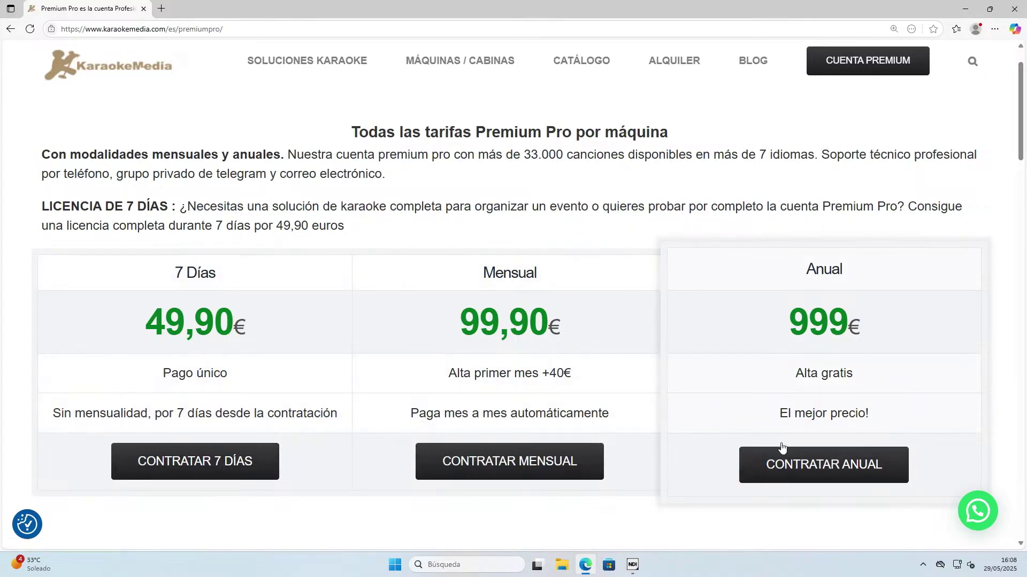
Choose the 99.90 €/month Premium Pro plan and review the store's login and registration form.
left_click(542, 461)
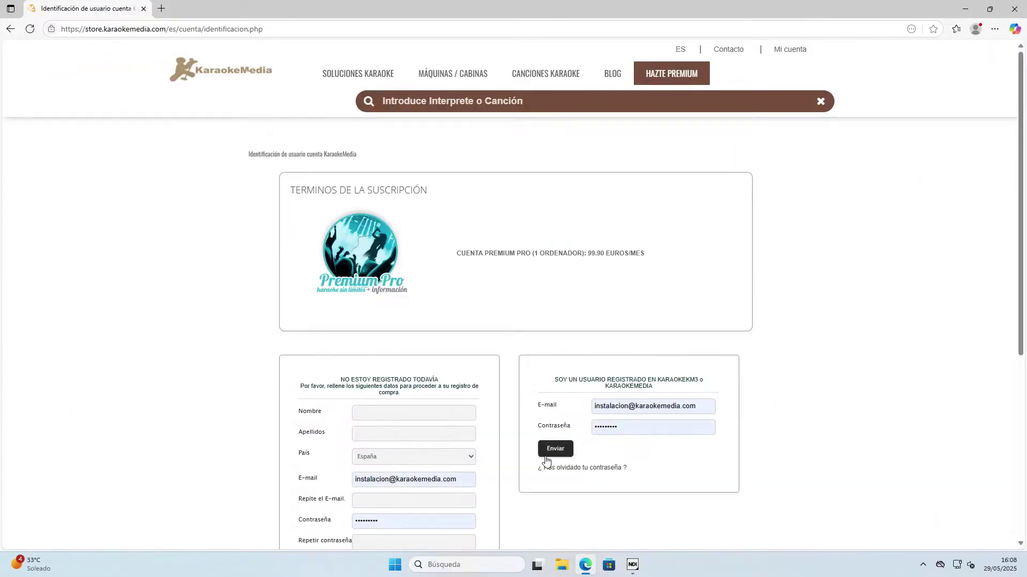
scroll(409, 344, "down", 2)
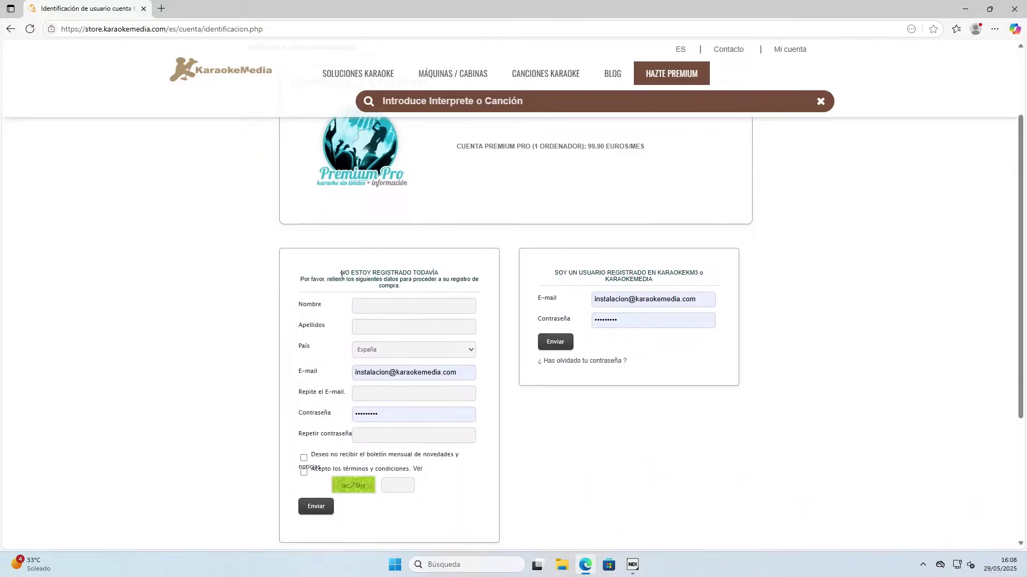
left_click_drag(341, 276, 406, 510)
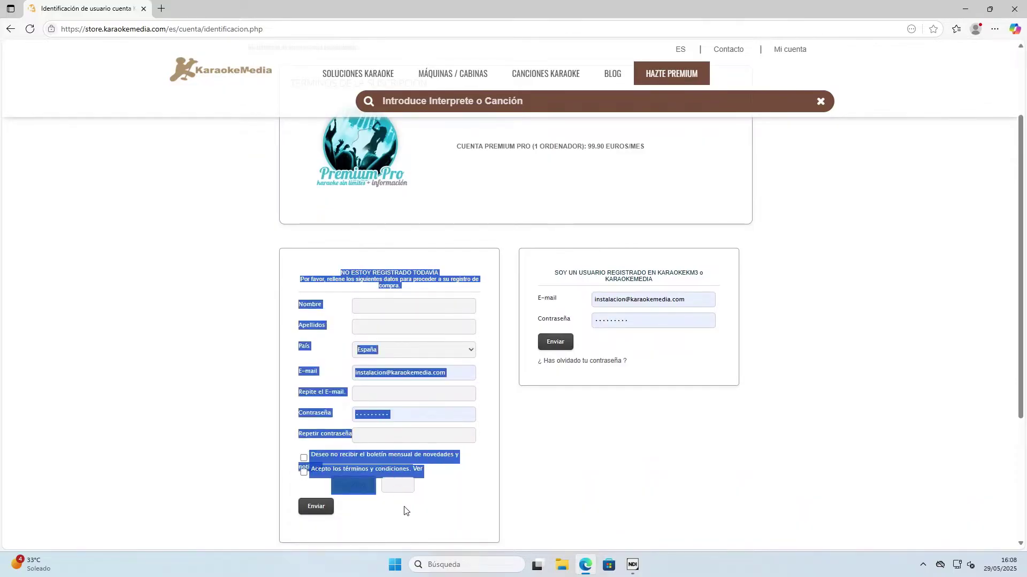
left_click(496, 401)
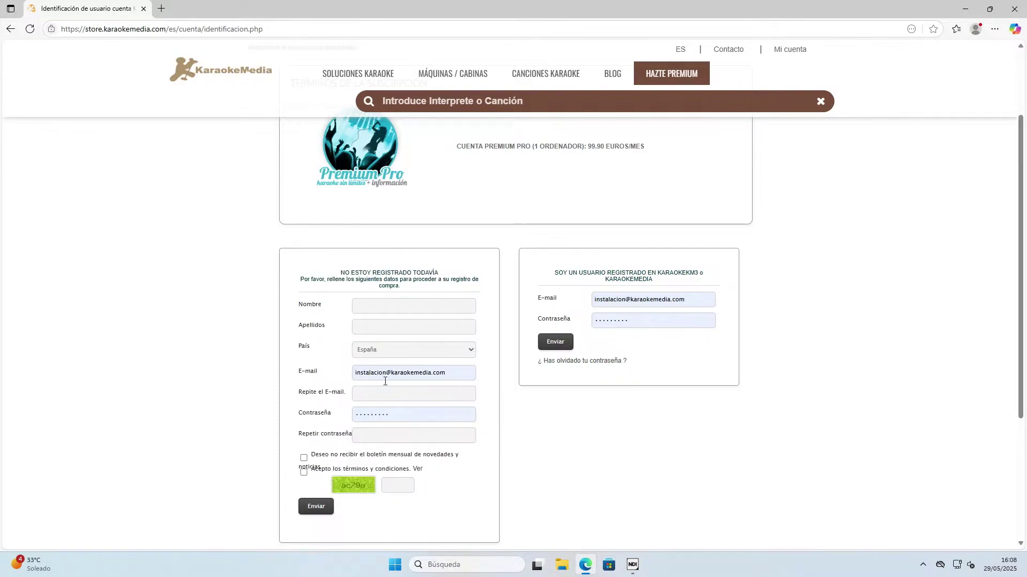
scroll(554, 235, "up", 2)
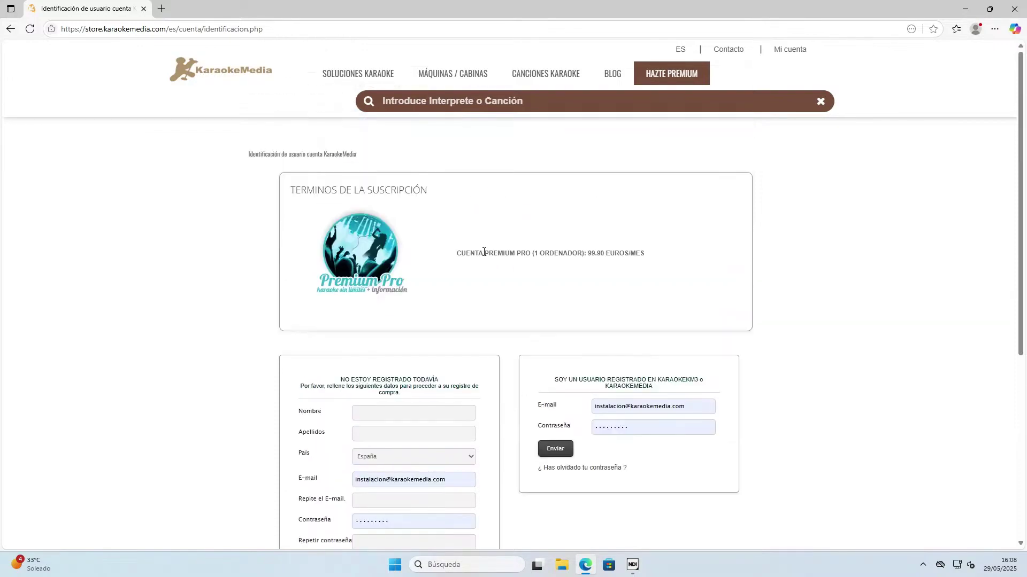
left_click_drag(485, 254, 703, 259)
left_click(703, 298)
Sign in and review the 139.90€ first-month and 99.90€ monthly prices, scrolling to the terms.
left_click(555, 449)
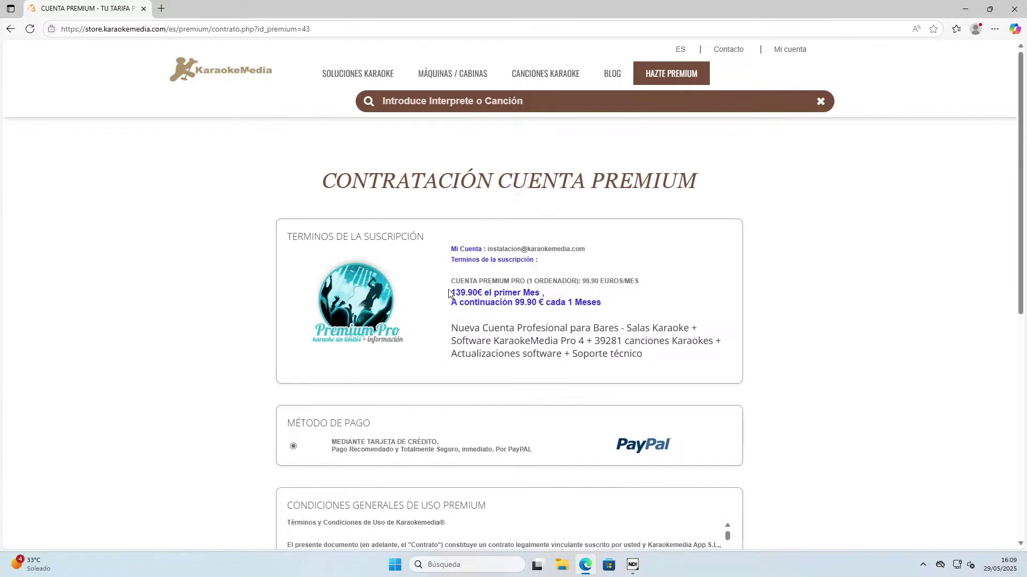
left_click_drag(451, 246, 510, 284)
left_click(530, 236)
left_click_drag(657, 284, 545, 294)
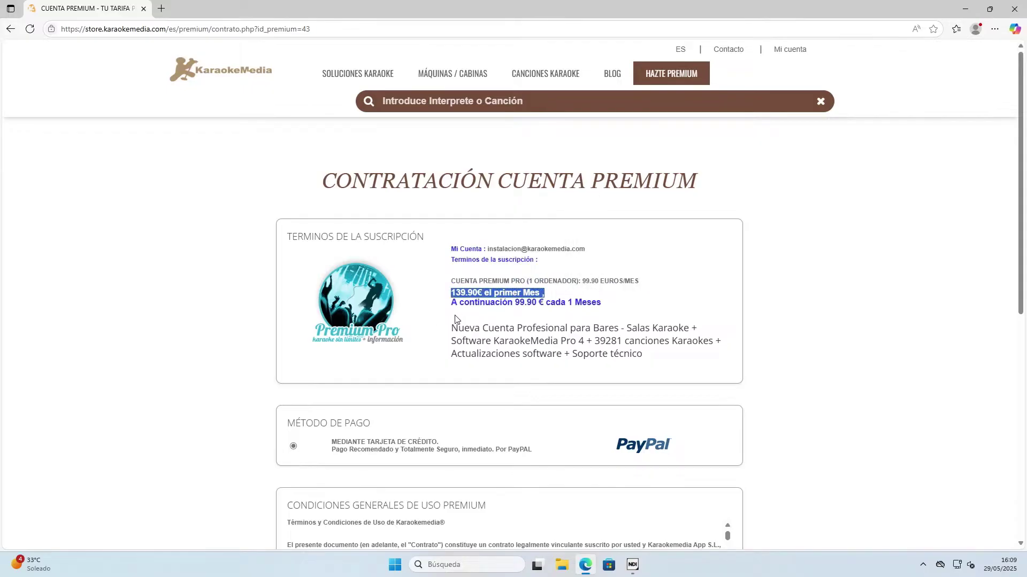
left_click_drag(453, 304, 538, 303)
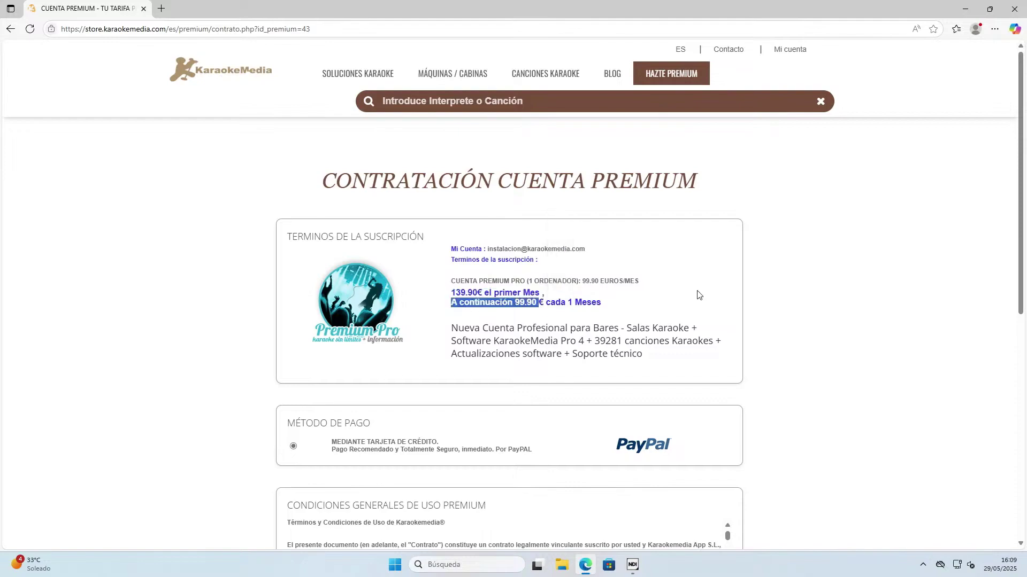
scroll(696, 291, "down", 2)
scroll(694, 287, "down", 5)
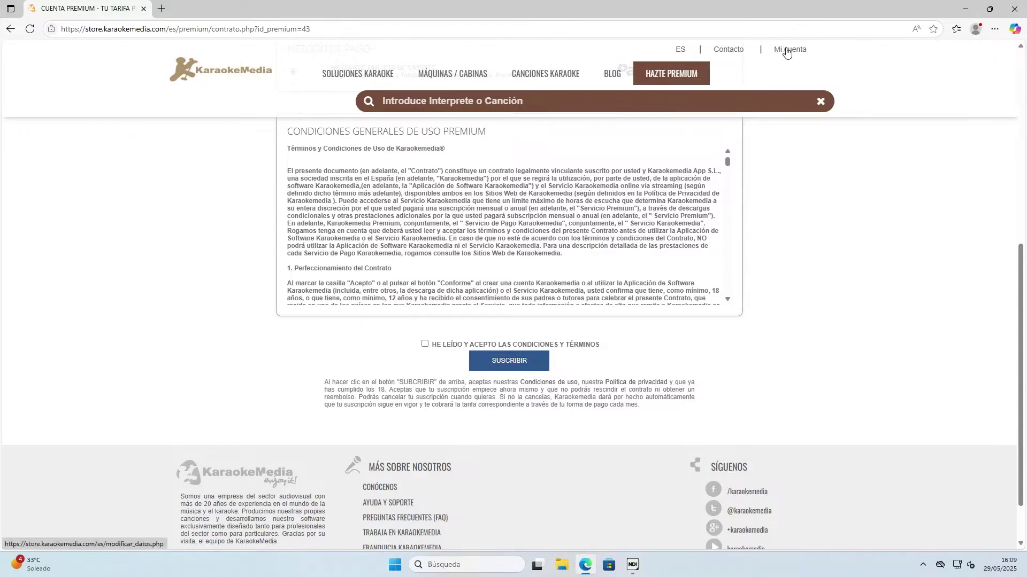
Open Mi Cuenta from the header dropdown and go to its Cuenta Premium section.
mouse_move(788, 52)
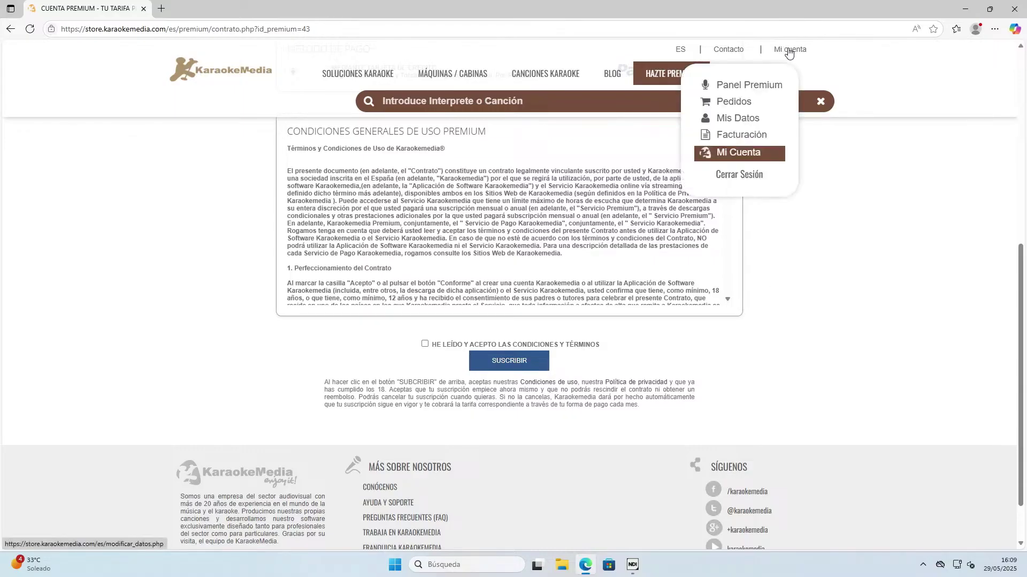
left_click(756, 155)
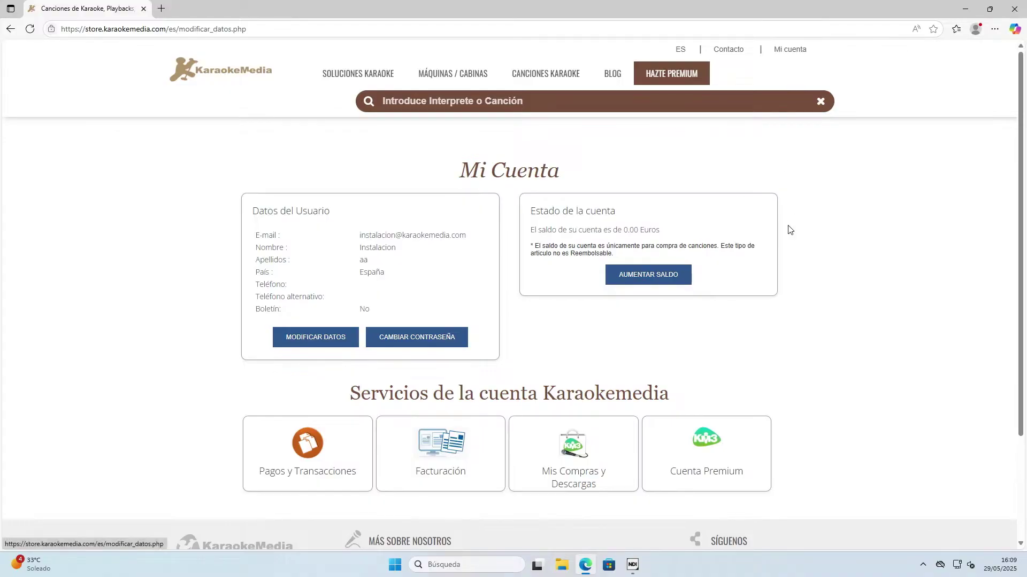
left_click(703, 453)
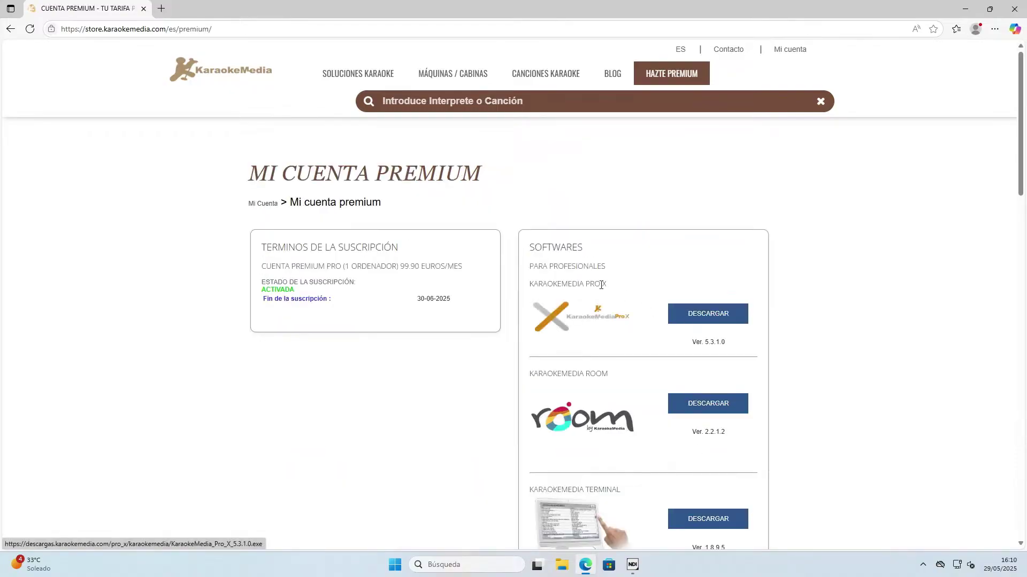
Scroll through the Mi Cuenta Premium page to the emergency phone heading, then back to the top.
scroll(741, 318, "down", 5)
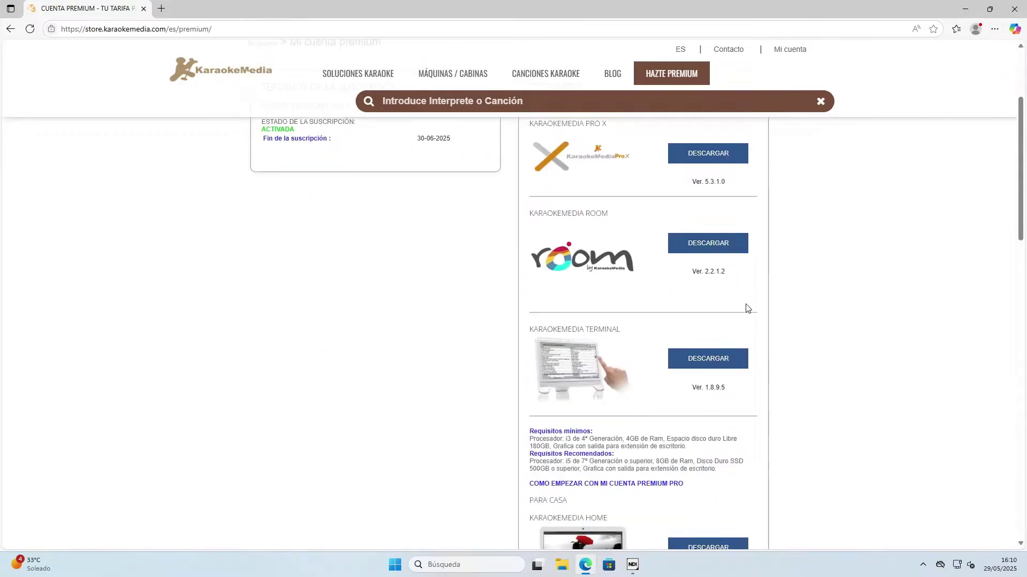
scroll(743, 313, "down", 4)
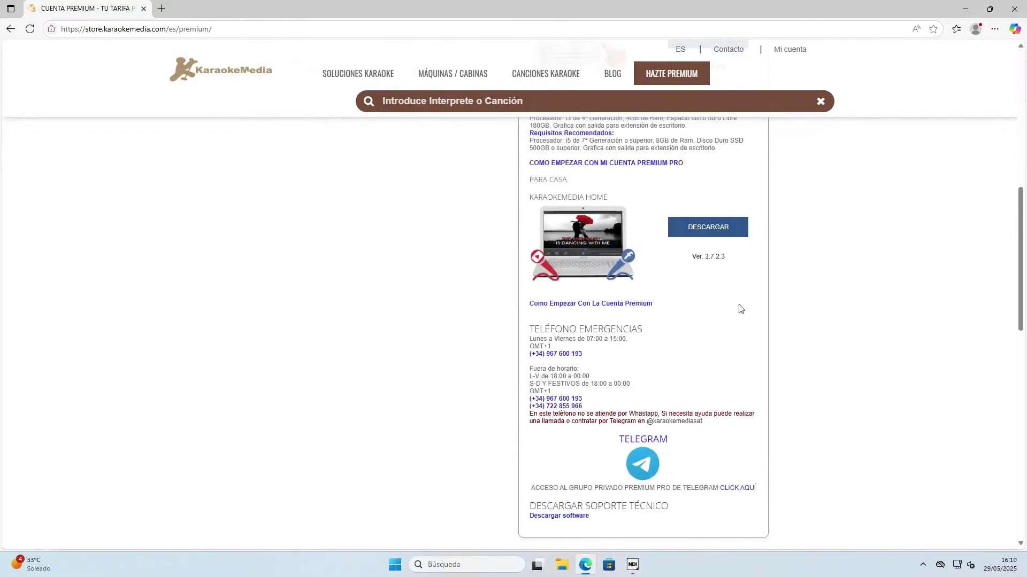
scroll(737, 310, "down", 2)
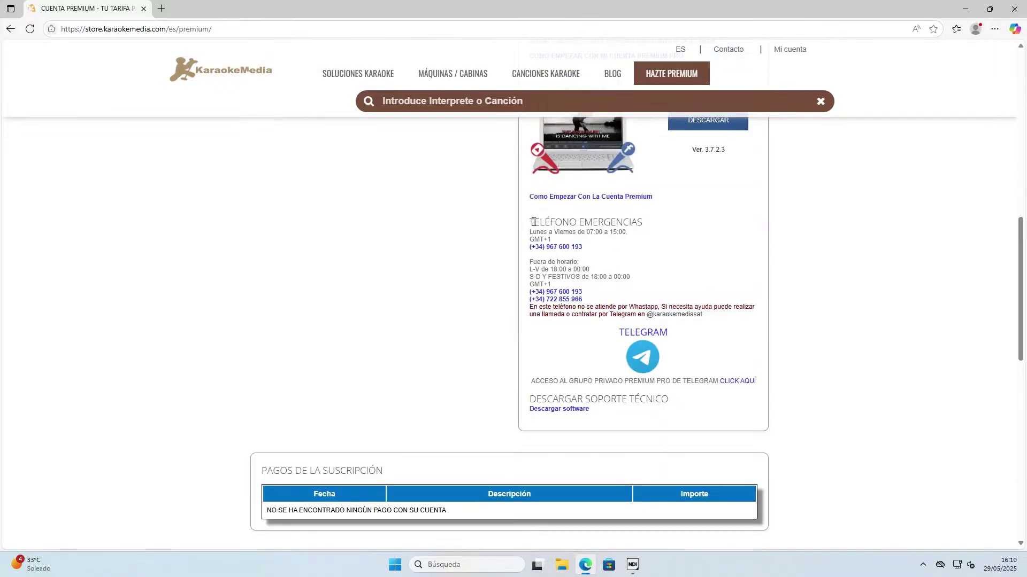
left_click_drag(534, 222, 667, 222)
left_click(671, 238)
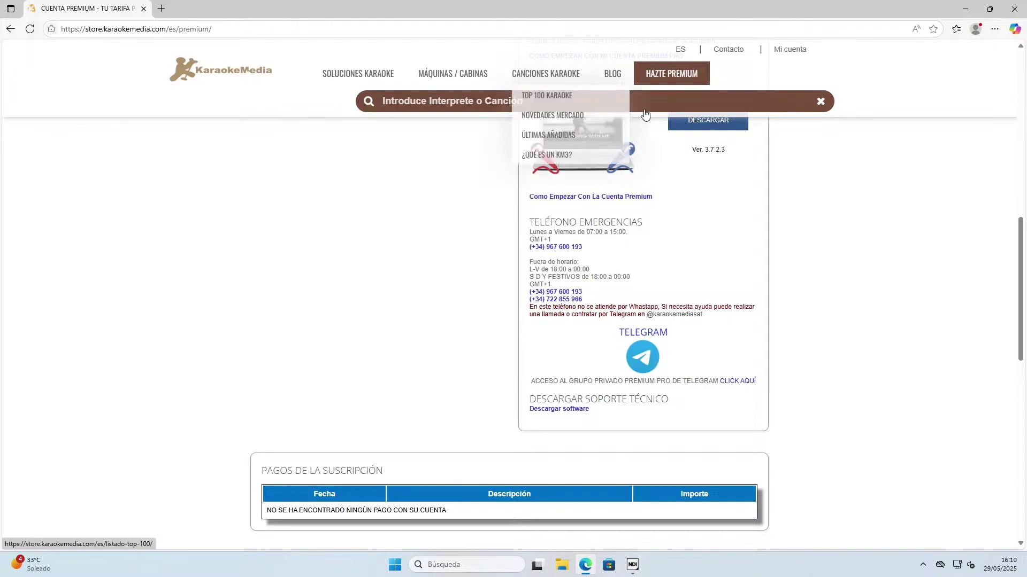
scroll(885, 352, "up", 8)
scroll(885, 351, "up", 3)
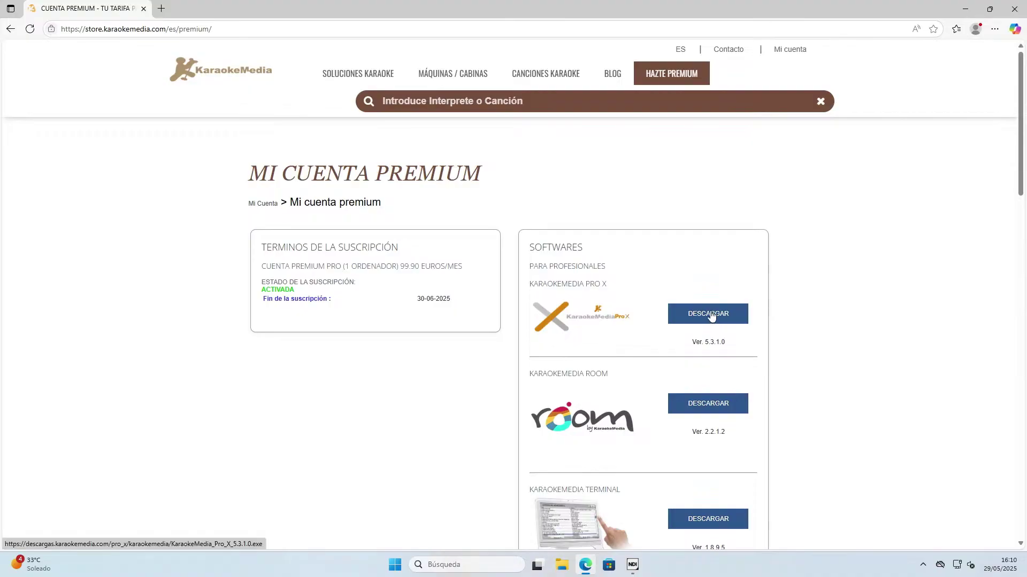
Start the KaraokeMedia Pro X 5.3.1.0 download with DESCARGAR, then minimise Edge.
left_click(707, 314)
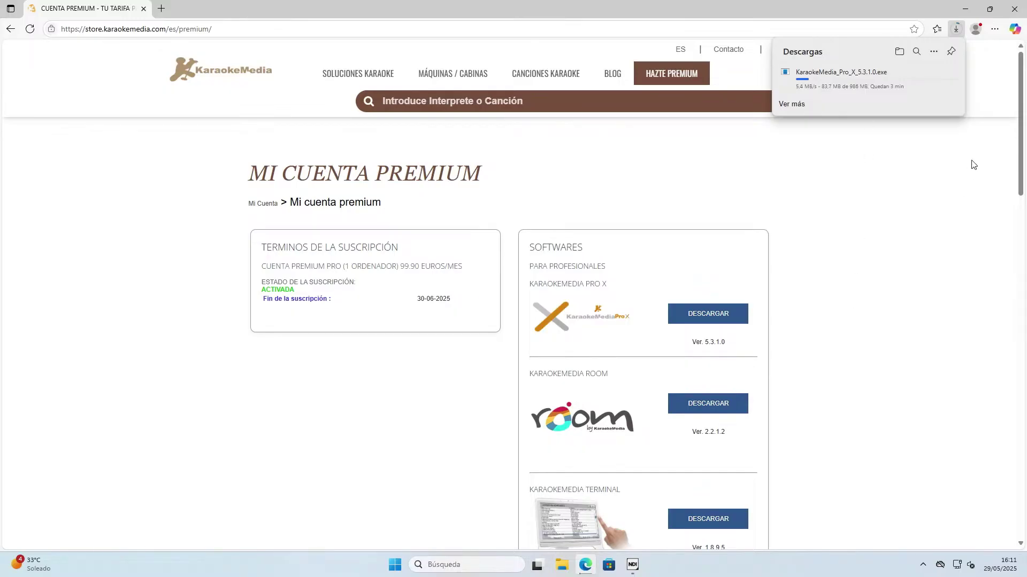
left_click(964, 9)
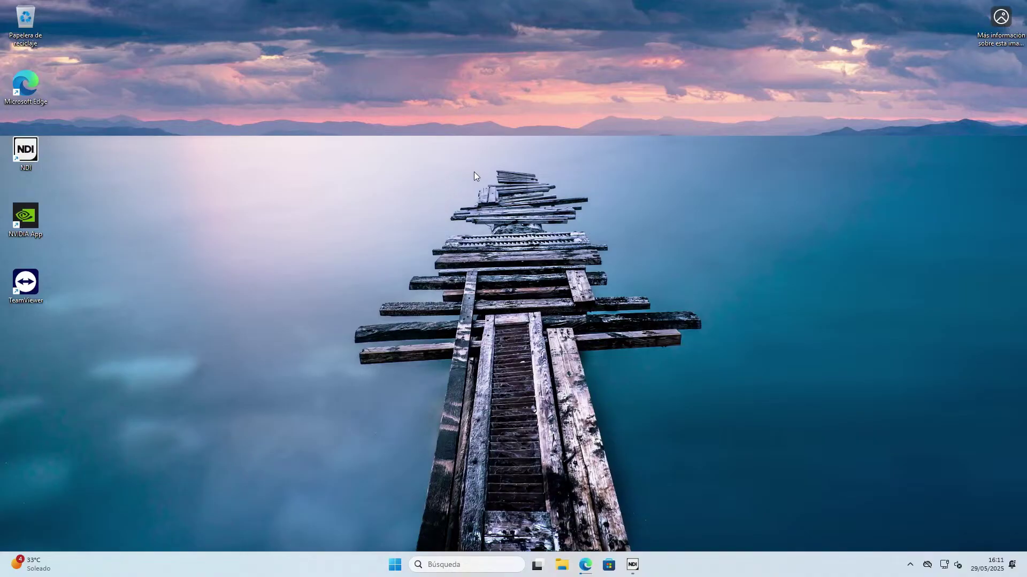
Open Configuración de pantalla from the desktop's right-click menu.
right_click(502, 213)
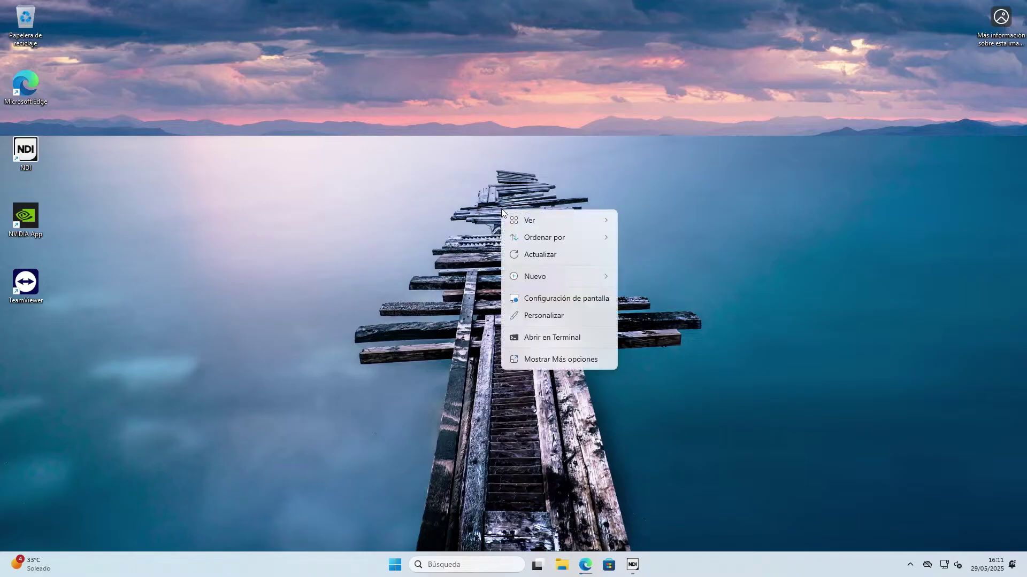
left_click(559, 298)
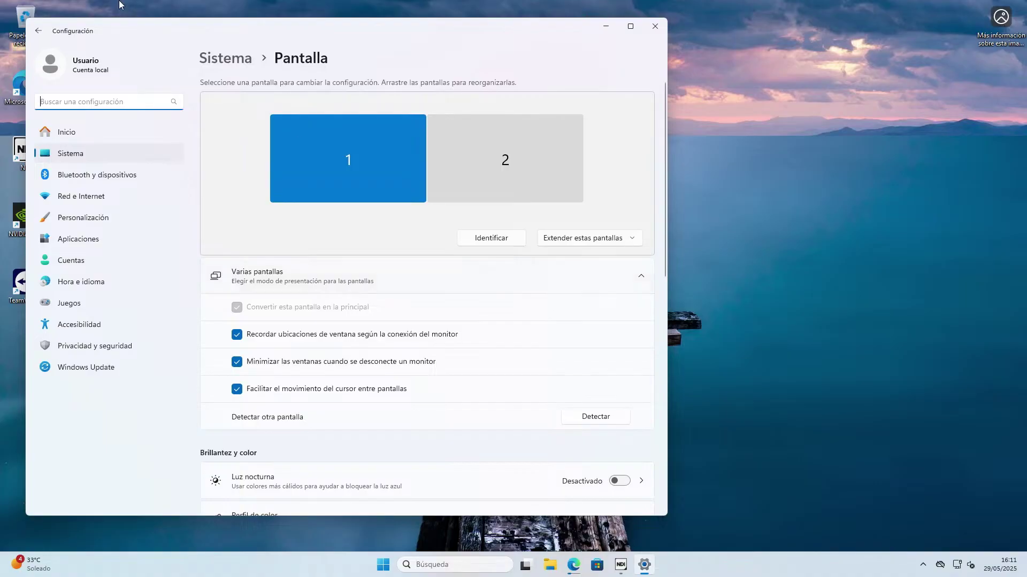
Identify the two displays by showing their numbers on screen.
left_click(500, 241)
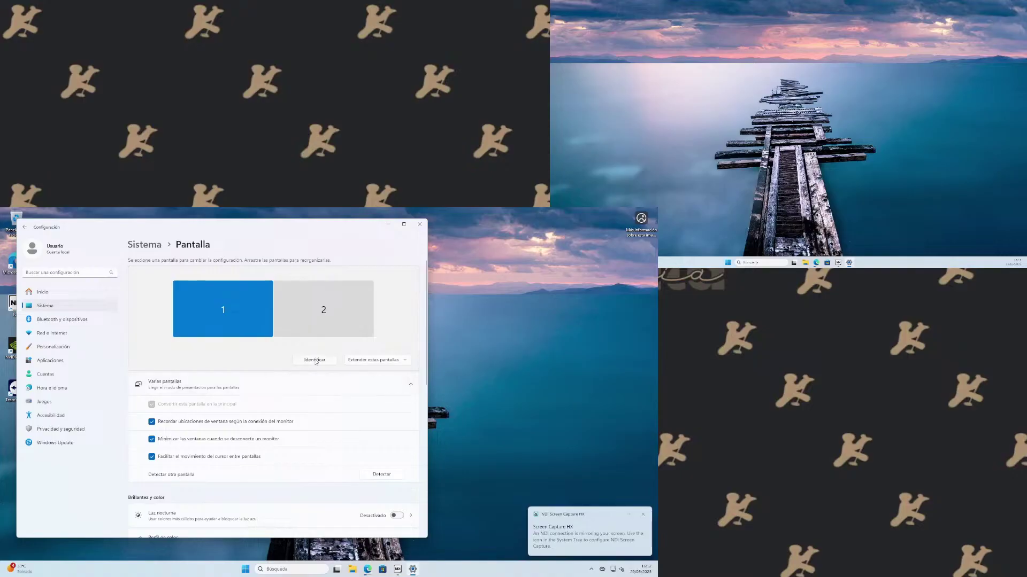
left_click(315, 361)
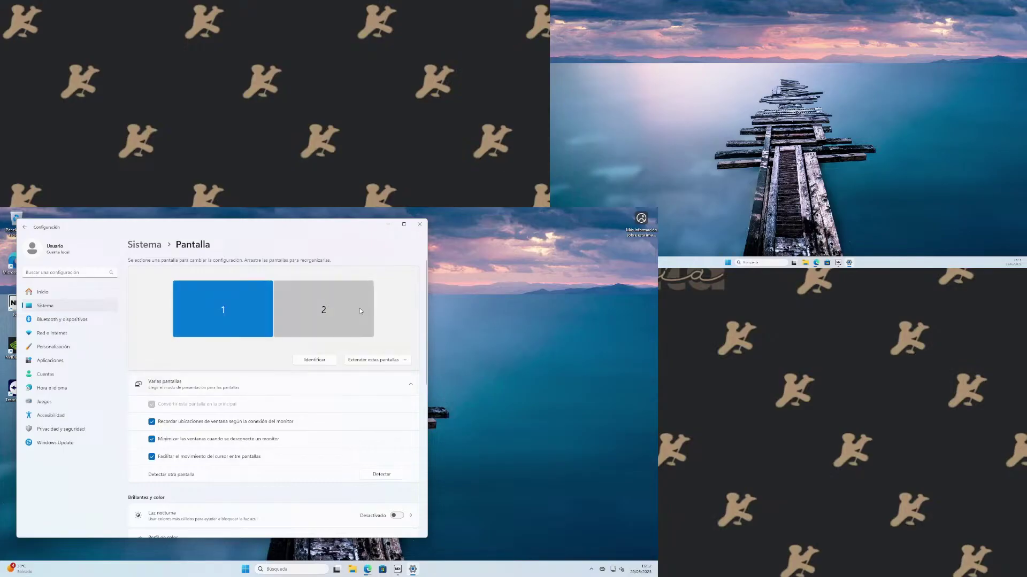
left_click(320, 362)
Select display 2 and open the multi-display mode list showing 'Extender estas pantallas'.
left_click(351, 291)
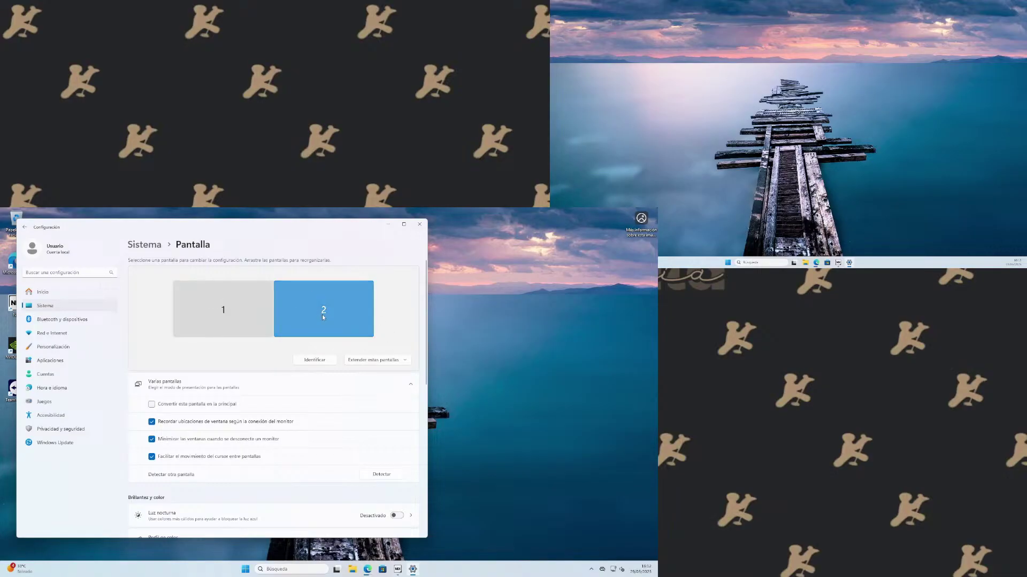
scroll(323, 318, "down", 2)
scroll(316, 299, "up", 2)
scroll(325, 323, "down", 2)
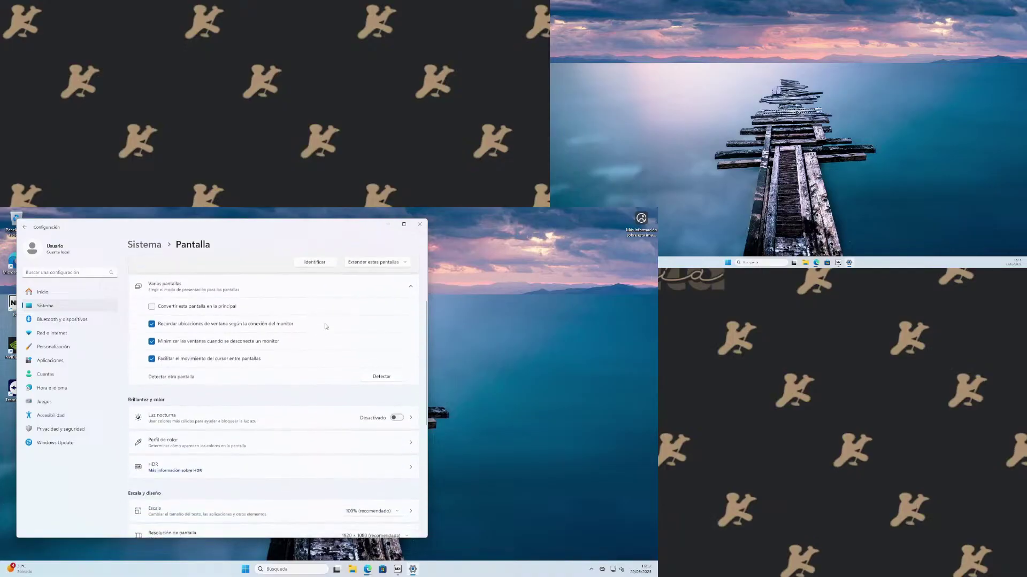
scroll(324, 326, "up", 2)
left_click(364, 359)
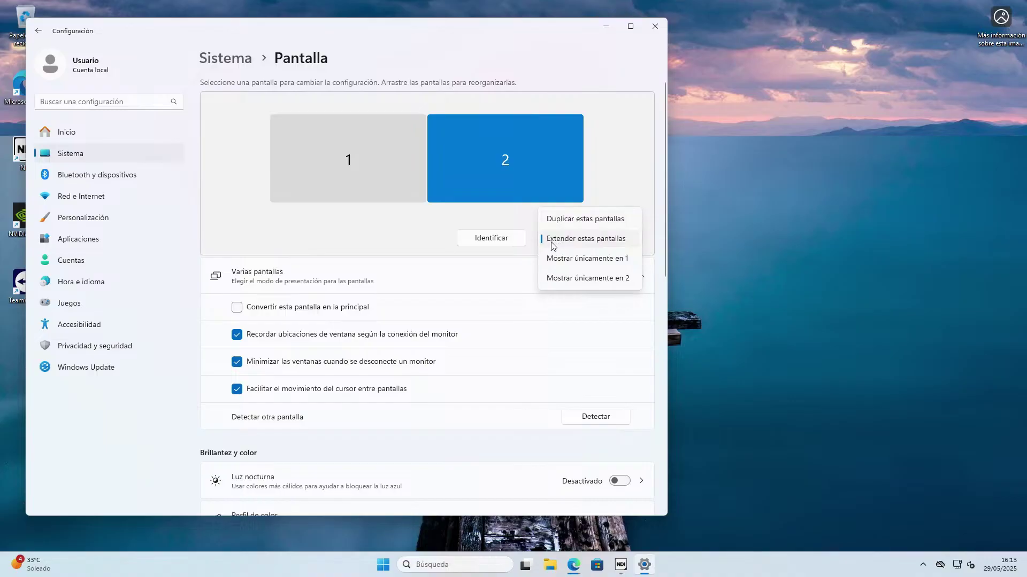
Keep 'Extender estas pantallas' selected and scroll down to Escala y diseño.
left_click(619, 246)
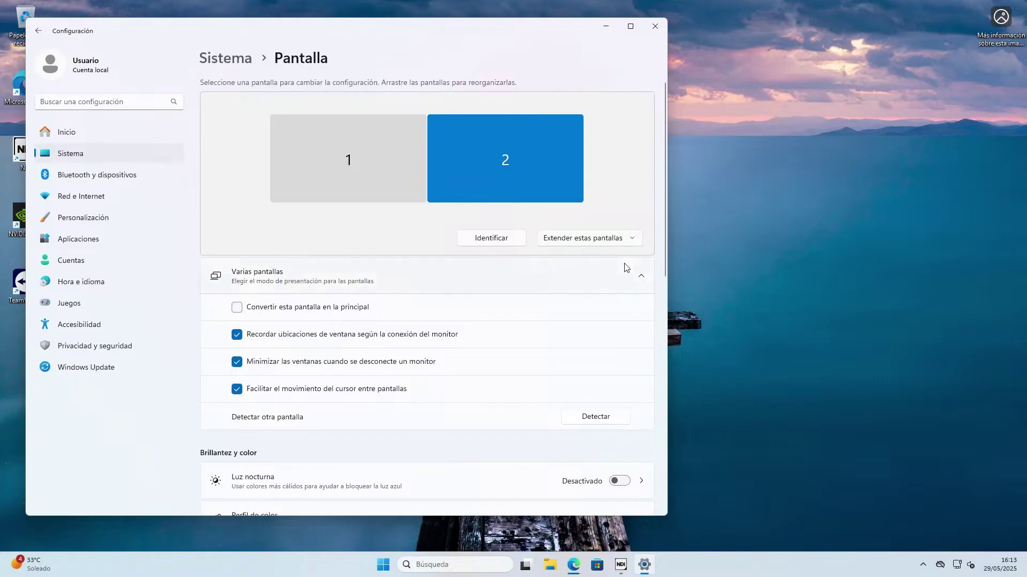
scroll(536, 191, "down", 3)
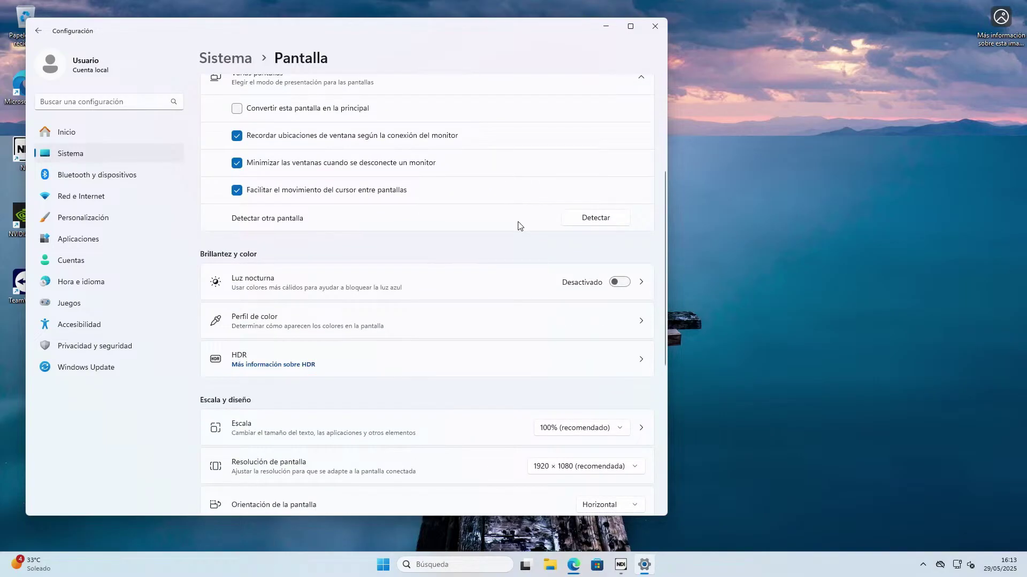
scroll(518, 225, "up", 3)
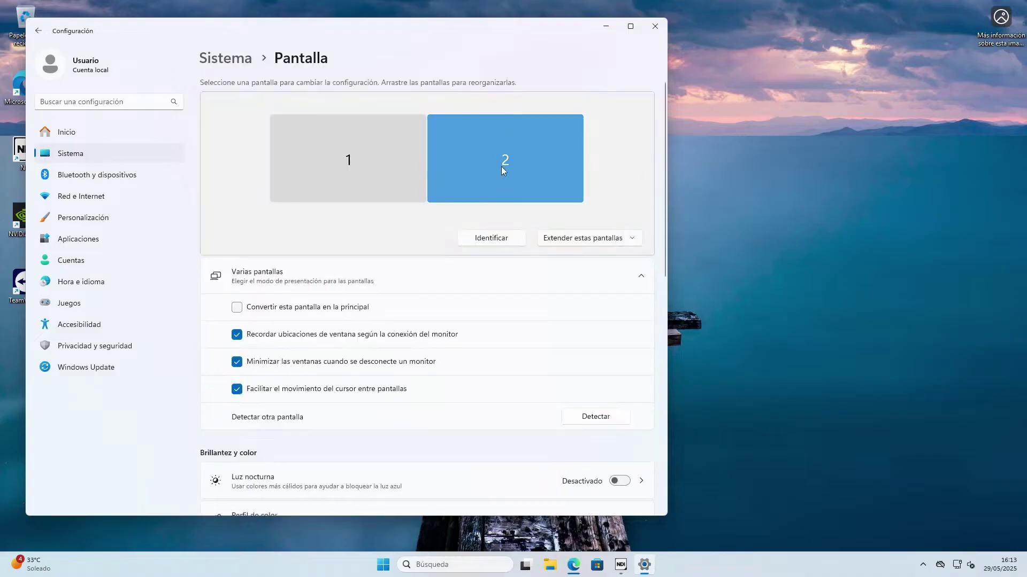
scroll(502, 166, "down", 6)
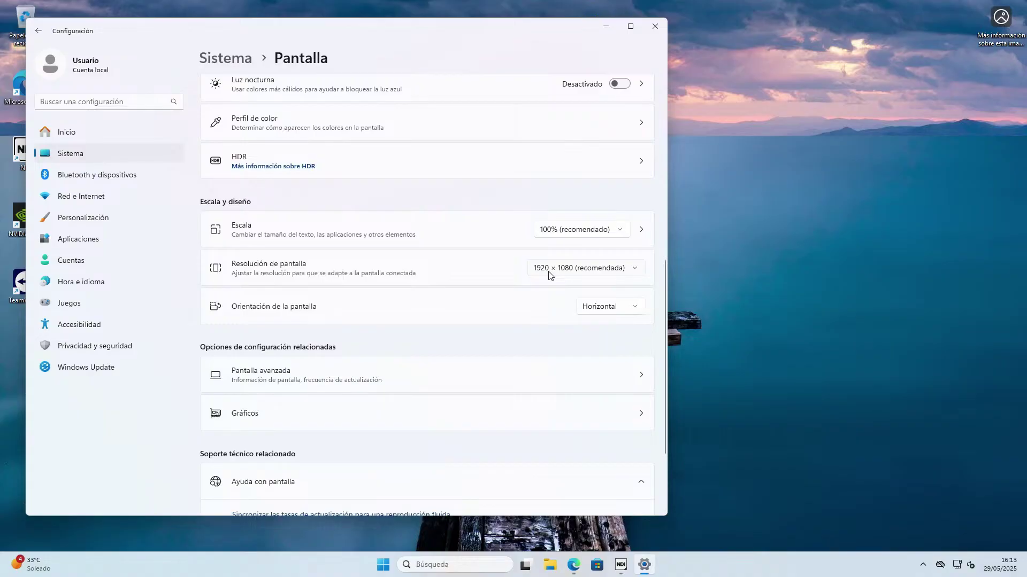
Leave the screen resolution at 1920 × 1080.
left_click(563, 269)
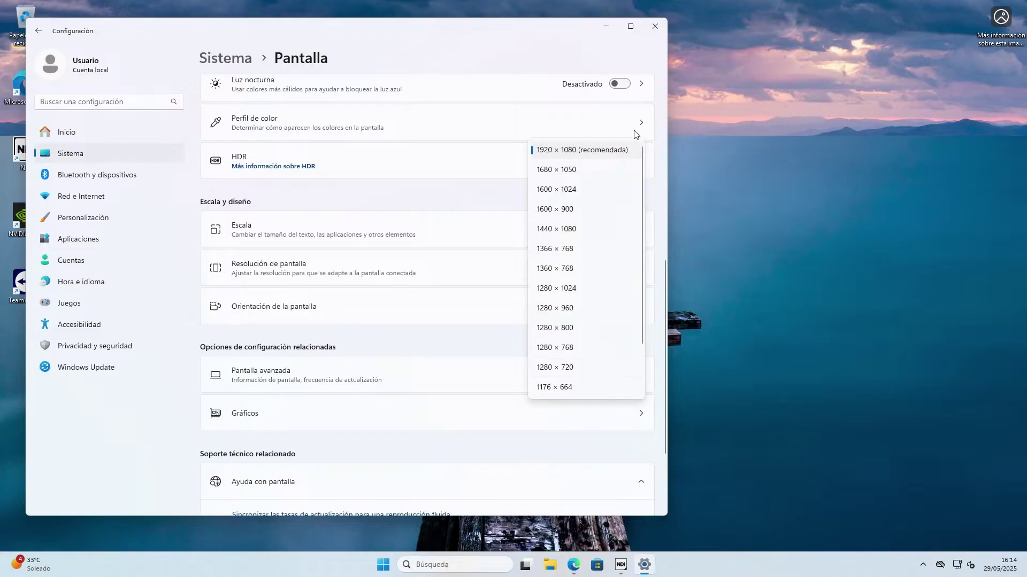
left_click(599, 154)
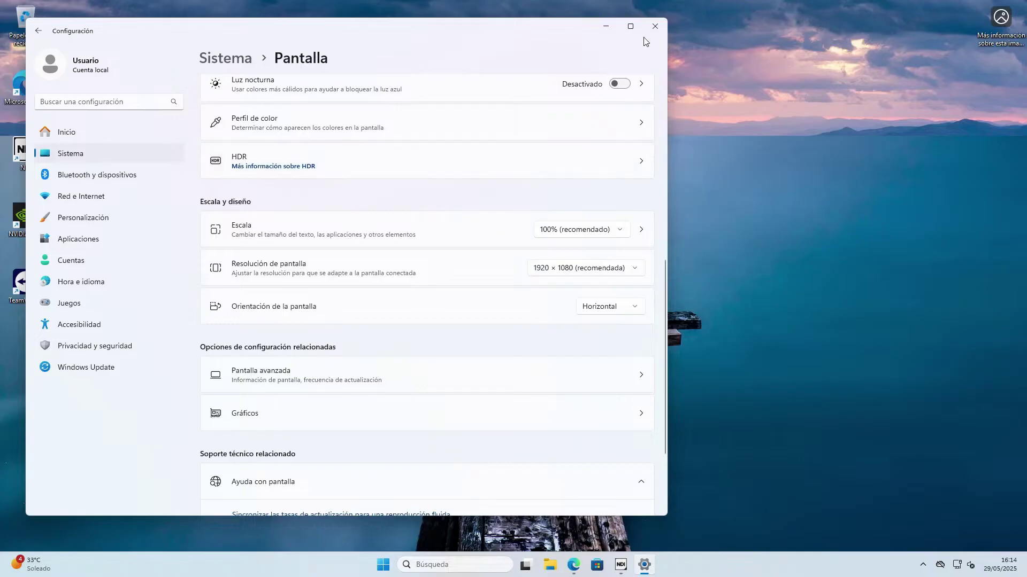
scroll(607, 184, "up", 7)
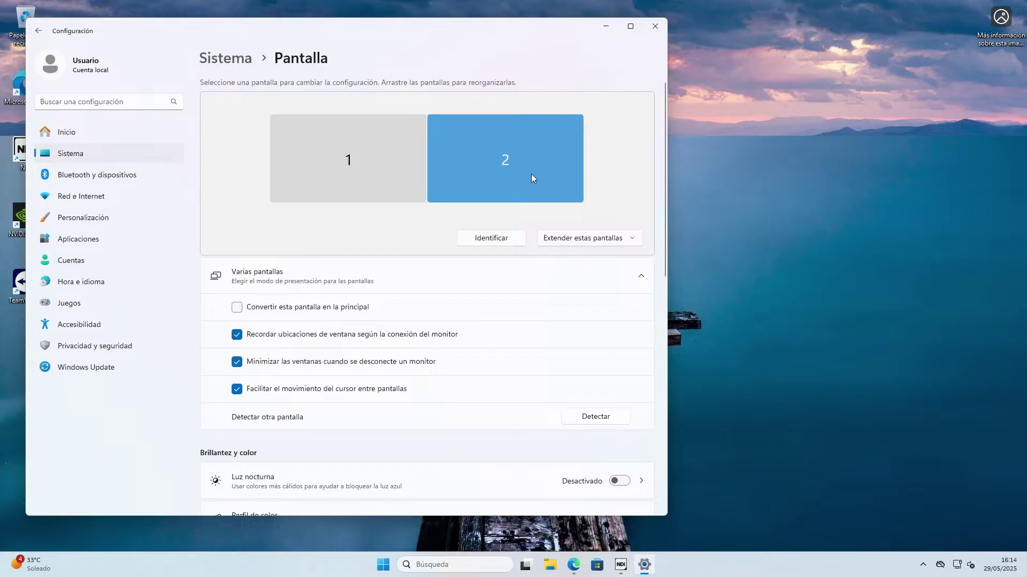
Inspect displays 1 and 2, then close Settings back to the desktop.
left_click(345, 168)
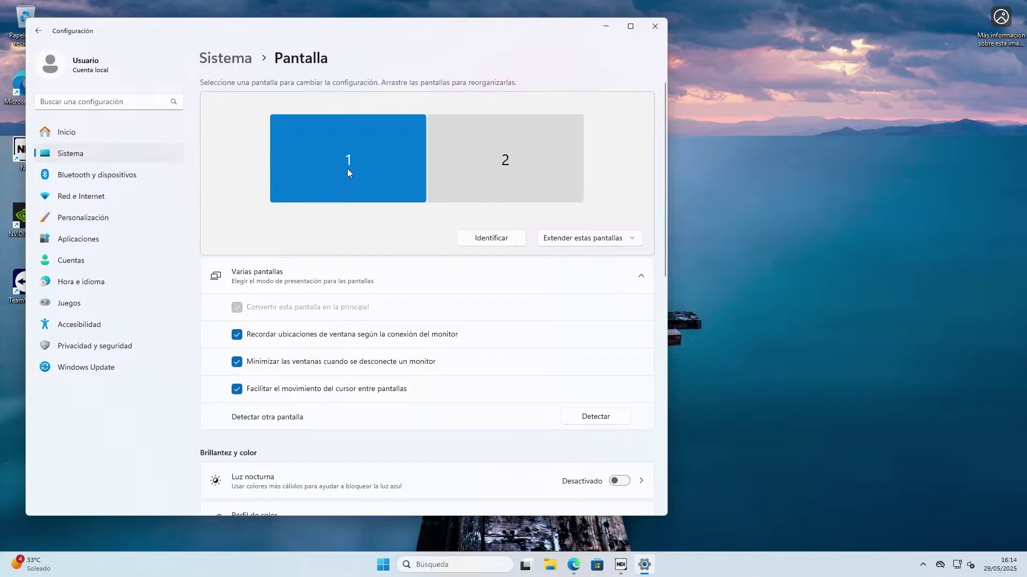
left_click(515, 153)
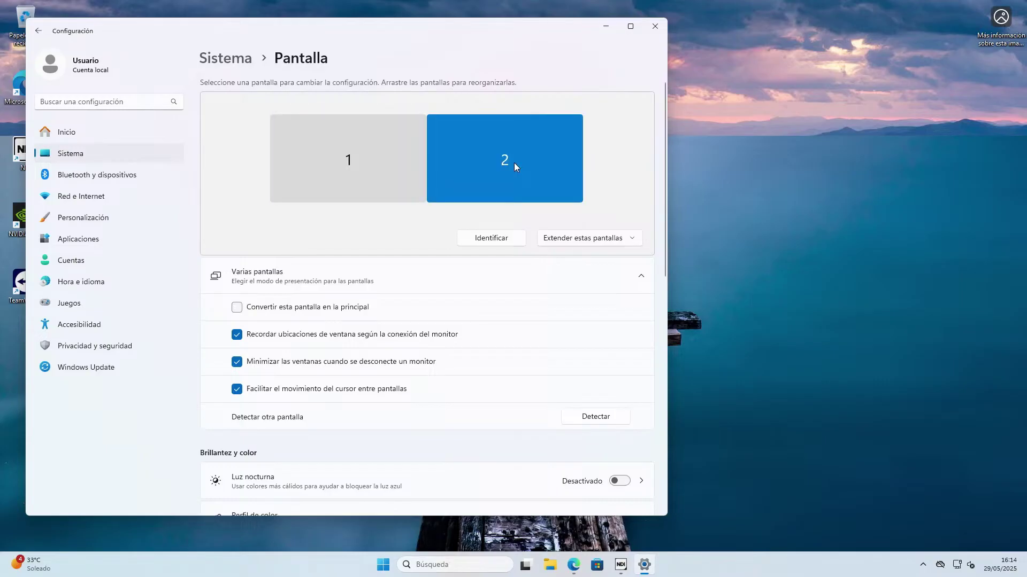
left_click(655, 27)
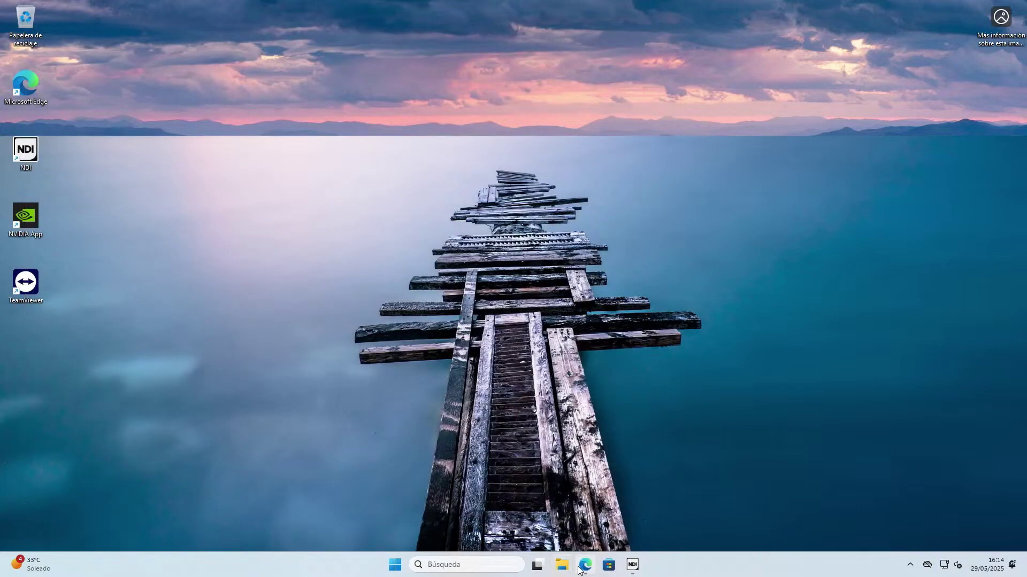
Launch the downloaded KaraokeMedia_Pro_X_5.3.1.0.exe installer from Edge's Downloads, then minimise Edge.
left_click(585, 565)
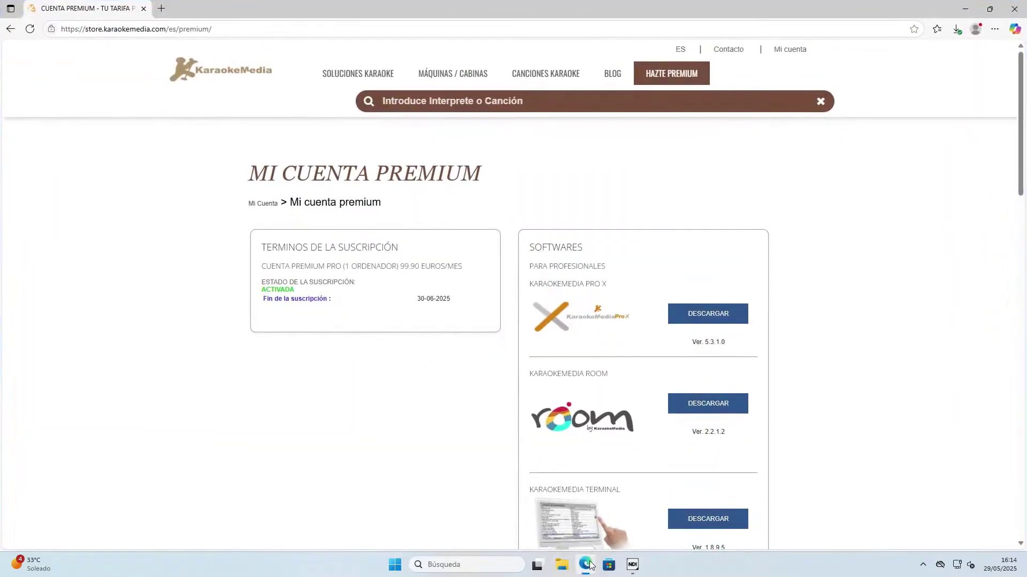
left_click(957, 32)
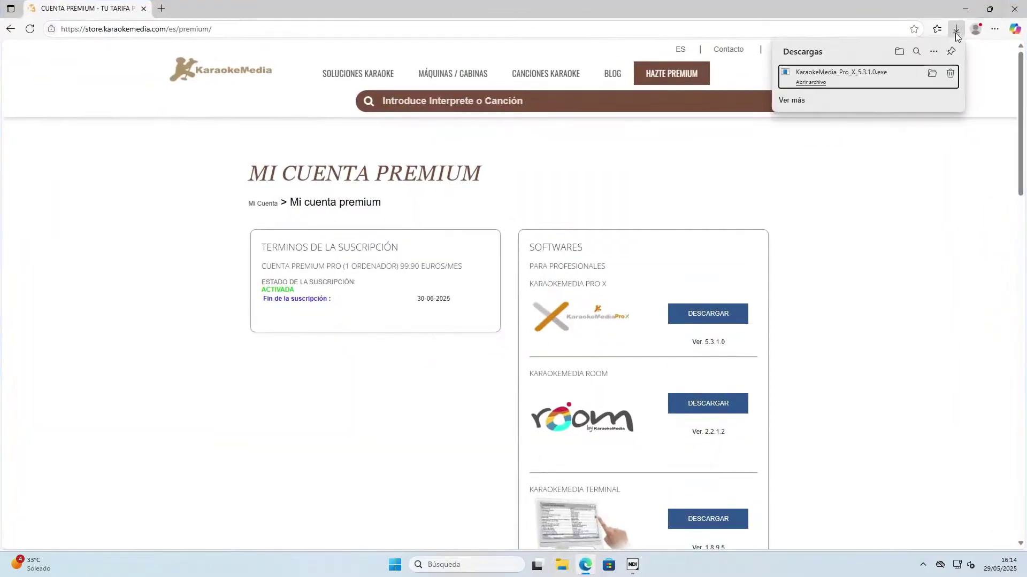
left_click(811, 84)
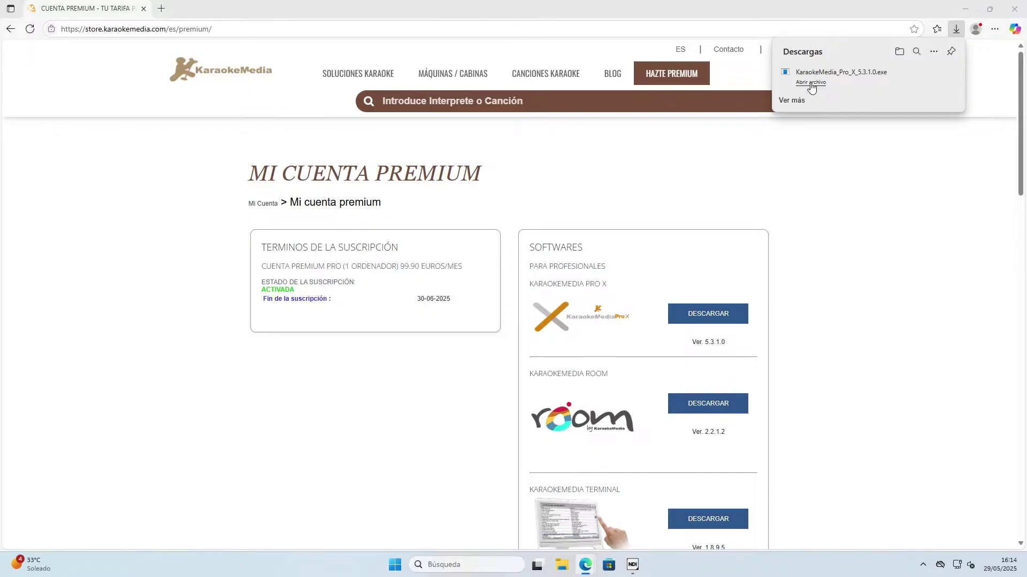
left_click(966, 8)
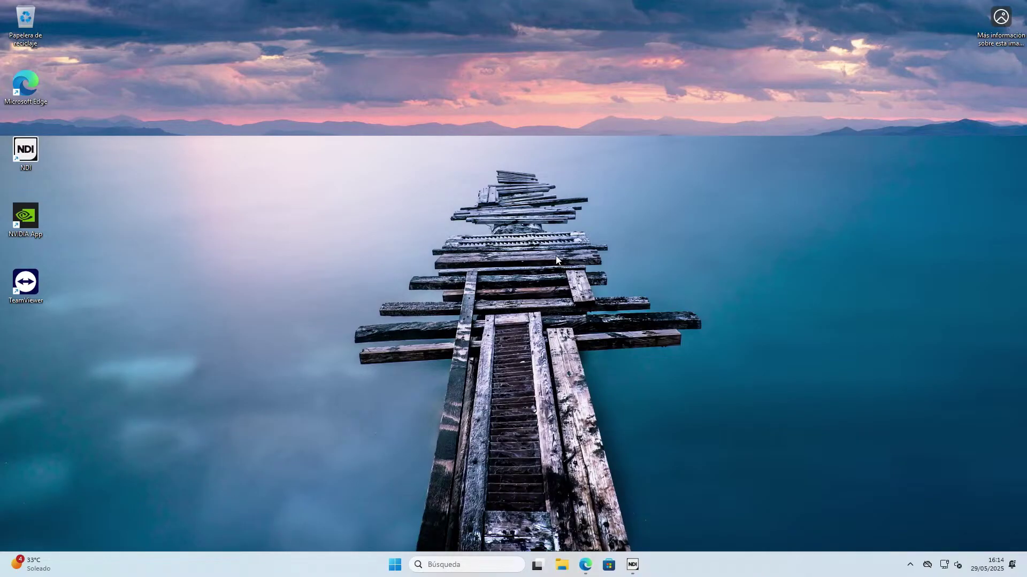
left_click(562, 567)
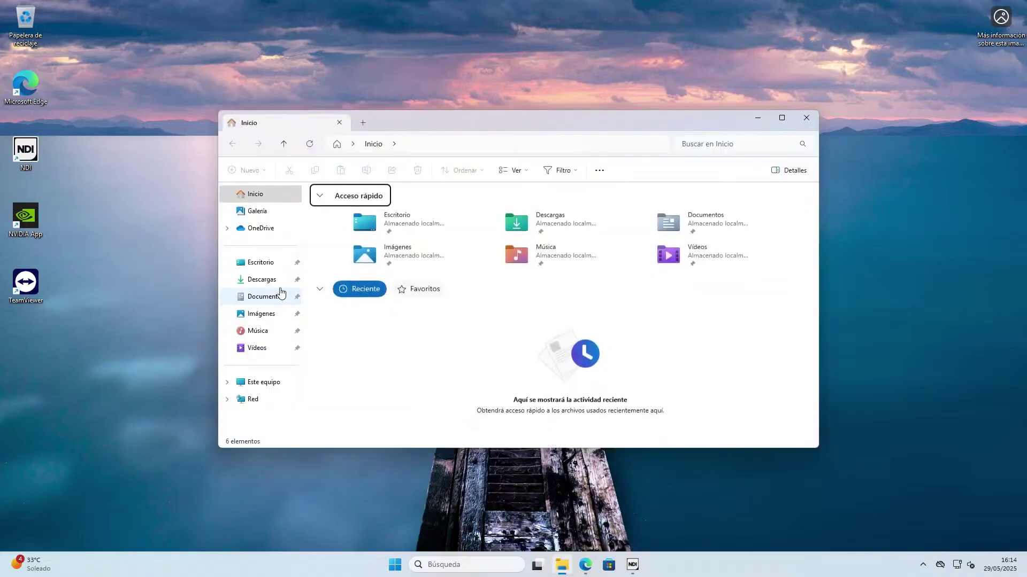
Show the Descargas folder contents in File Explorer.
left_click(278, 280)
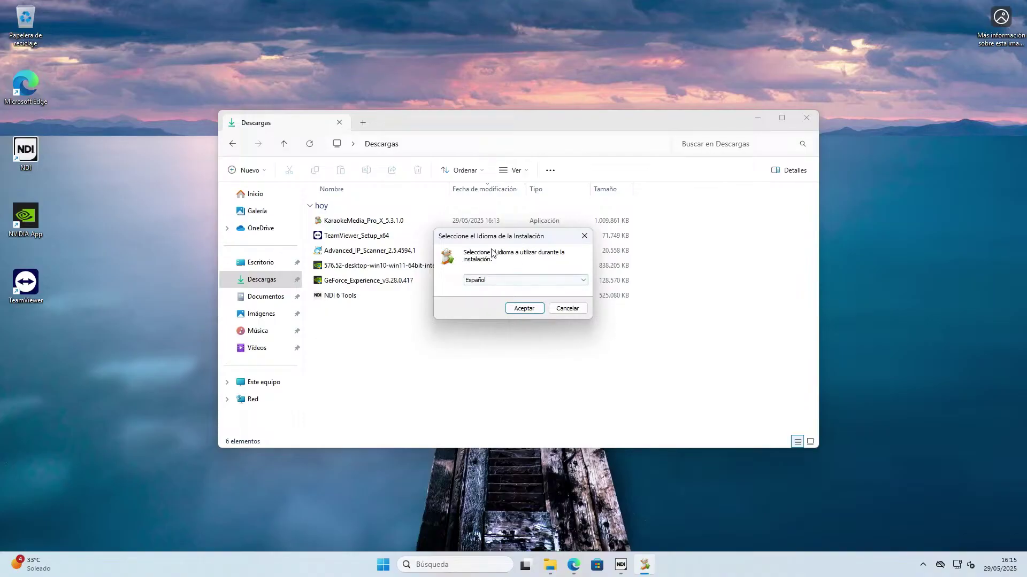
Close the Descargas window and confirm Español as the installation language.
left_click(806, 118)
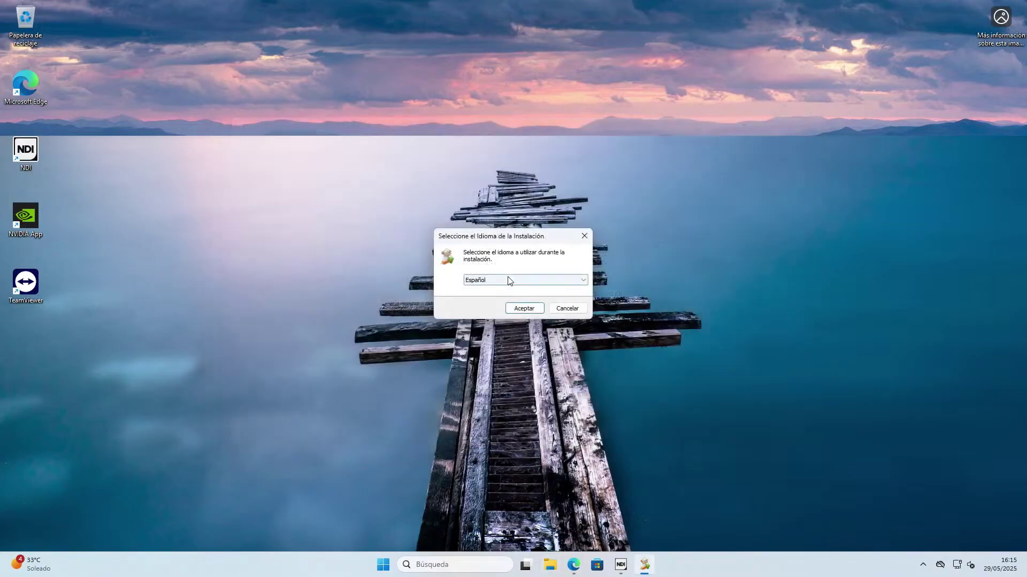
left_click(517, 283)
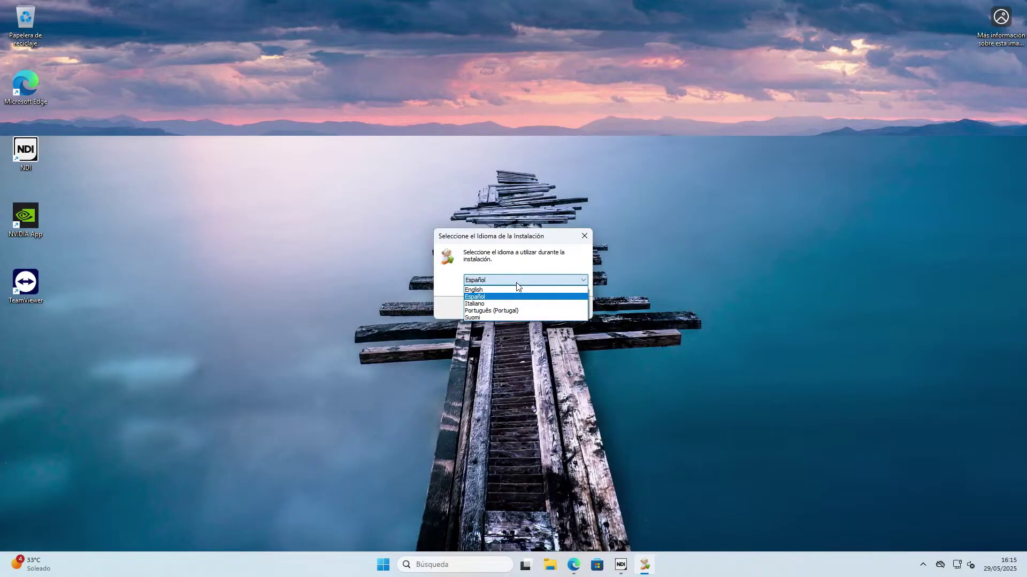
left_click(518, 296)
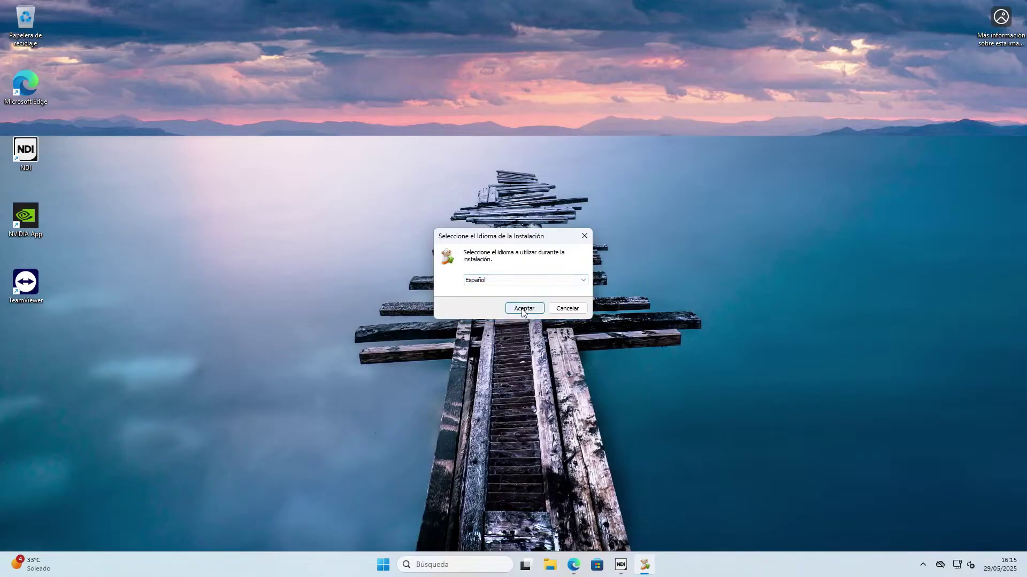
left_click(523, 310)
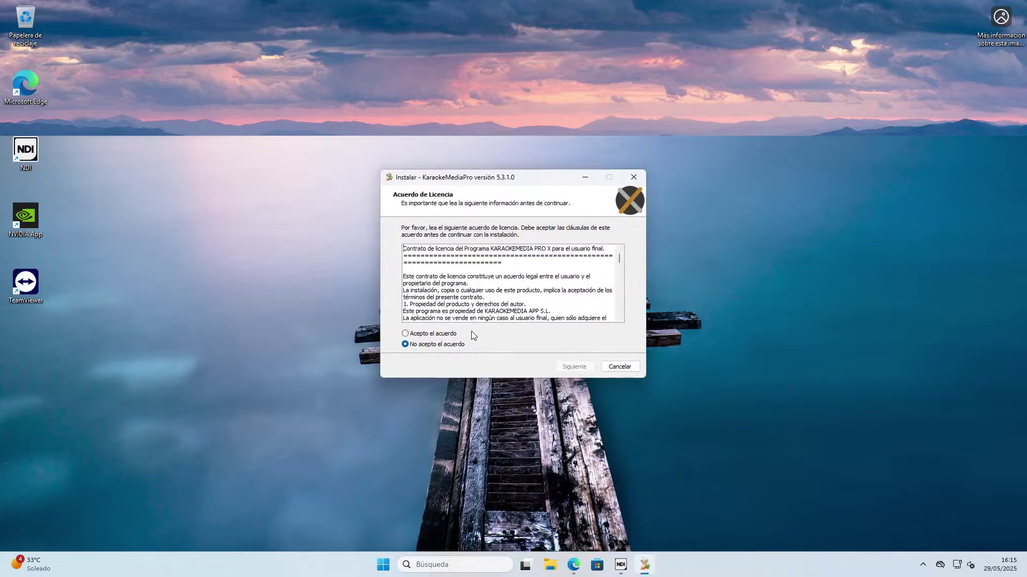
Accept the licence agreement and start installing KaraokeMediaPro 5.3.1.0.
left_click(452, 336)
left_click(575, 367)
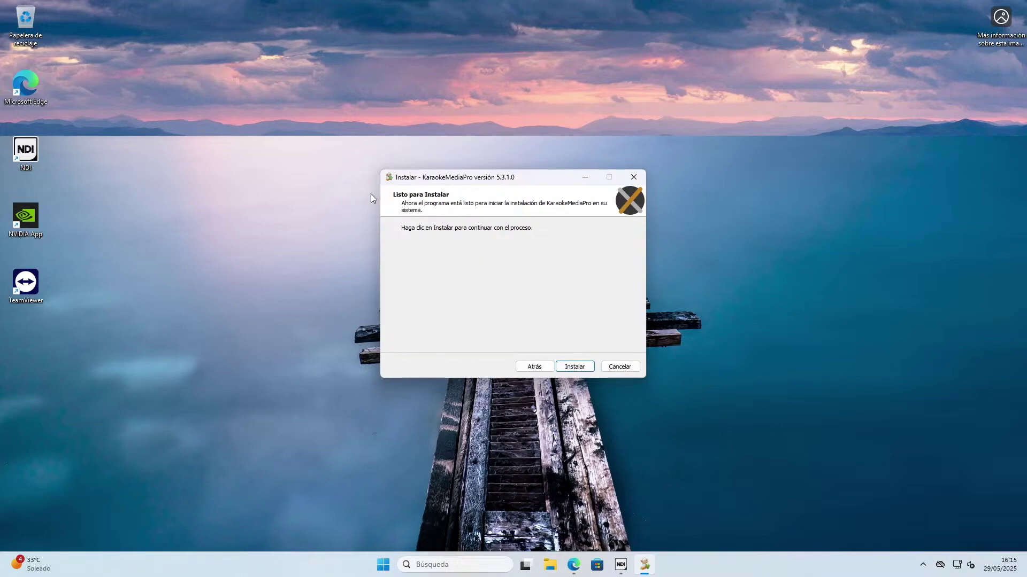
left_click(568, 368)
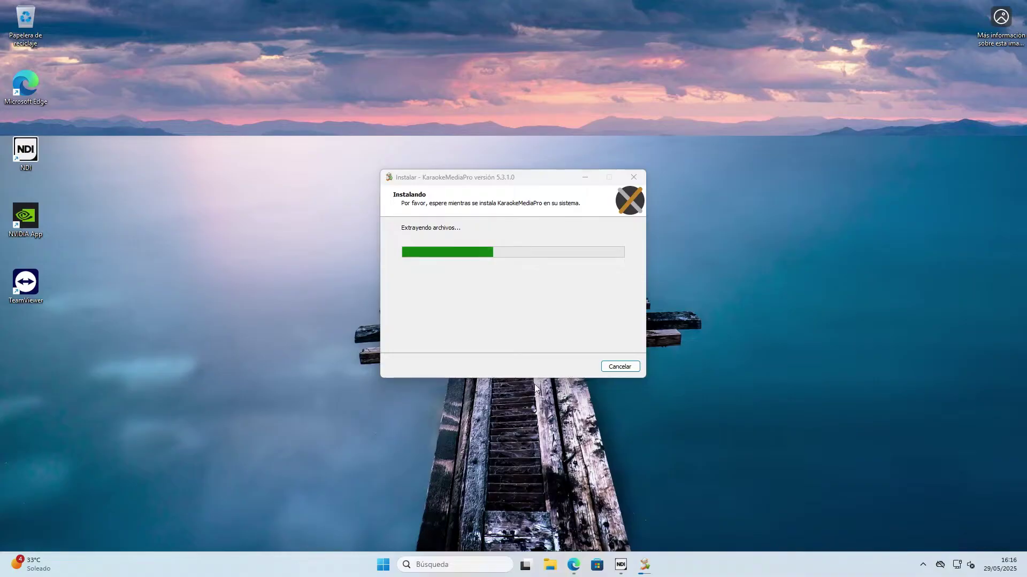
left_click(37, 562)
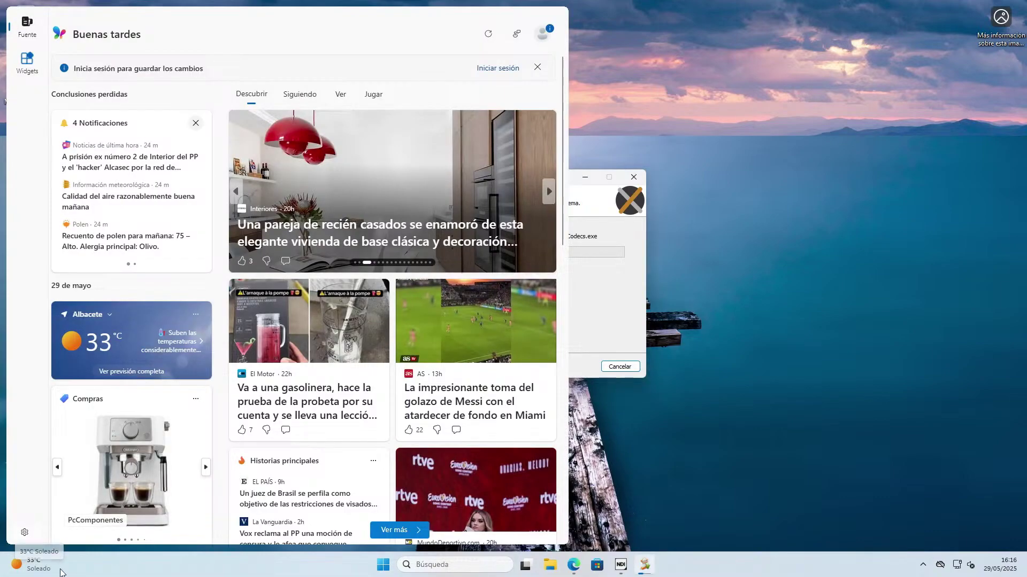
left_click(54, 572)
left_click(51, 571)
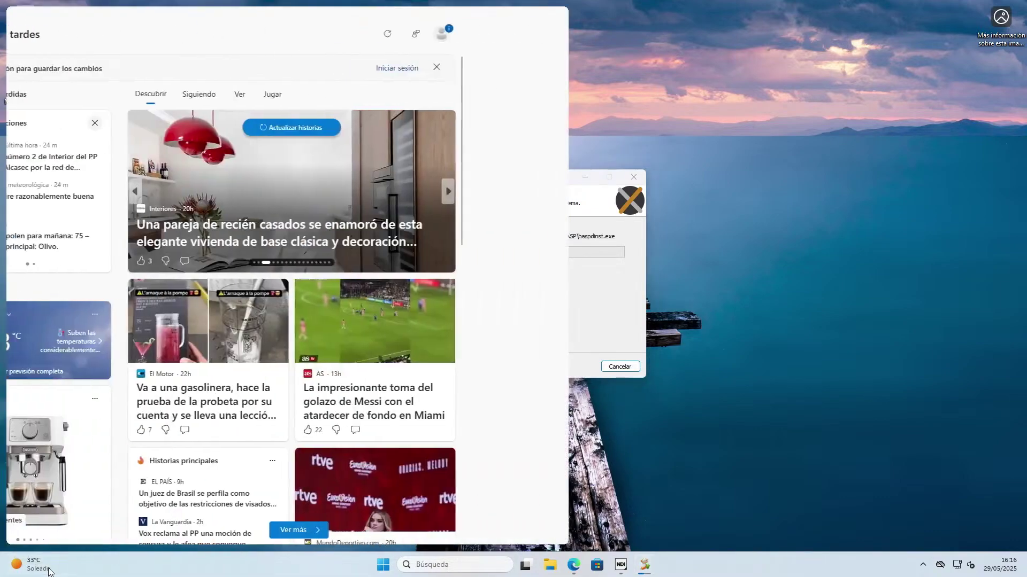
left_click(48, 571)
left_click(48, 571)
left_click(49, 570)
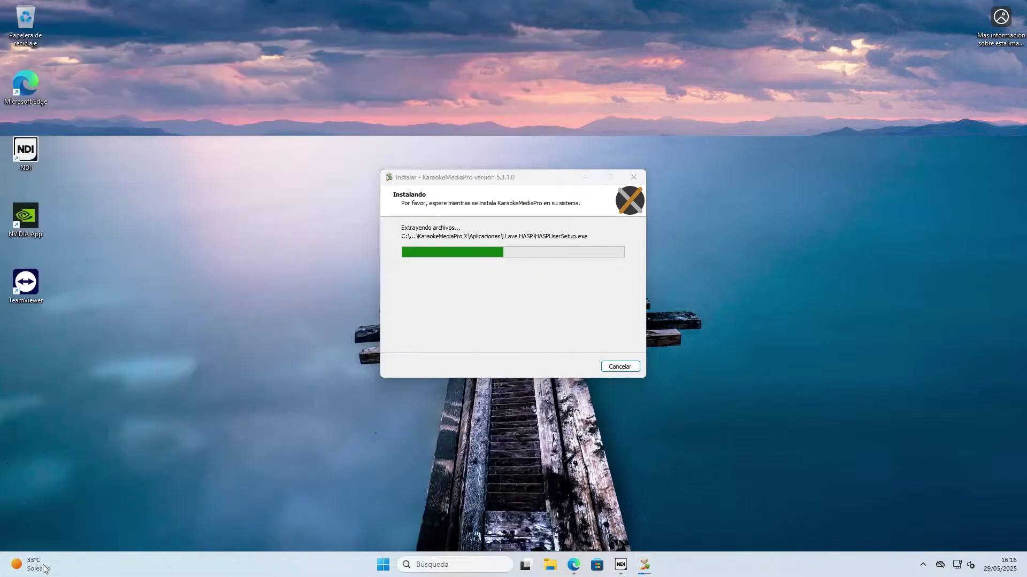
Open the Barra de tareas settings from the taskbar's menu and click the Widgets toggle.
right_click(263, 565)
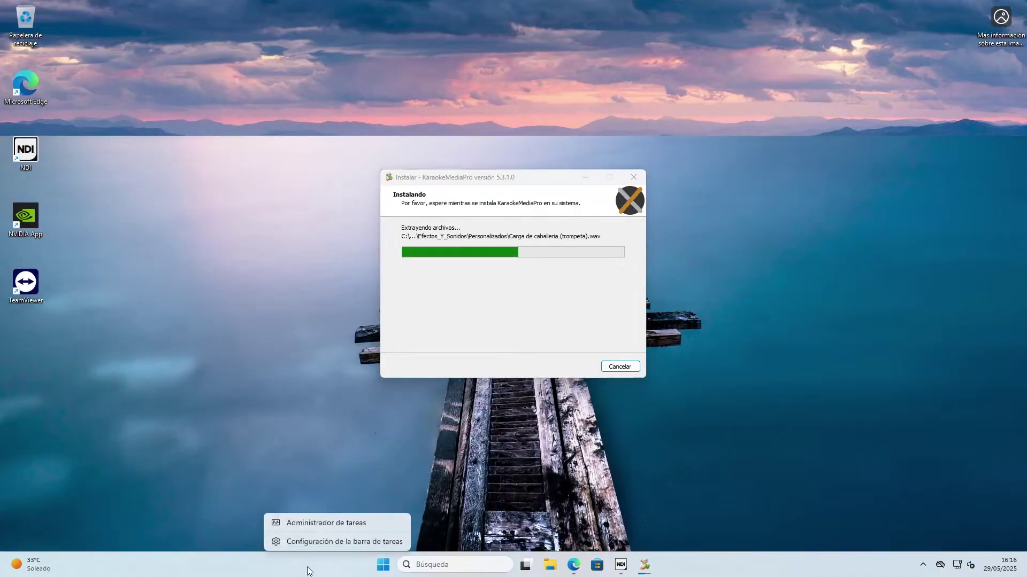
left_click(313, 542)
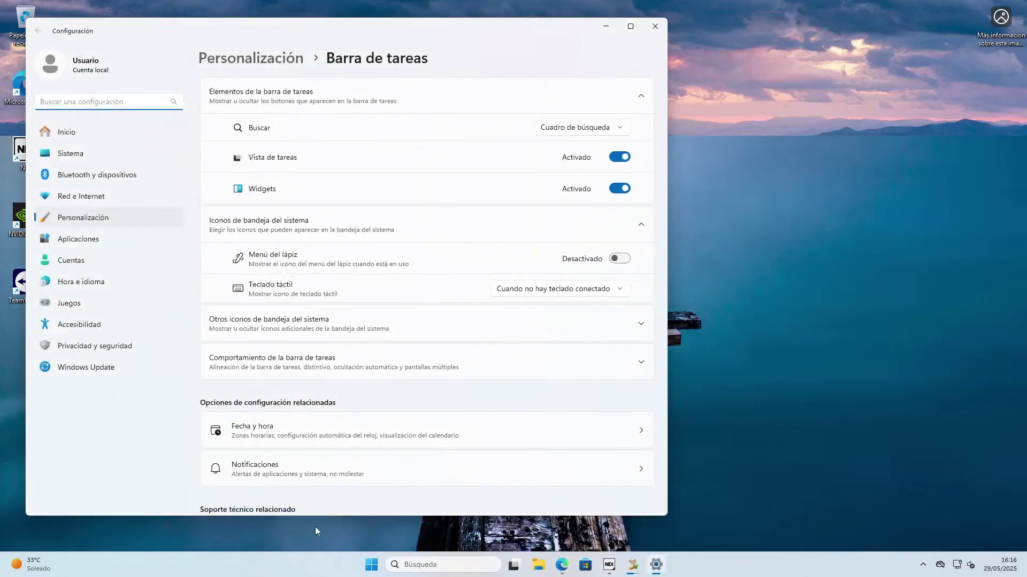
left_click(617, 189)
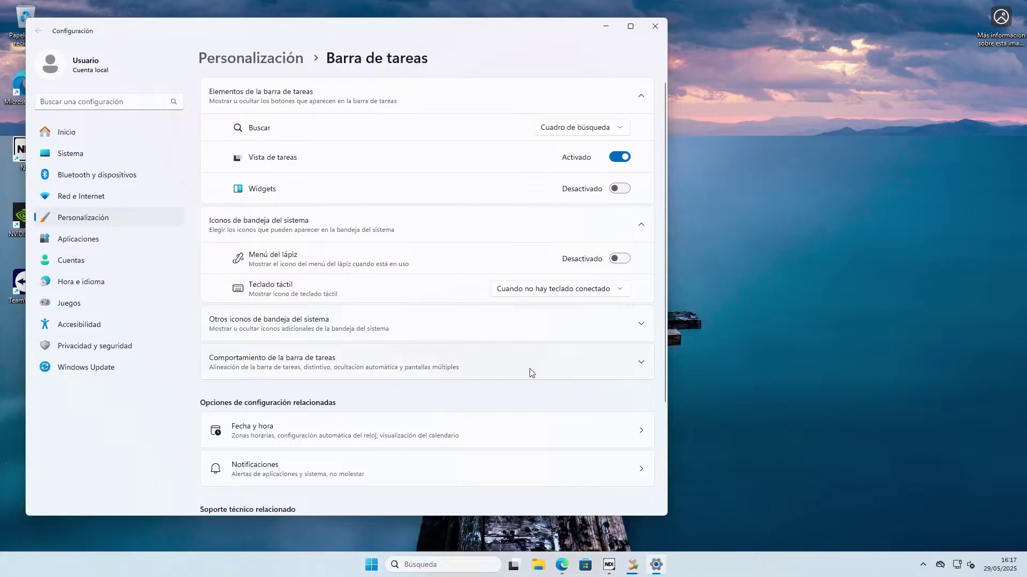
Expand Comportamiento de la barra de tareas and scroll to its options.
left_click(637, 364)
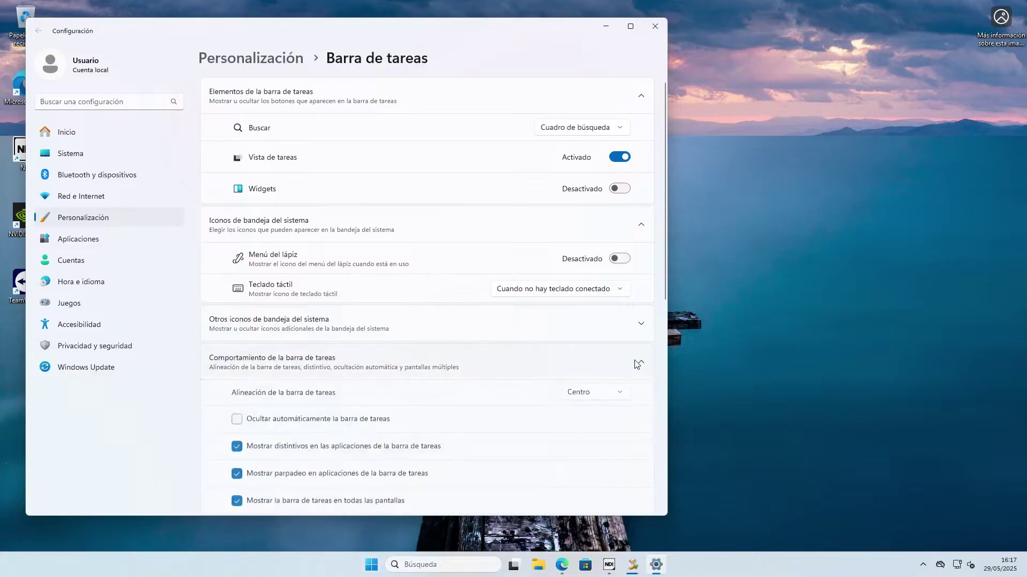
scroll(612, 347, "down", 3)
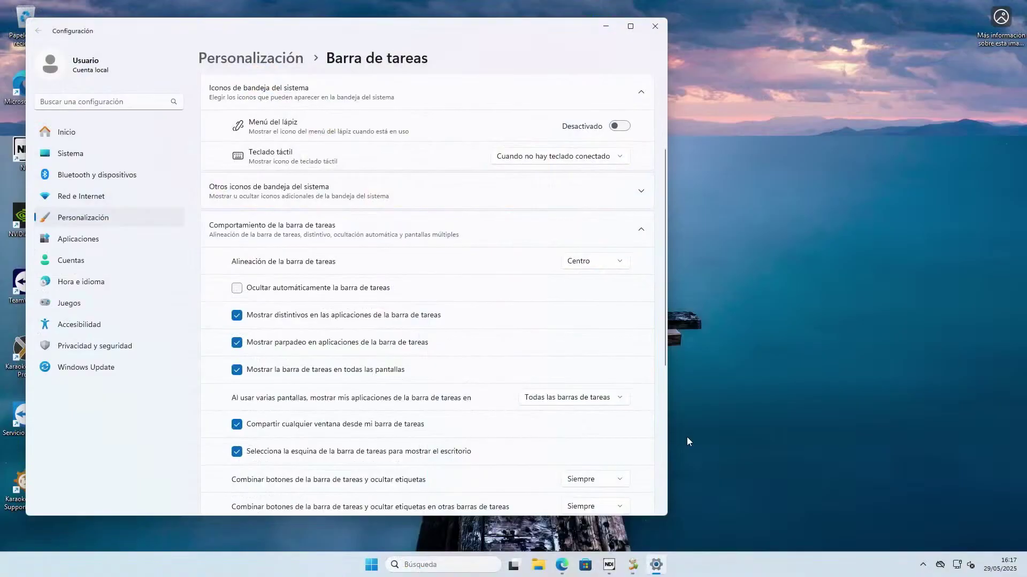
Review the multi-screen app display choices without changing them, then scroll further down.
left_click(589, 404)
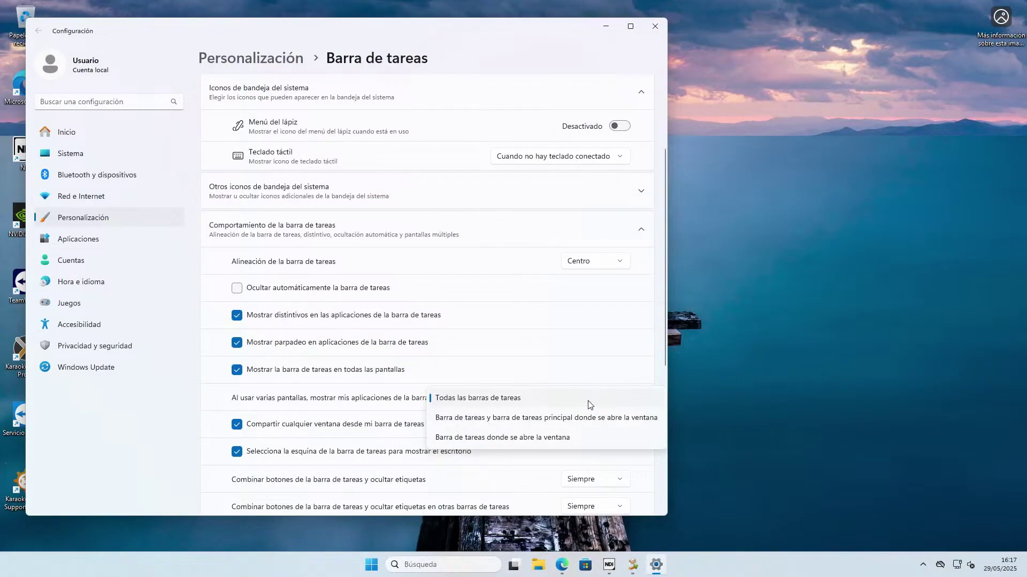
left_click(585, 418)
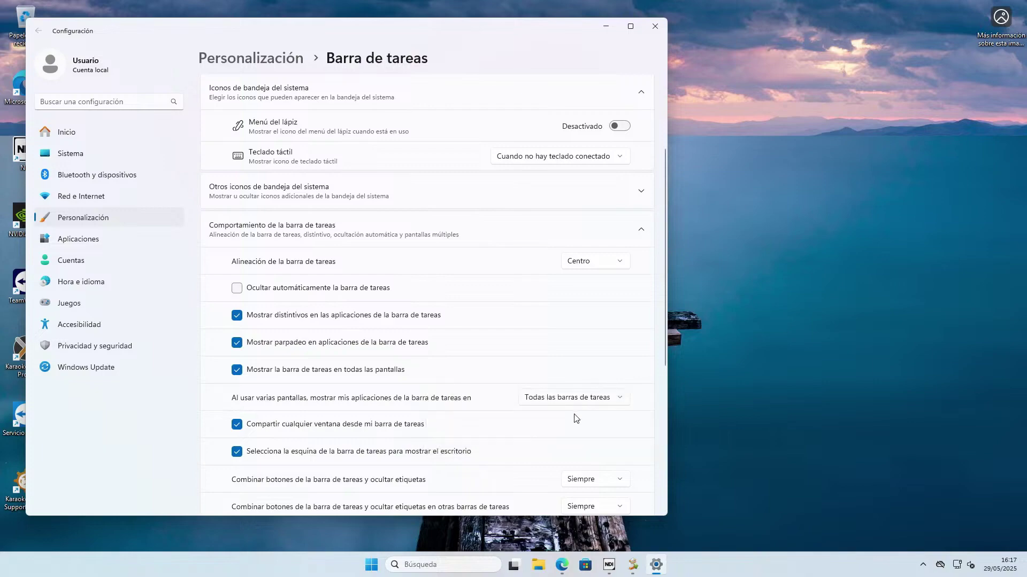
scroll(562, 431, "down", 2)
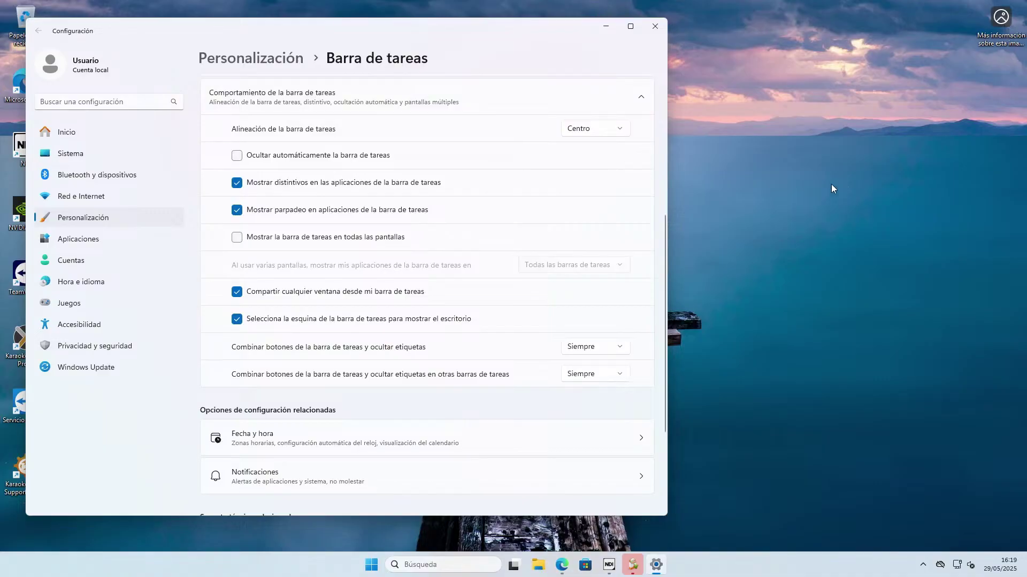
Move the Windows Settings window aside and close it to return to the installer.
left_click_drag(466, 34, 672, 45)
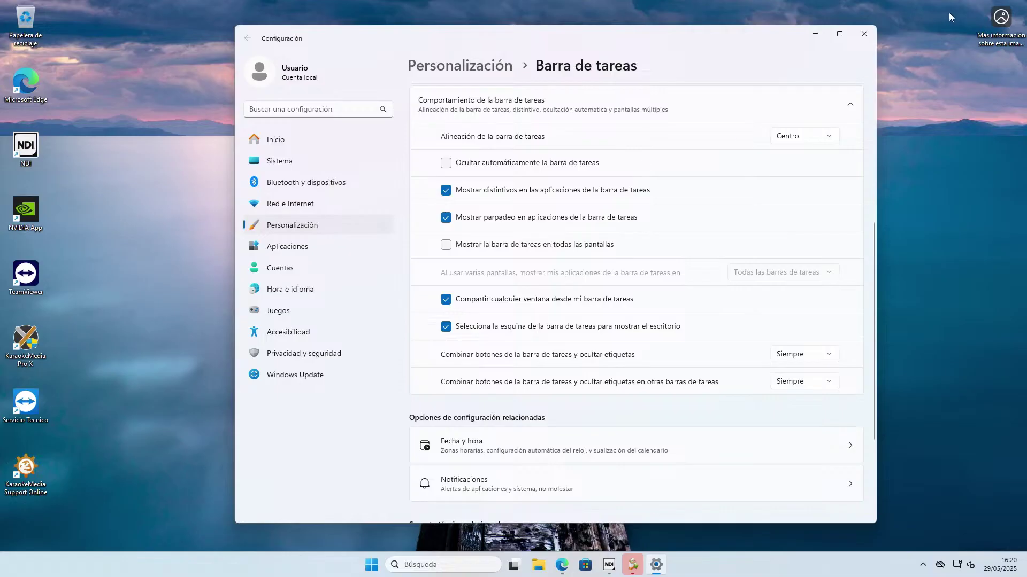
left_click(865, 34)
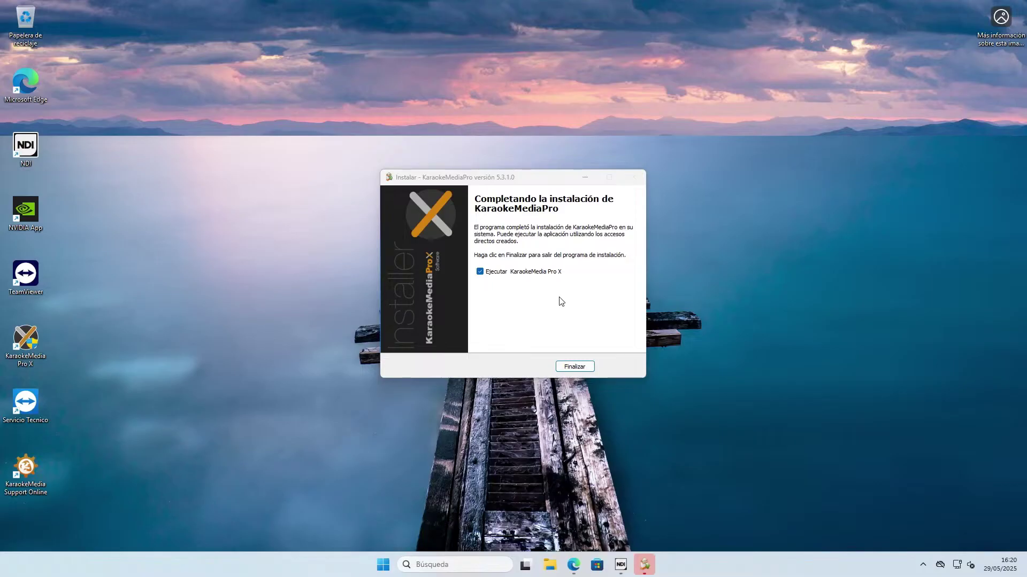
Click Finalizar with 'Ejecutar KaraokeMedia Pro X' checked so the program launches.
left_click(574, 368)
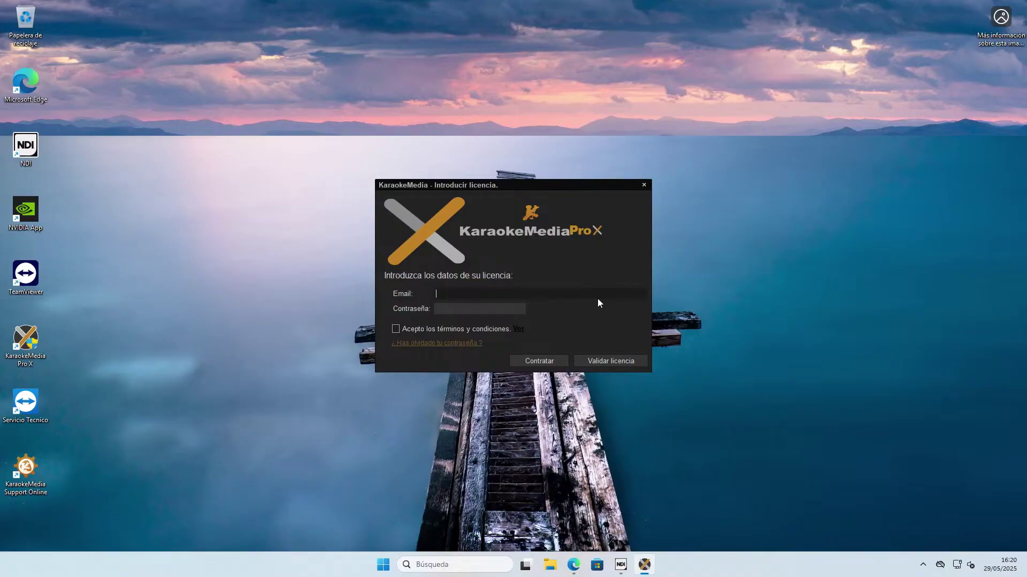
Enter the licence e-mail and password, tick 'Acepto los términos y condiciones', and click Validar licencia.
left_click(496, 308)
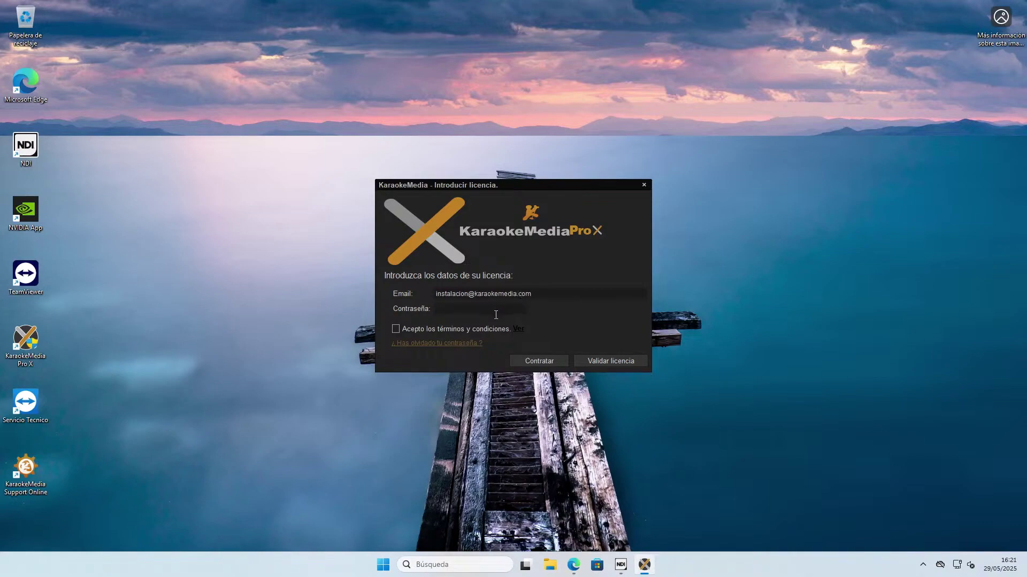
type("karao")
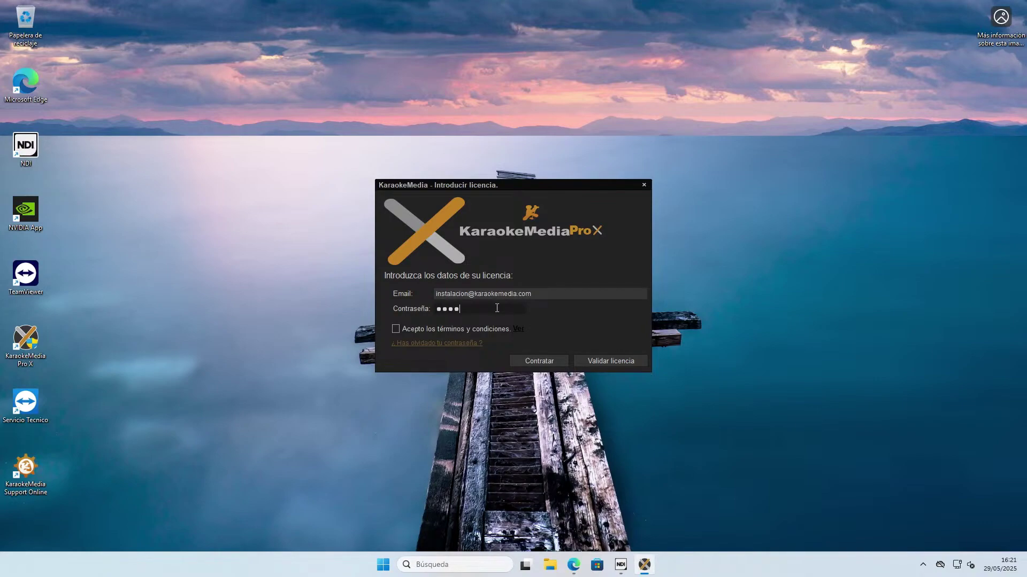
key("BackSpace")
key("BackSpace")
key("BackSpace")
key("BackSpace")
key("BackSpace")
key("BackSpace")
key("BackSpace")
type("karaokeme")
left_click(396, 329)
left_click(595, 361)
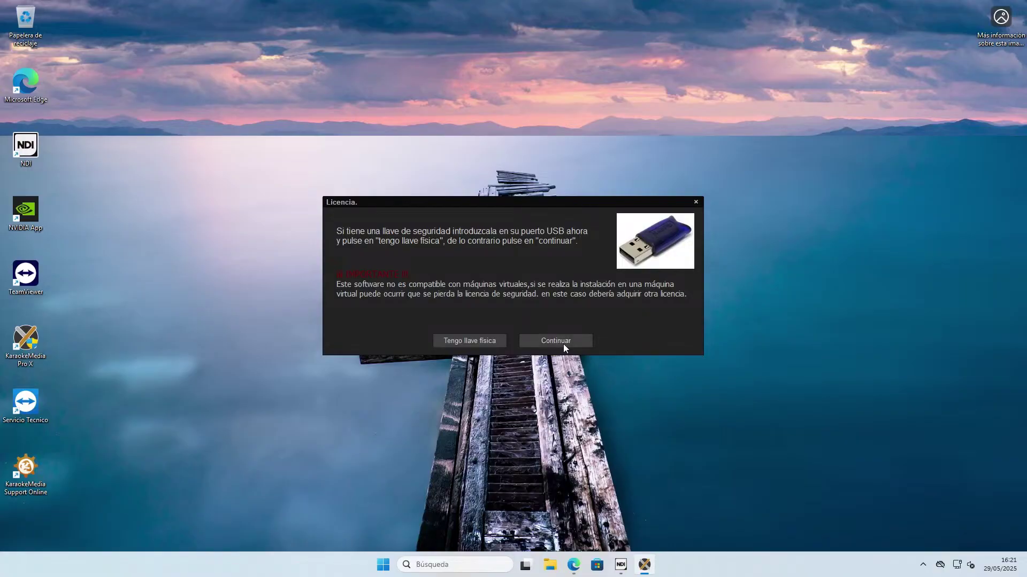
Choose 'Tengo llave física' and acknowledge the no-USB-key-found message.
left_click(470, 342)
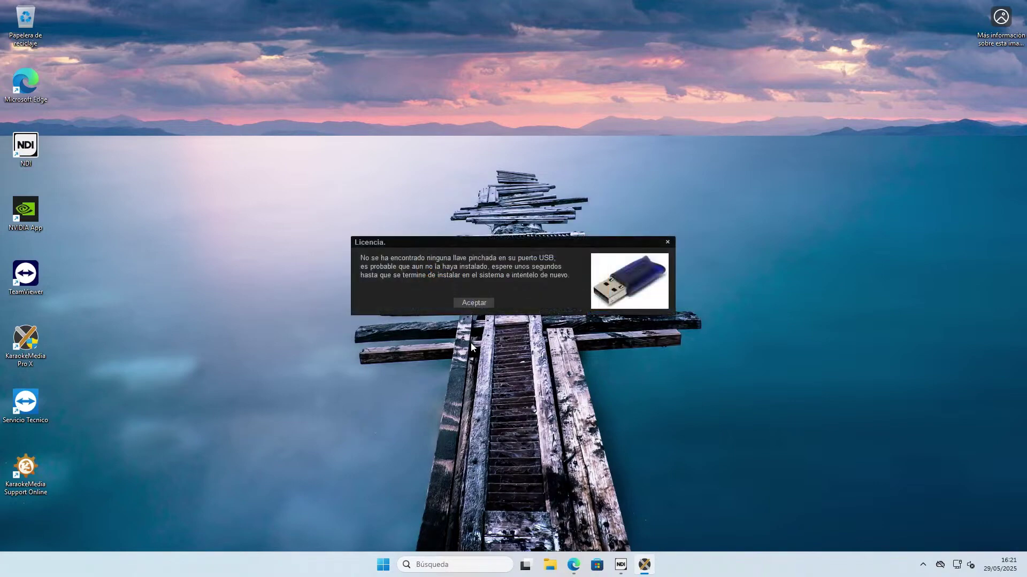
left_click(473, 303)
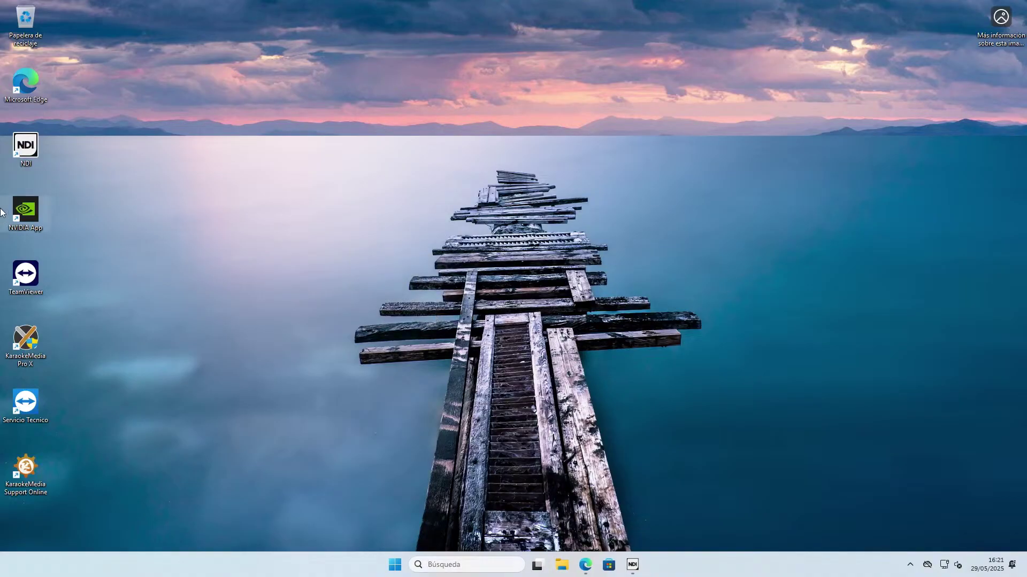
Relaunch KaraokeMedia Pro X from its desktop shortcut, enter the licence e-mail and password, and accept the terms.
left_click(41, 342)
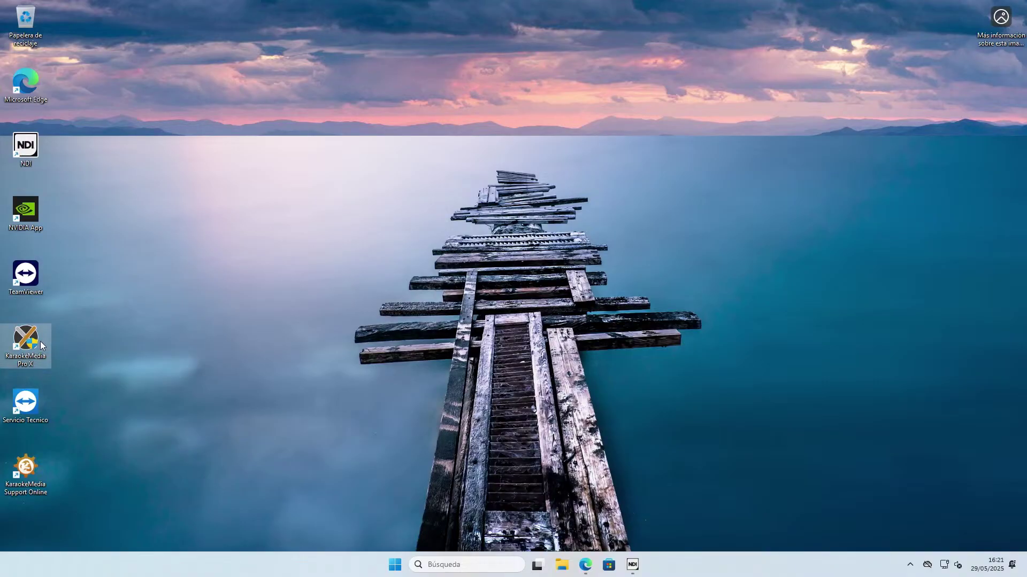
double_click(40, 341)
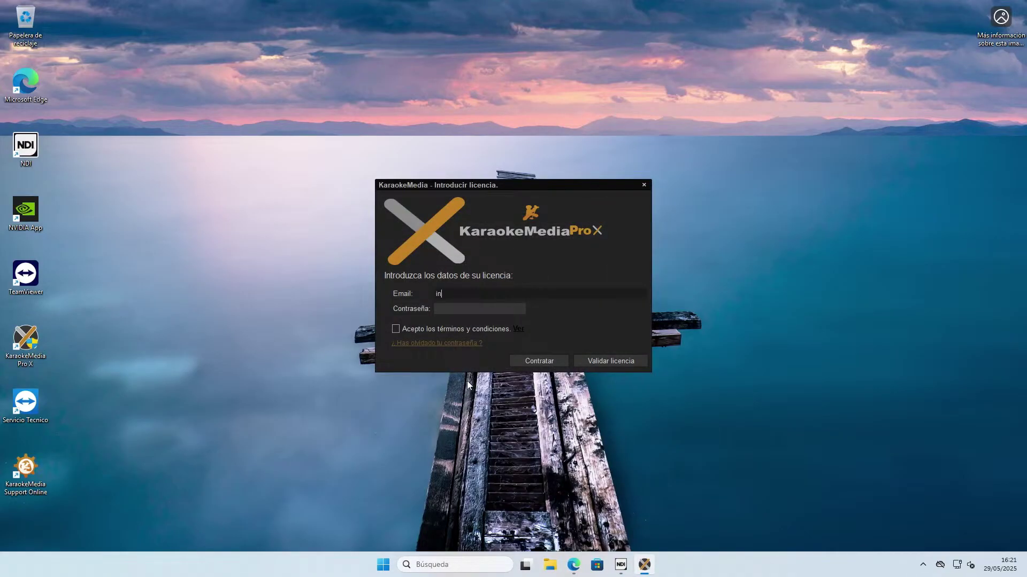
key("Tab")
type("********")
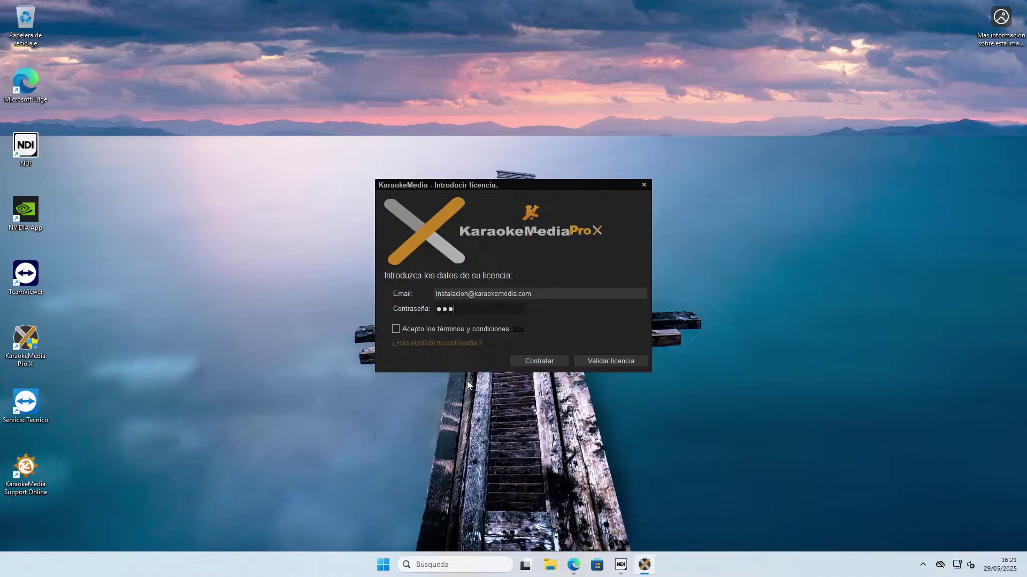
type("*")
left_click(396, 328)
Click Validar licencia, then dismiss the 'No se ha detectado ninguna tarjeta de sonido' message.
left_click(627, 361)
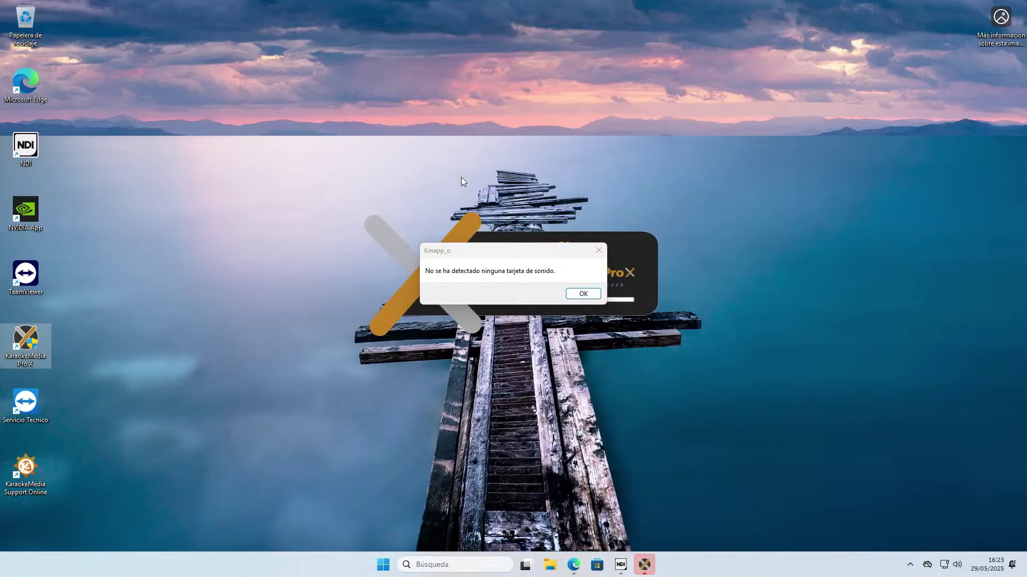
left_click(583, 293)
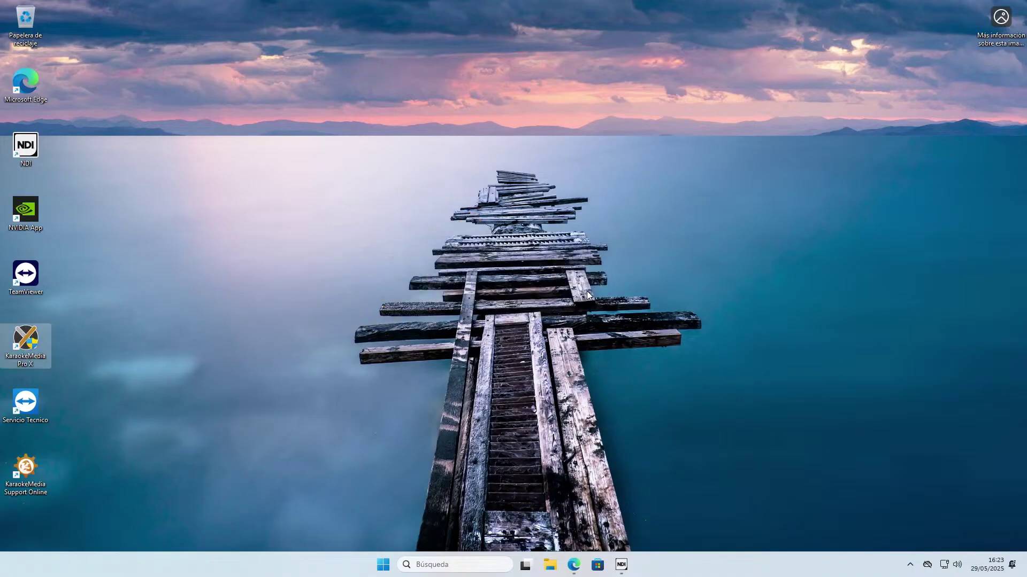
Start KaraokeMedia Pro X from the desktop shortcut and click Permitir in the firewall prompt.
double_click(27, 343)
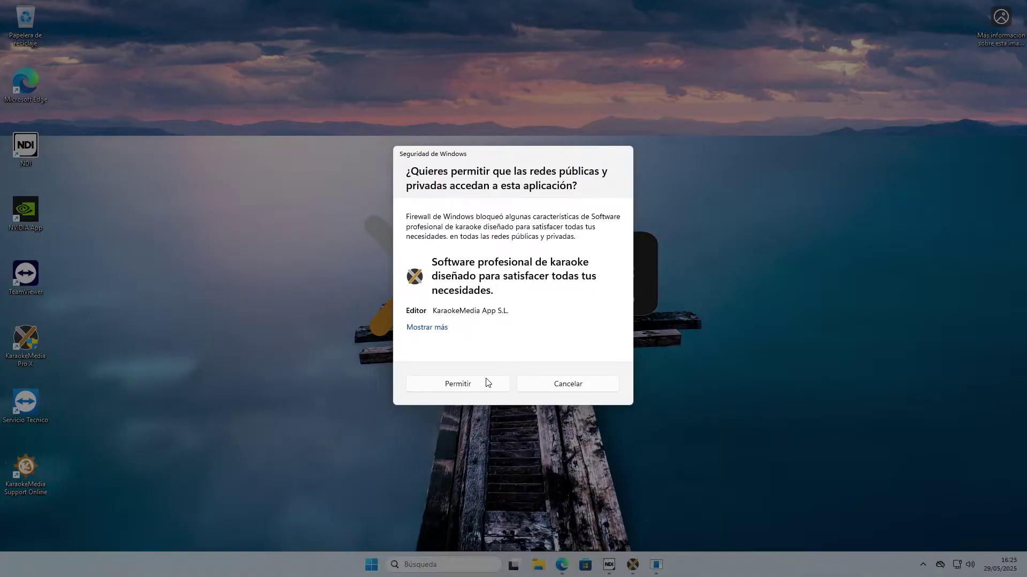
left_click(458, 383)
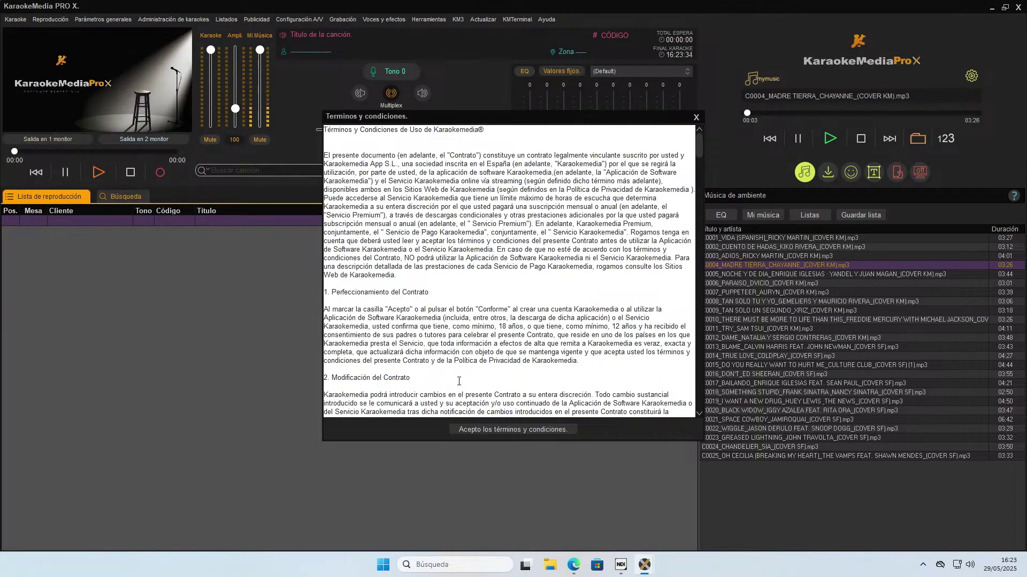
Scroll through the Términos y condiciones text and accept the terms and conditions.
scroll(503, 210, "down", 10)
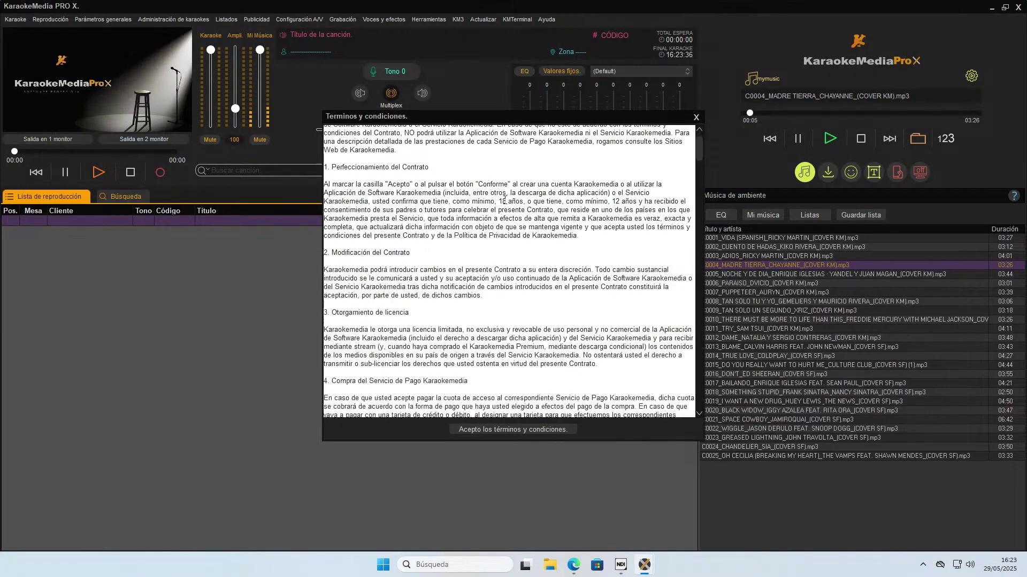
scroll(508, 208, "down", 12)
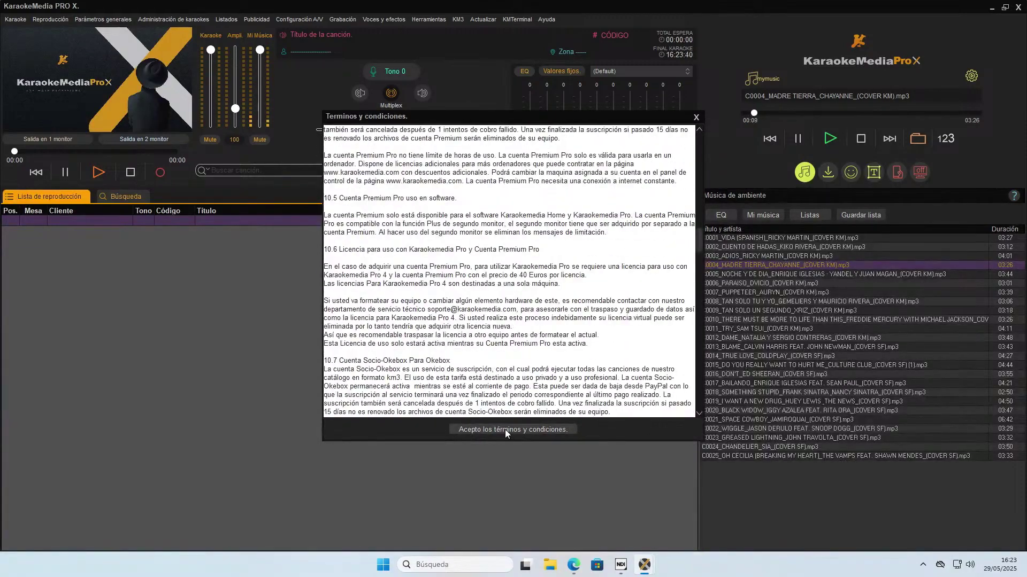
left_click(505, 429)
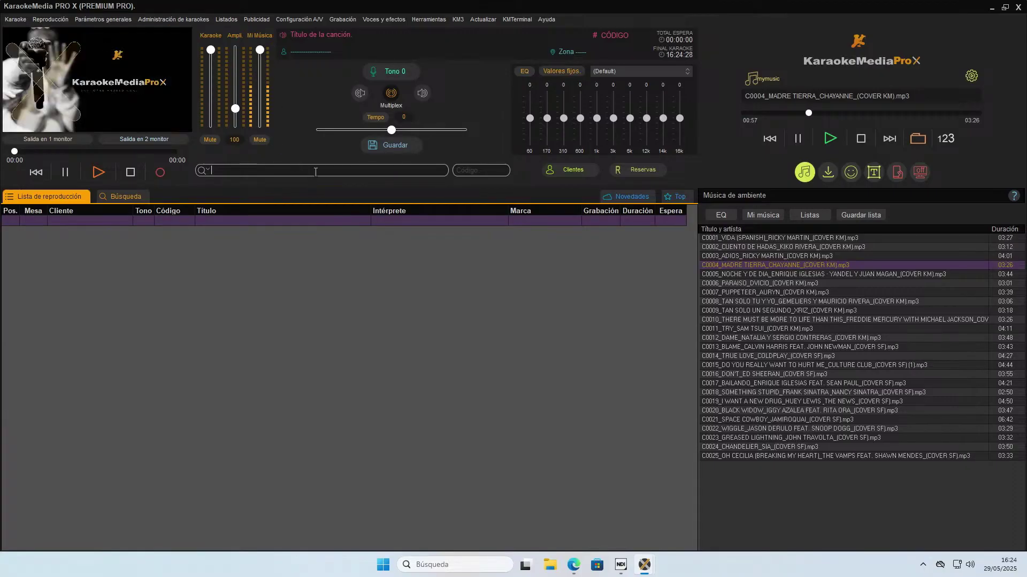
Search the song catalogue for 'salir', correcting the misspelled 'salit'.
type("salit")
key("Return")
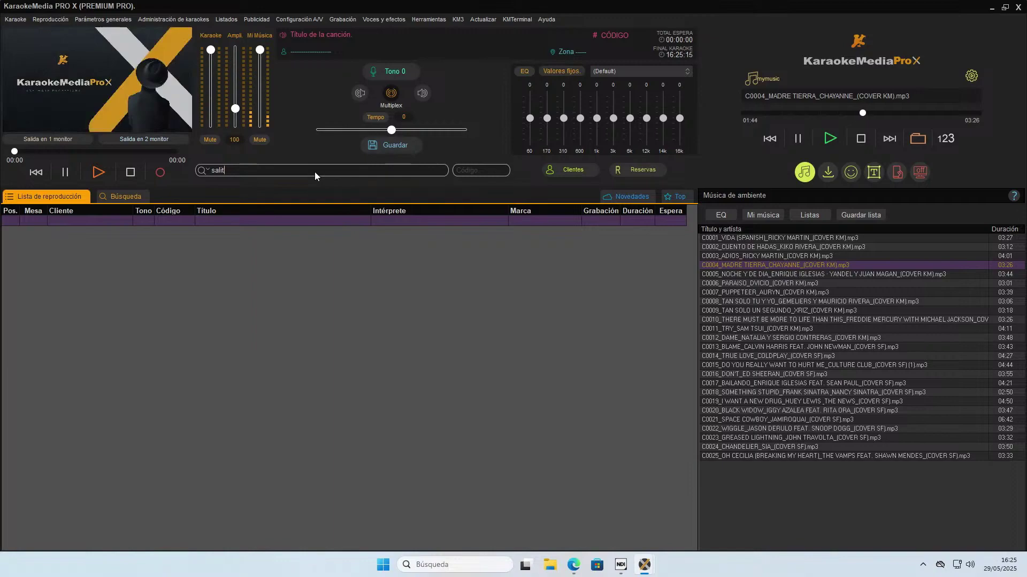
key("Return")
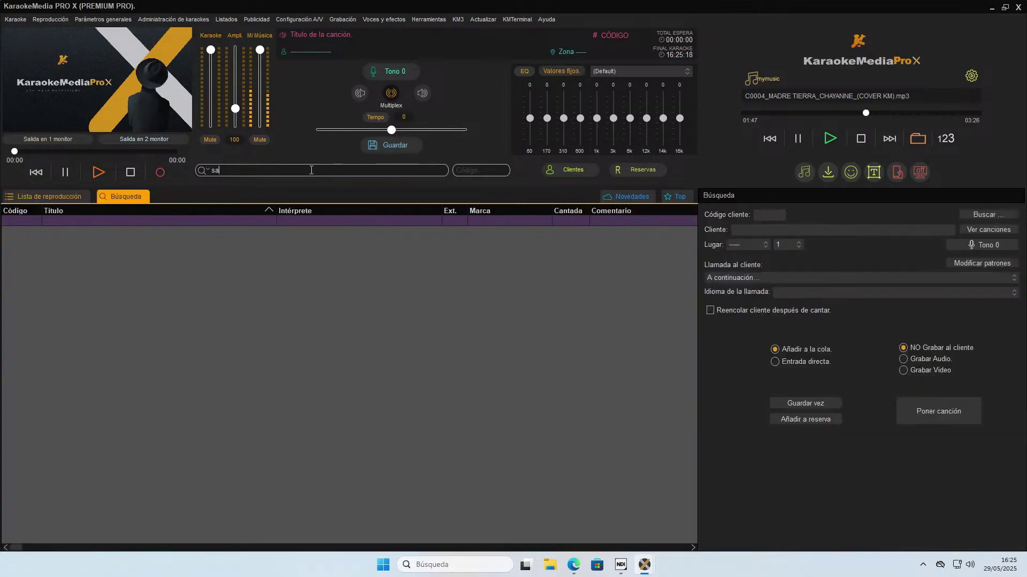
type("sal")
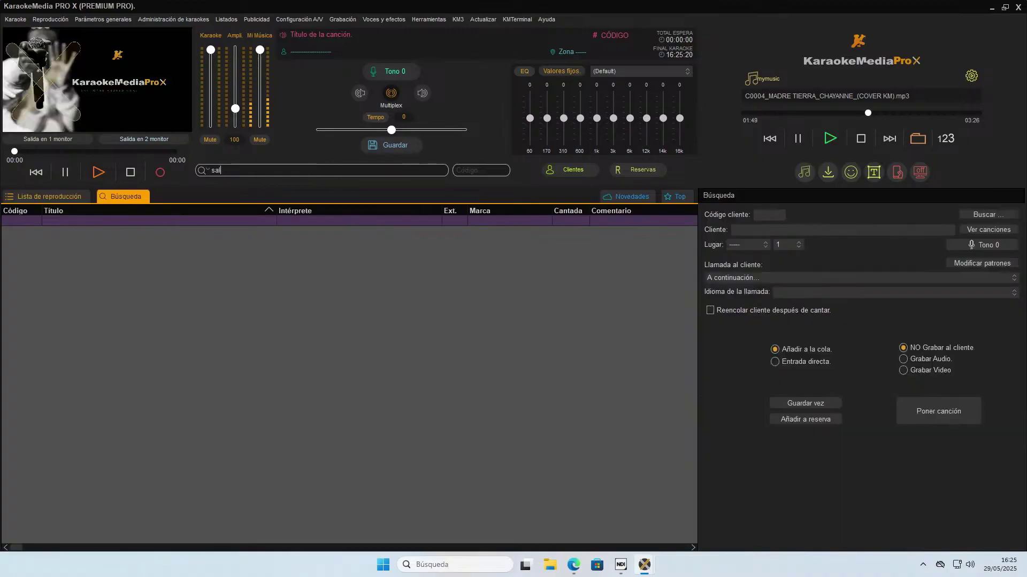
type("ir")
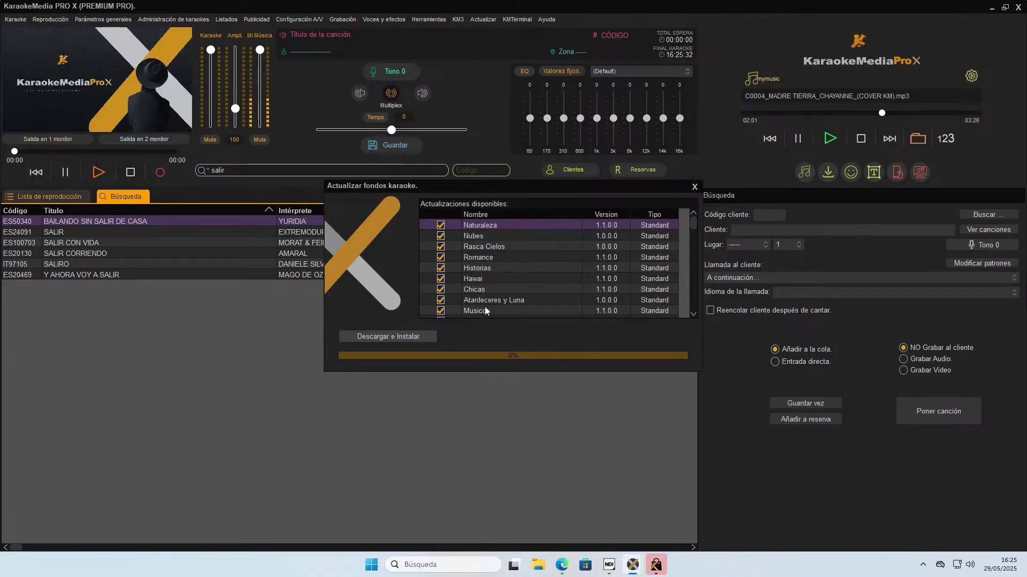
Close the karaoke backgrounds update window and select SALIR by EXTREMODURO in the results.
left_click(694, 187)
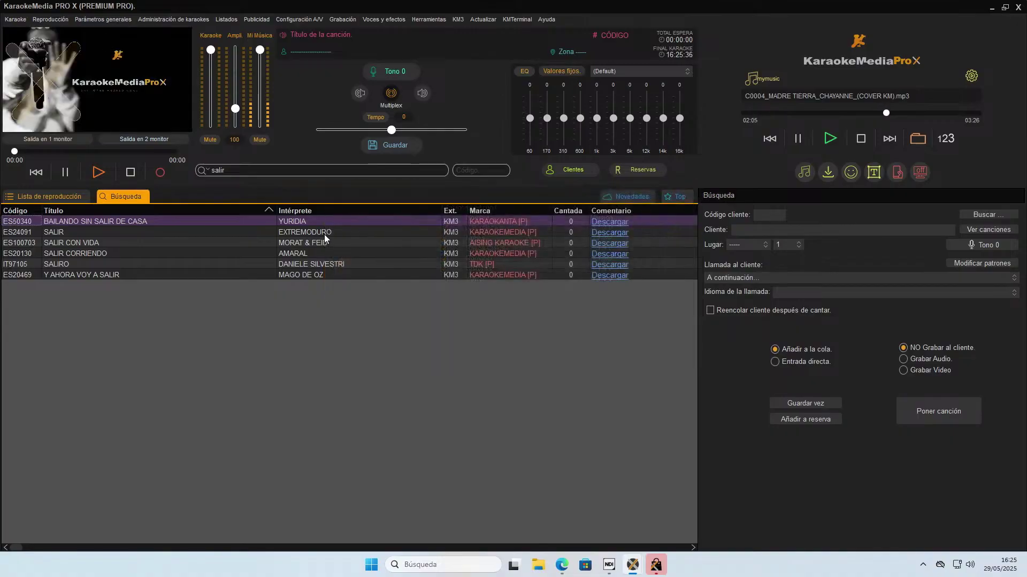
left_click(300, 234)
left_click(300, 254)
left_click(318, 232)
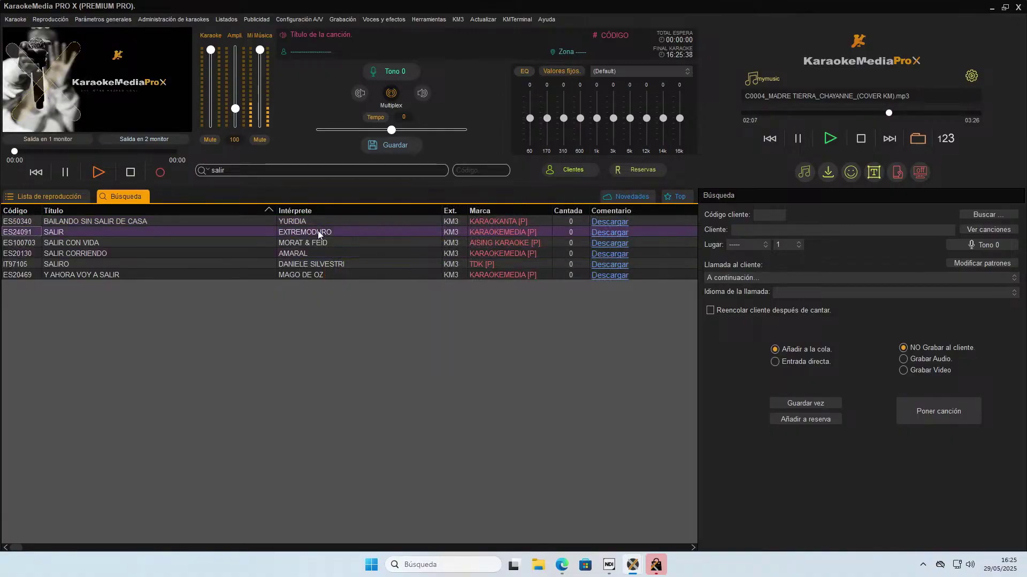
Download the SALIR karaoke by EXTREMODURO and start typing the client's name in the Cliente field.
left_click(613, 238)
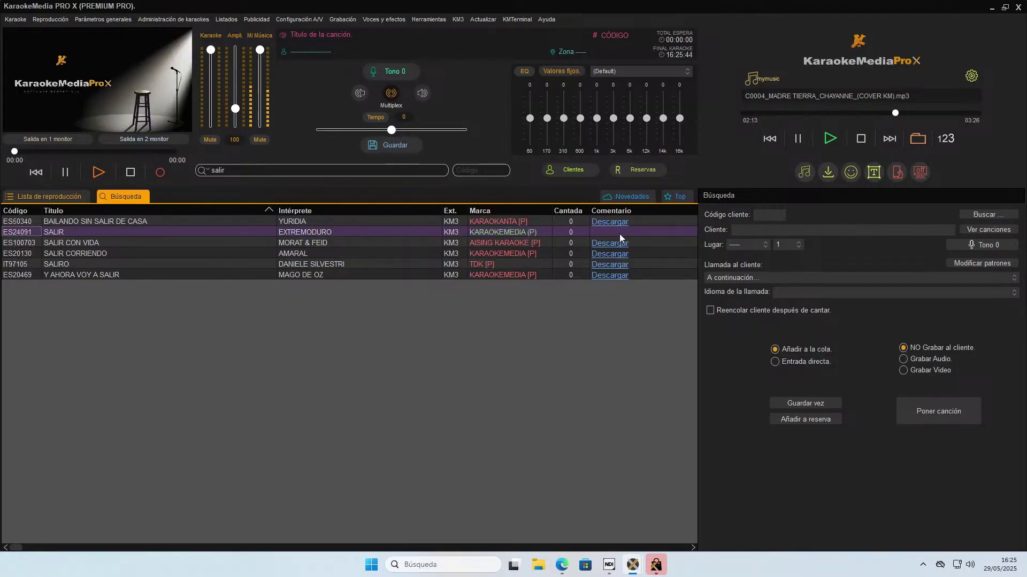
left_click(827, 232)
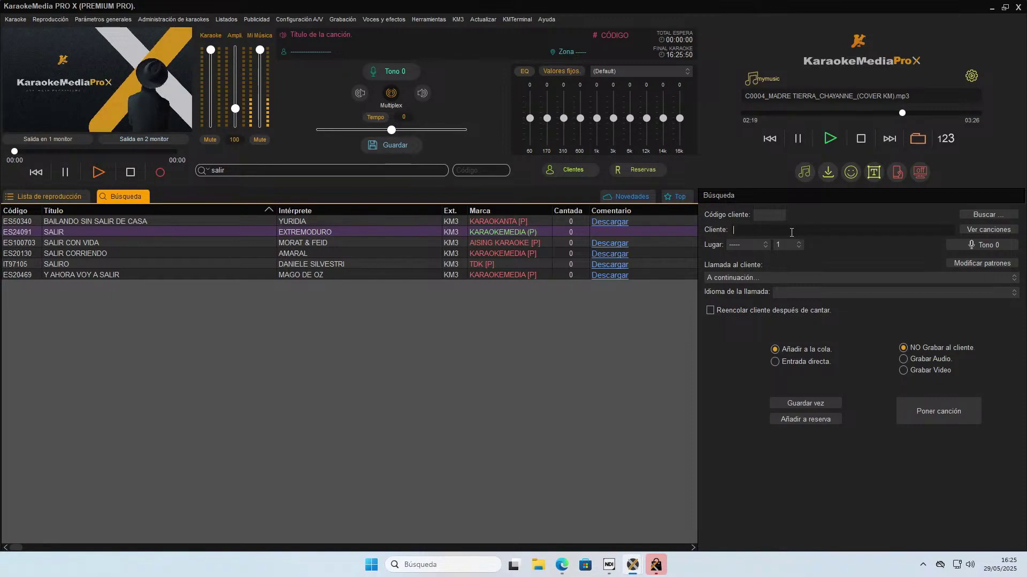
type("raul")
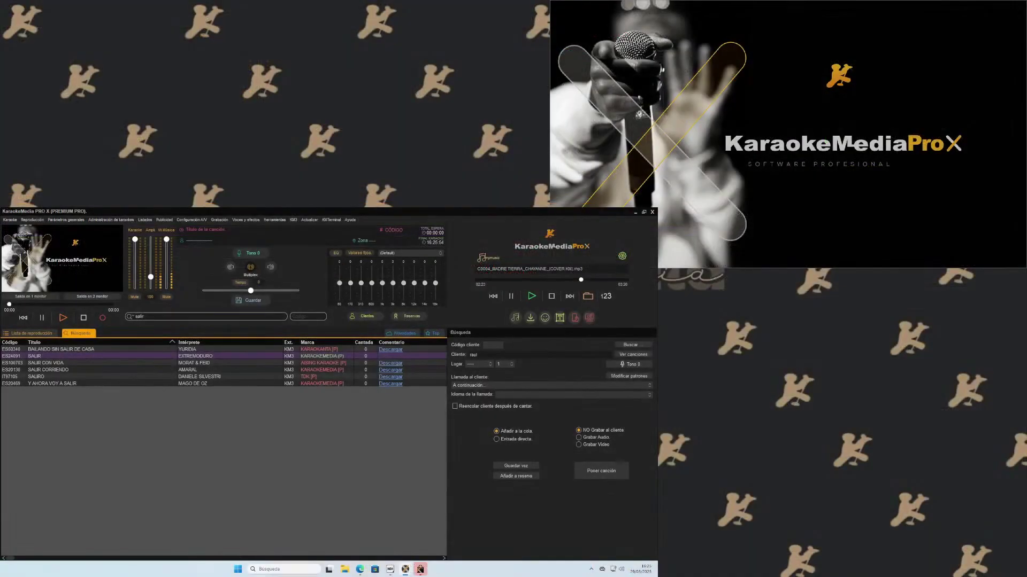
Queue SALIR by EXTREMODURO for the client so it starts playing.
left_click(605, 471)
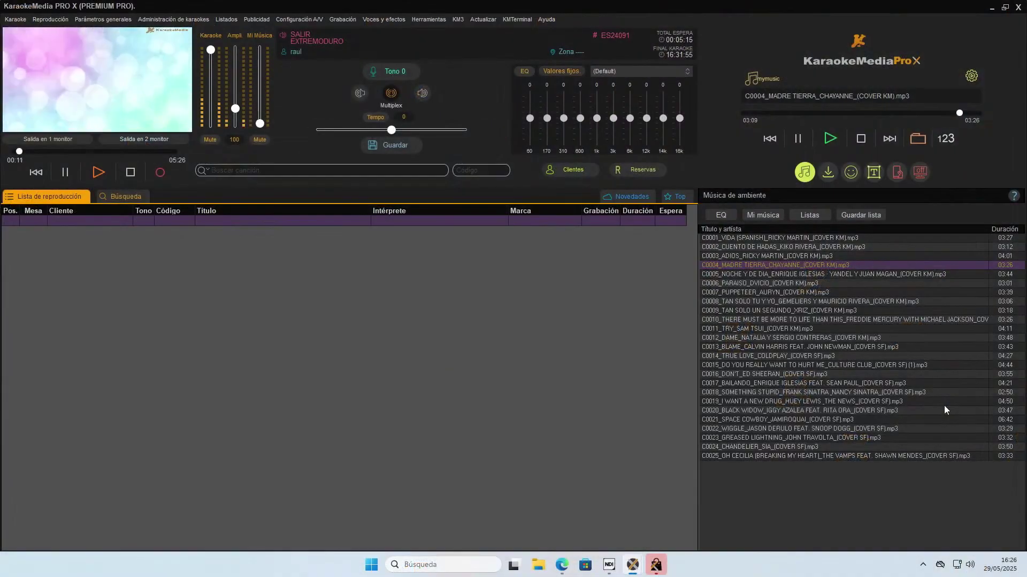
Stop the SALIR karaoke and bring up the KM3 account menu.
left_click(131, 173)
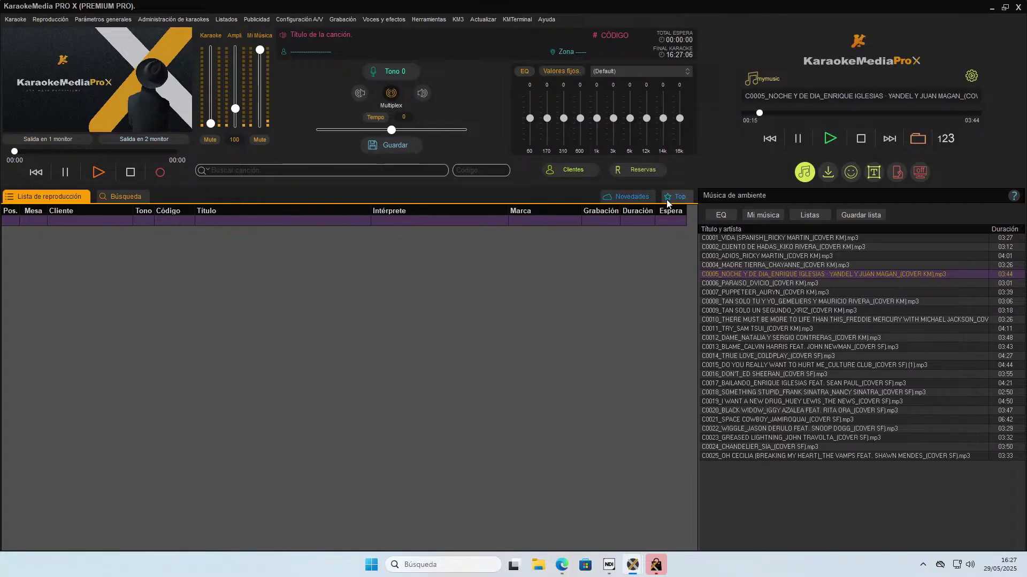
left_click(458, 22)
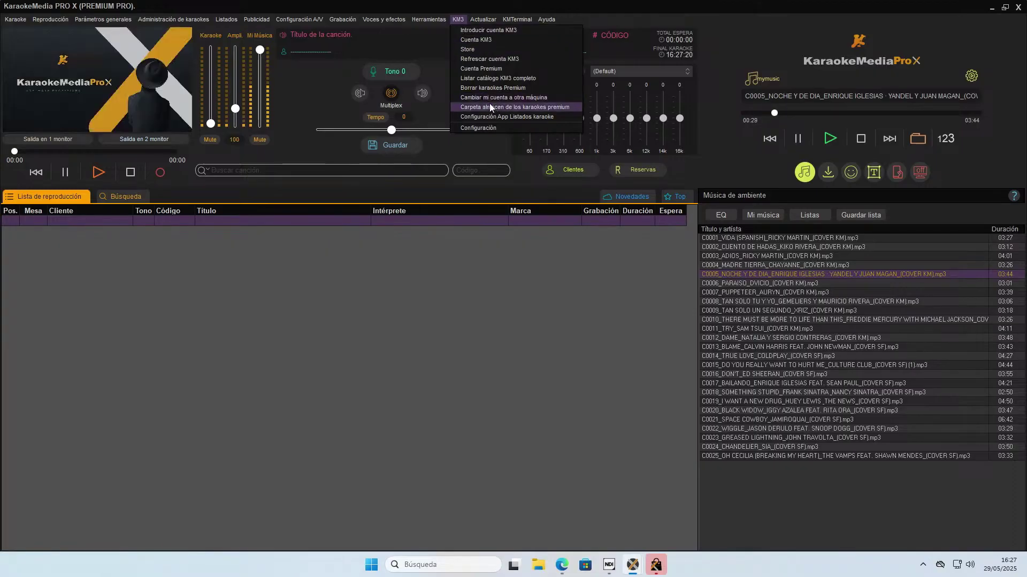
Change the premium karaoke storage folder to C:\KARAOKEMEDIA_KM3\ and save the change.
left_click(489, 107)
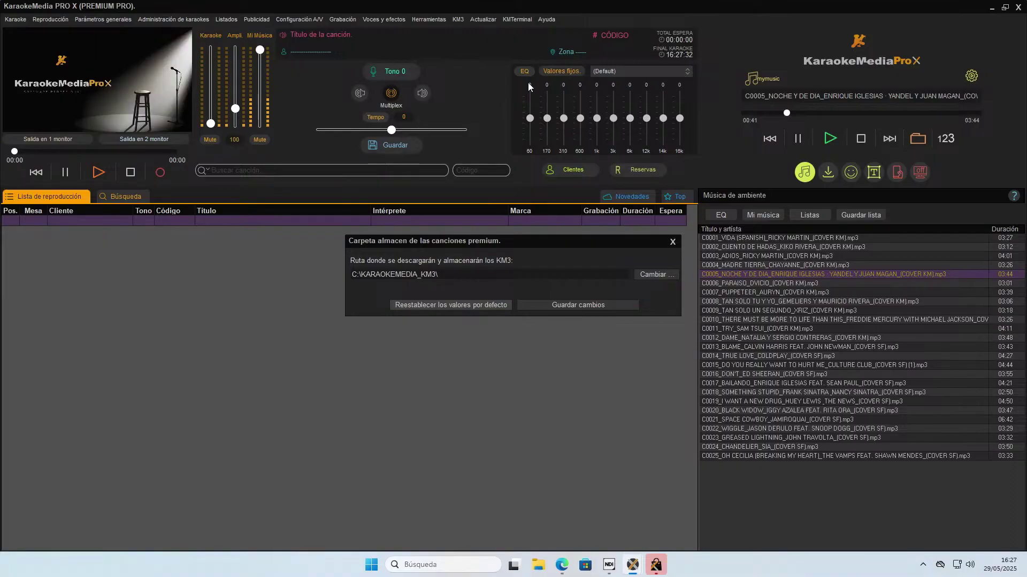
left_click(653, 274)
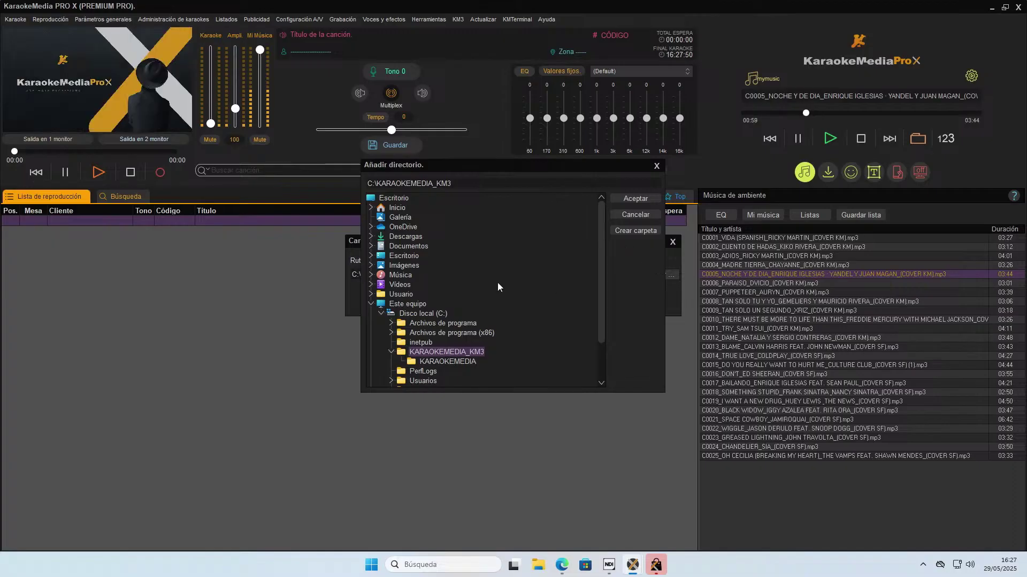
left_click(639, 199)
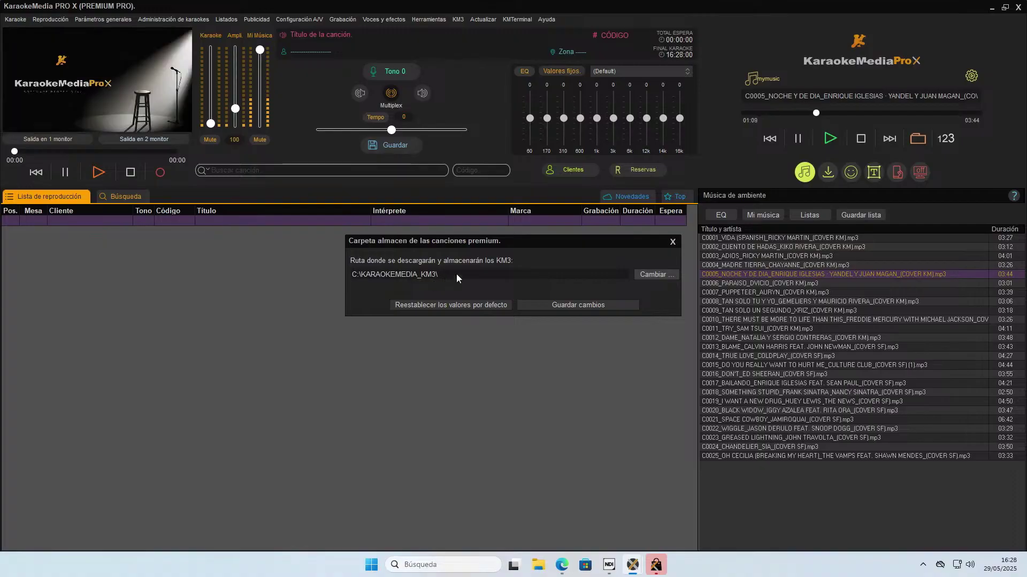
left_click(553, 307)
left_click(488, 294)
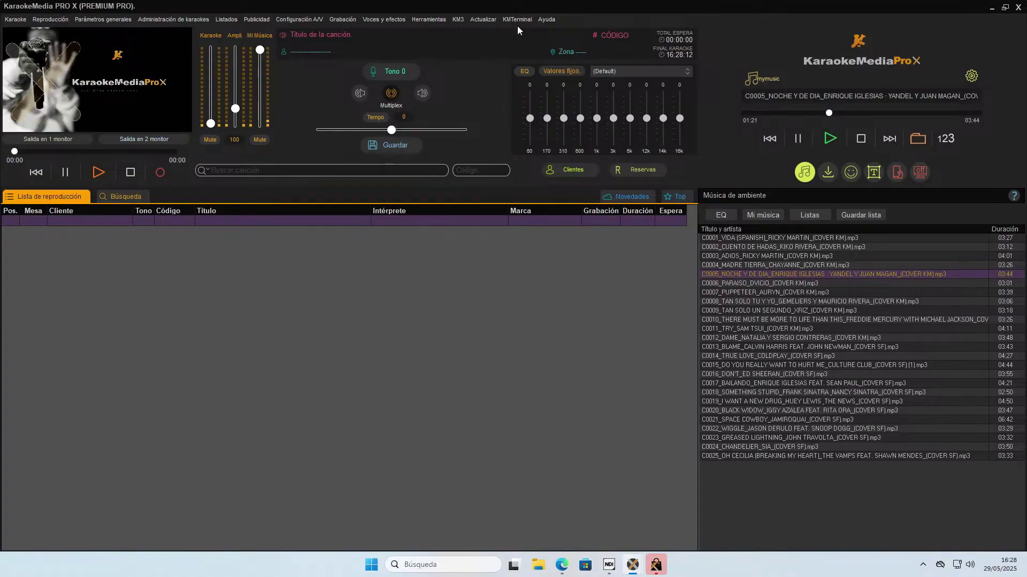
Check for premium karaoke songs and bring forward the updater showing 39280 available songs.
left_click(484, 20)
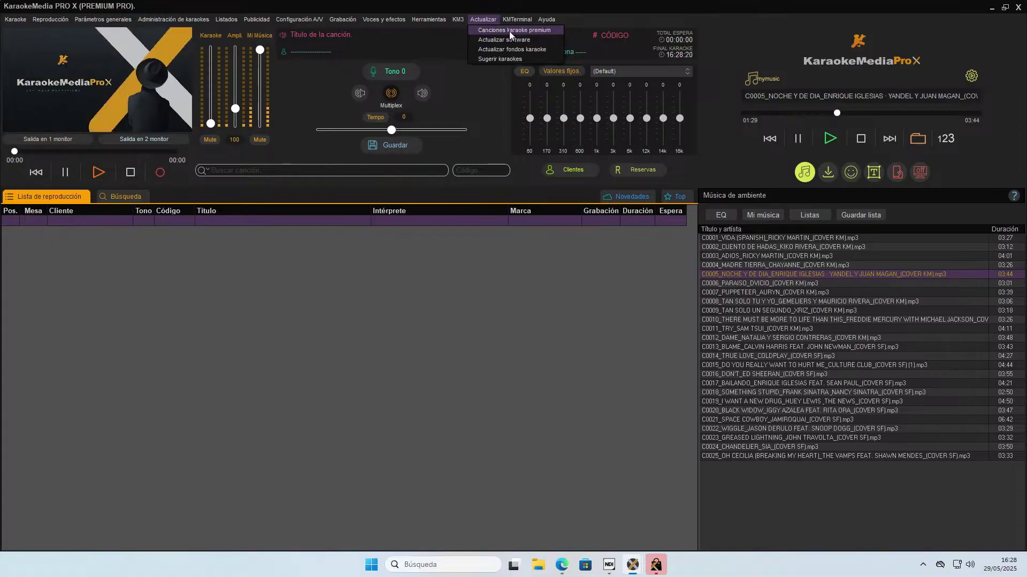
left_click(511, 31)
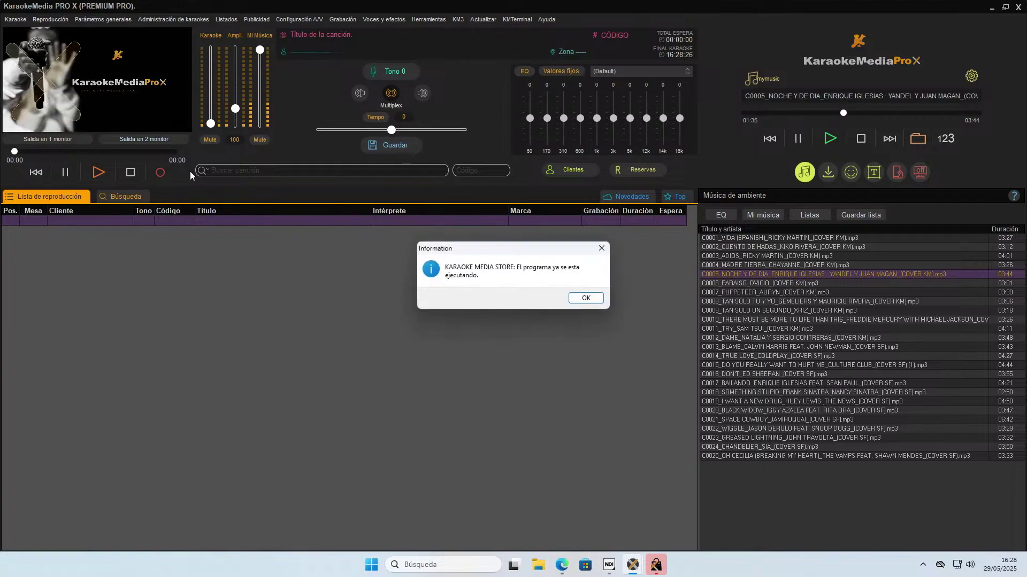
left_click(585, 298)
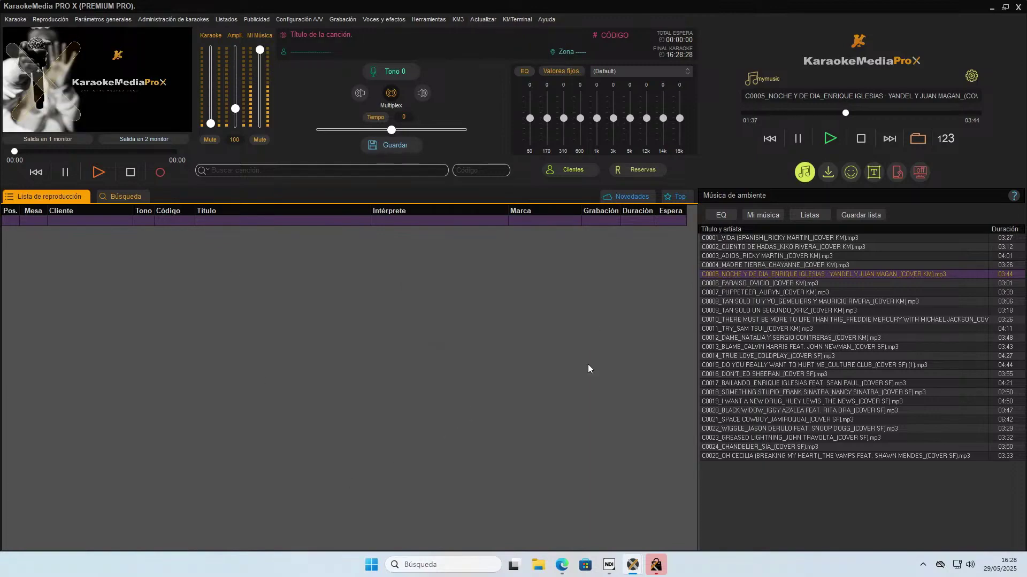
left_click(660, 569)
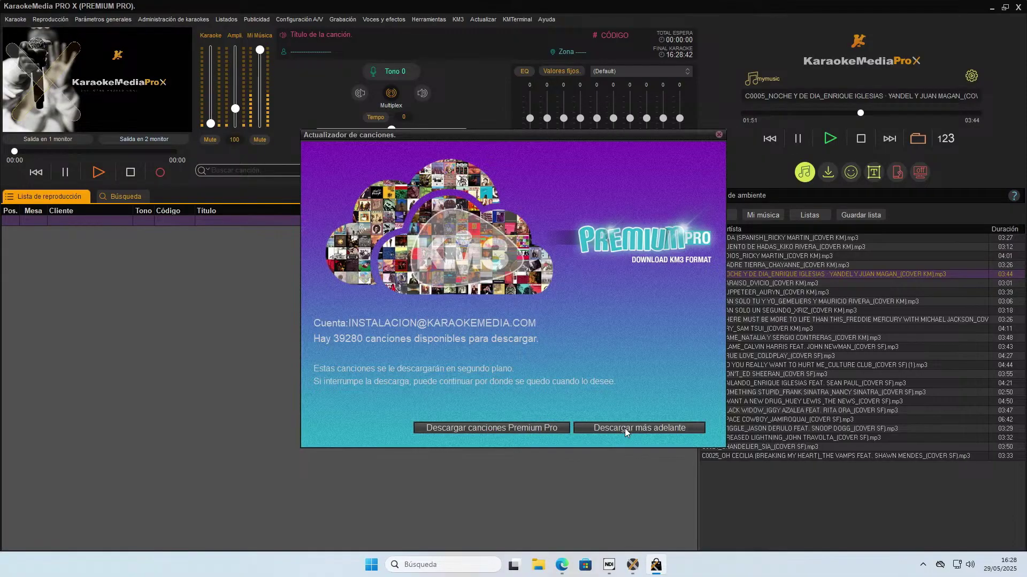
Start a customised Premium Pro download with all languages selected, 39280 songs.
left_click(480, 428)
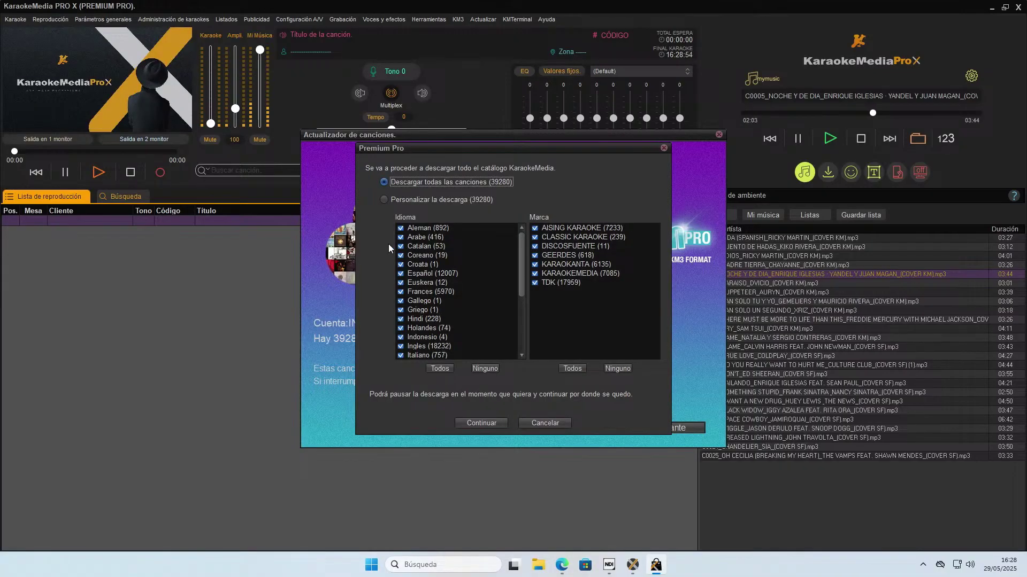
left_click(386, 199)
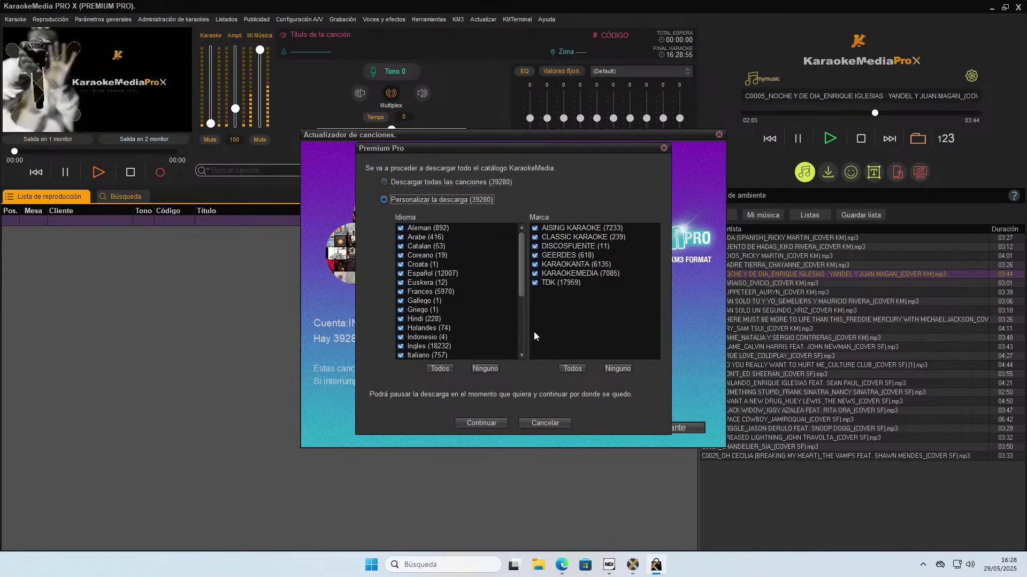
left_click(486, 368)
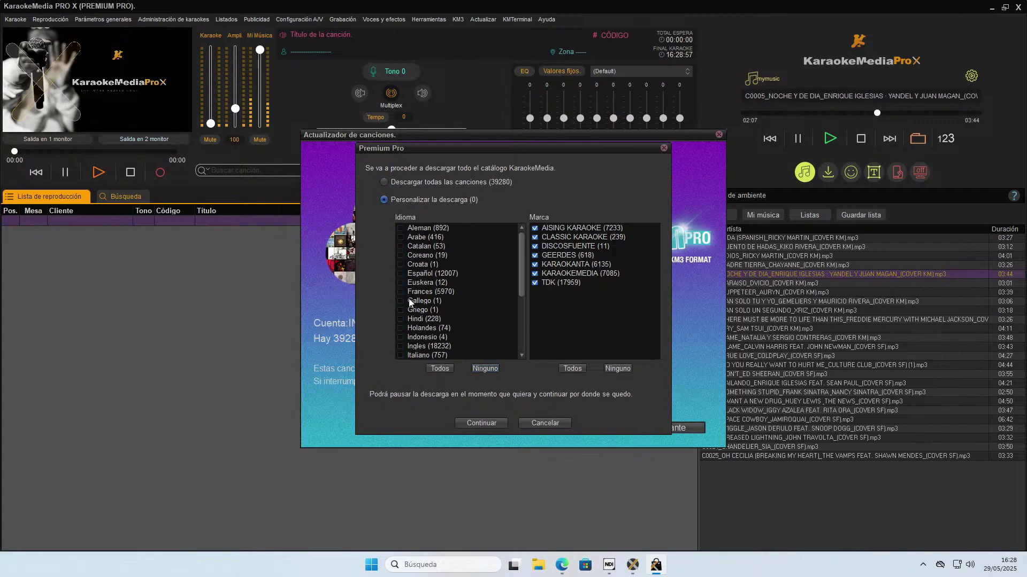
left_click(400, 275)
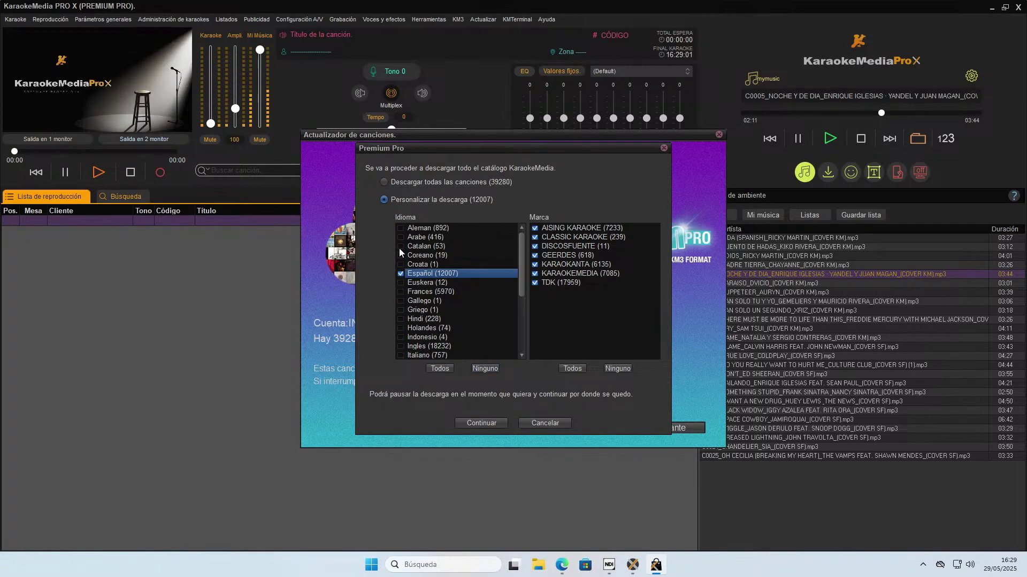
left_click(400, 247)
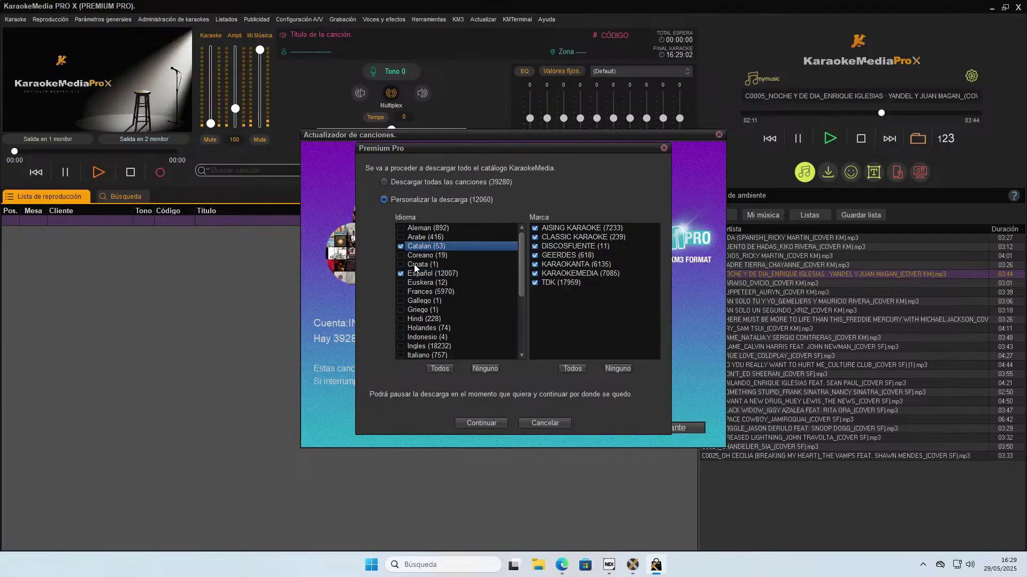
left_click(401, 228)
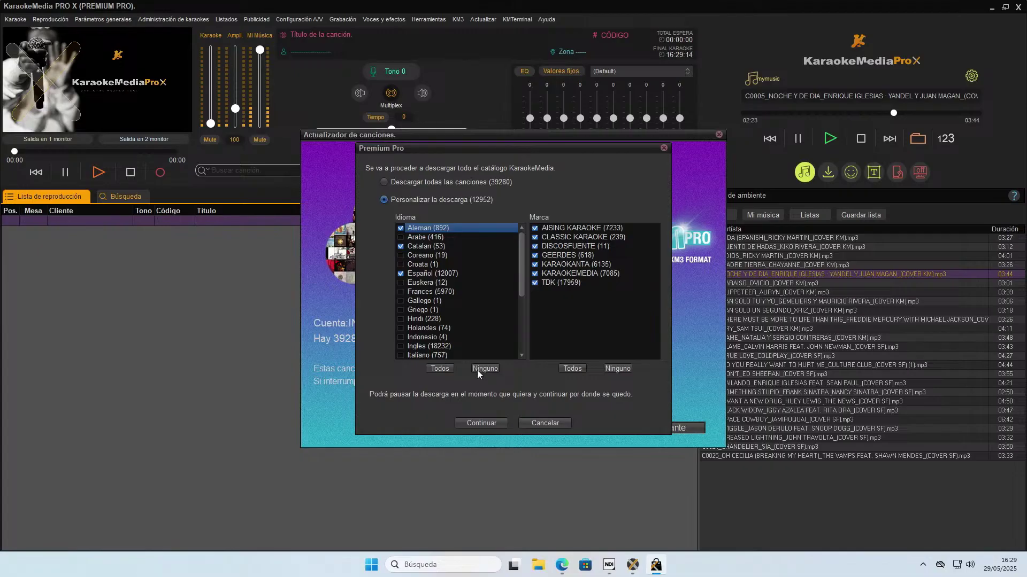
left_click(440, 369)
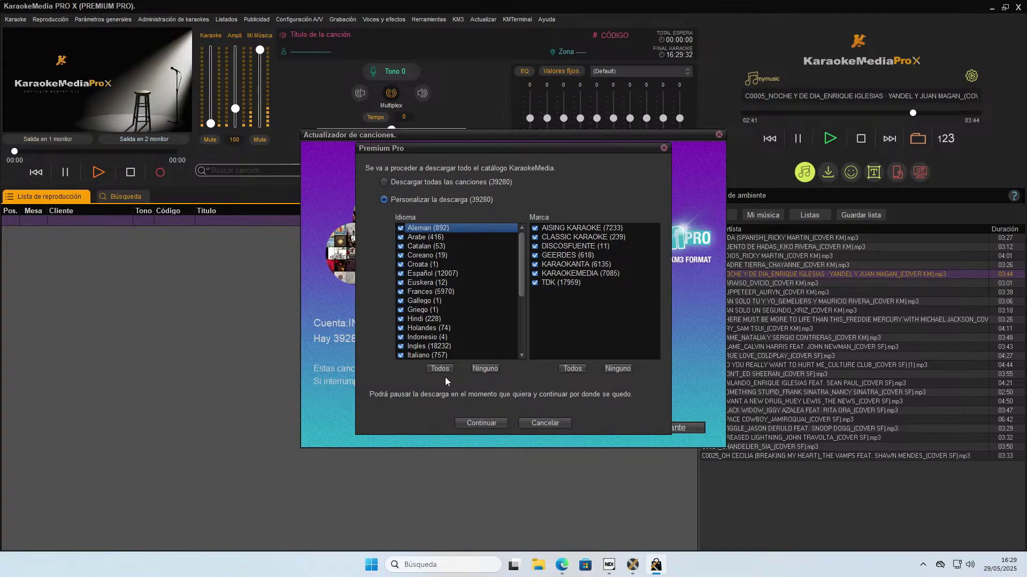
left_click(483, 420)
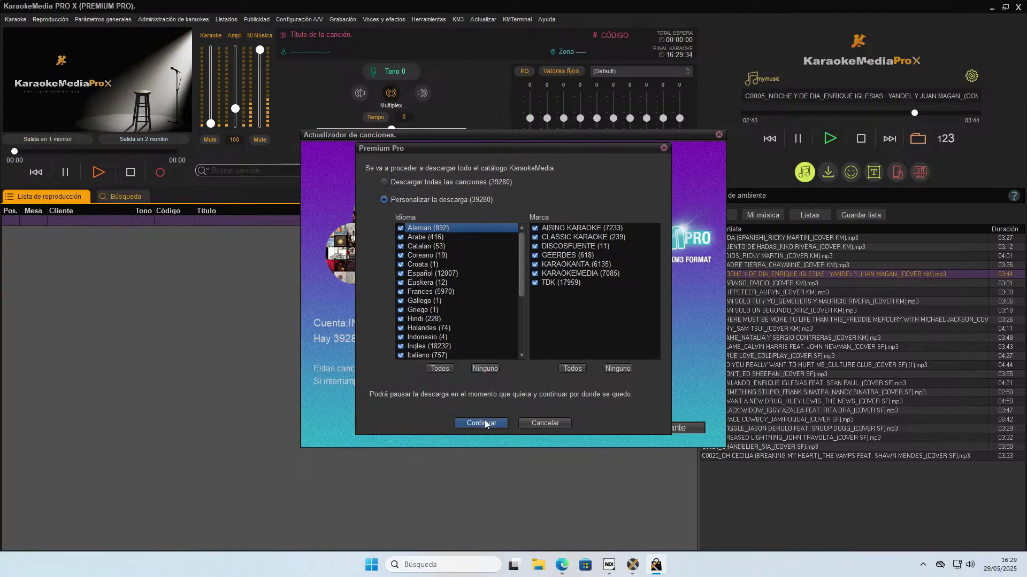
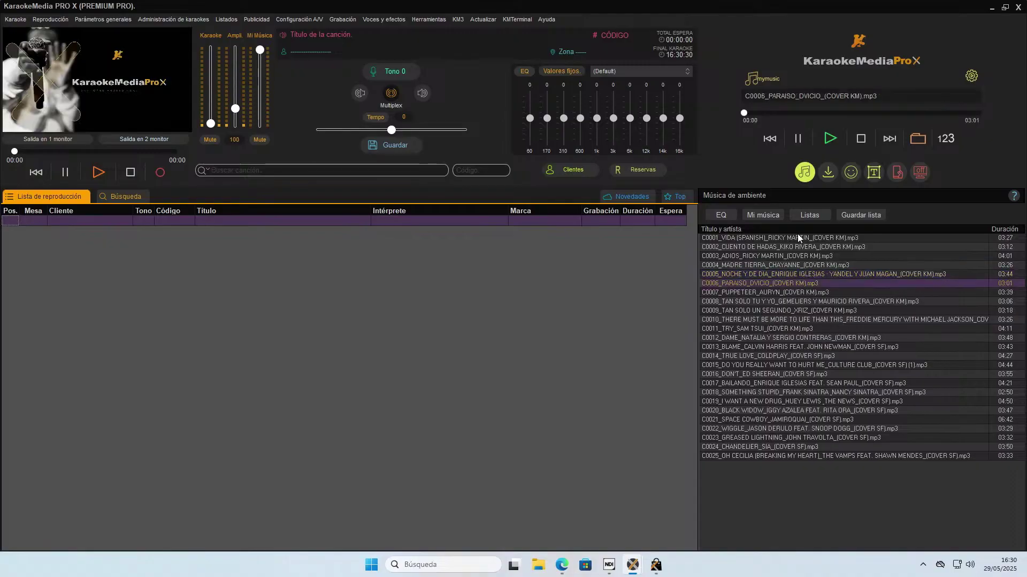
Replace the Mi música library view with the empty Listas de reproducción playlist manager.
left_click(770, 216)
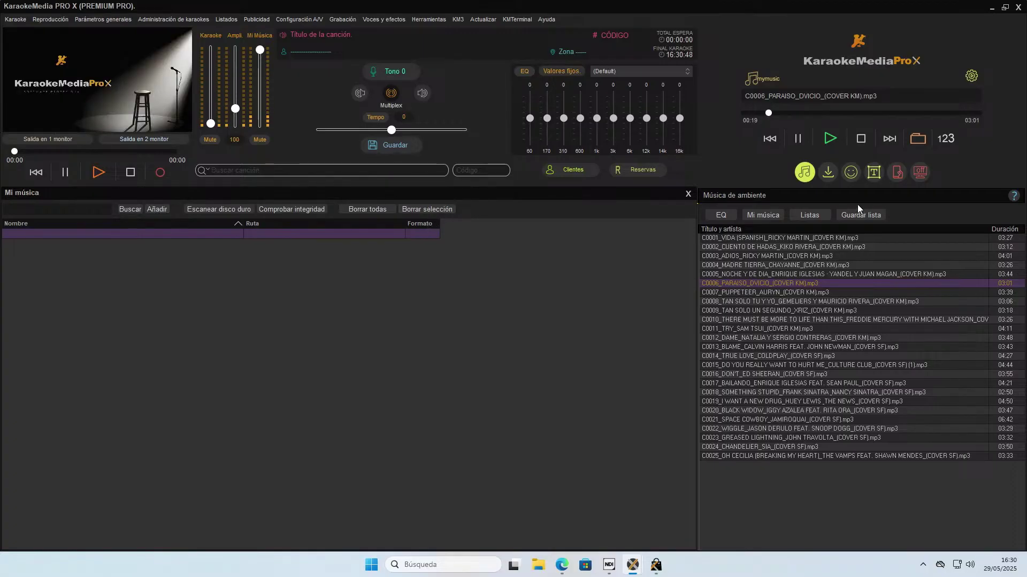
left_click(815, 215)
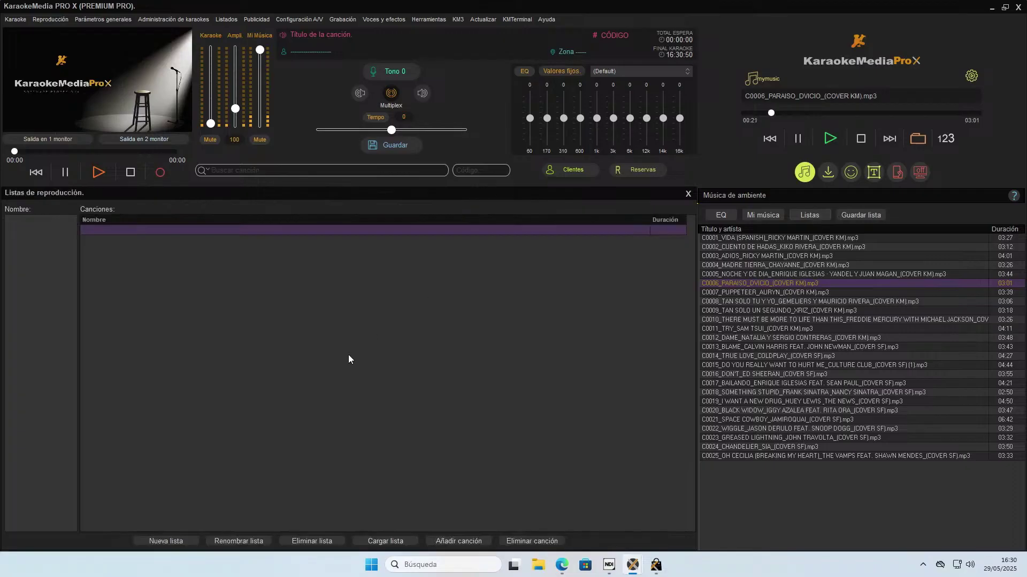
Create a new ambient playlist named 'baladas' and open its add-songs file dialog.
left_click(178, 540)
type("b")
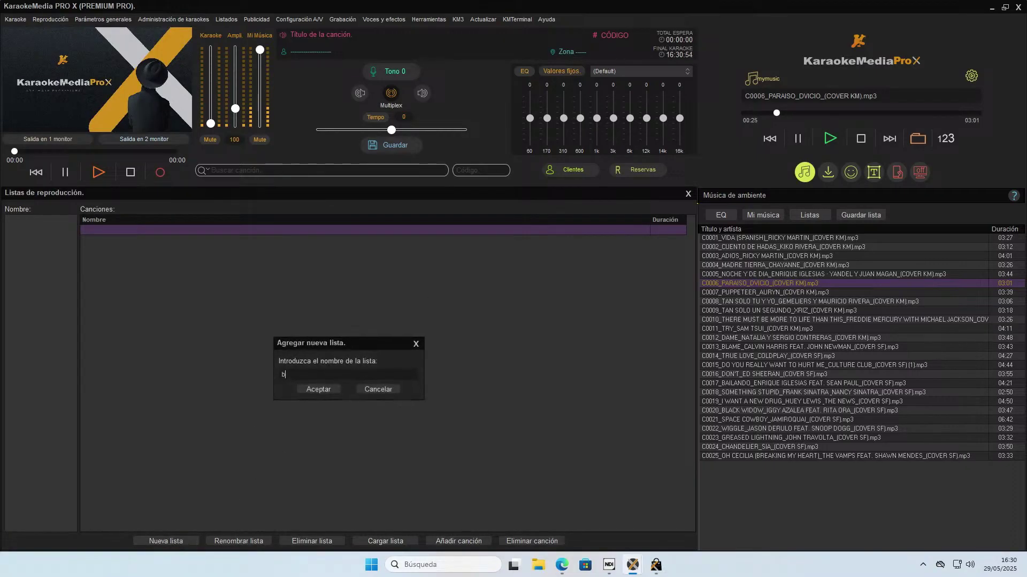
type("alñad")
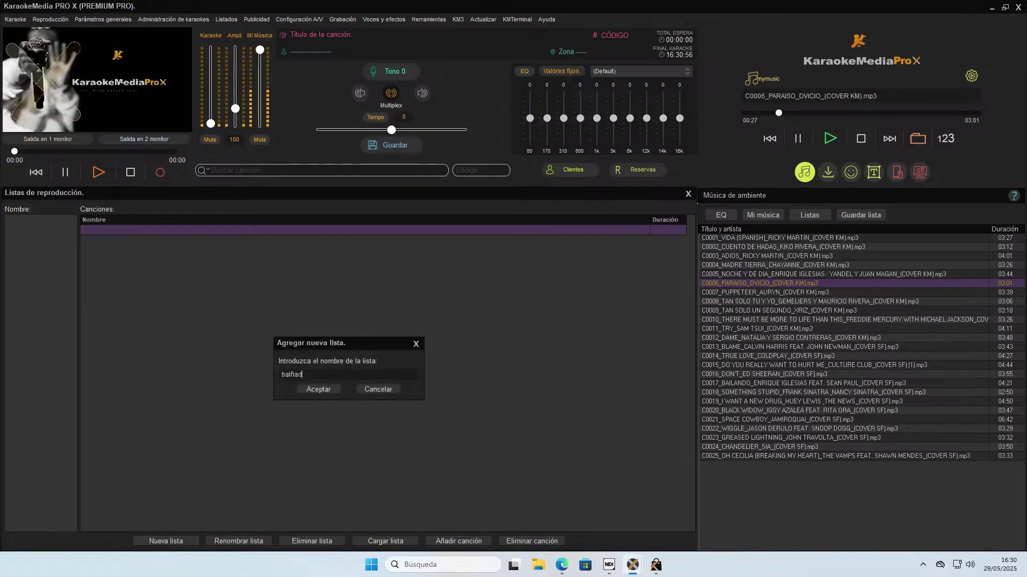
key("BackSpace")
key("BackSpace")
key("BackSpace")
key("BackSpace")
key("BackSpace")
type("ladas")
left_click(320, 390)
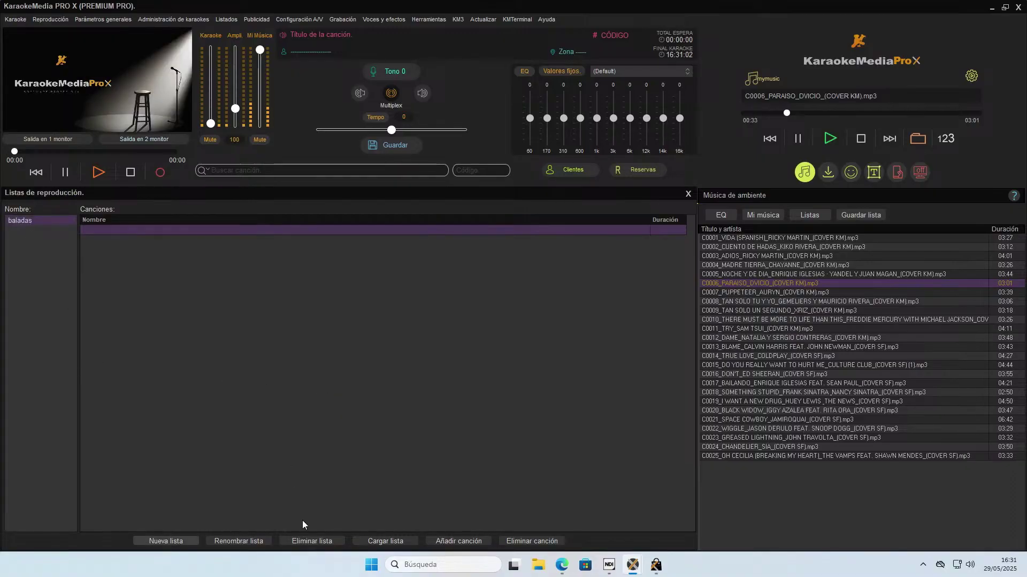
left_click(458, 541)
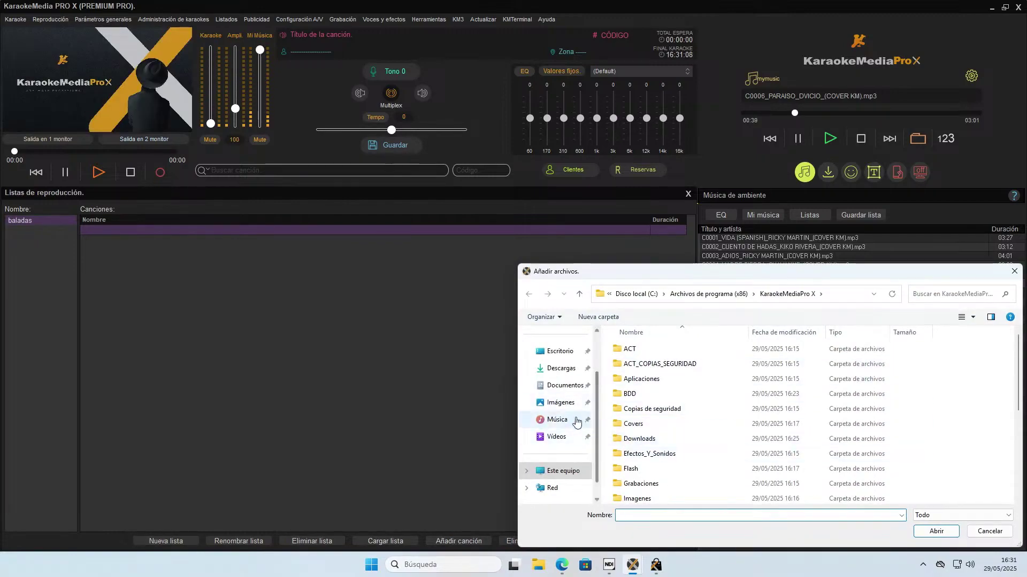
Browse to C:\Archivos de programa (x86)\KaraokeMediaPro X\Covers\paq_001 in the file dialog.
left_click(568, 388)
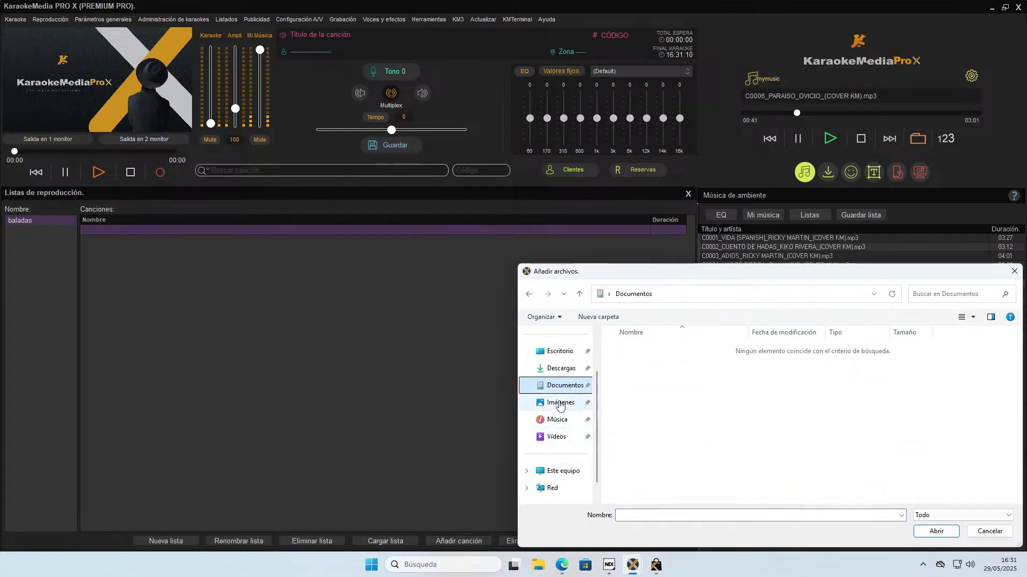
left_click(559, 403)
left_click(559, 434)
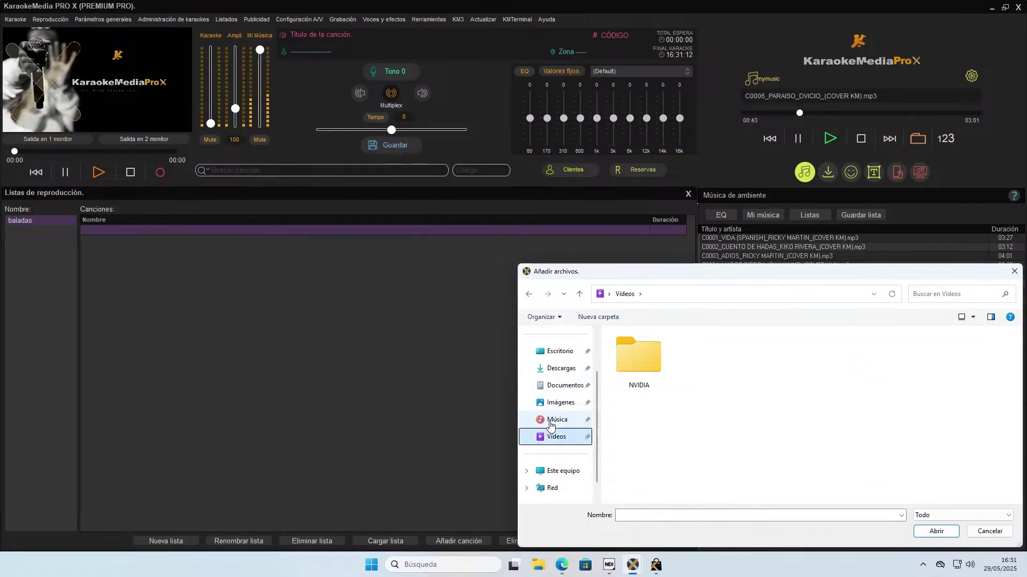
left_click(557, 419)
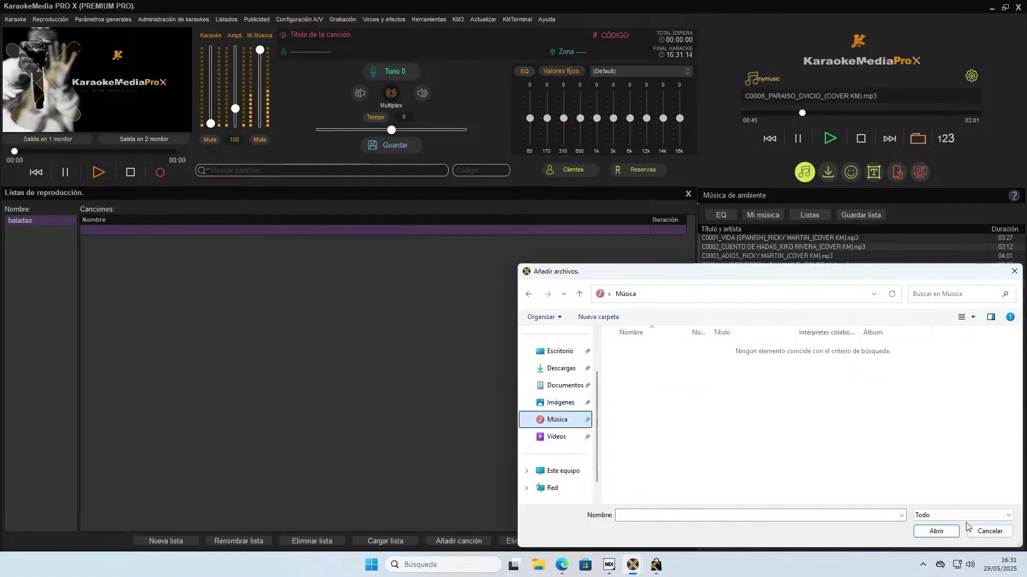
left_click(560, 471)
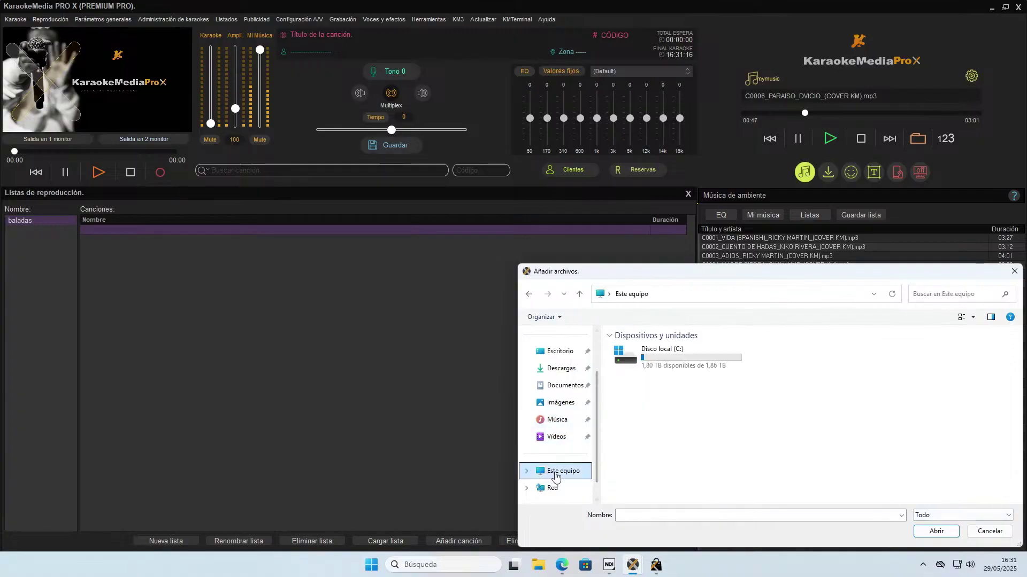
double_click(641, 360)
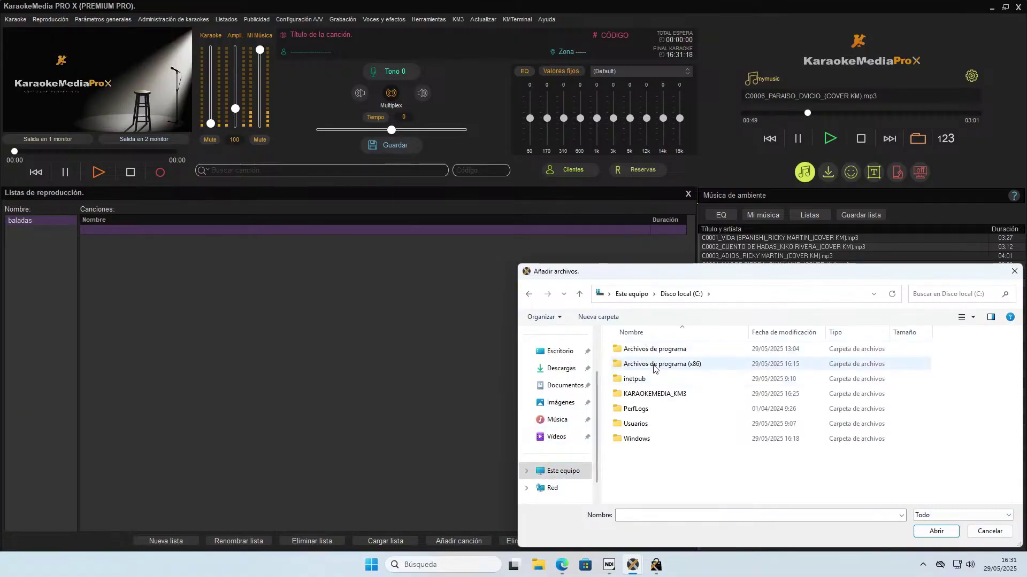
double_click(659, 364)
double_click(666, 380)
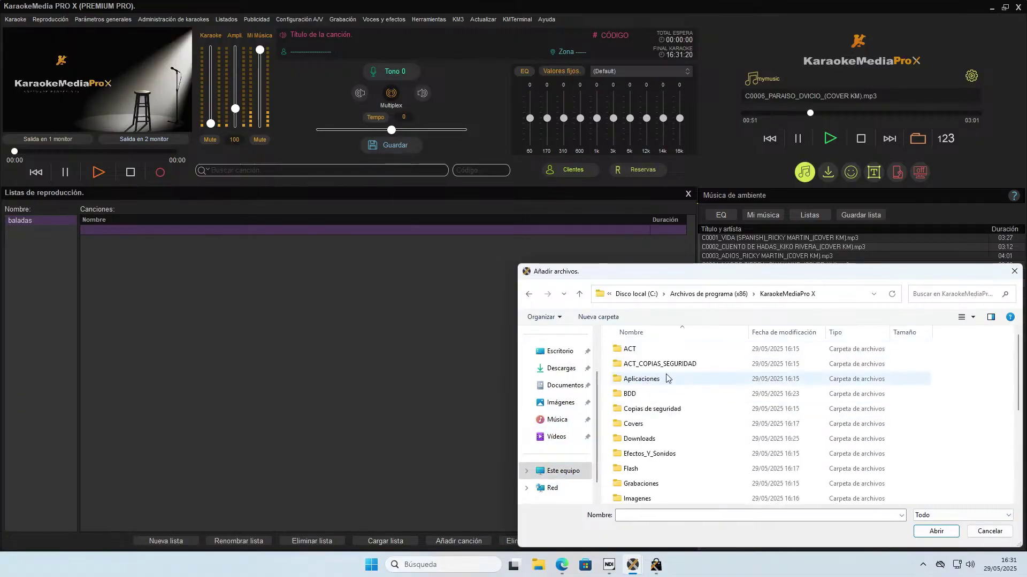
double_click(648, 423)
double_click(639, 350)
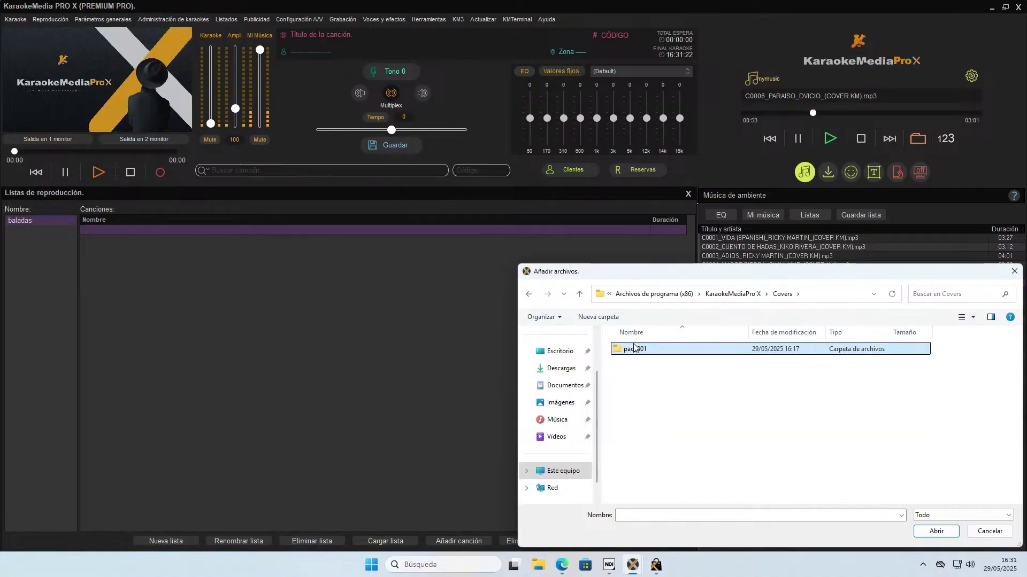
Add songs C0001 through C0005 to the baladas playlist.
left_click_drag(687, 341, 790, 332)
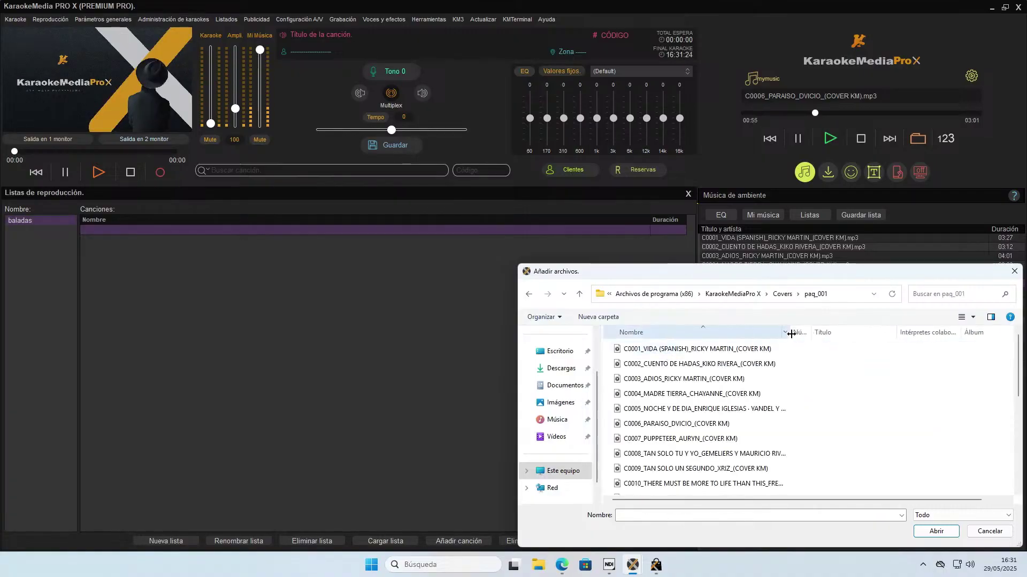
left_click(676, 349)
left_click(670, 410, "shift")
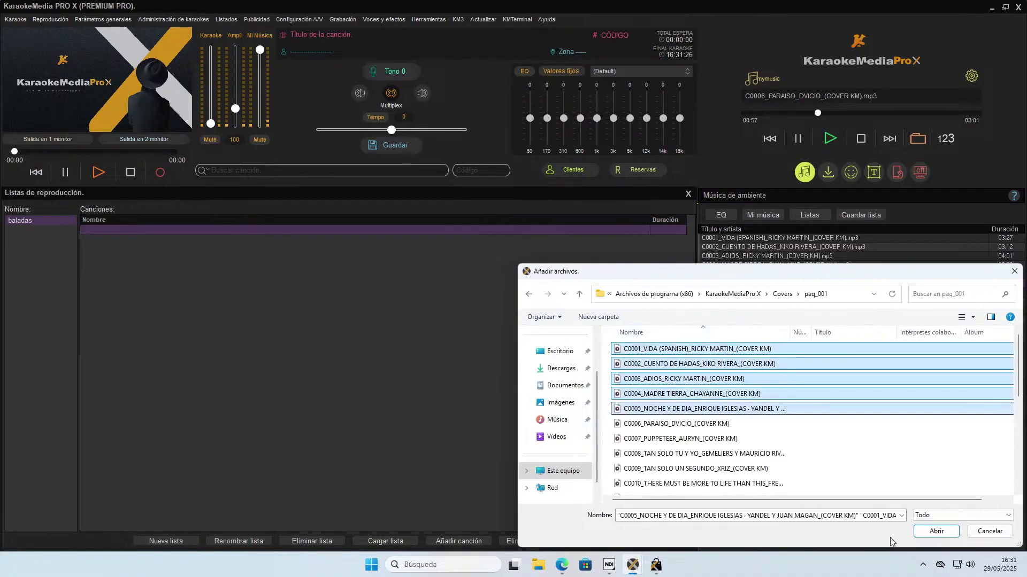
left_click(936, 531)
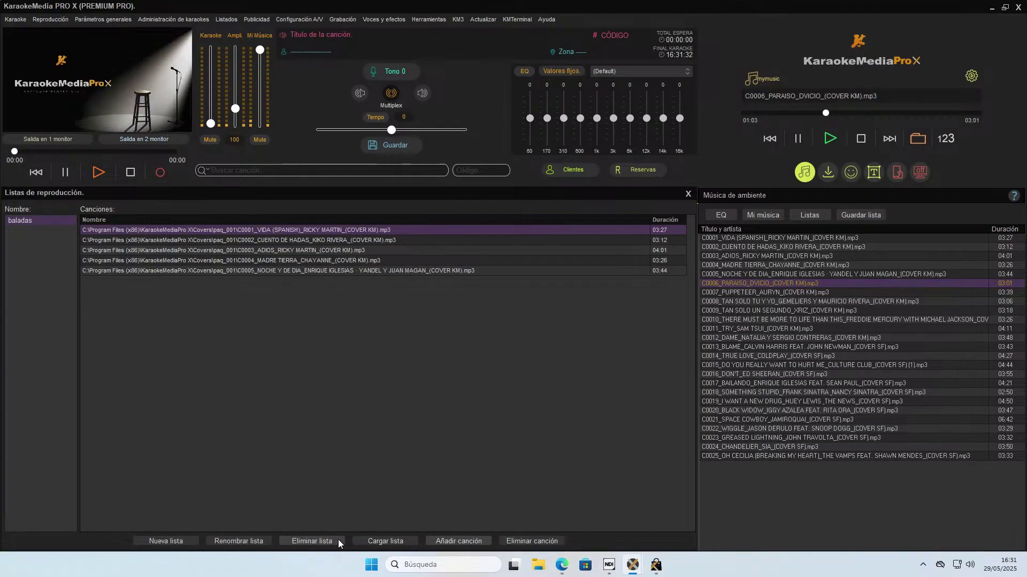
Load baladas as the ambient music list, replacing the current one.
left_click(381, 541)
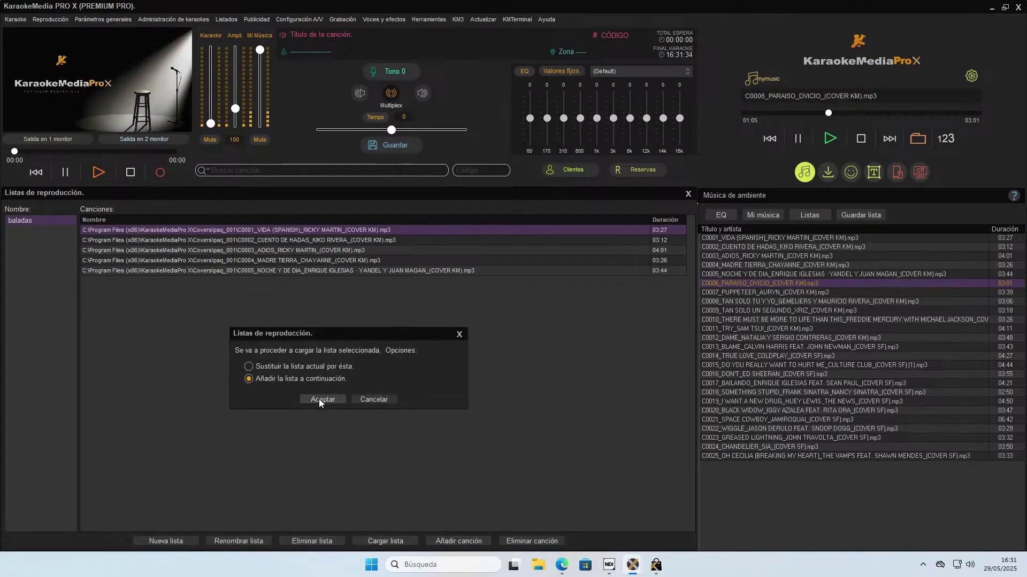
left_click(321, 369)
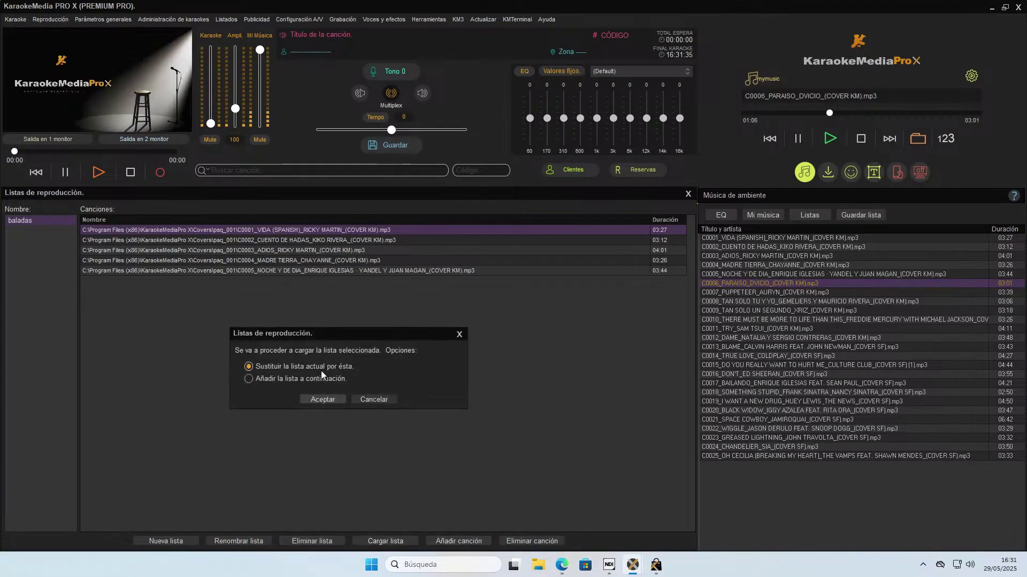
left_click(319, 403)
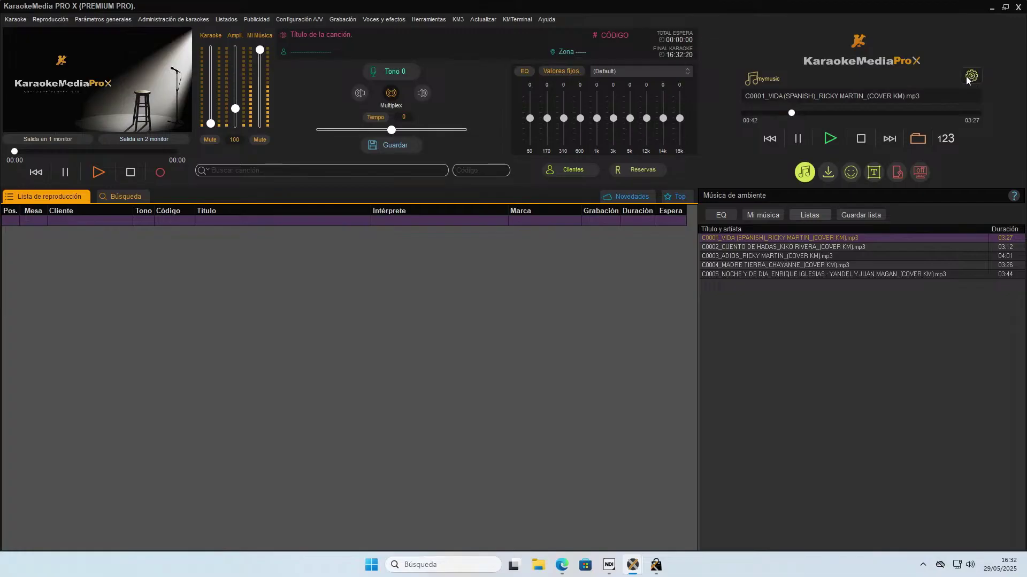
Switch the ambient music source to Spotify, try connecting, then close the Spotify sign-in page.
left_click(970, 76)
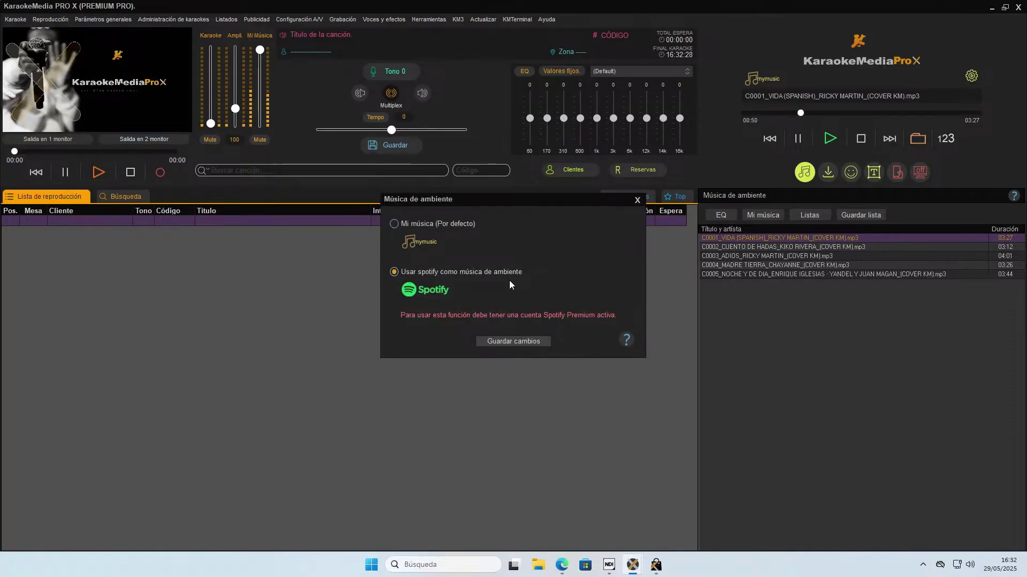
left_click(521, 343)
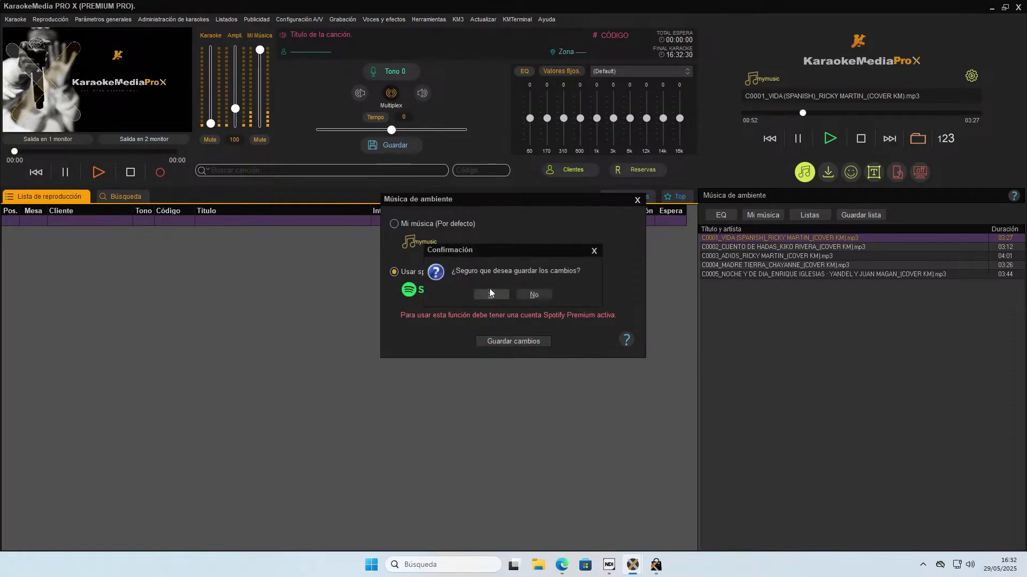
left_click(492, 296)
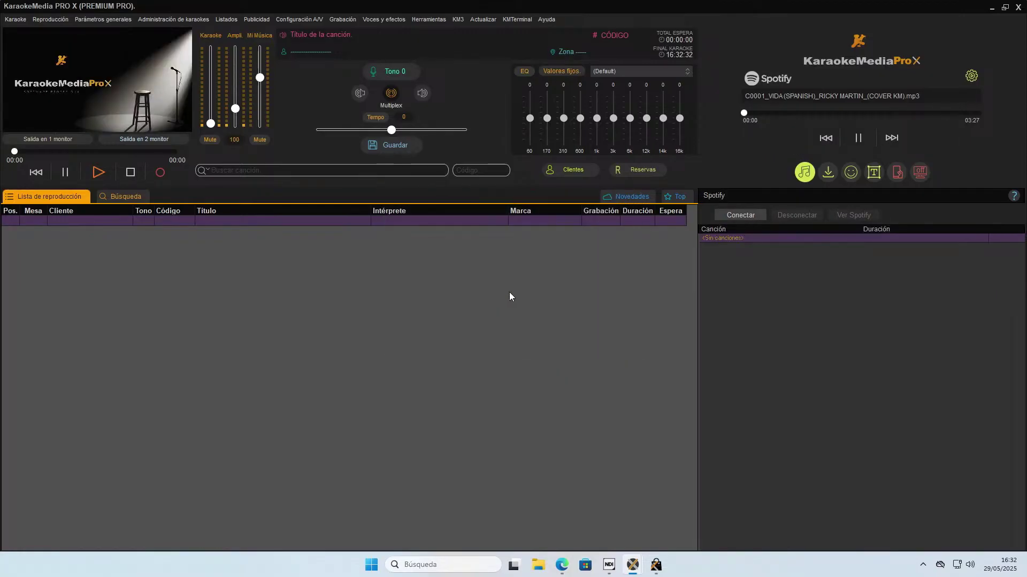
left_click(744, 216)
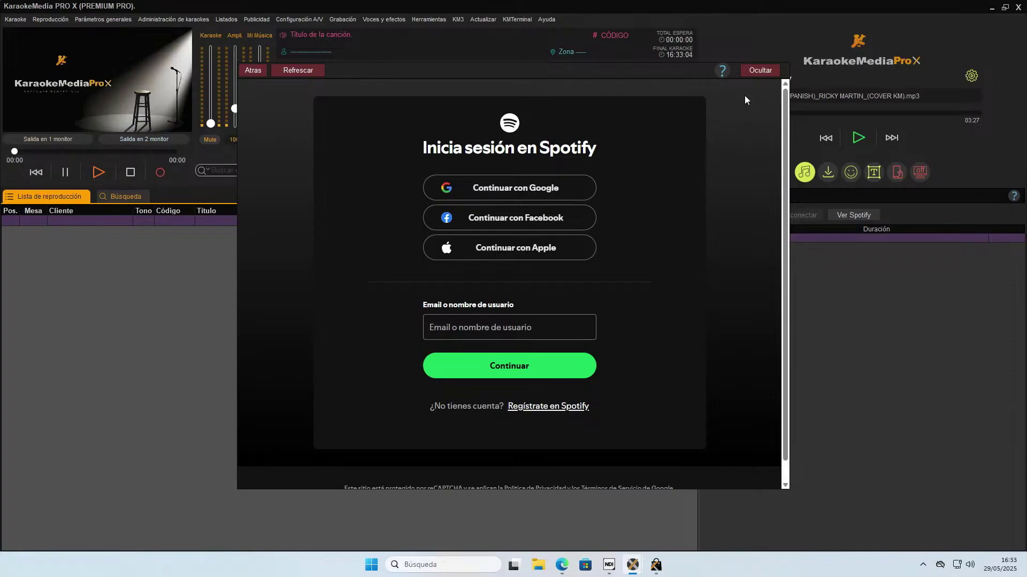
left_click(768, 70)
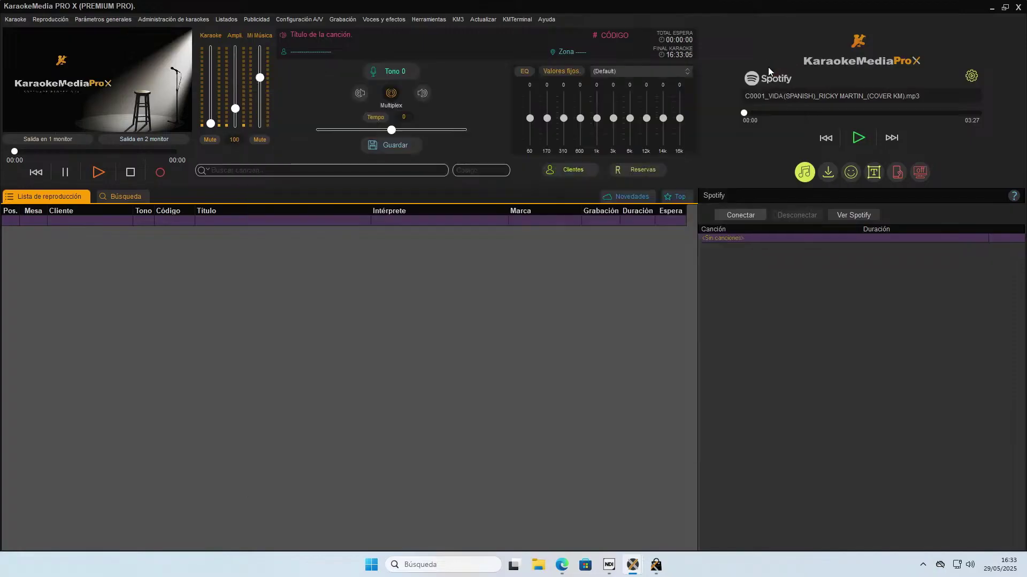
Set the ambient source back to Mi música (Por defecto) so the five baladas covers return.
left_click(973, 78)
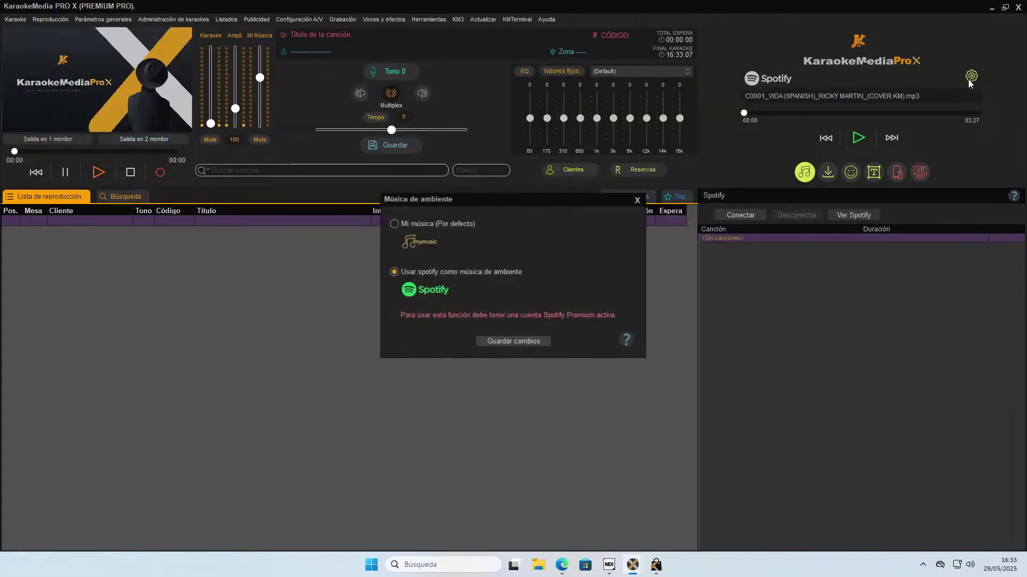
left_click(508, 339)
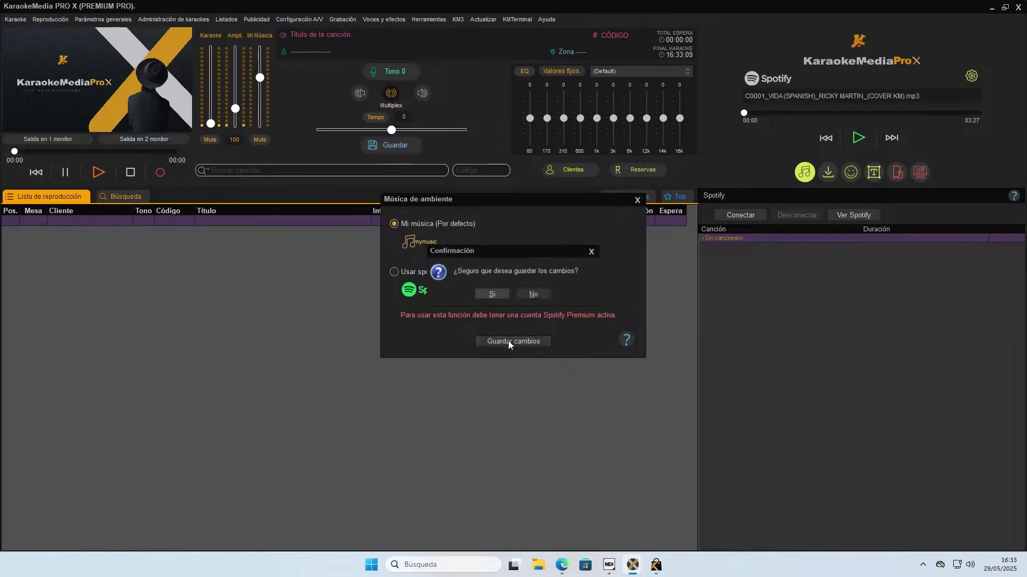
left_click(490, 294)
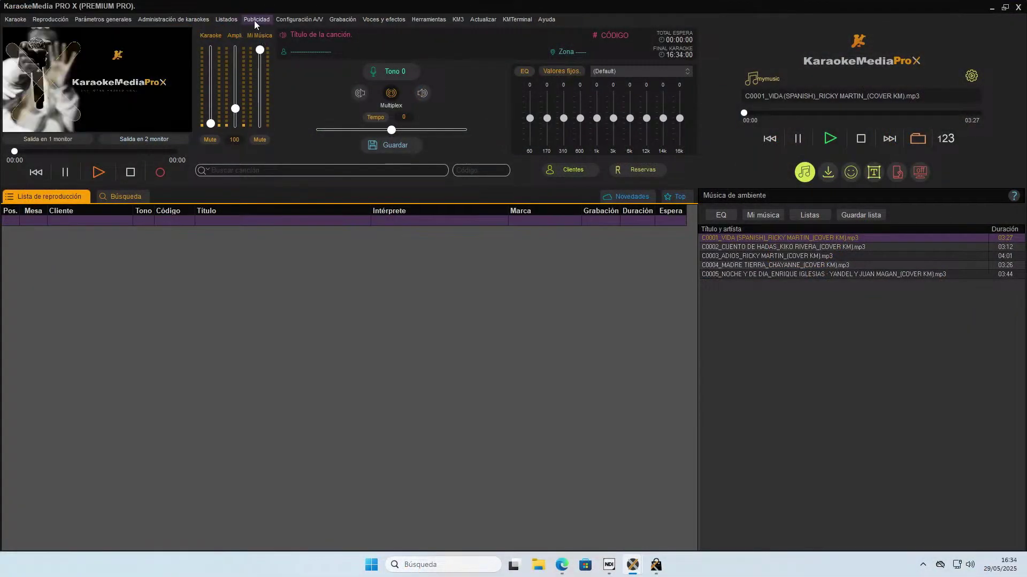
Add advertising images 01 to 04 to the Publicidad ad list.
left_click(253, 20)
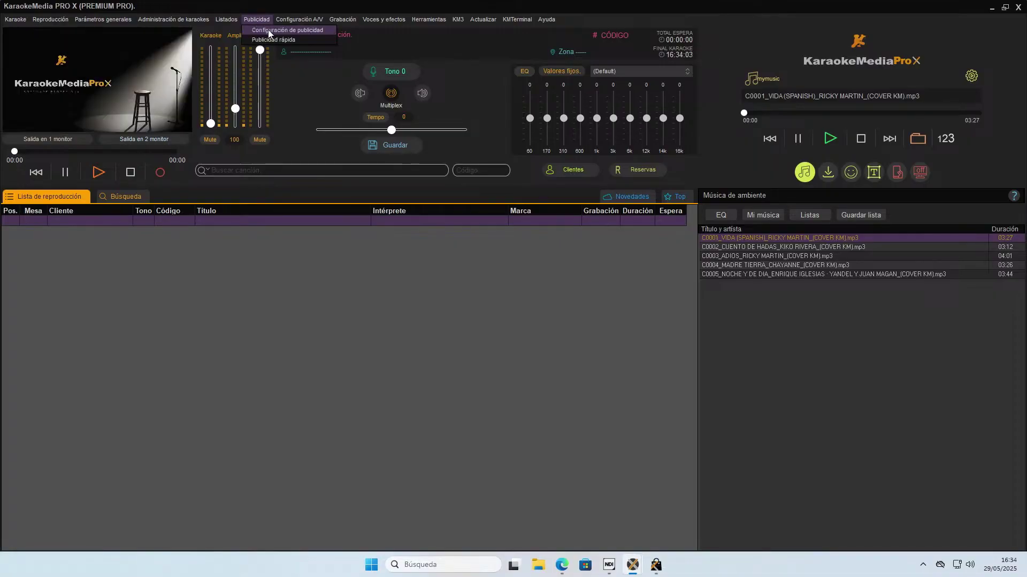
left_click(269, 31)
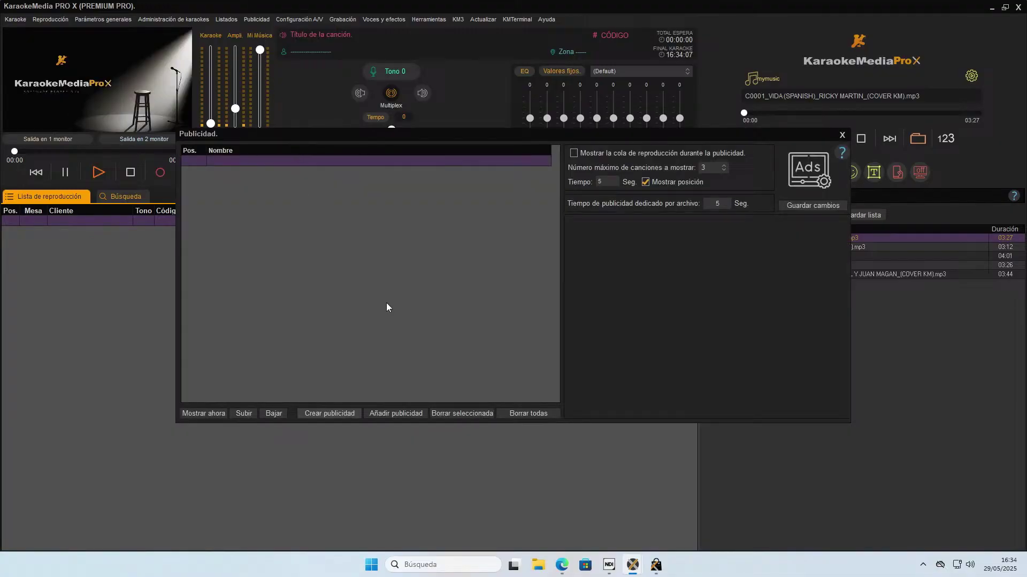
left_click(381, 415)
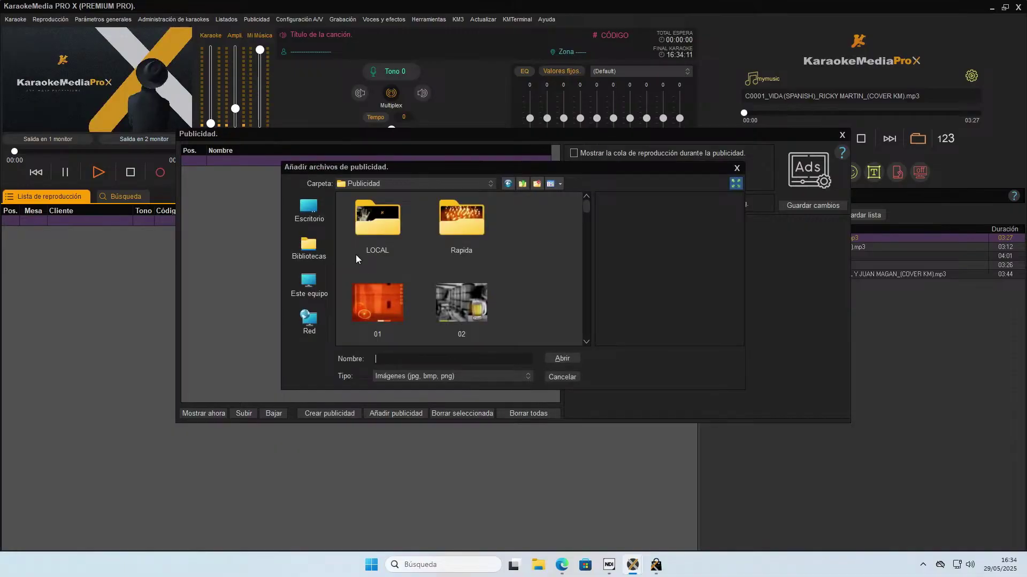
scroll(517, 309, "down", 2)
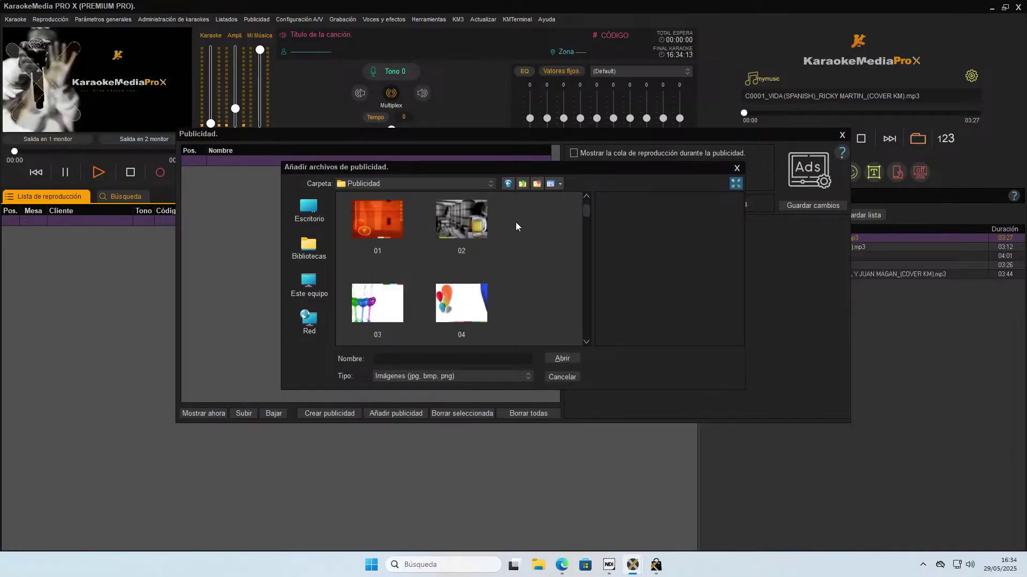
left_click_drag(515, 223, 369, 327)
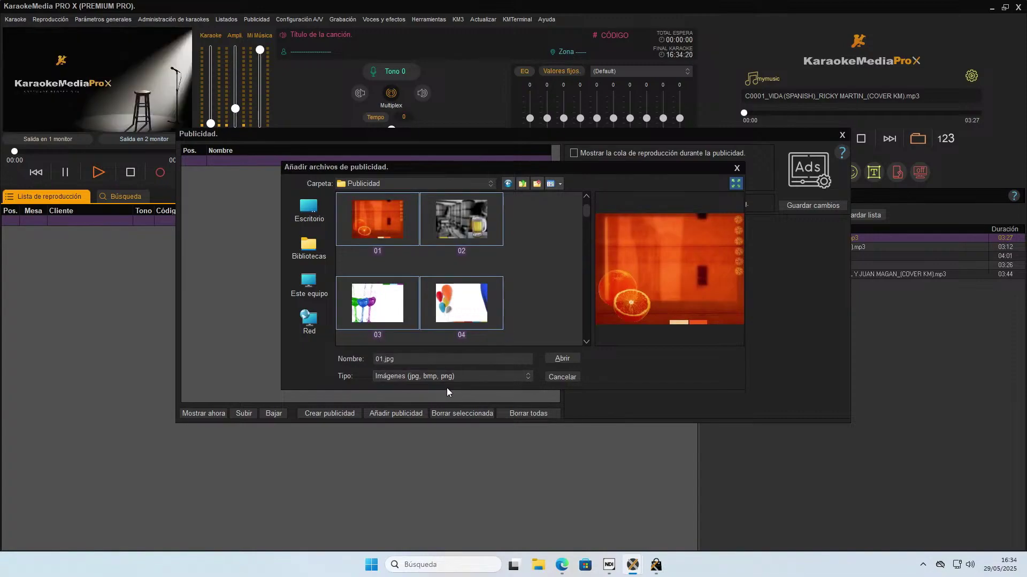
left_click(555, 357)
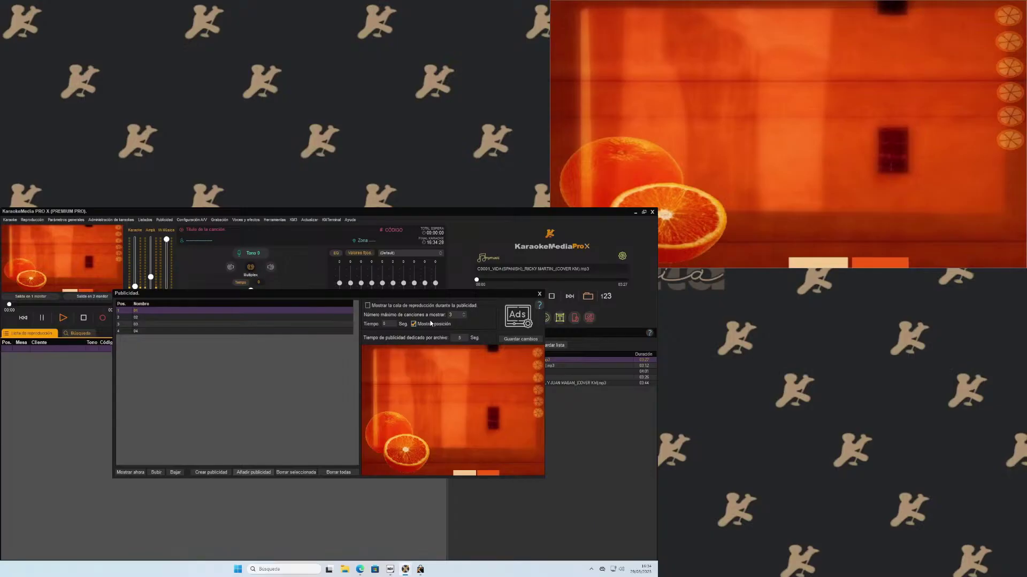
left_click(539, 293)
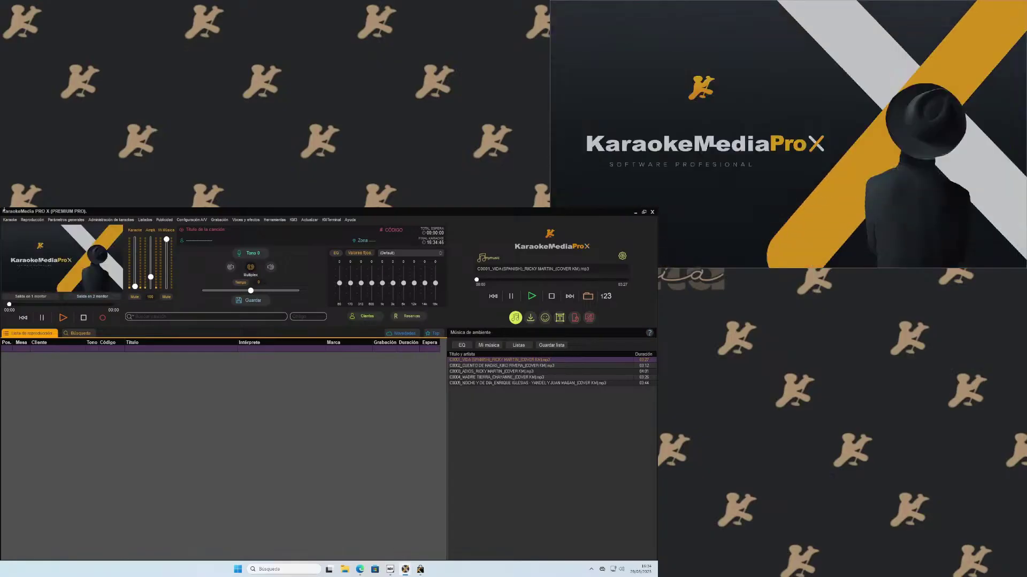
Delete all four advertising images with Borrar todas and close the Publicidad dialog.
left_click(168, 221)
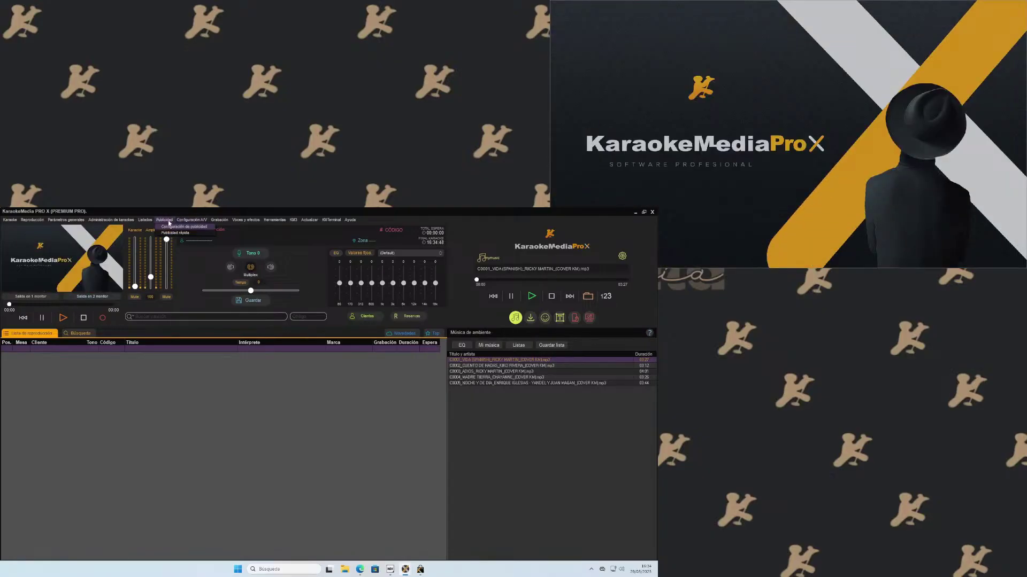
left_click(171, 226)
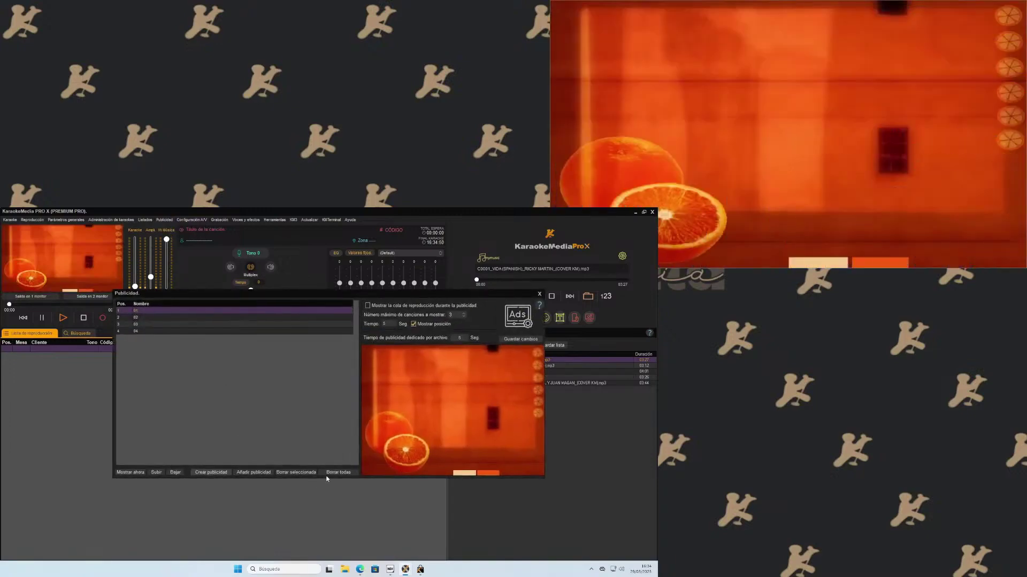
left_click(337, 472)
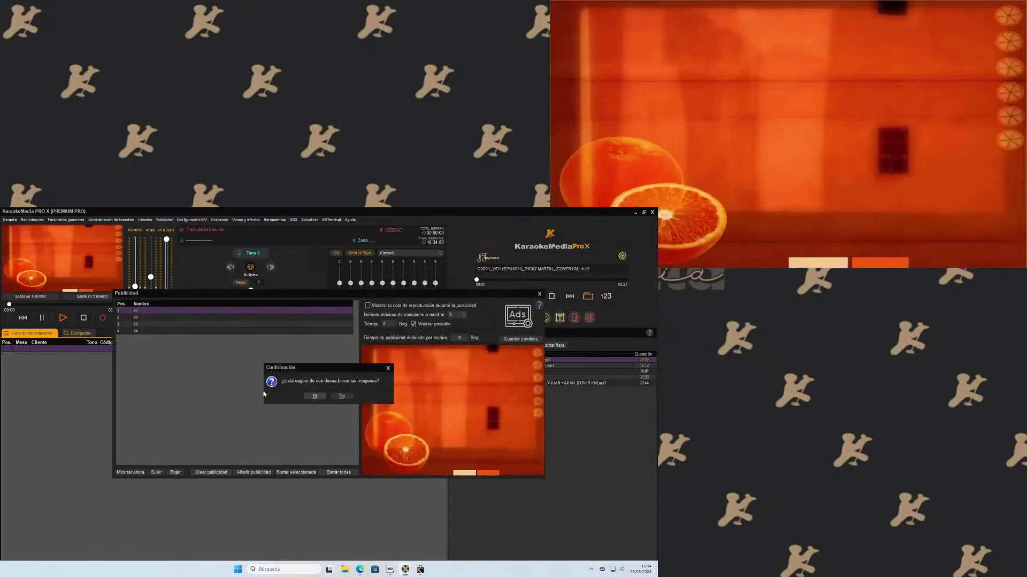
left_click(314, 397)
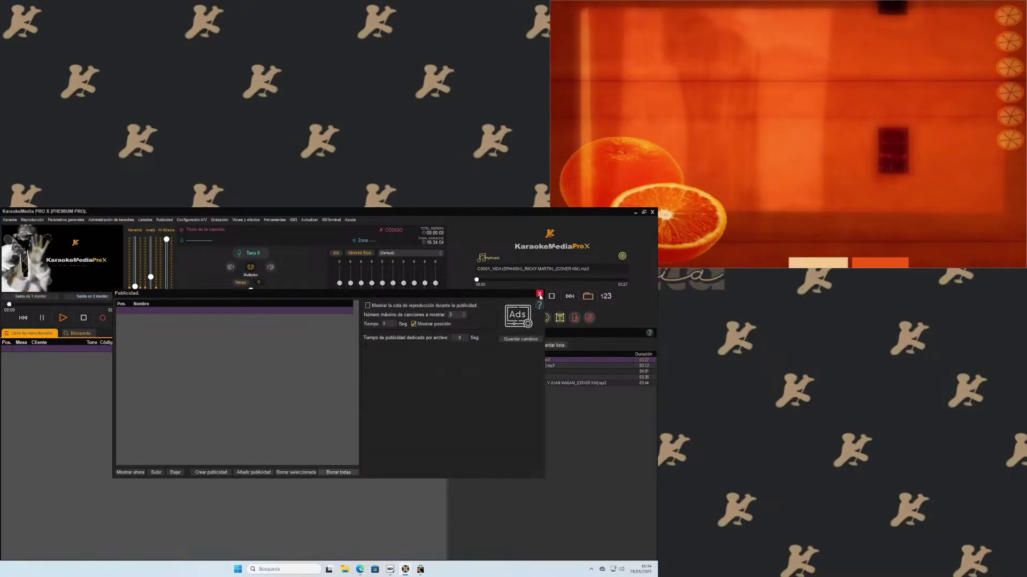
left_click(539, 294)
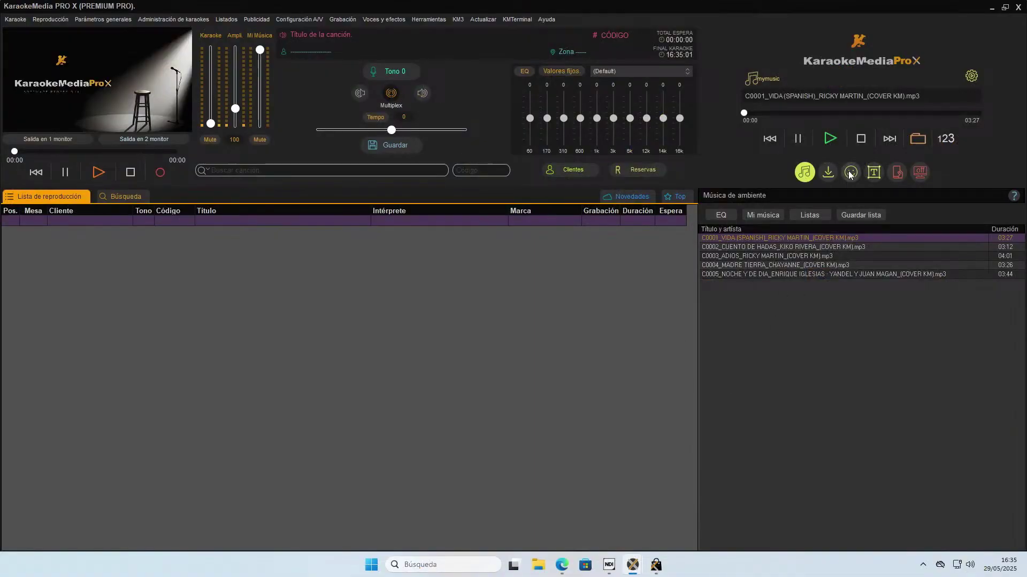
Start a new quick ad and choose the Cerveza 5 beer background.
left_click(873, 171)
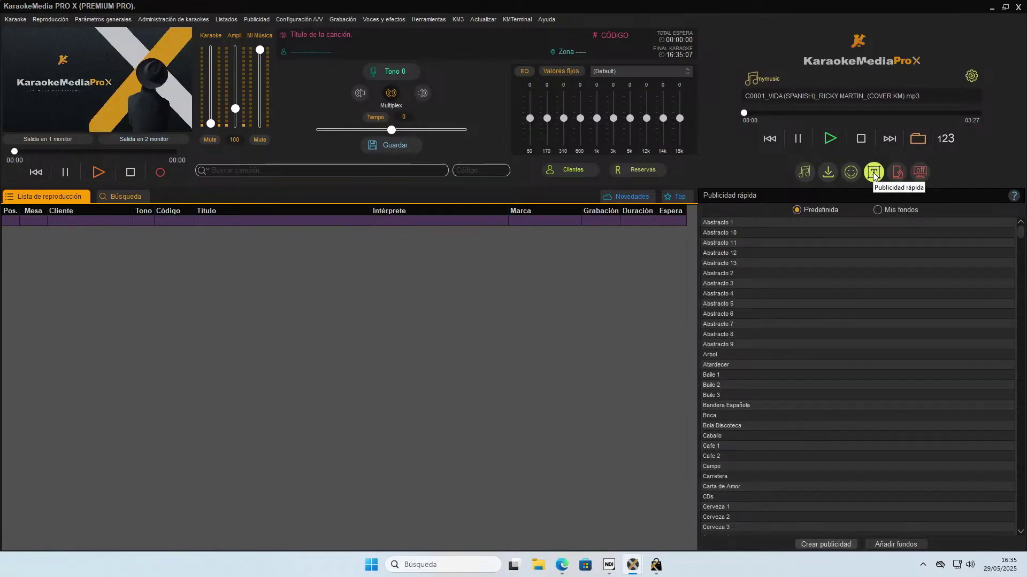
left_click(756, 263)
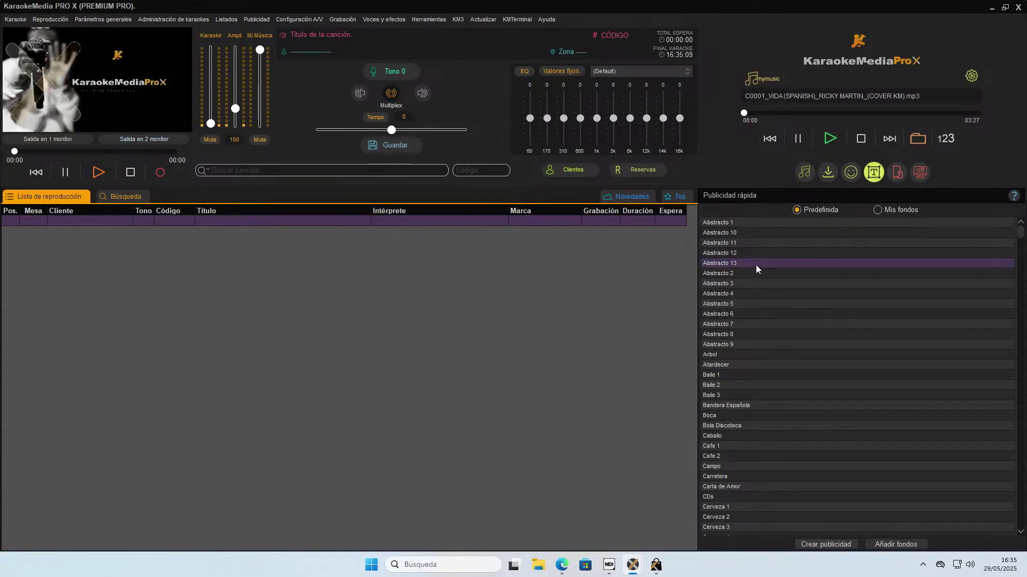
left_click(840, 545)
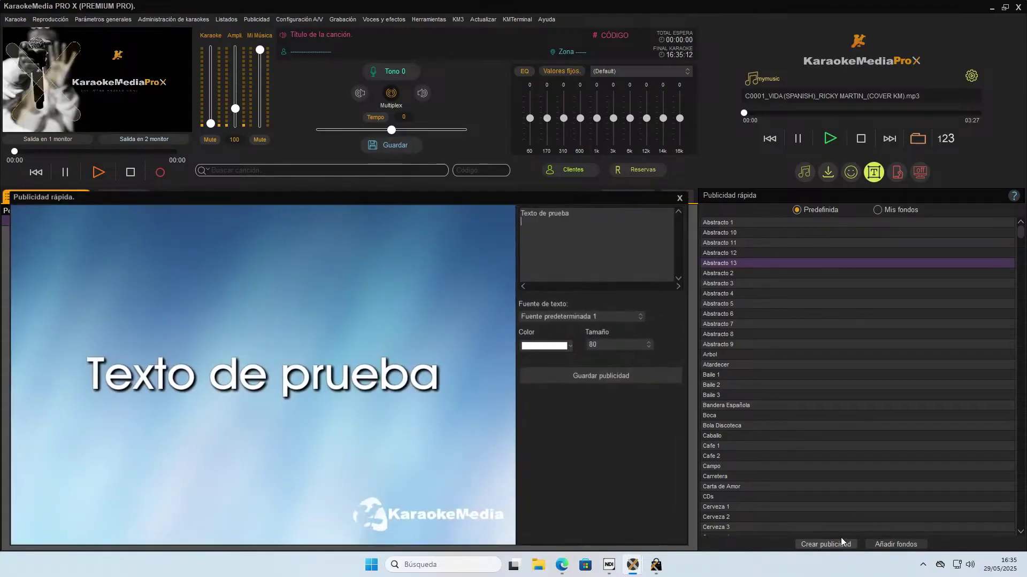
left_click(765, 285)
key("Up")
key("Up")
key("Up")
key("Up")
key("Up")
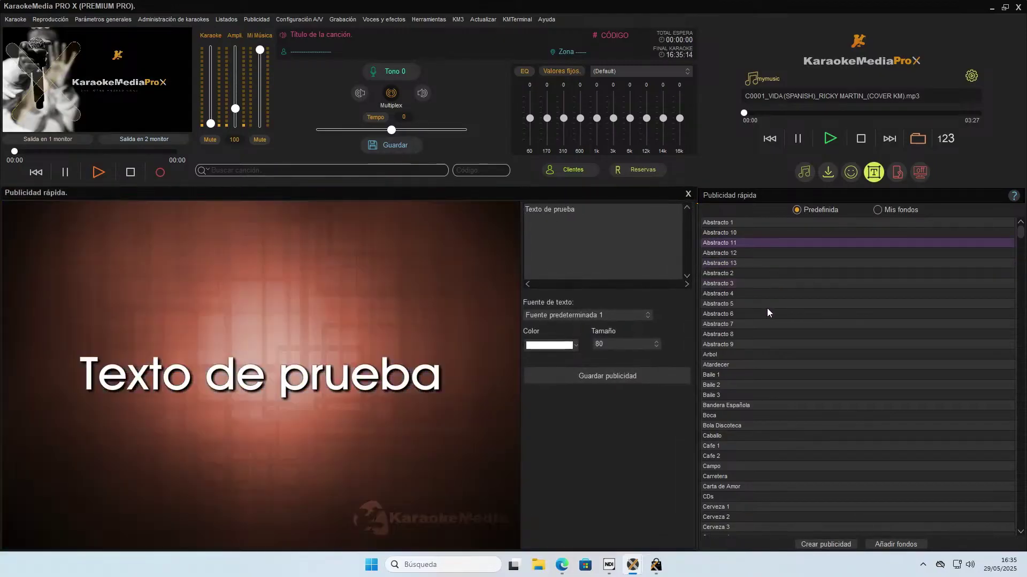
key("Down")
key("Down")
key("Down")
key("Down")
key("Down")
key("Down")
key("Down")
key("Down")
key("Down")
key("Down")
key("Down")
key("Down")
key("Down")
key("Down")
key("Down")
key("Down")
key("Down")
key("Down")
key("Down")
key("Down")
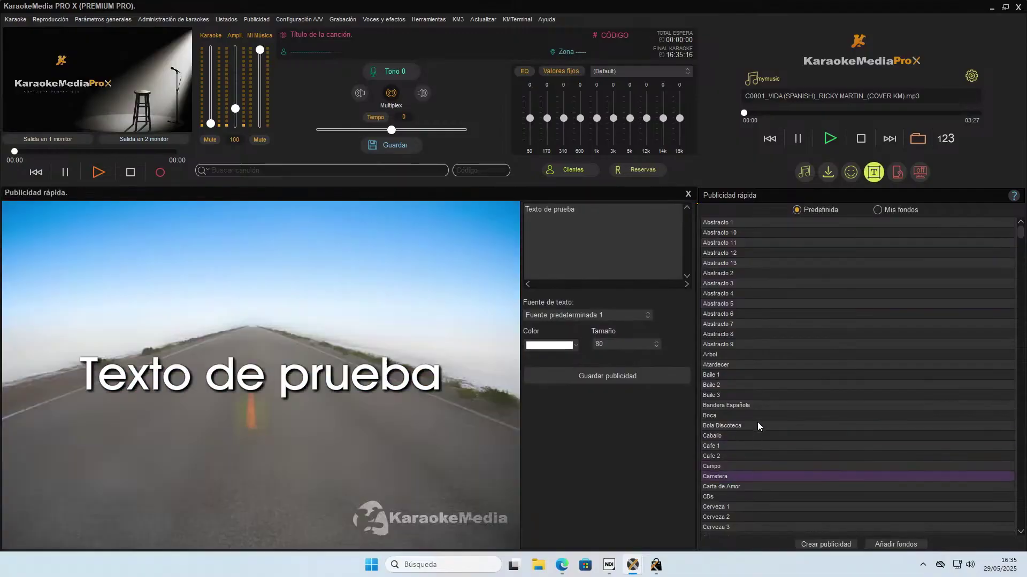
key("Down")
key("Down")
key("Down")
key("Down")
key("Down")
key("Down")
key("Down")
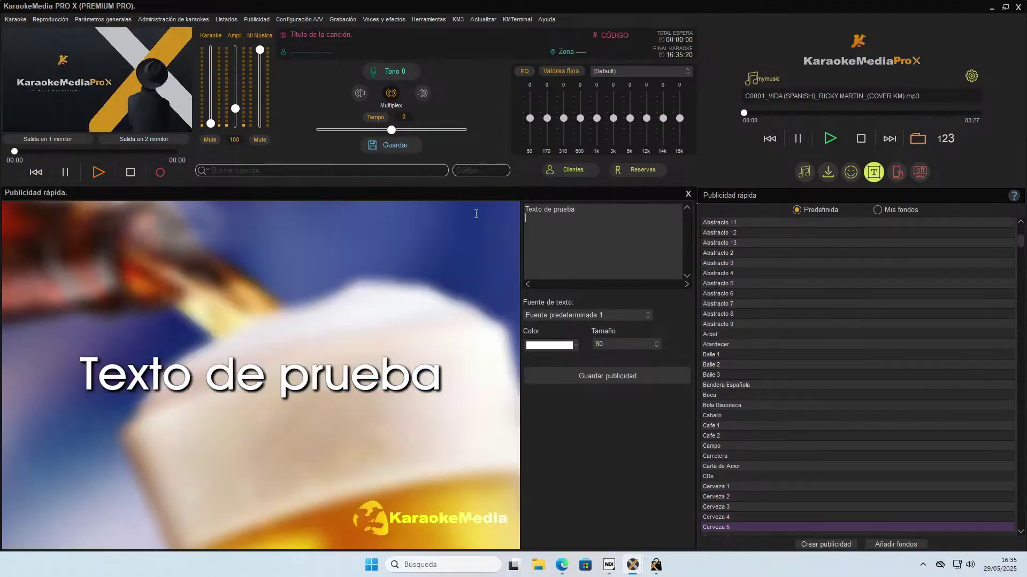
Replace the sample text with 'felicidades' plus the person's name and 'por tu cumpleaños', then save.
key("Tab")
type("fel")
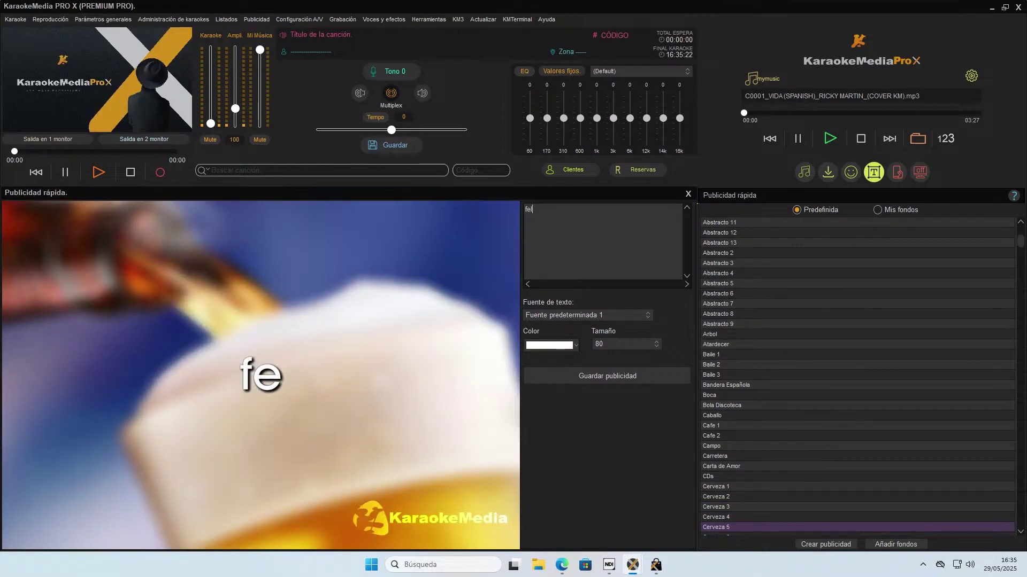
type("icidades raul")
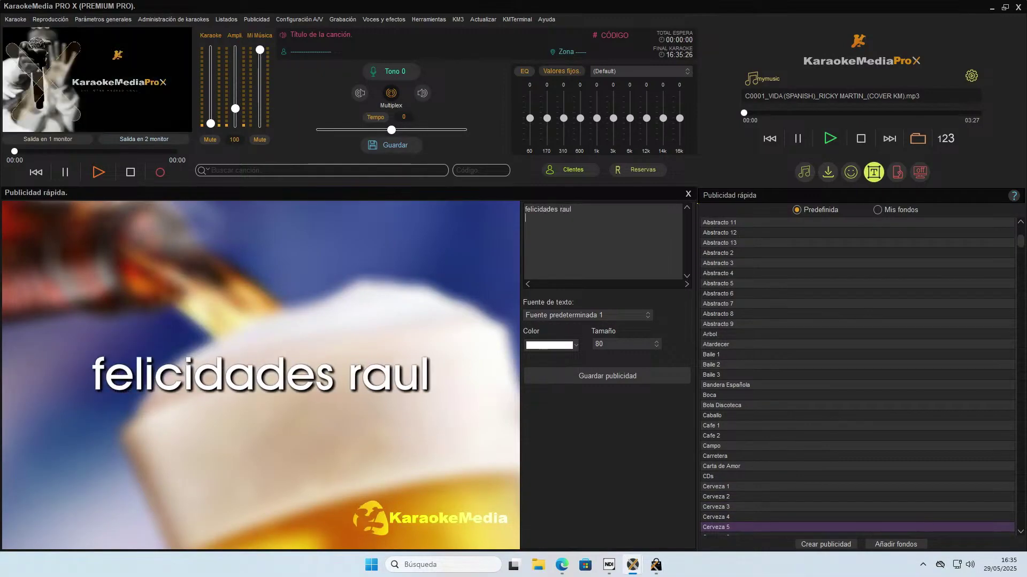
key("Return")
type("por tu ")
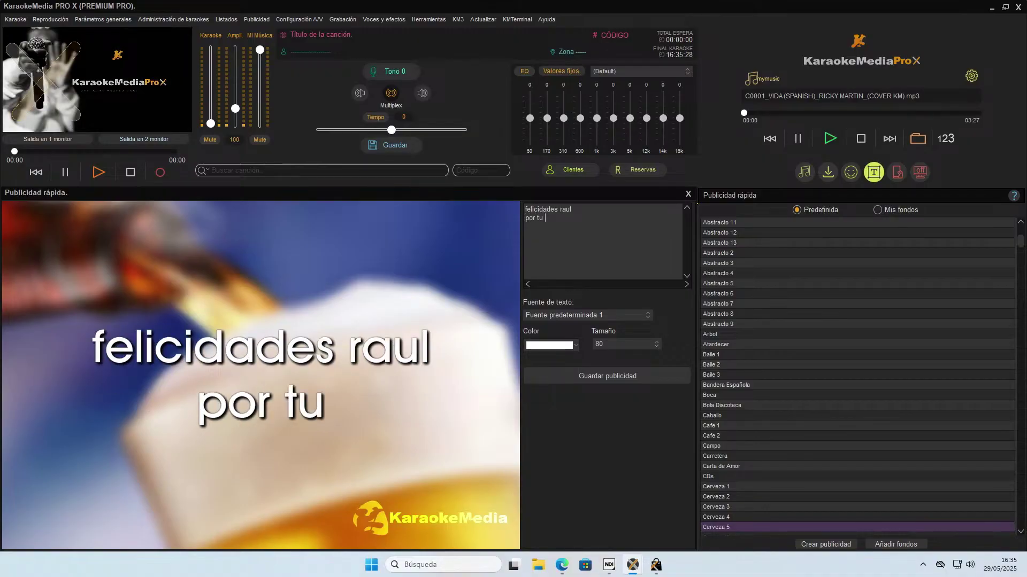
type("cumpleañol")
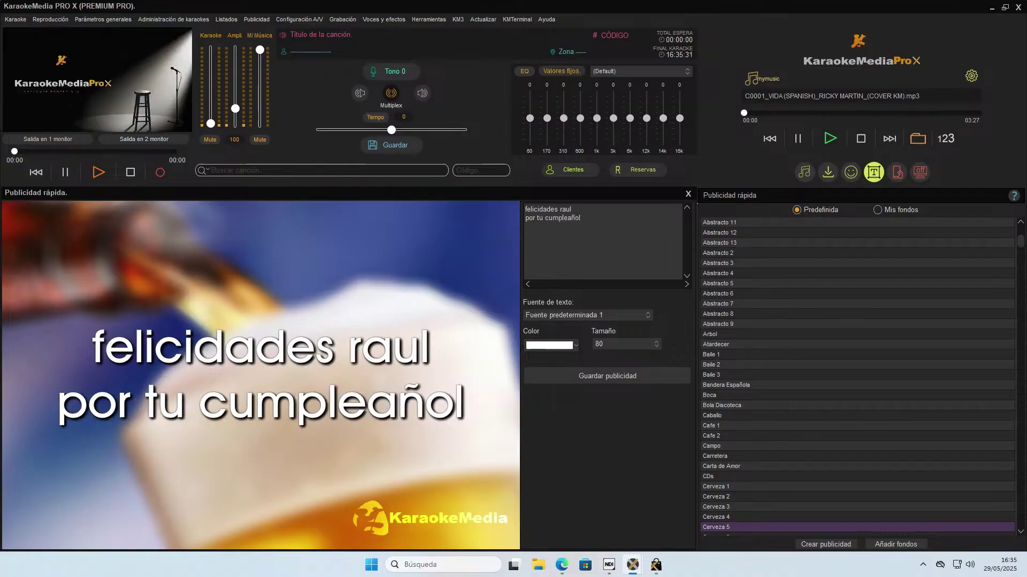
key("BackSpace")
type("s")
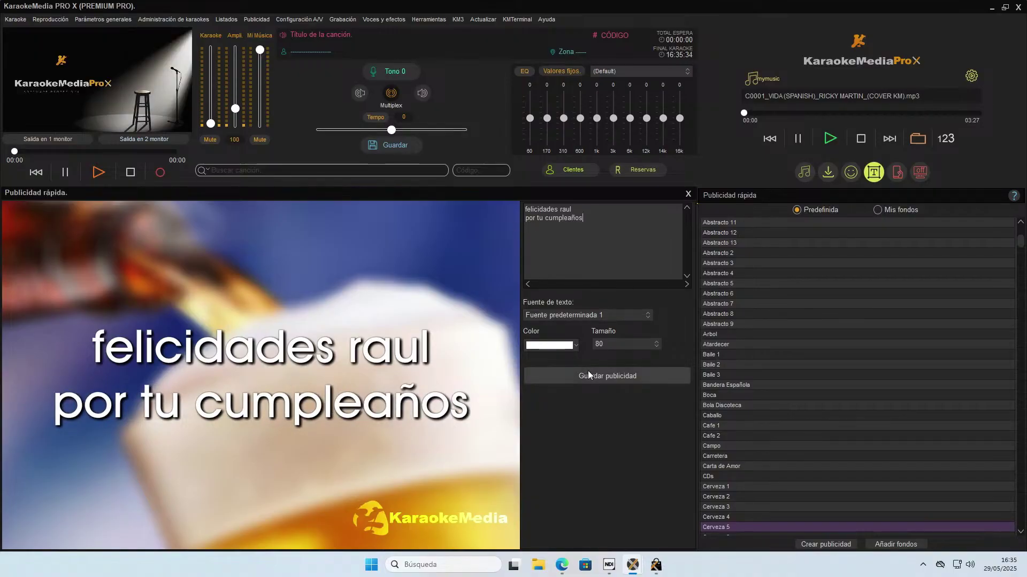
left_click(615, 376)
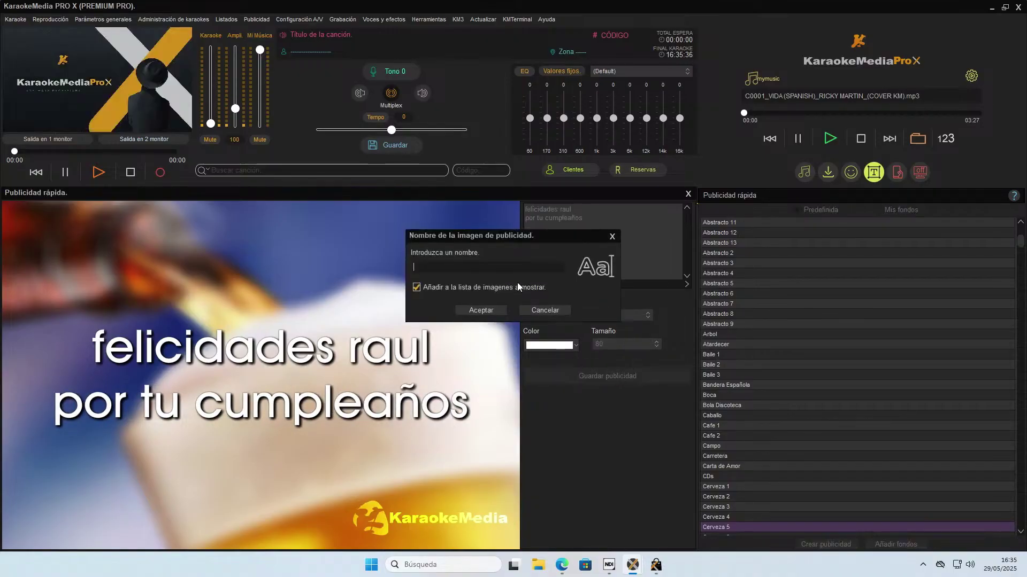
Name the birthday ad, accept it, and acknowledge the completion message.
type("raul")
left_click(474, 310)
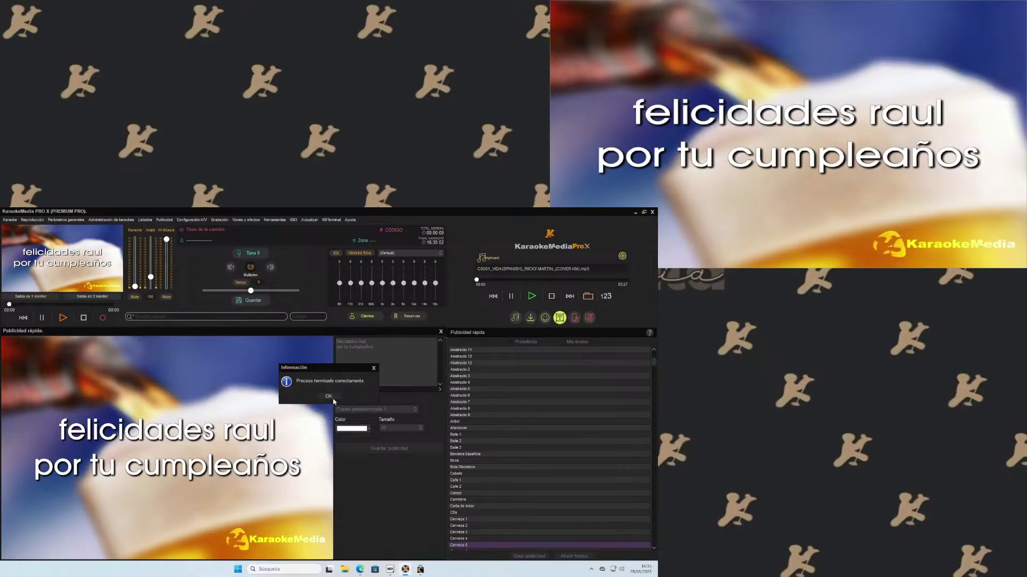
left_click(328, 397)
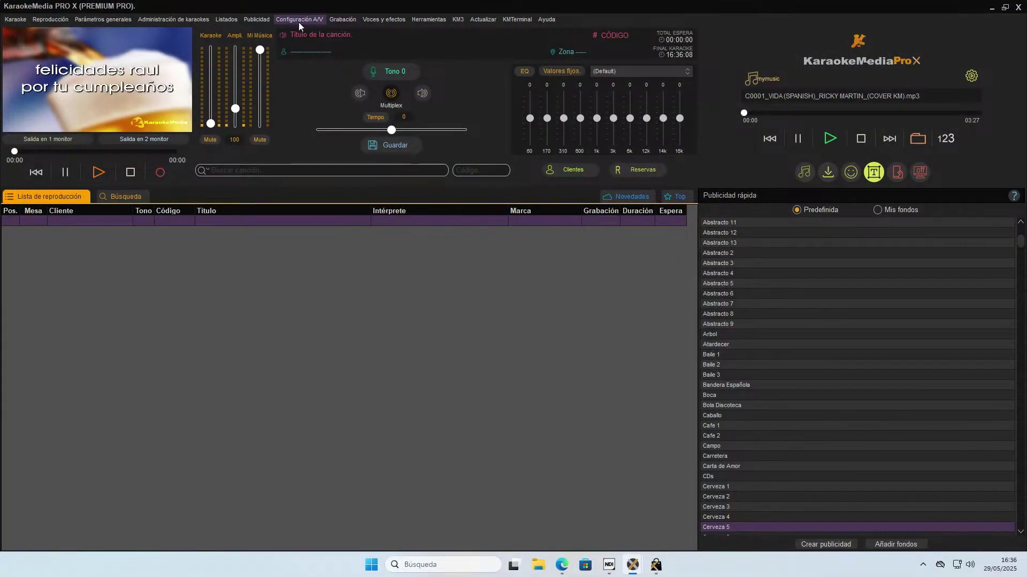
Delete all ads, including the birthday ad, then return to the Música de ambiente track list.
left_click(258, 20)
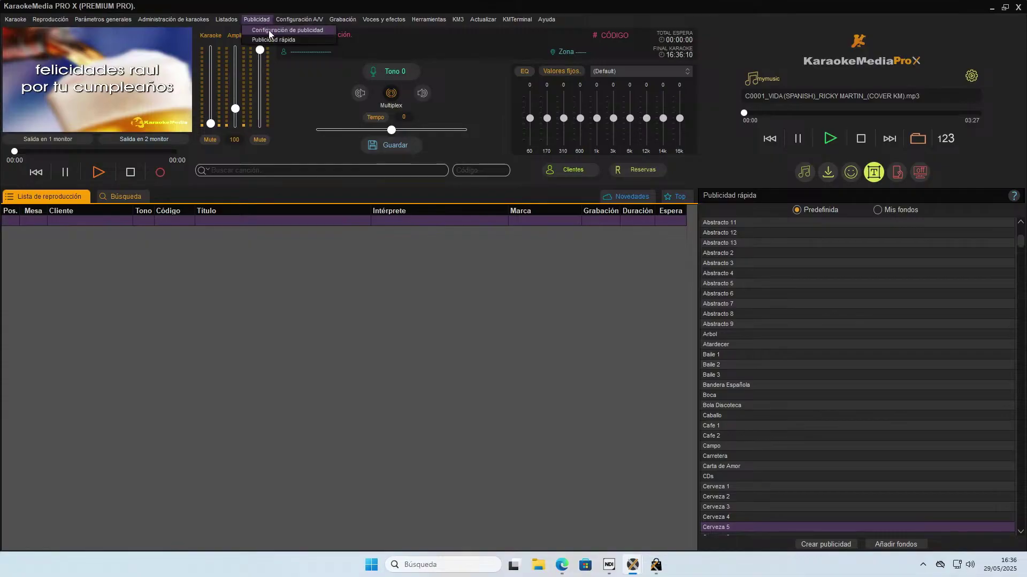
left_click(268, 30)
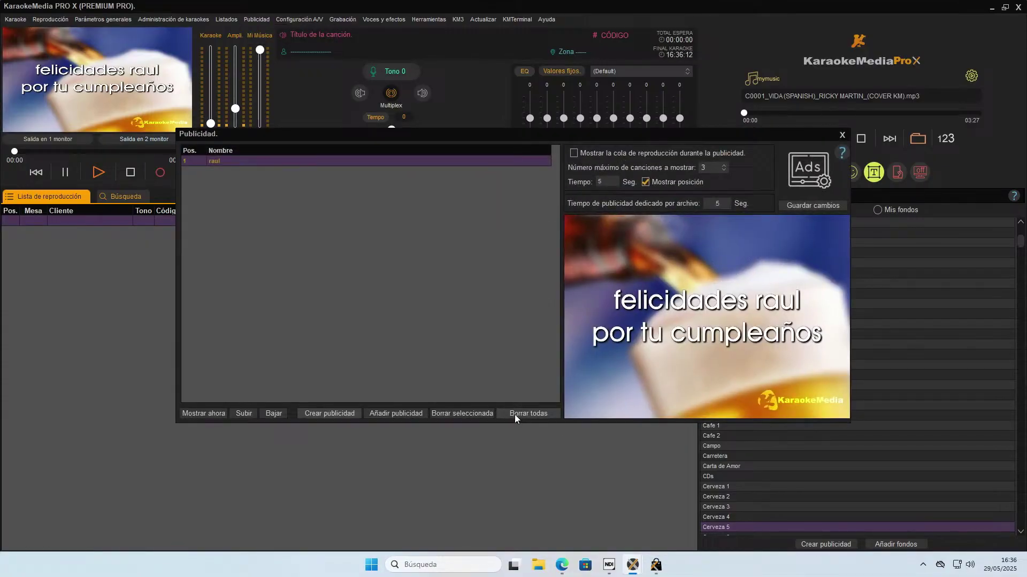
left_click(515, 415)
left_click(485, 294)
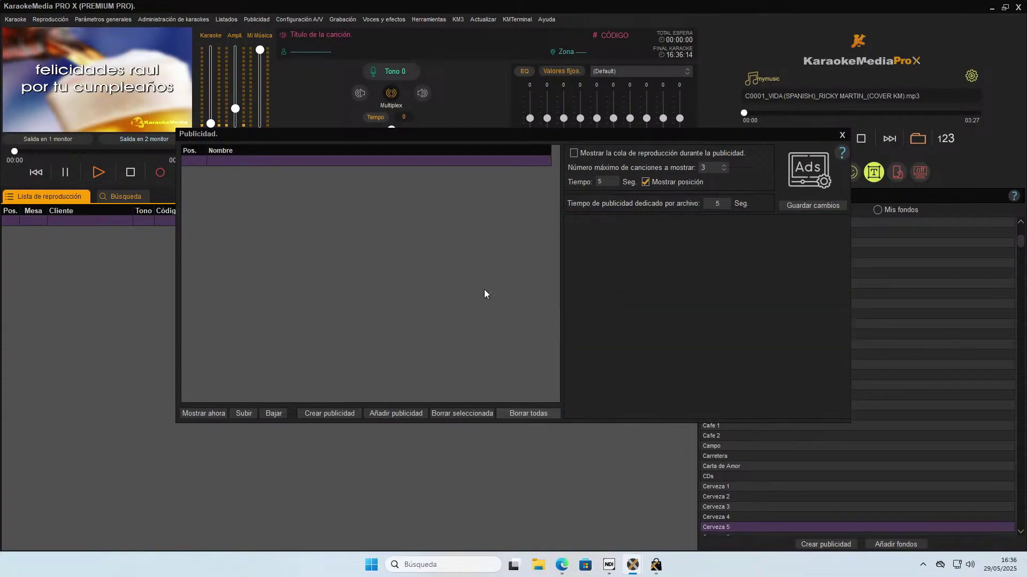
left_click(842, 135)
left_click(803, 177)
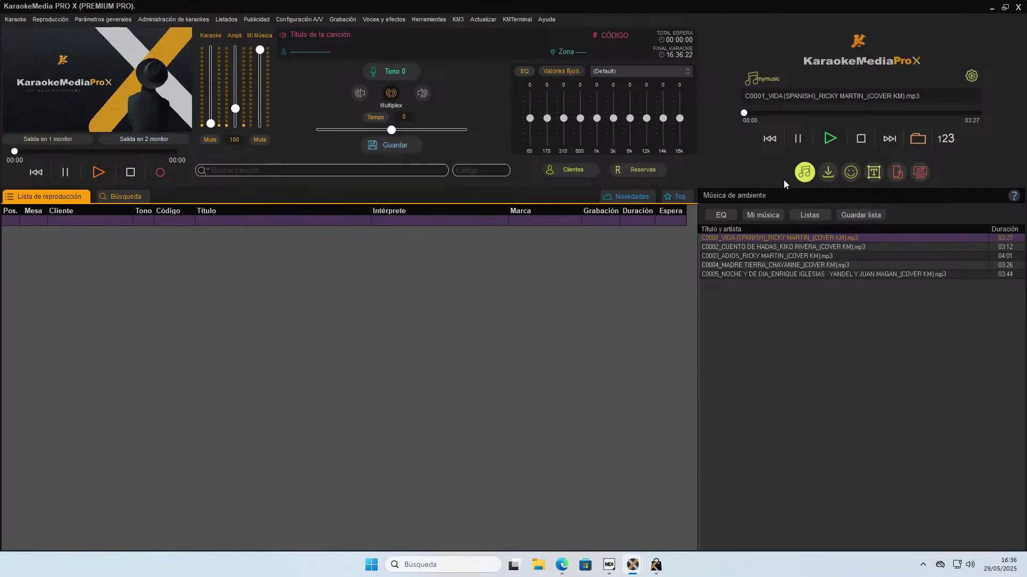
Select background tracks C0004 and C0005, then minimise KaraokeMedia Pro X to reveal the download progress.
left_click(813, 270)
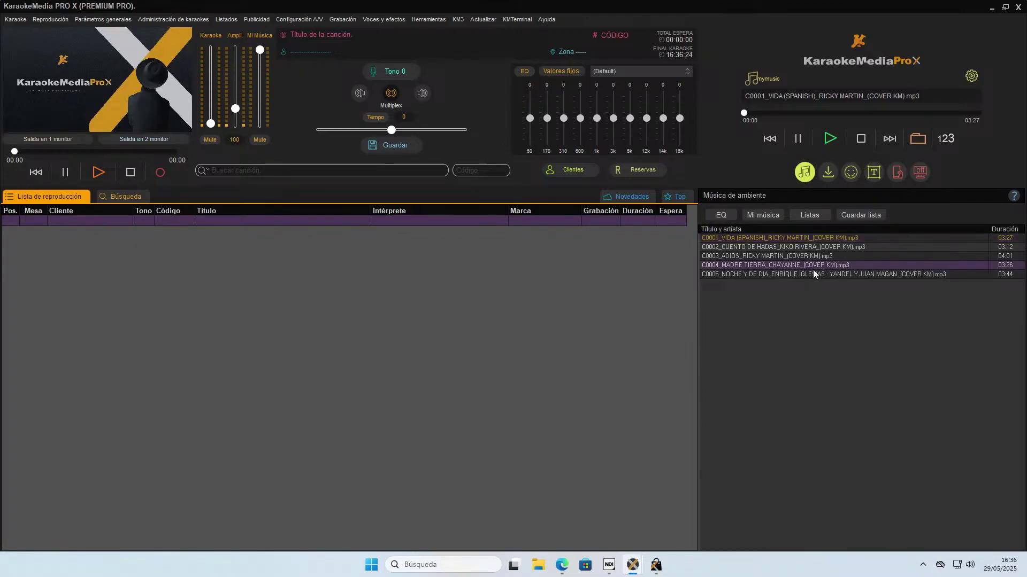
left_click(812, 275)
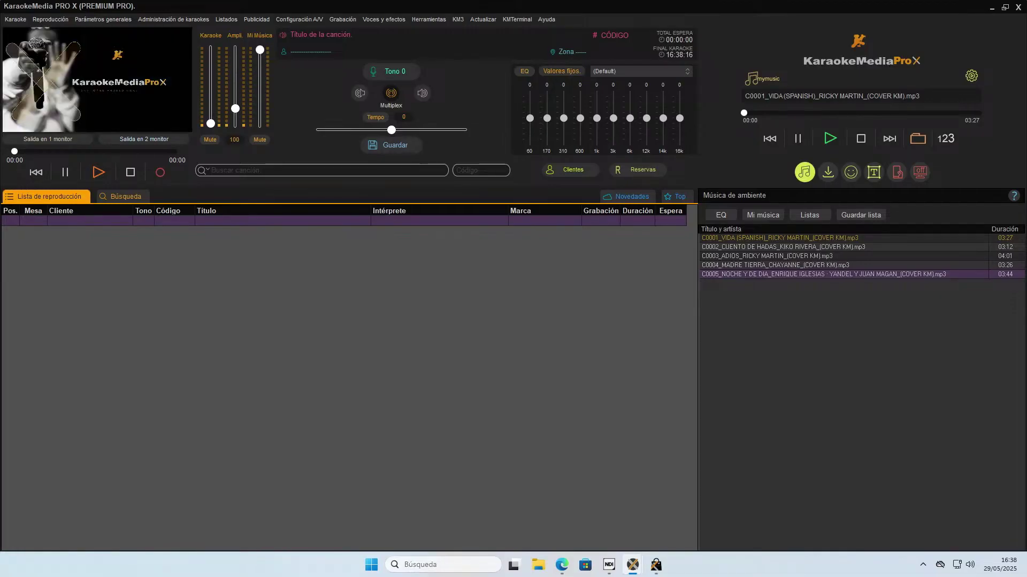
left_click(992, 9)
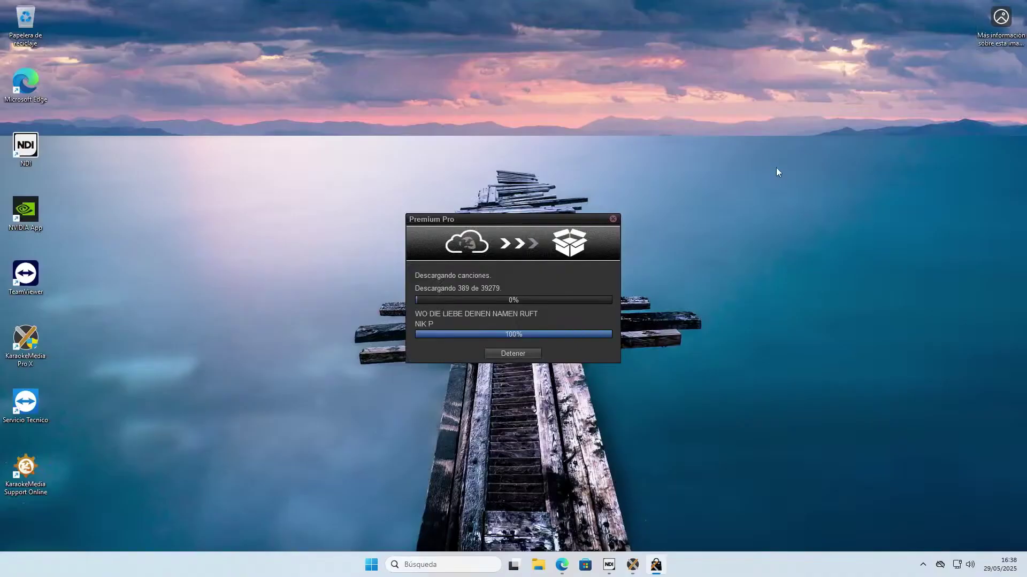
Load google.com in a new Edge tab and accept the cookie consent.
left_click(561, 564)
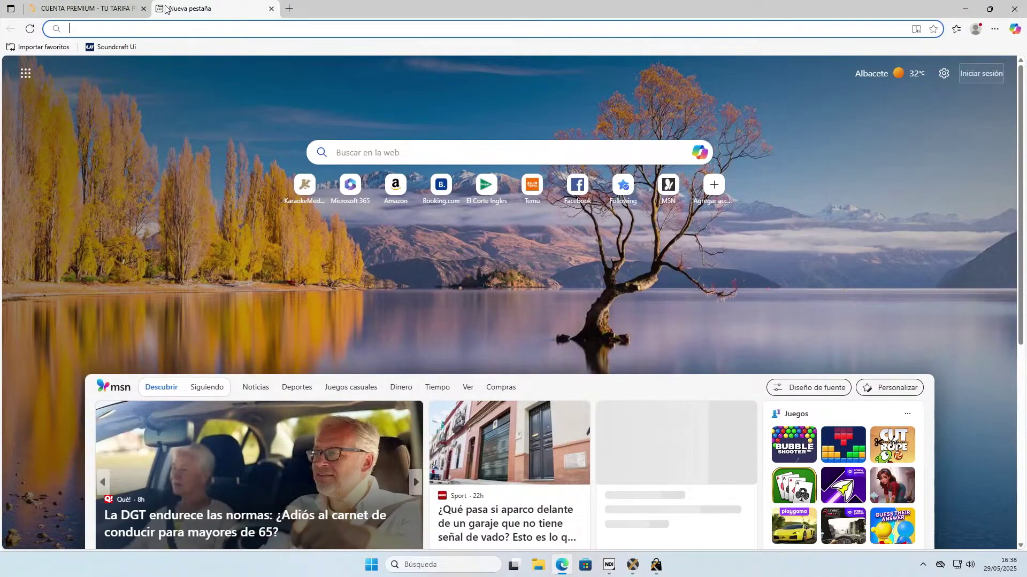
left_click(161, 9)
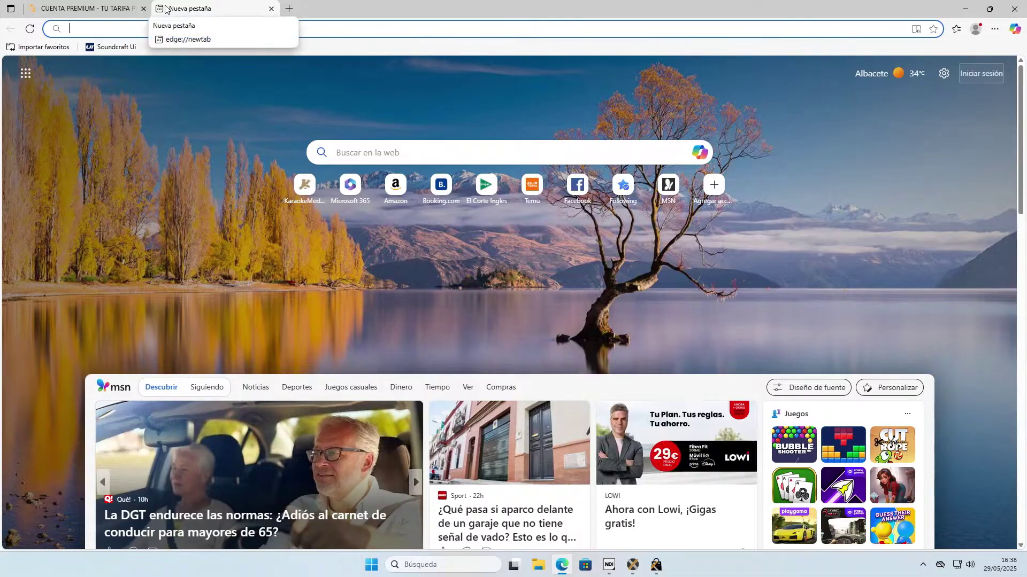
left_click(408, 25)
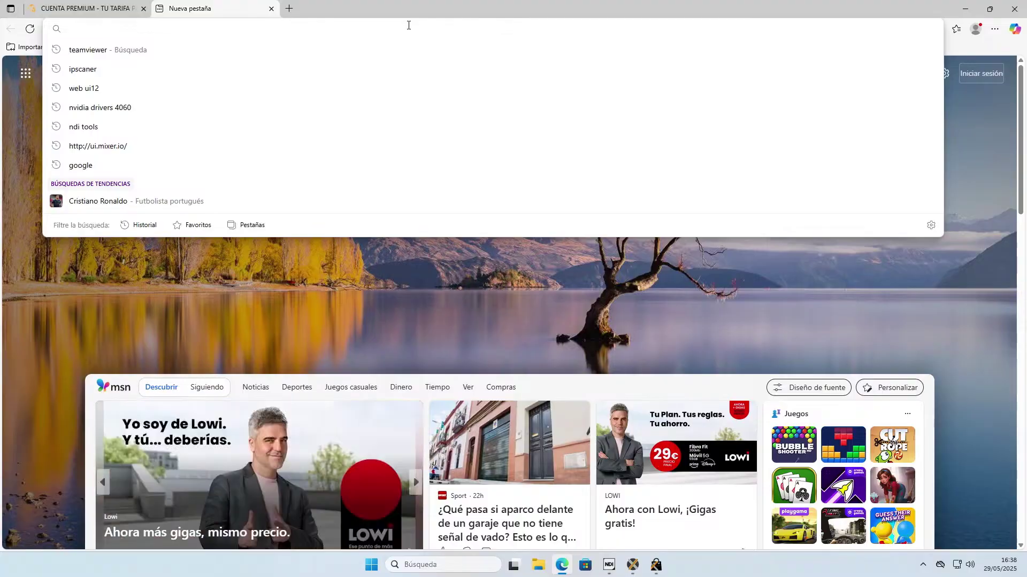
type("go")
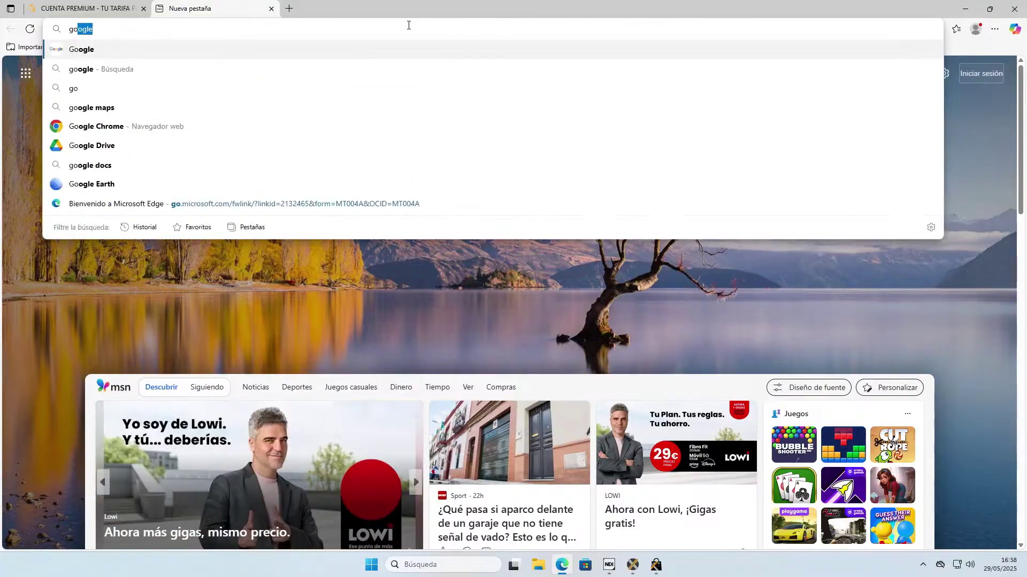
type("ogle.com")
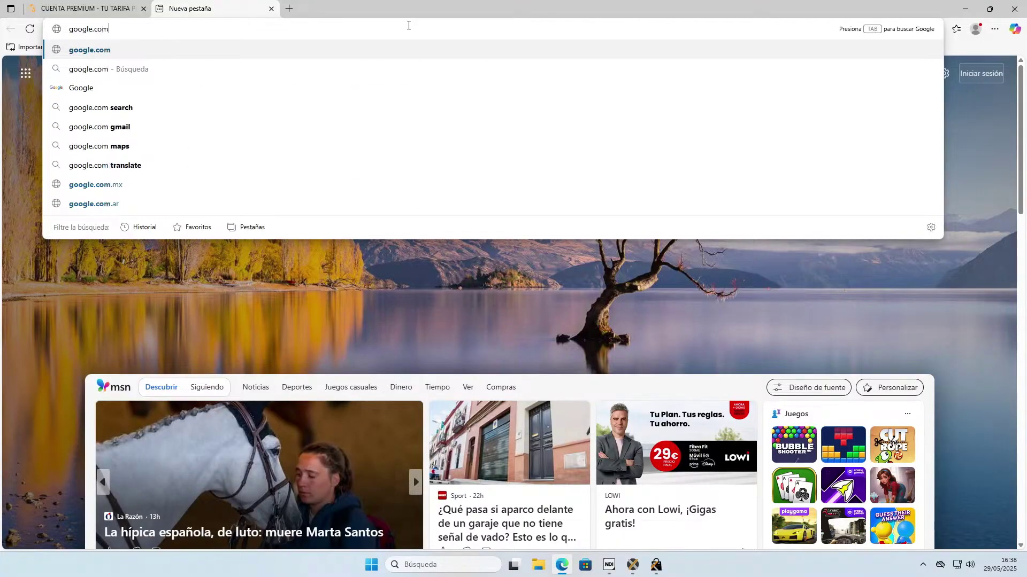
key("Return")
left_click(623, 459)
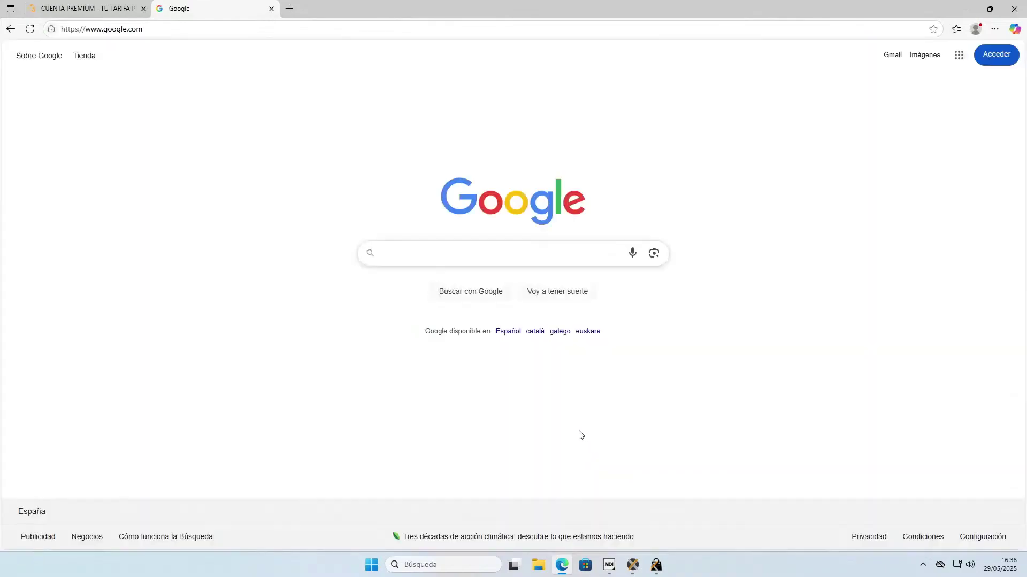
Search Google for 'codec pack'.
left_click(521, 258)
type("c")
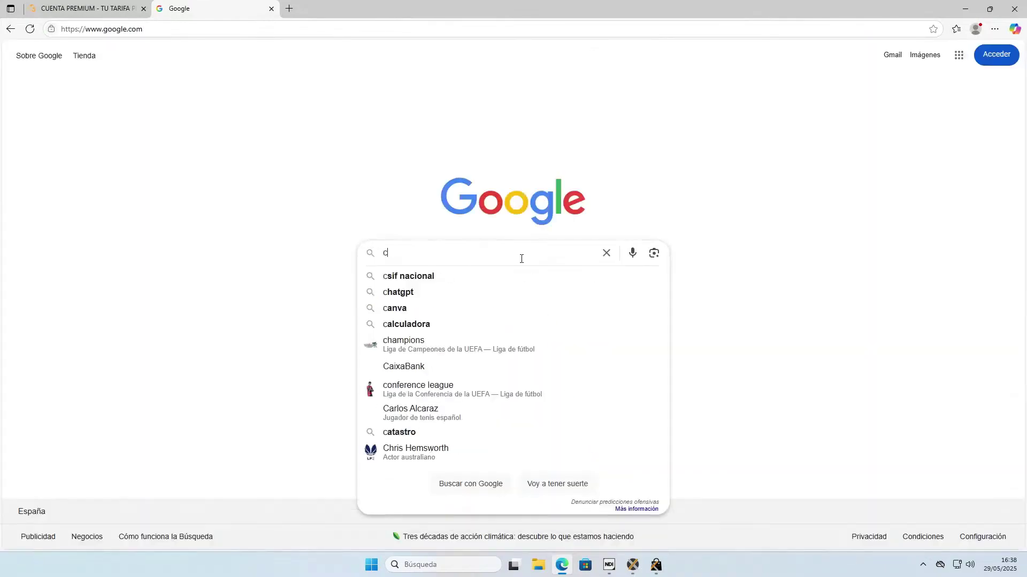
type("odec pack")
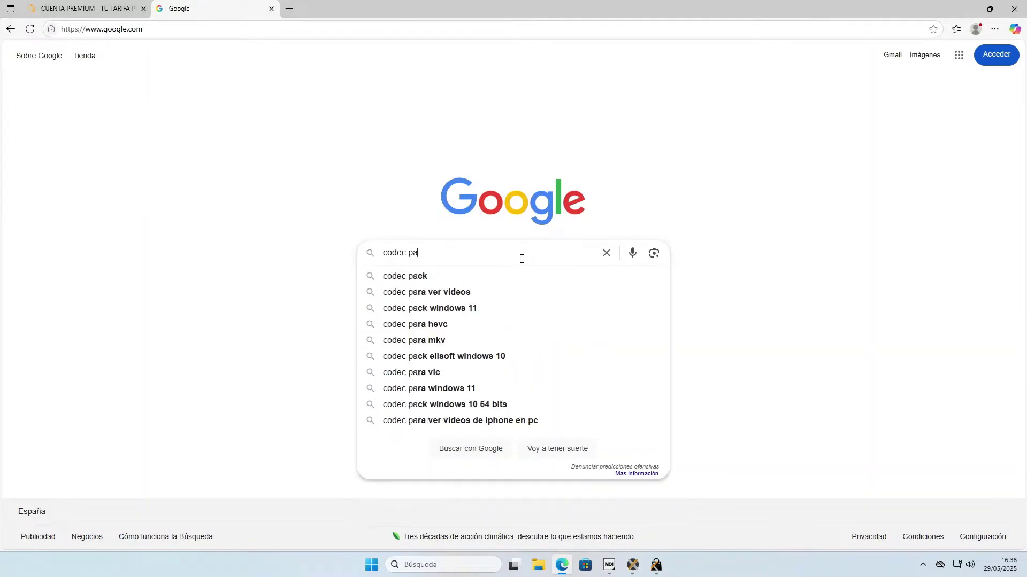
key("Return")
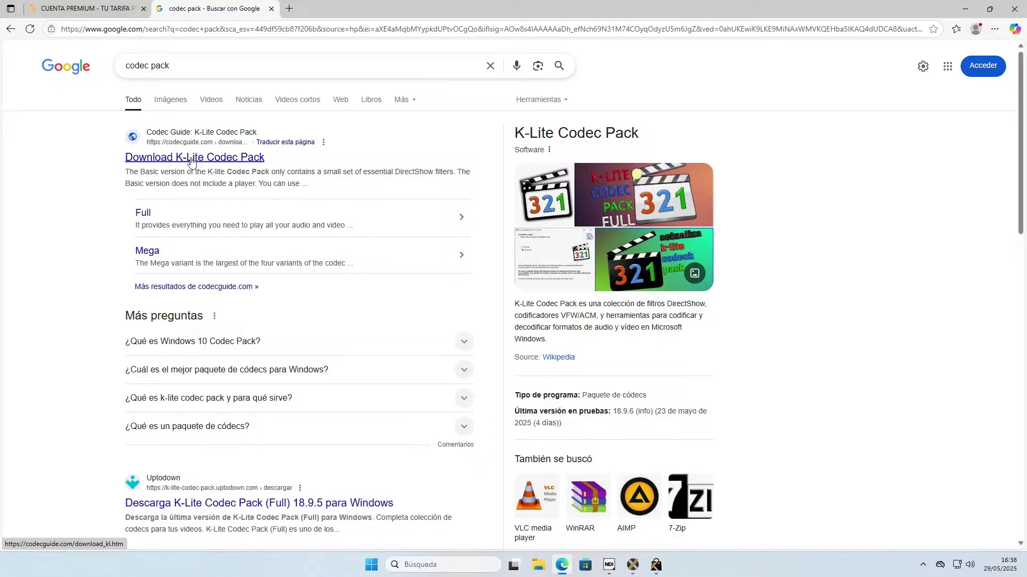
Open the codecguide.com K-Lite download result, accept consent, and go to the Mega variant's download page.
left_click(191, 157)
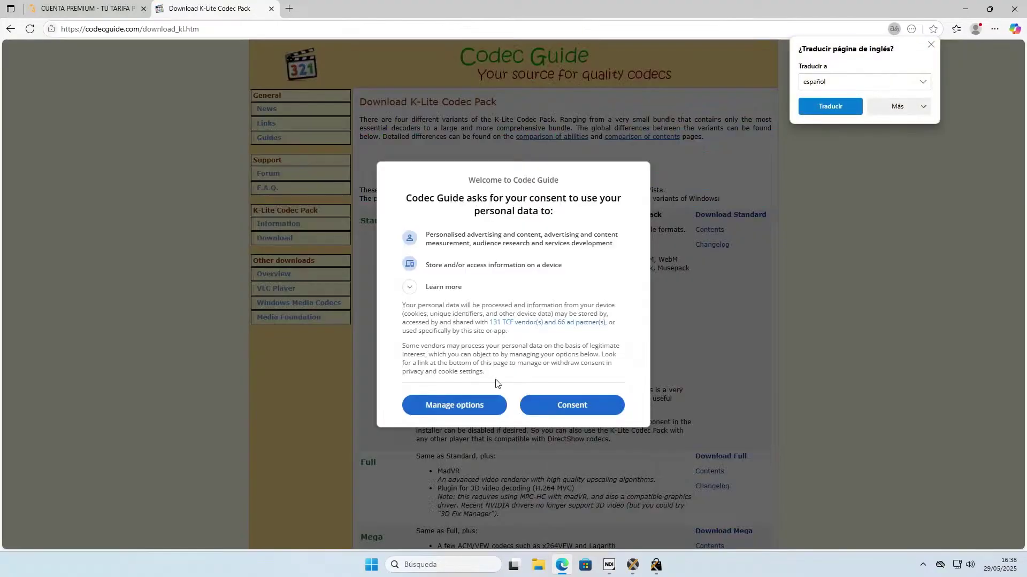
left_click(548, 411)
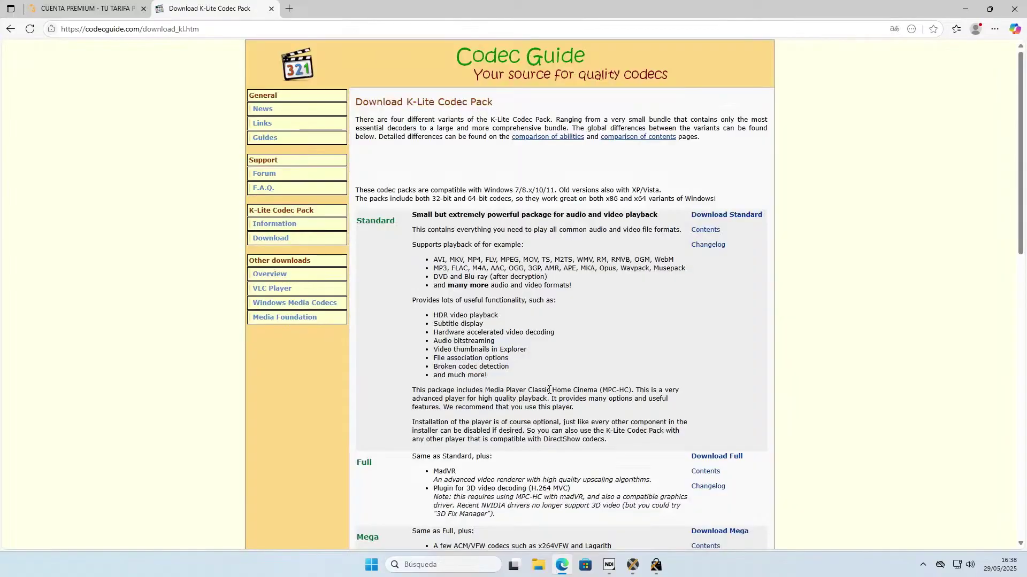
left_click(264, 244)
scroll(470, 315, "down", 2)
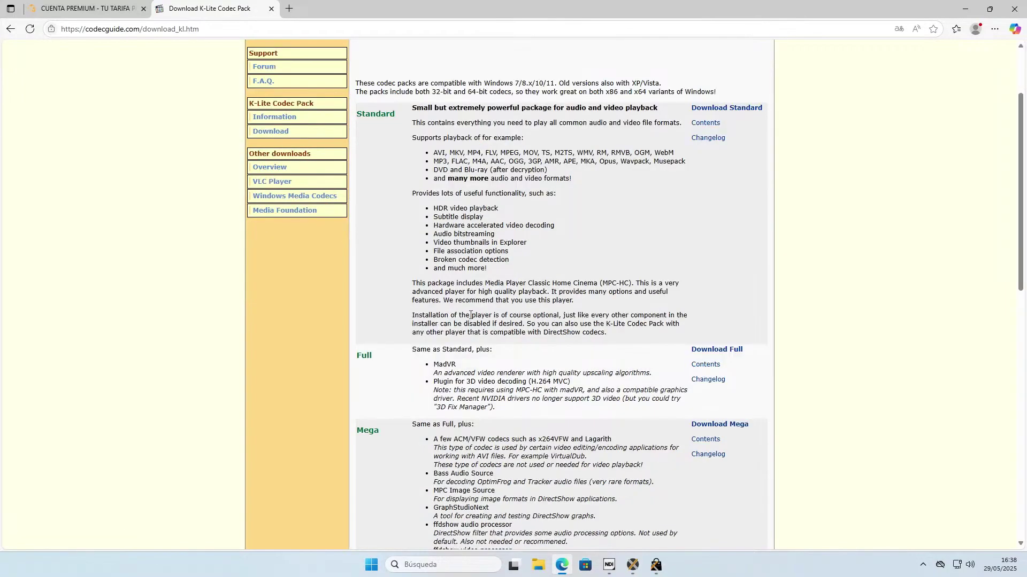
scroll(450, 363, "down", 5)
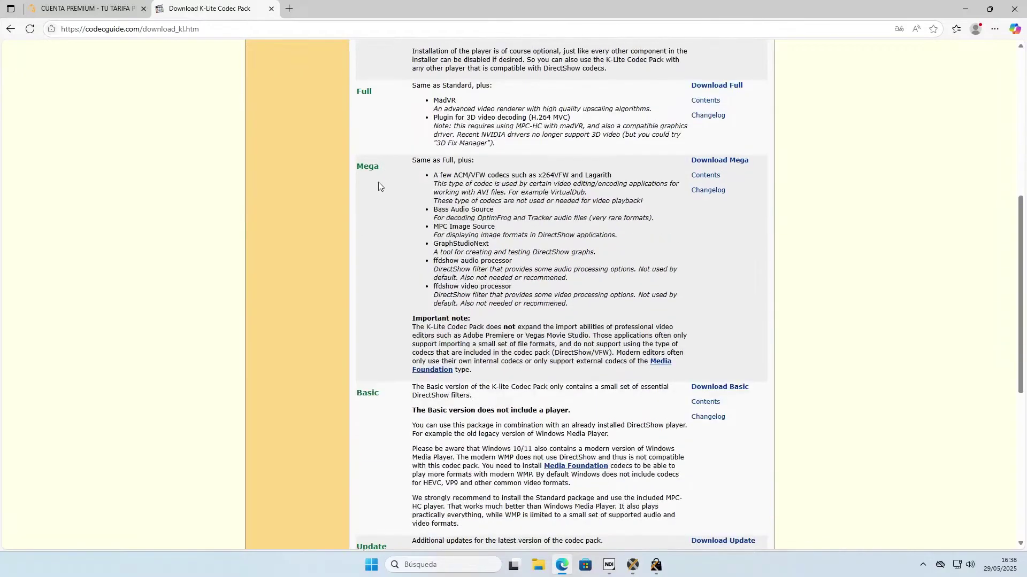
scroll(377, 182, "up", 1)
left_click_drag(369, 218, 363, 217)
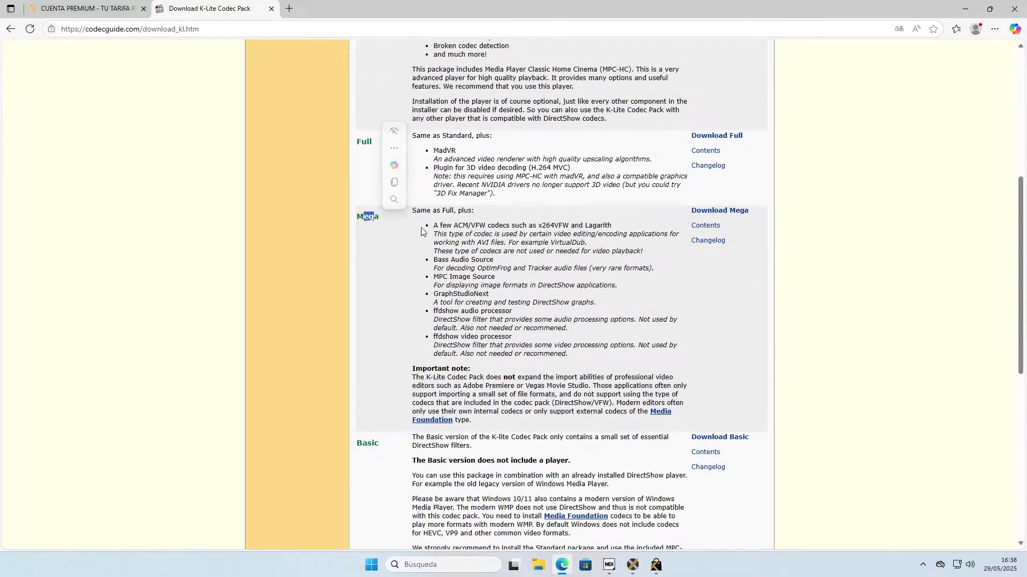
left_click(736, 215)
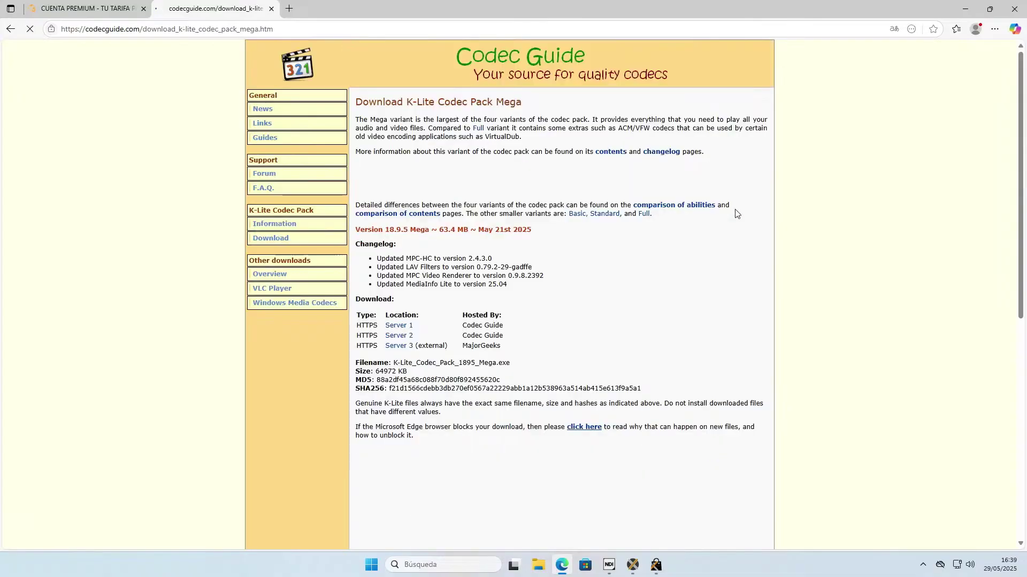
Download K-Lite_Codec_Pack_1895_Mega.exe from Server 1, keep it past SmartScreen, run it, and minimize Edge.
left_click(403, 328)
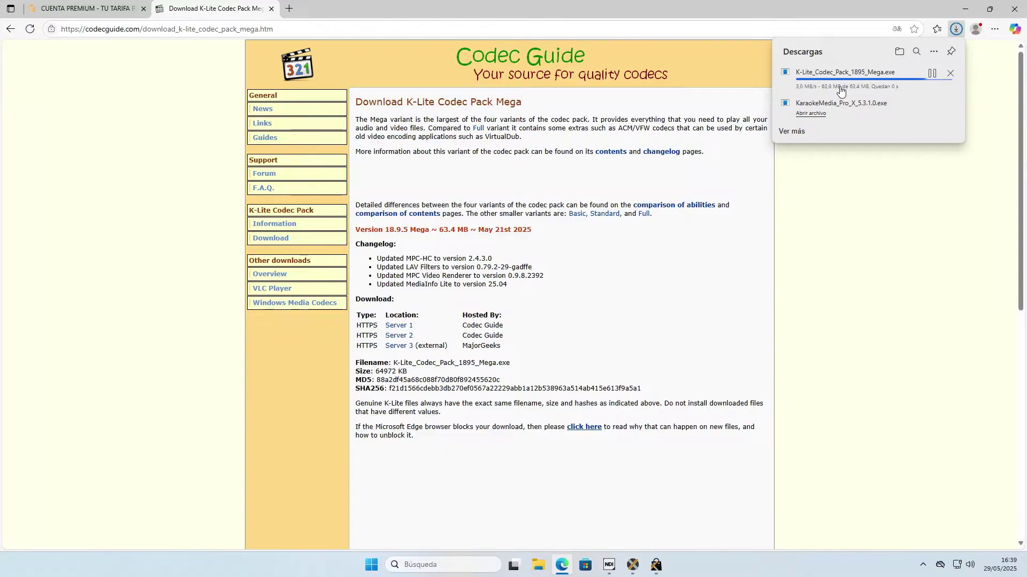
mouse_move(902, 92)
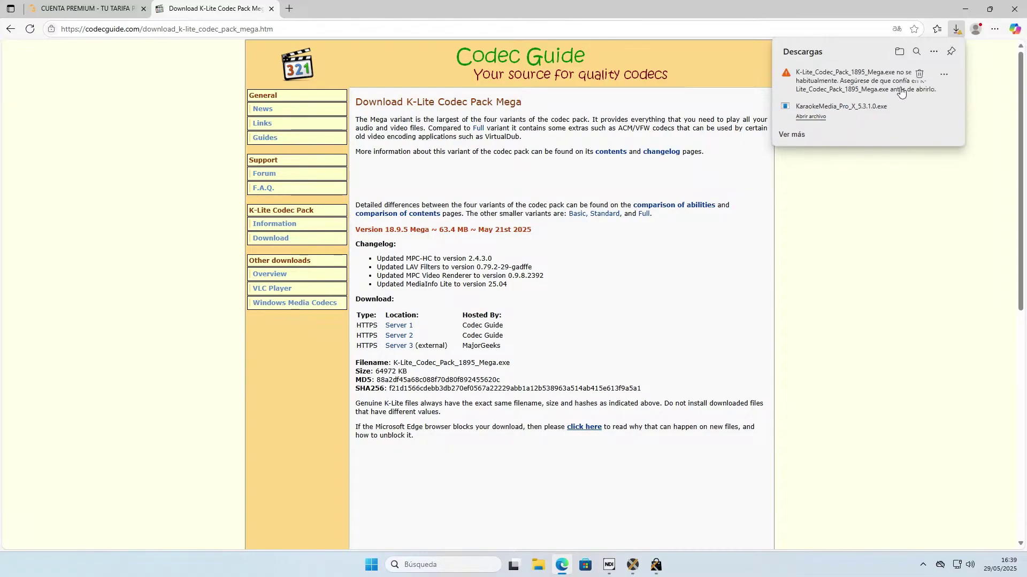
left_click(945, 75)
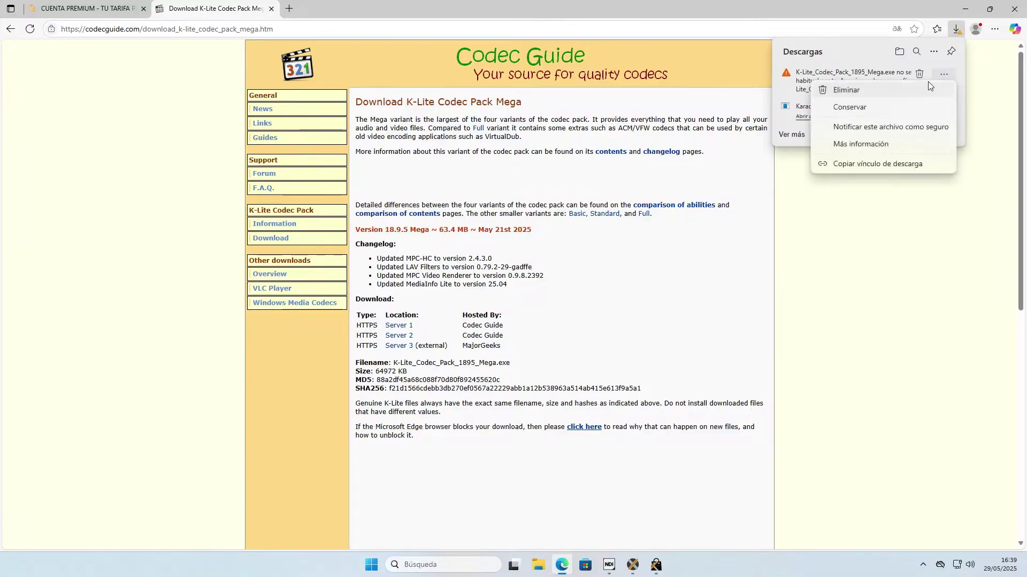
left_click(864, 111)
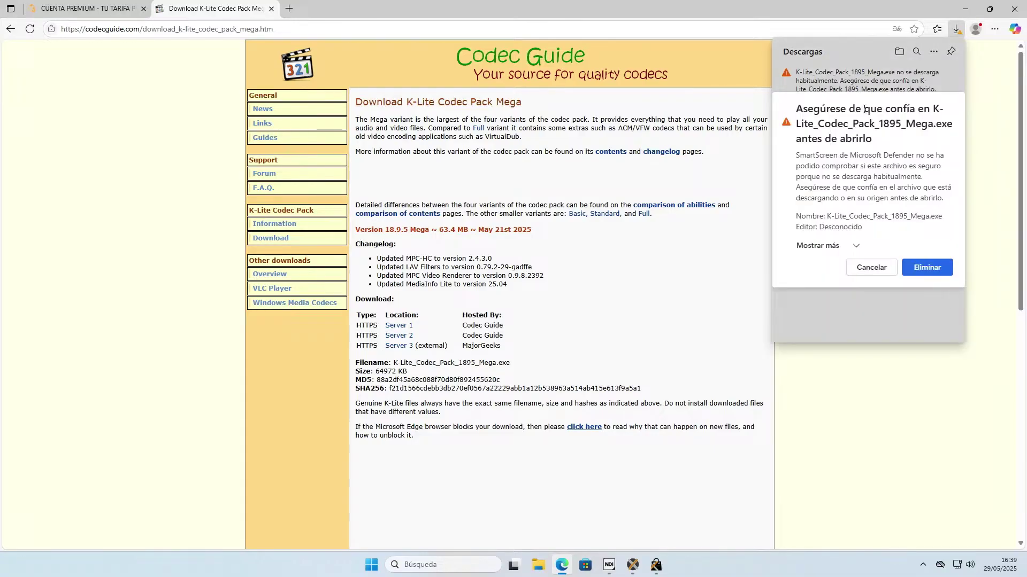
left_click(855, 246)
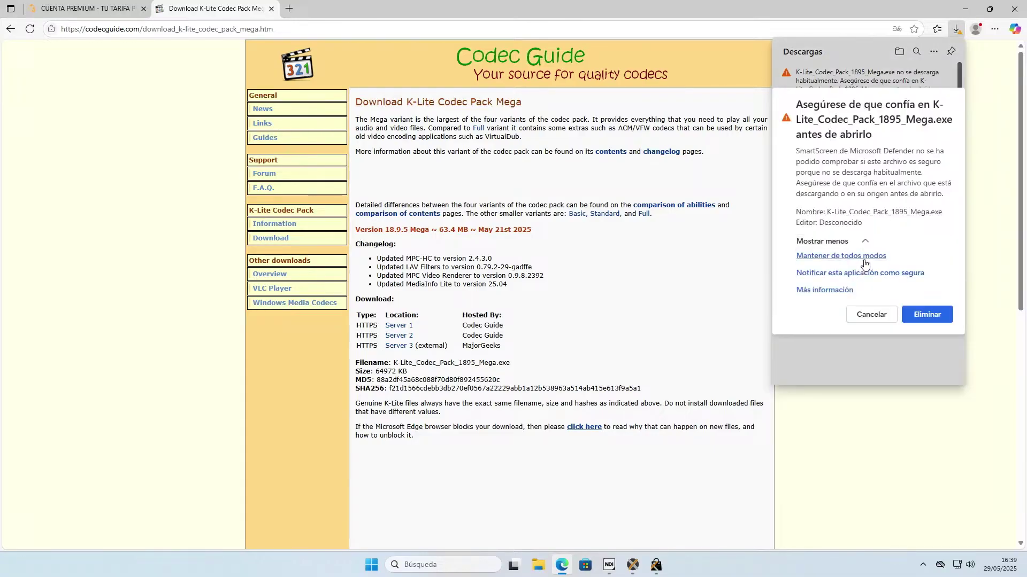
left_click(861, 257)
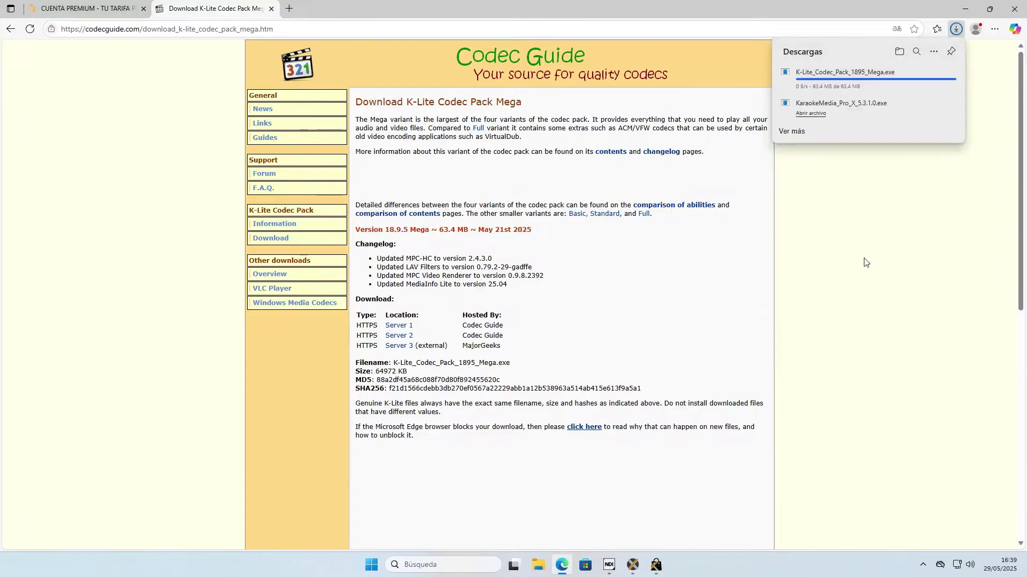
left_click(819, 83)
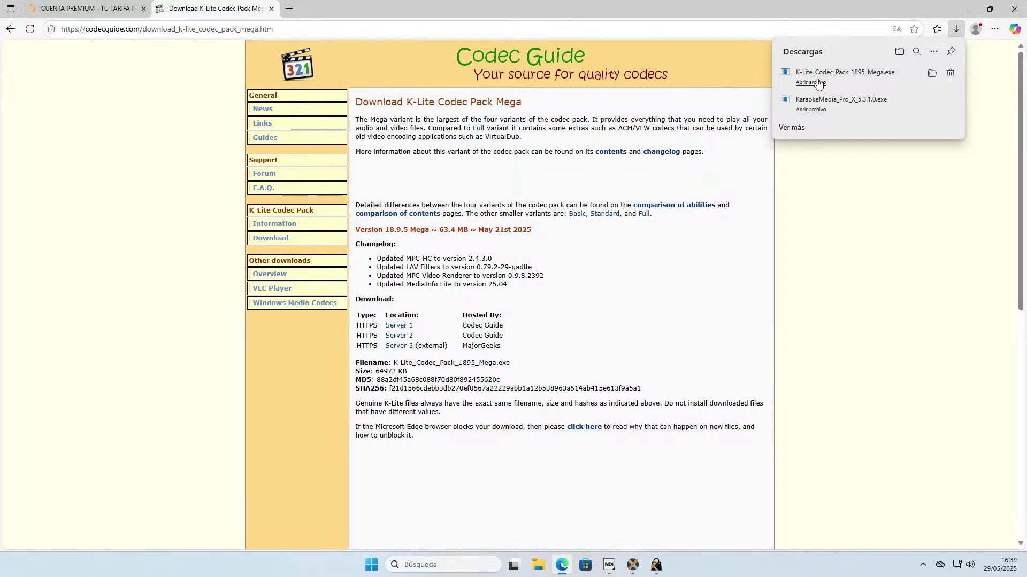
left_click(957, 8)
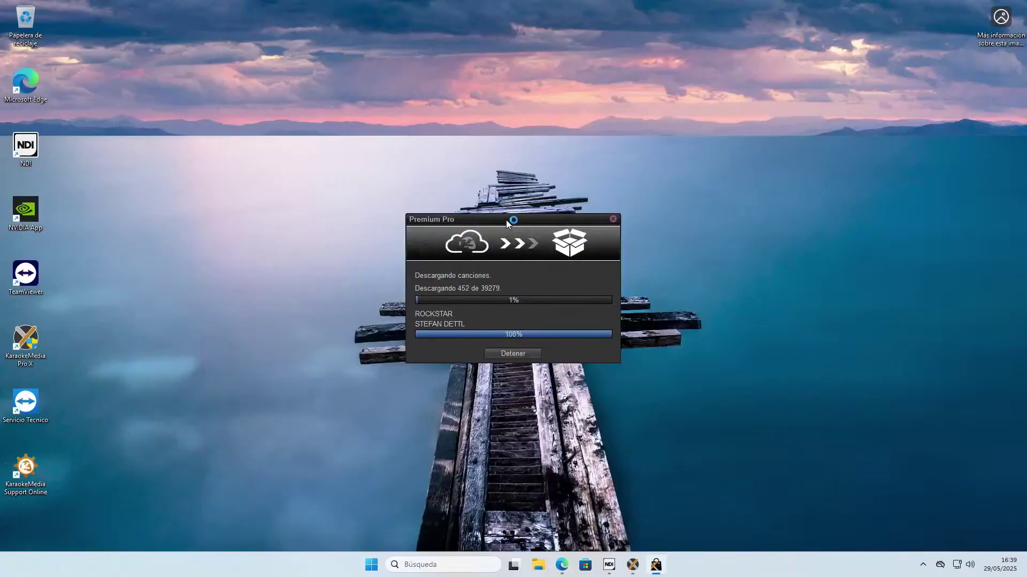
Move the song download window aside and accept the default installer settings through the audio configuration page.
left_click_drag(506, 219, 802, 248)
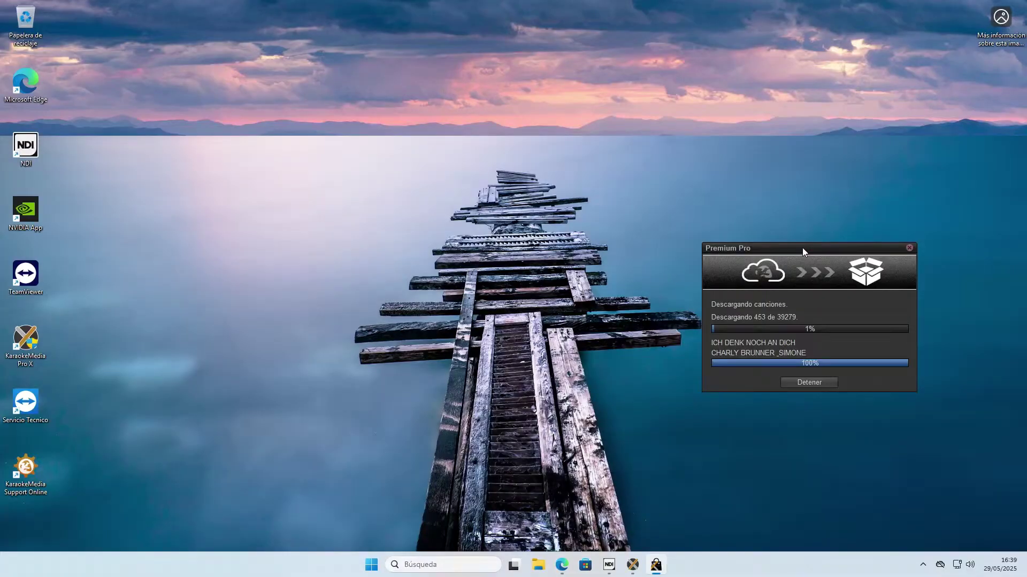
left_click(587, 400)
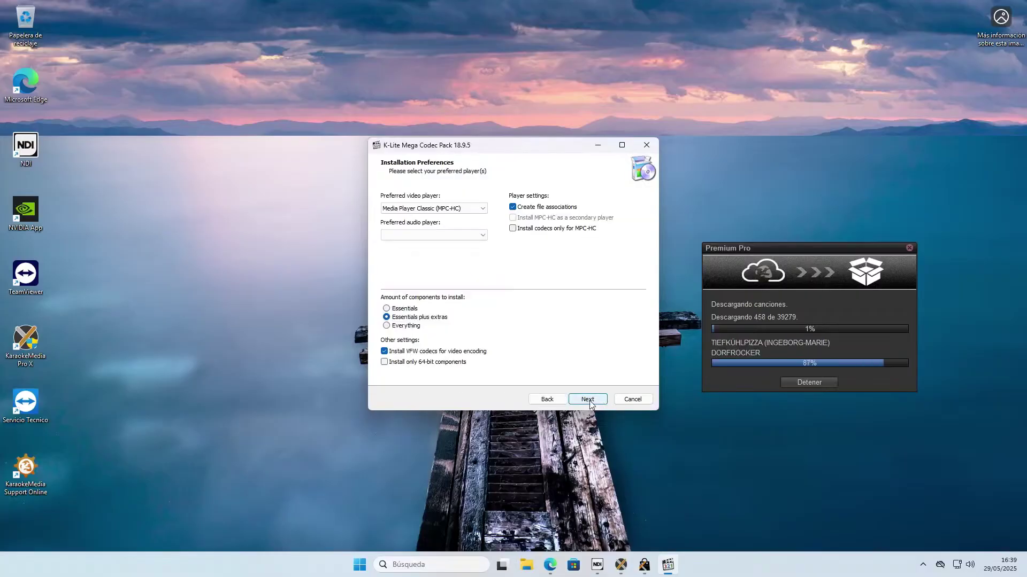
left_click(588, 401)
left_click(590, 403)
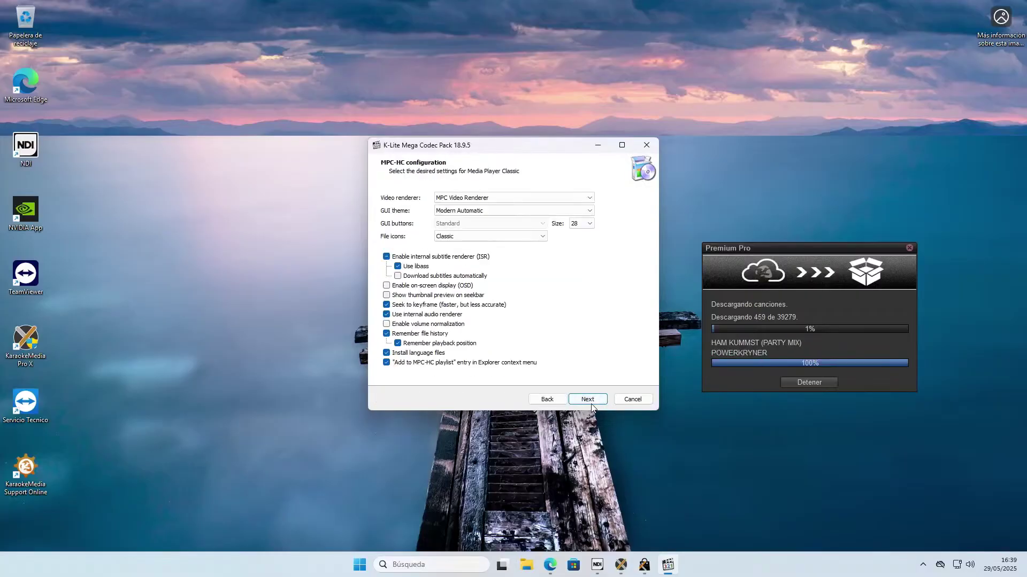
left_click(593, 402)
left_click(588, 400)
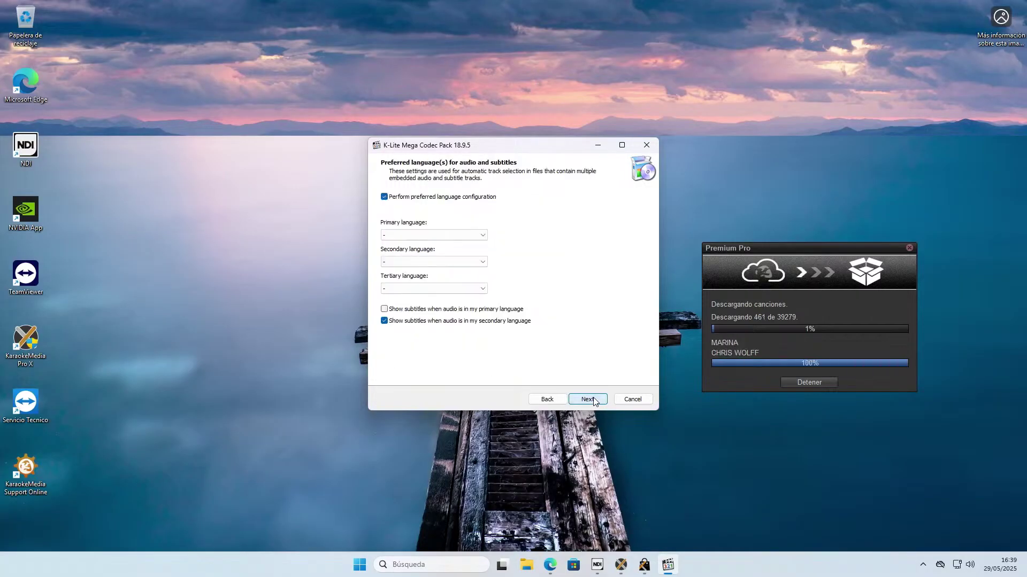
left_click(588, 400)
left_click(588, 400)
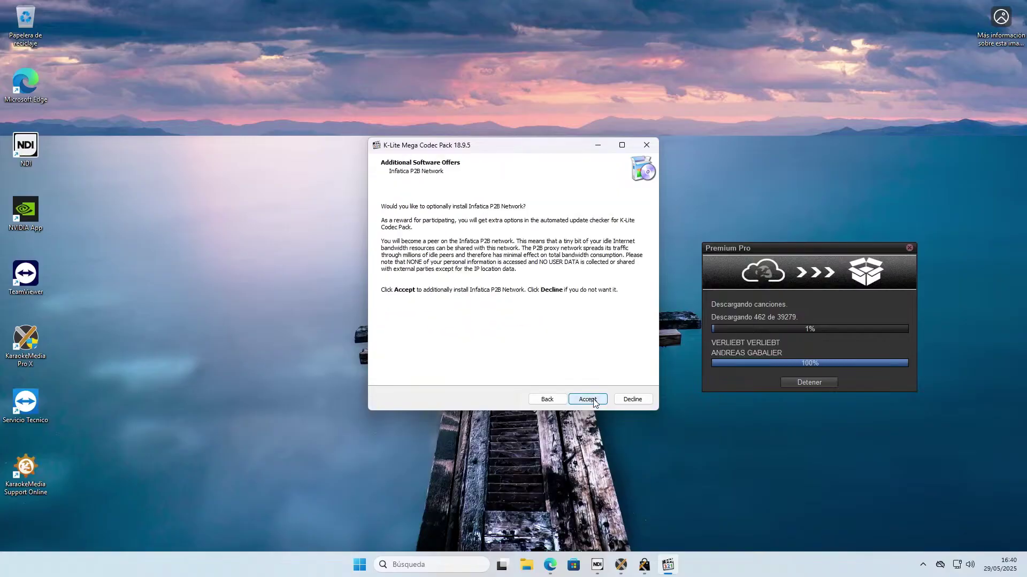
Accept the Infatica offer, install K-Lite Mega 18.9.5, finish, and close the Edge tips page.
left_click(588, 400)
left_click(588, 400)
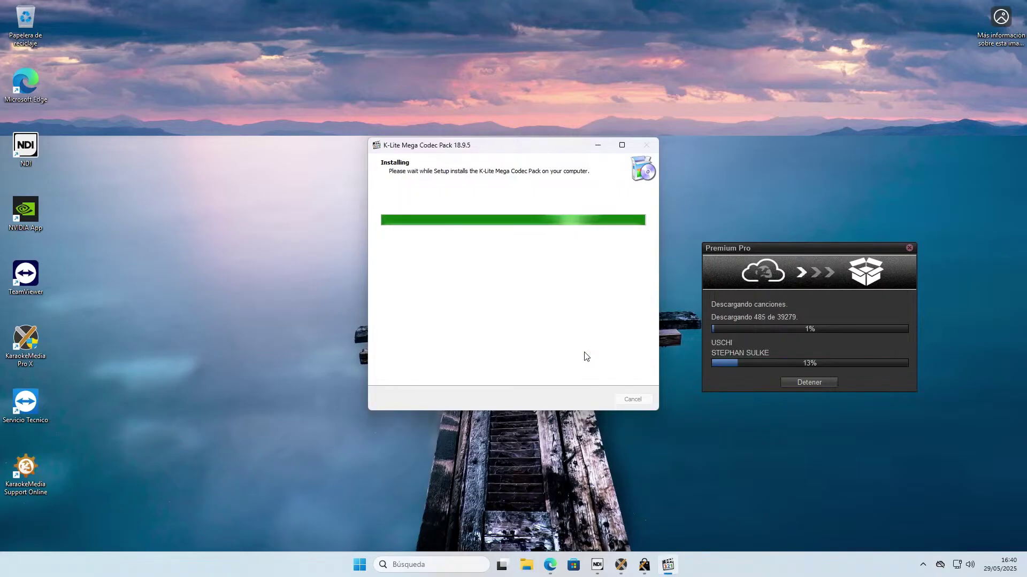
left_click(588, 400)
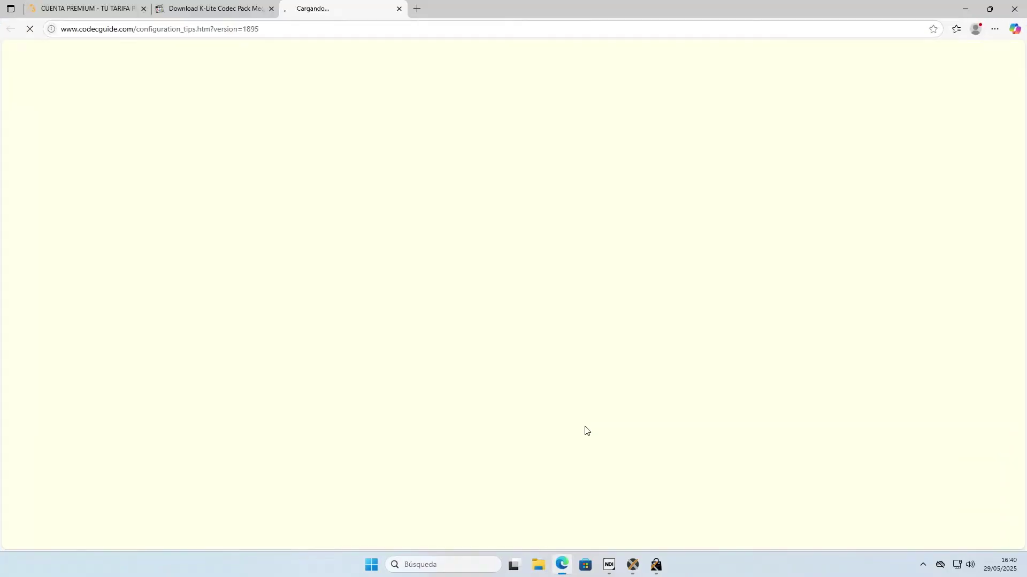
left_click(1014, 8)
Open the C:\KARAOKEMEDIA_KM3 folder in File Explorer.
mouse_move(632, 564)
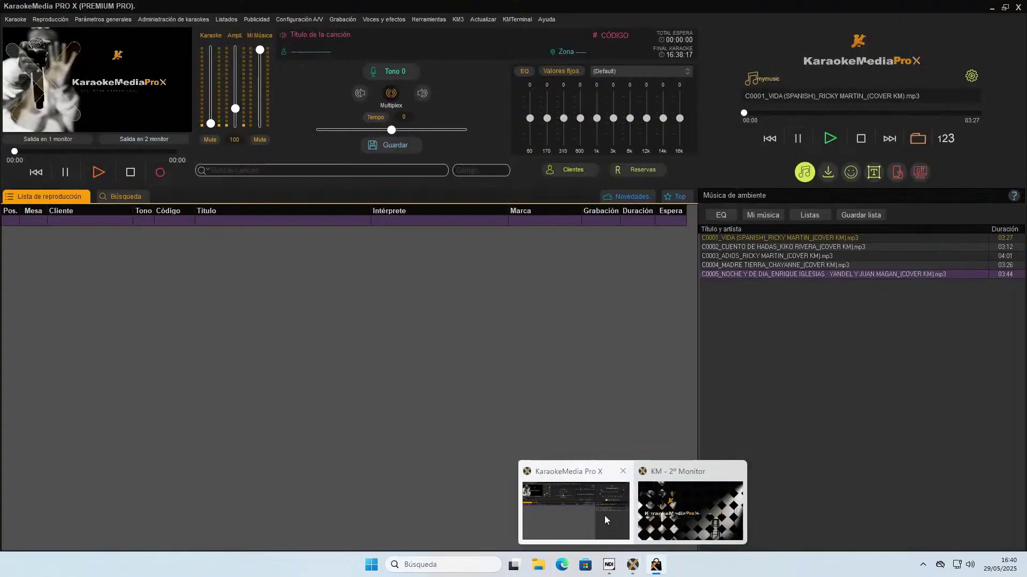
left_click(588, 520)
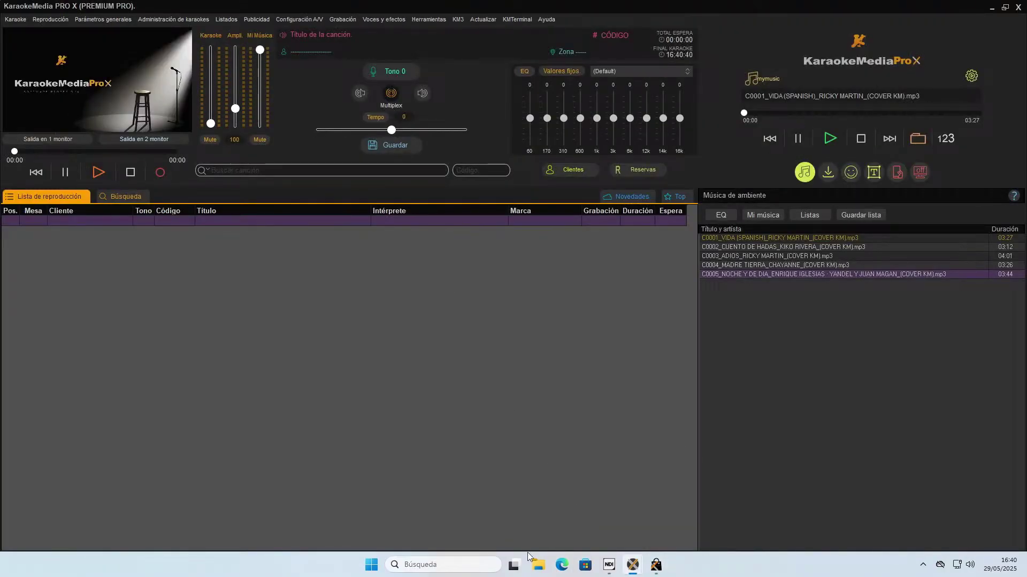
left_click(421, 565)
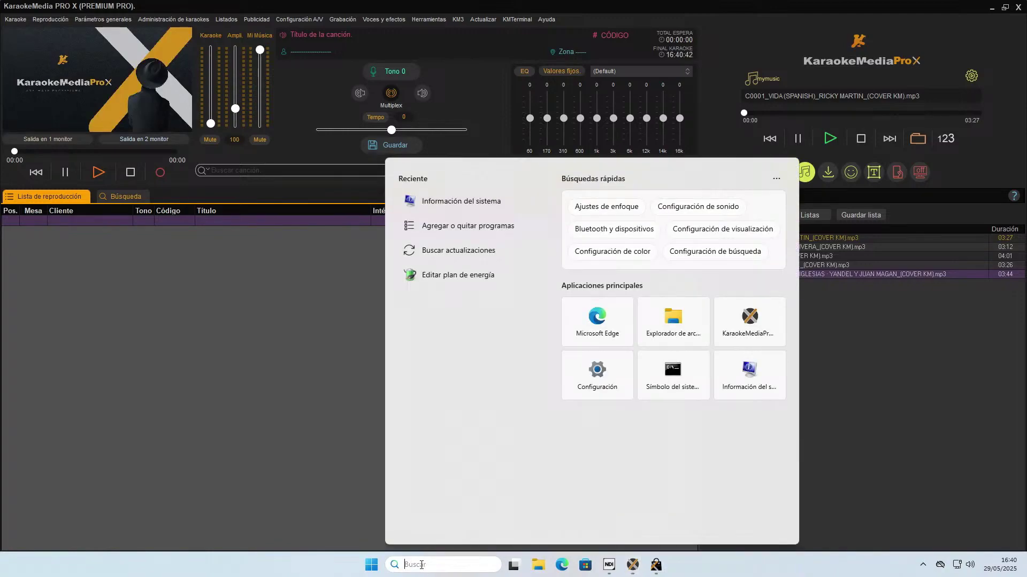
type("bloc")
key("BackSpace")
key("BackSpace")
key("BackSpace")
key("BackSpace")
left_click(682, 326)
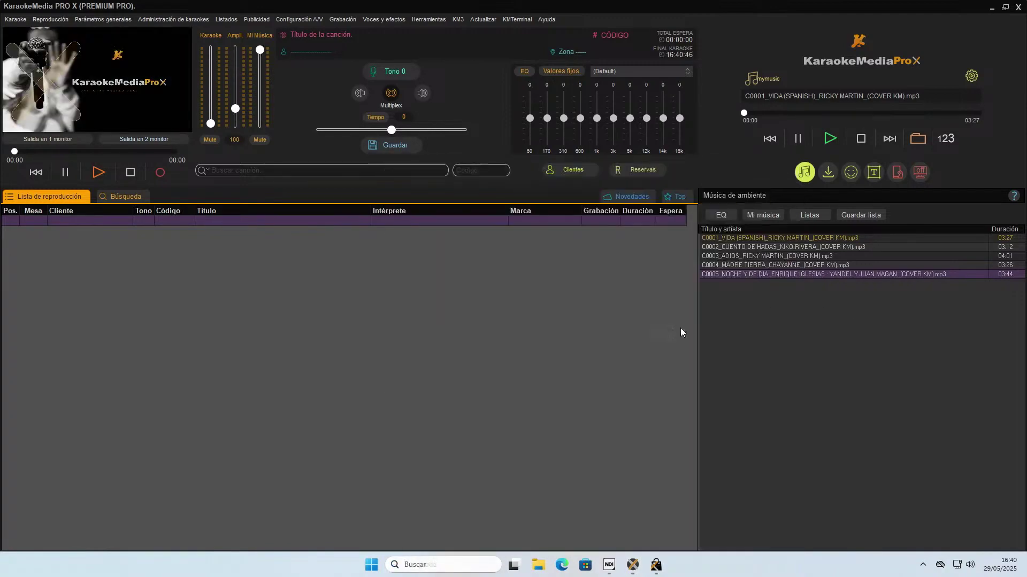
left_click(262, 382)
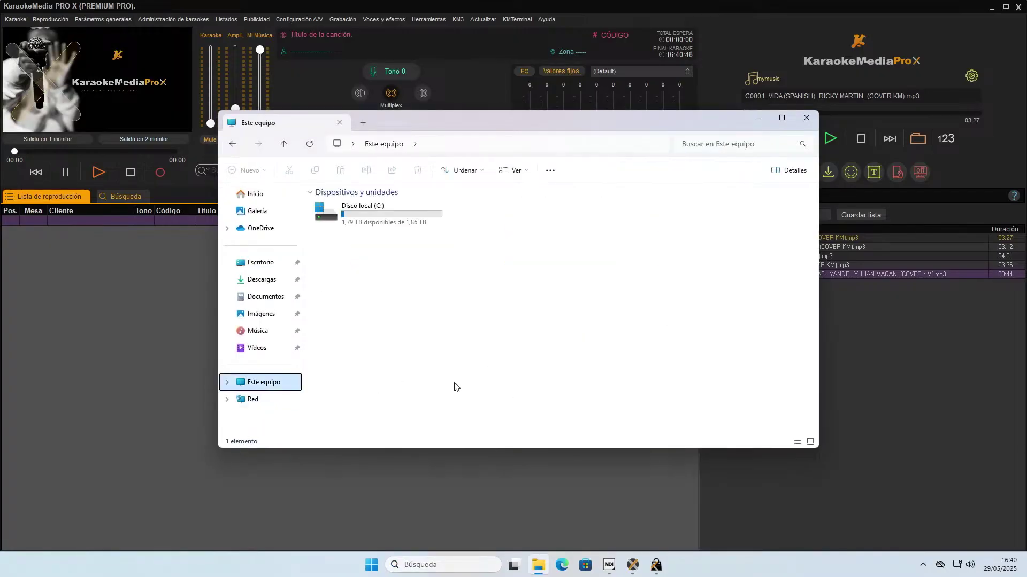
double_click(363, 213)
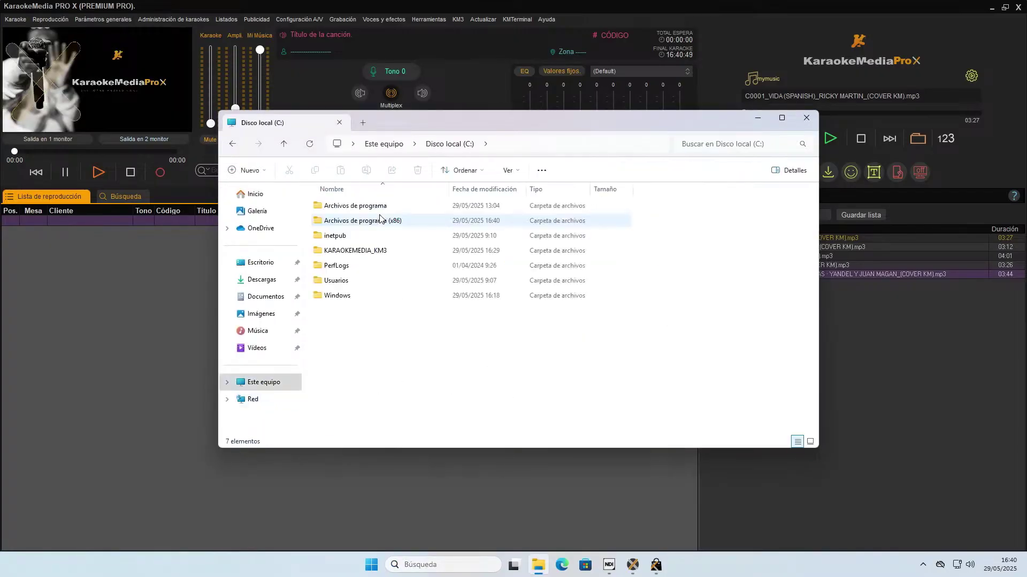
left_click(384, 250)
double_click(384, 250)
Create a folder named 'videos' in KARAOKEMEDIA_KM3 and open it.
right_click(370, 311)
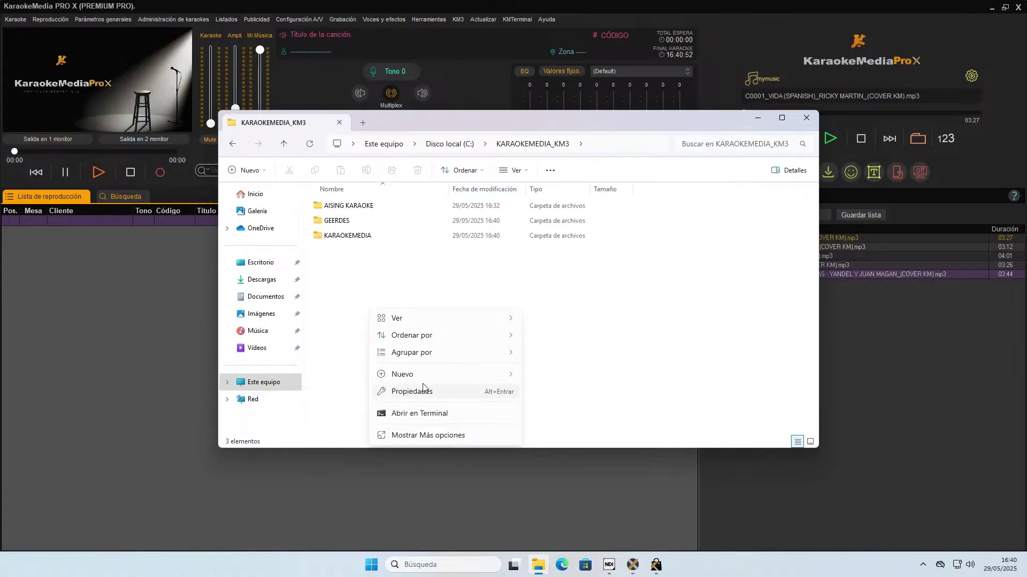
mouse_move(423, 375)
left_click(547, 375)
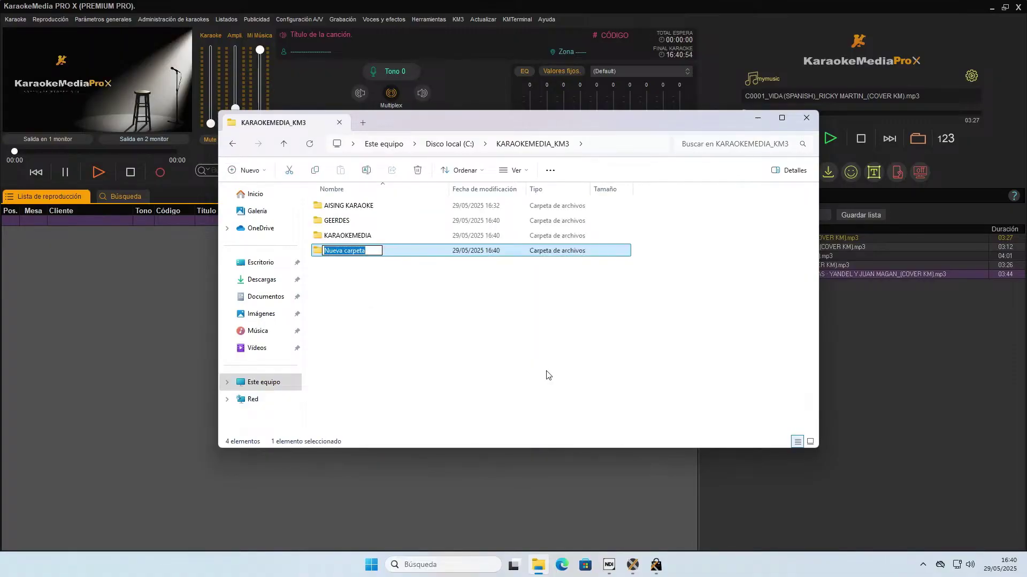
type("videos")
key("Return")
key("Return")
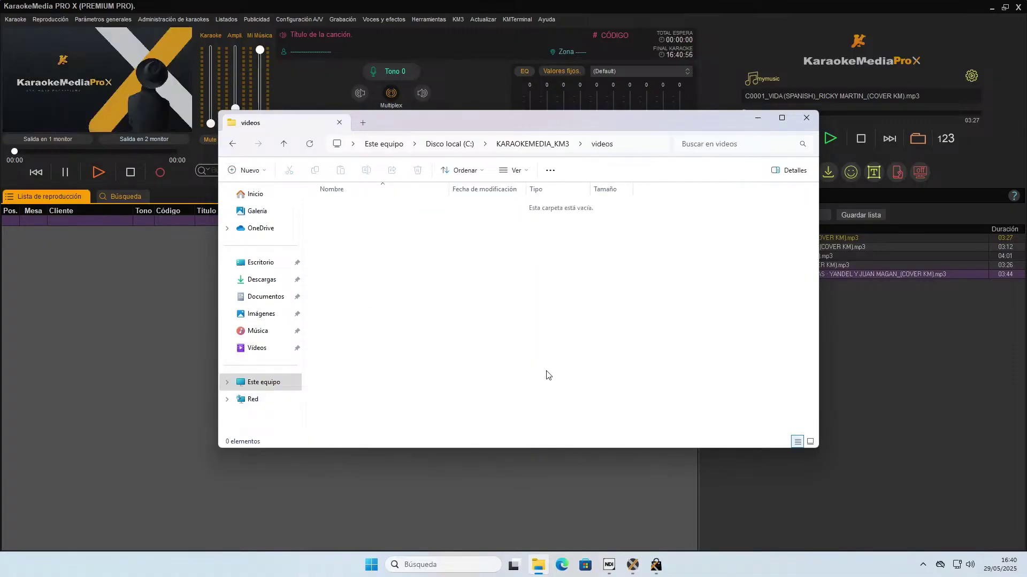
Add a new text document with its default name inside videos.
right_click(429, 272)
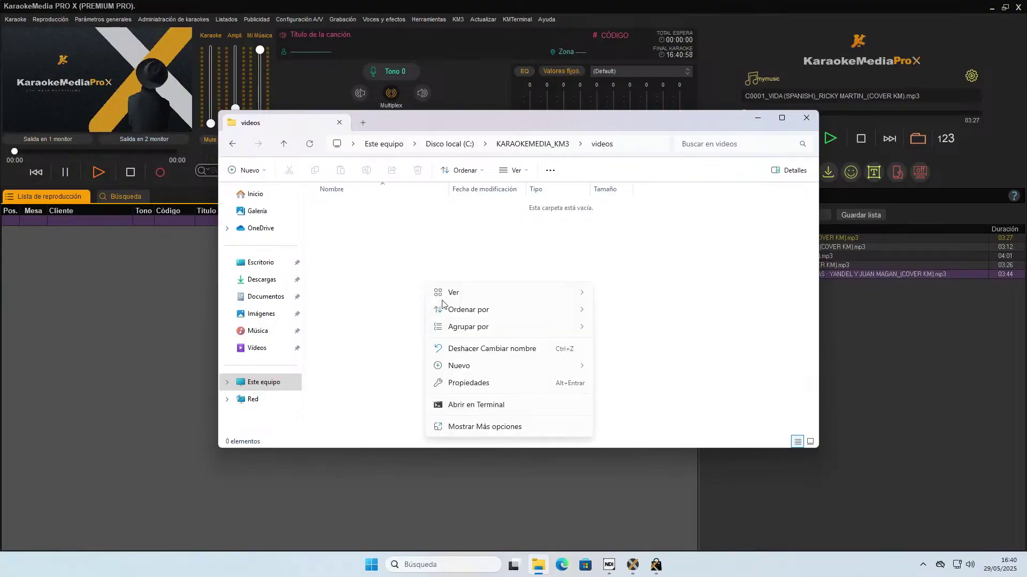
mouse_move(481, 367)
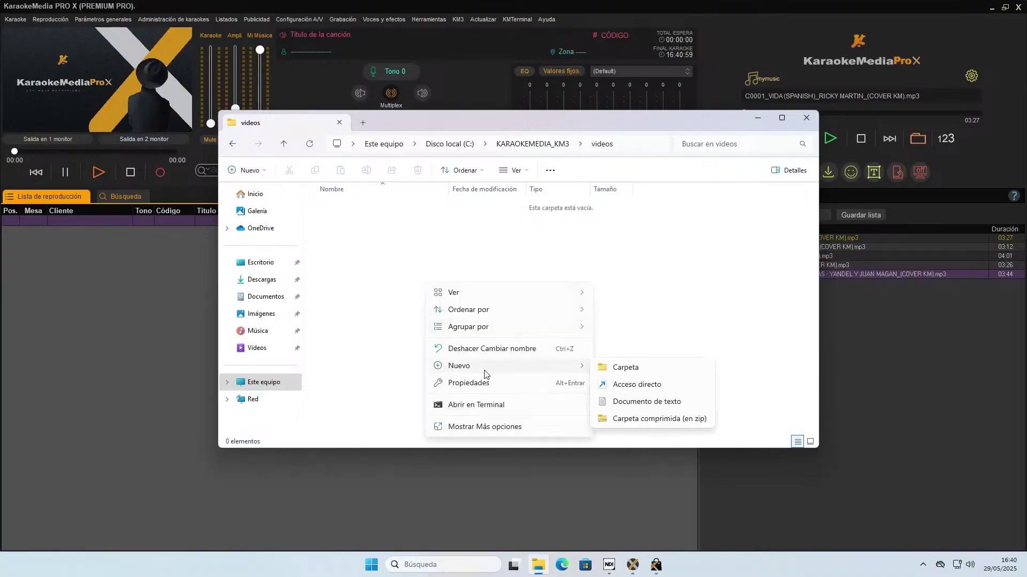
left_click(653, 405)
left_click(550, 362)
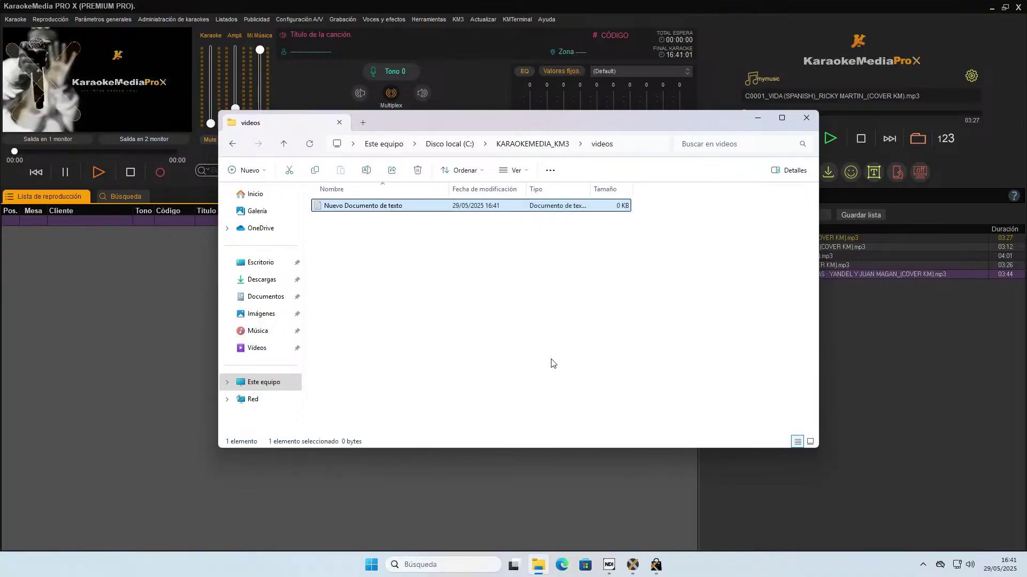
Rename 'Nuevo Documento de texto' to 'Es999001_tituto_interprete' using F2.
left_click(342, 208)
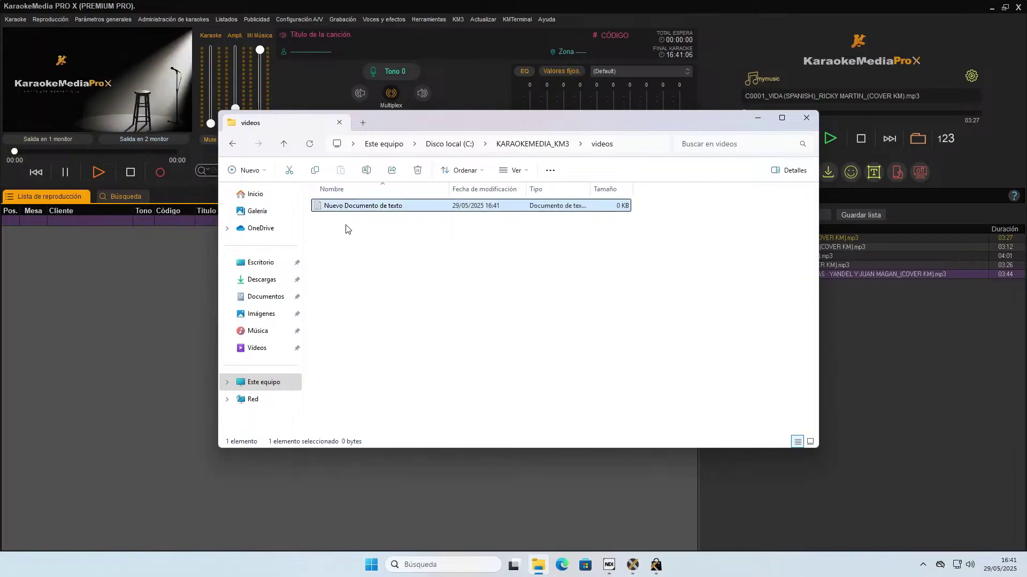
key("F2")
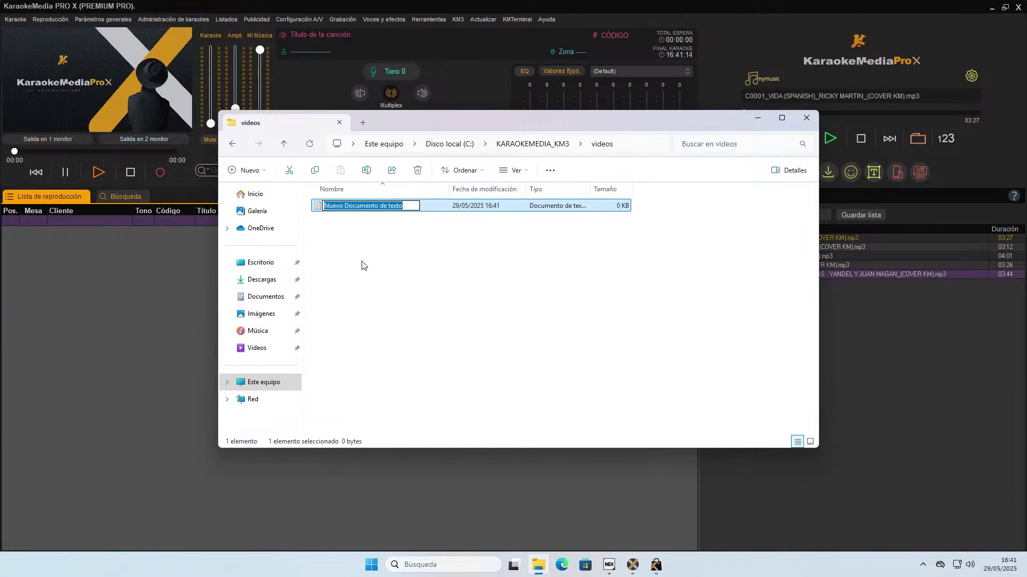
type("Es")
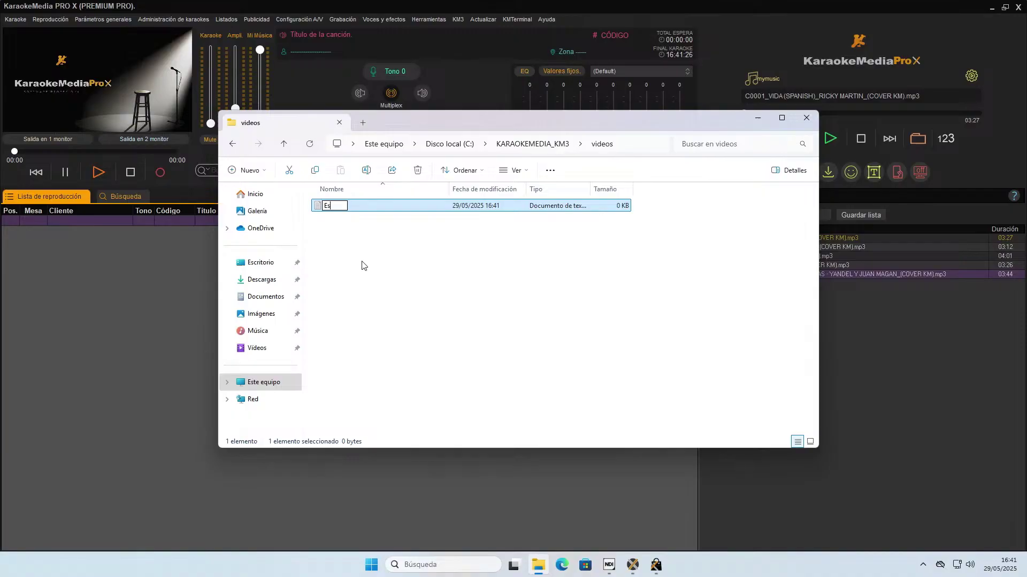
type("999")
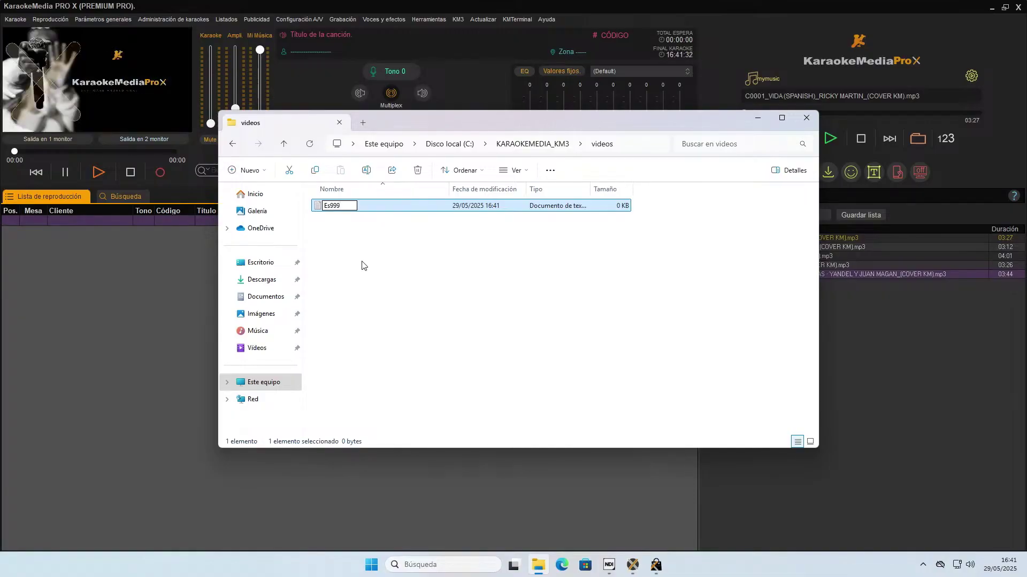
type("001_")
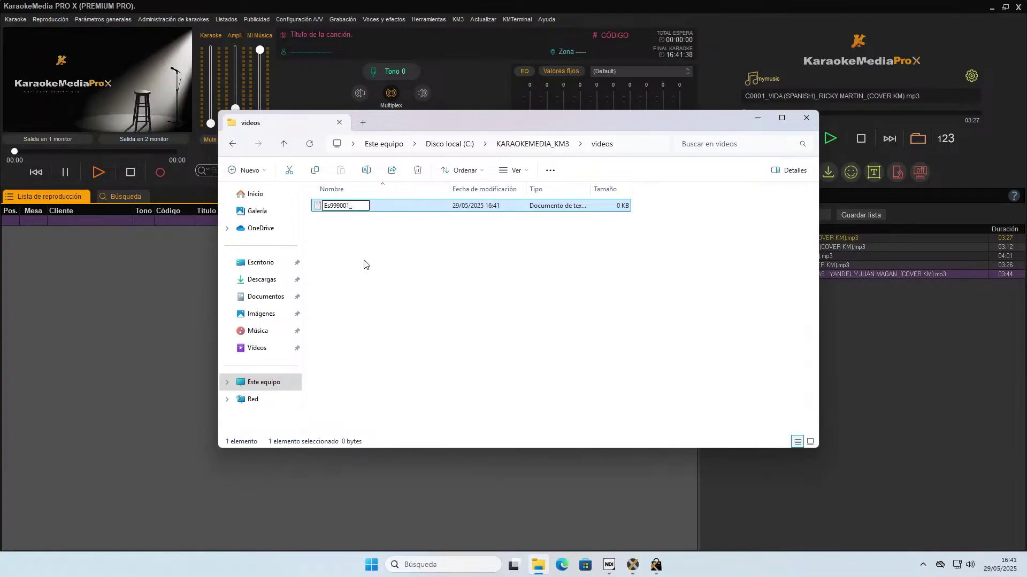
type("tituto_")
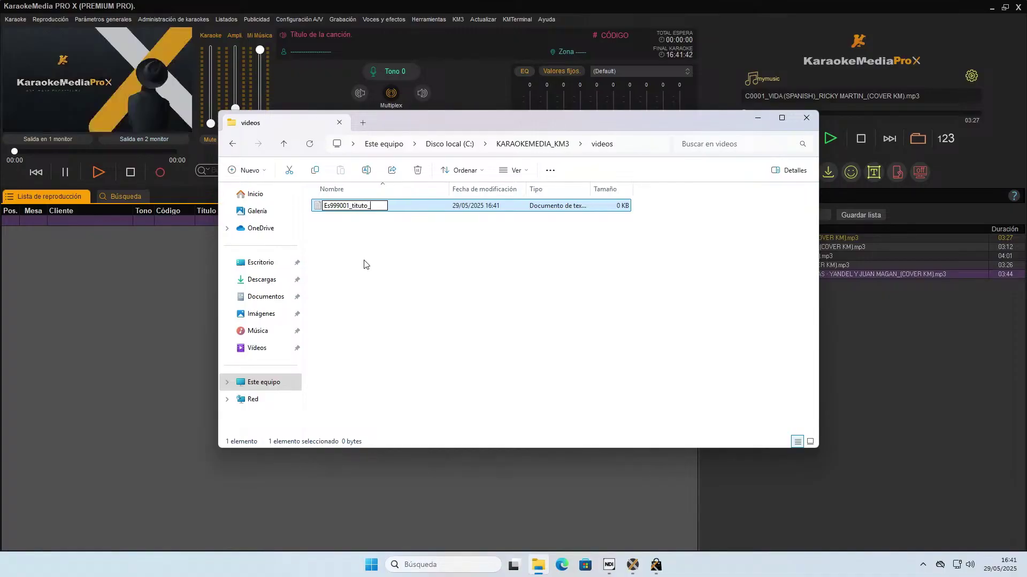
type("interprete")
key("Return")
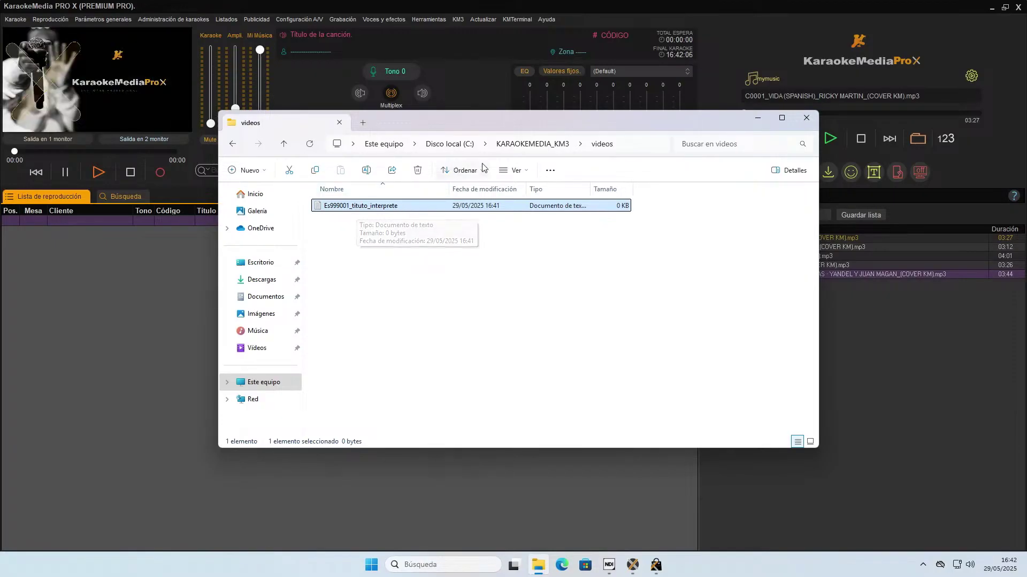
Browse the AISING KARAOKE folder with the name column widened, then return to KARAOKEMEDIA_KM3.
left_click(540, 144)
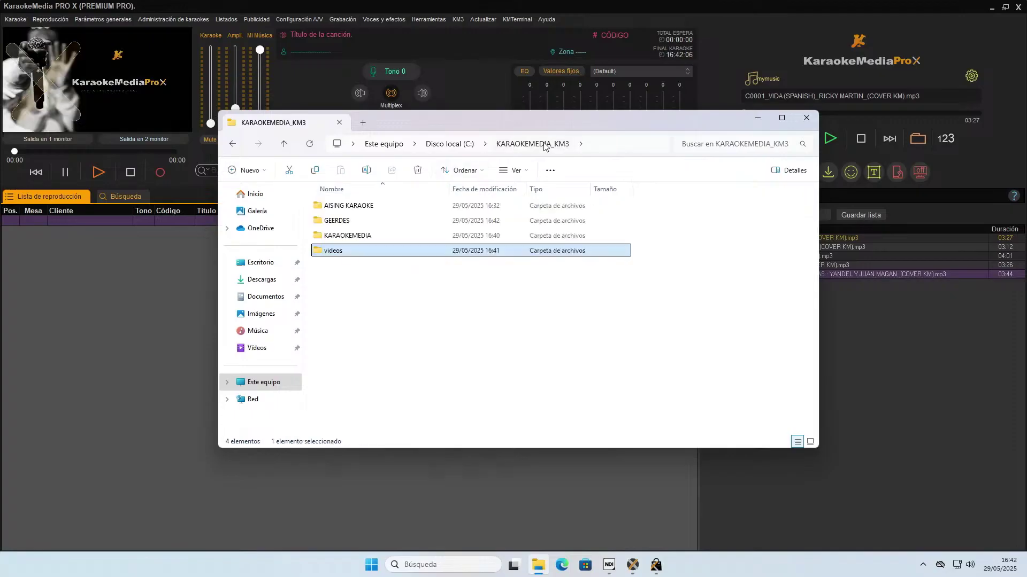
double_click(362, 207)
left_click_drag(449, 189, 517, 189)
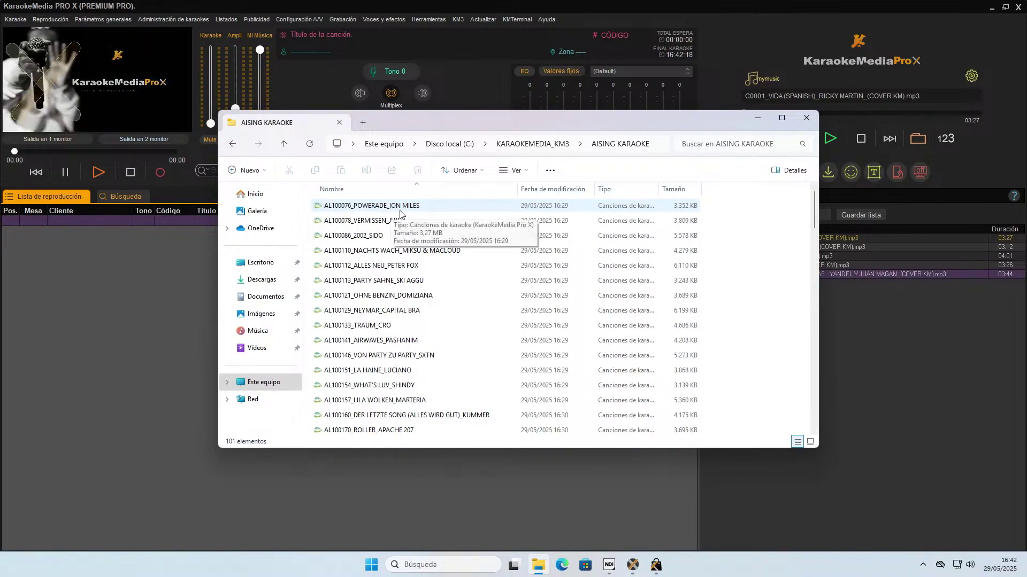
left_click(232, 144)
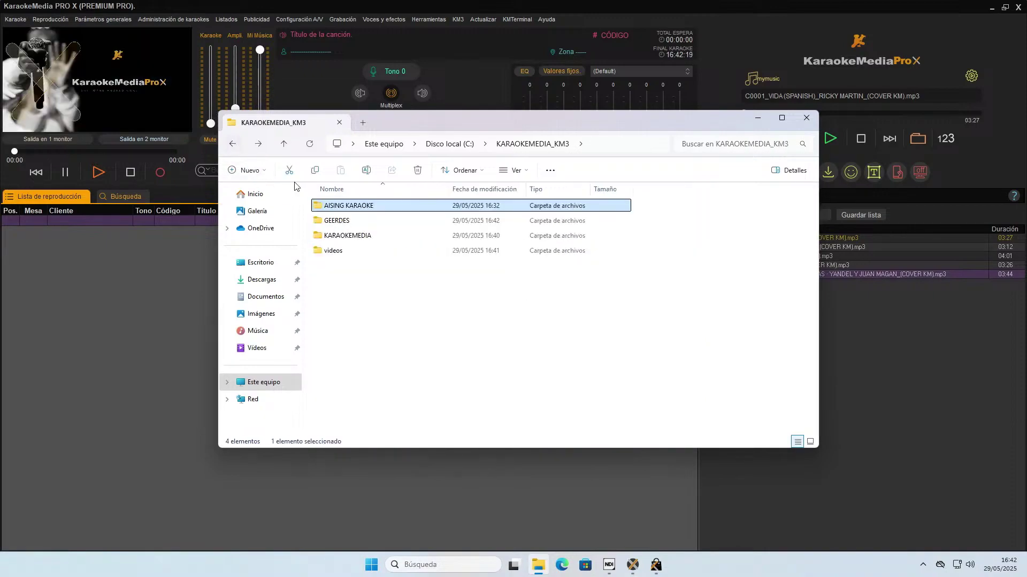
Browse the KARAOKEMEDIA folder, select ES24091_SALIR_EXTREMODURO, go back, and close File Explorer.
double_click(338, 237)
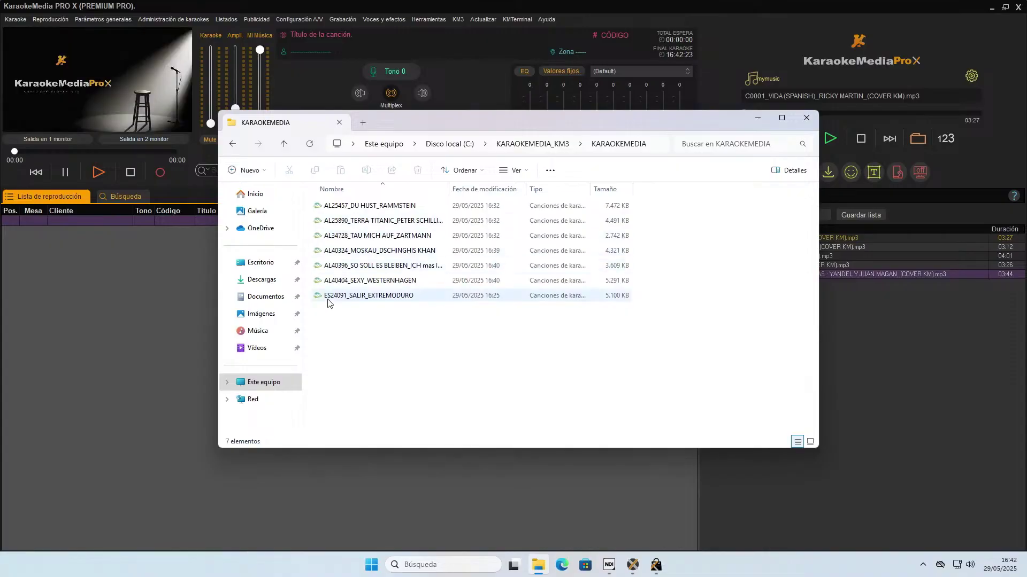
left_click(355, 301)
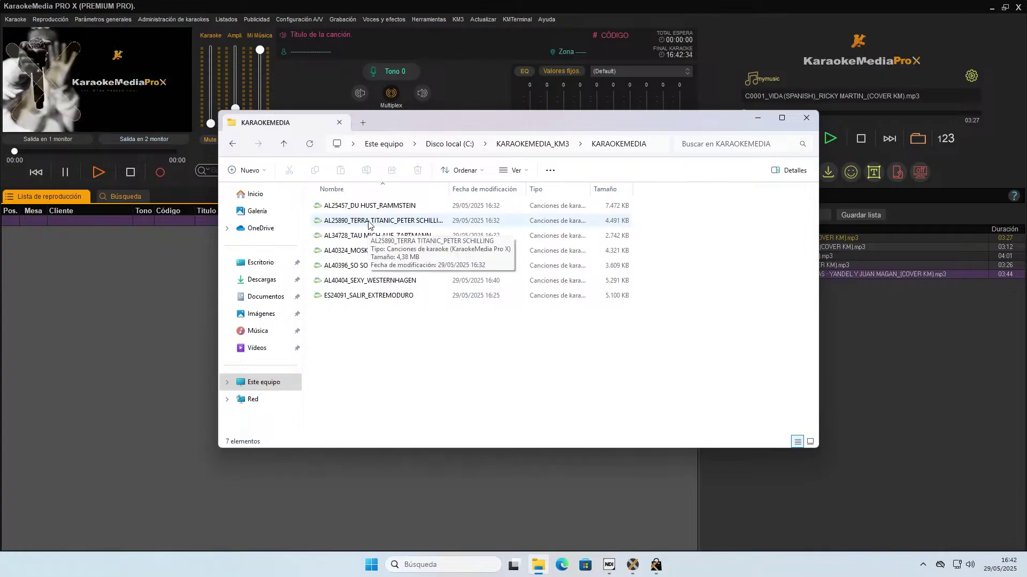
left_click(232, 151)
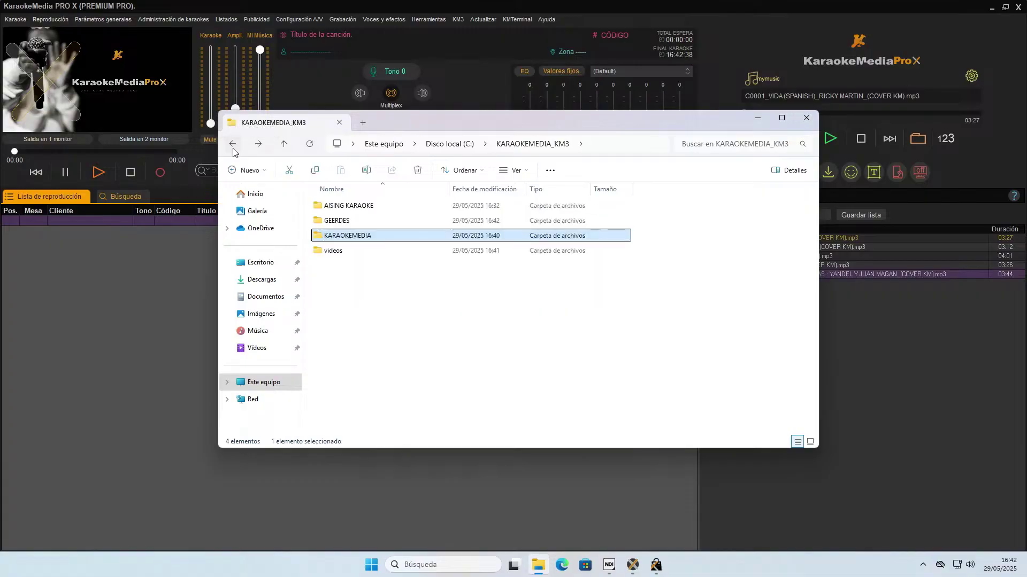
left_click(806, 118)
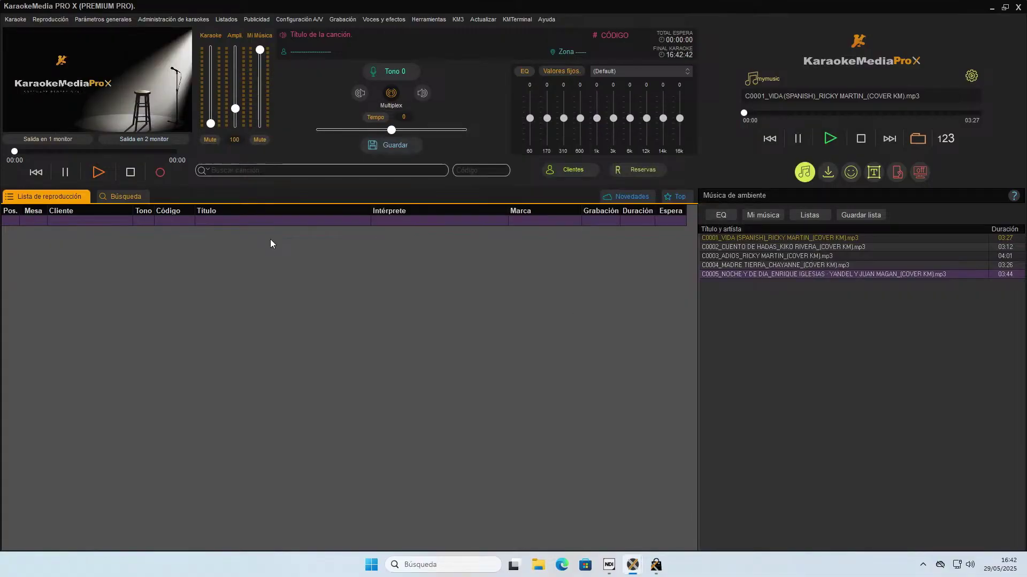
Start Administración de karaokes > Introducir nuevos karaokes in 'Soy usuario experto' advanced mode.
left_click(172, 23)
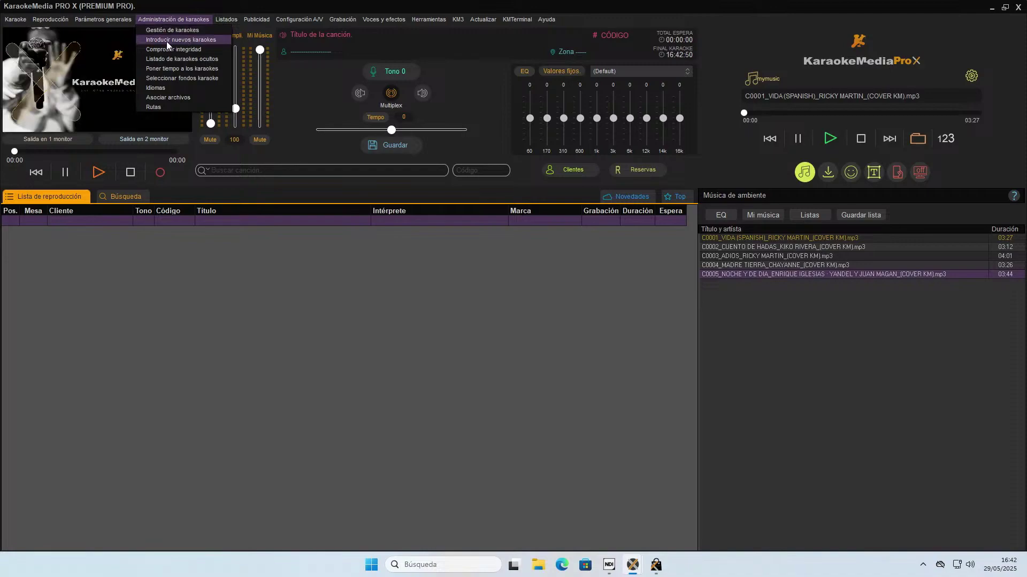
left_click(167, 41)
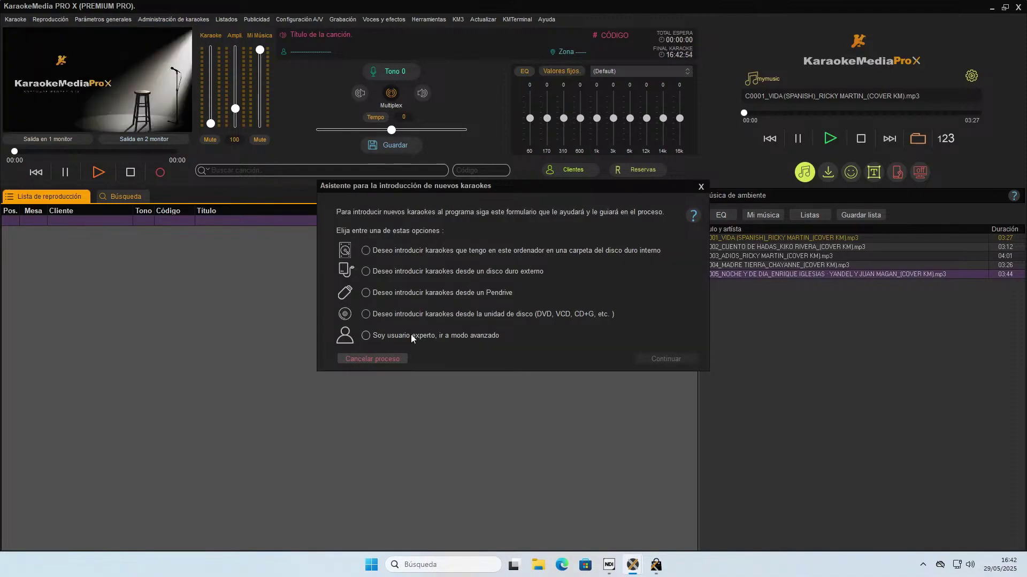
left_click(369, 337)
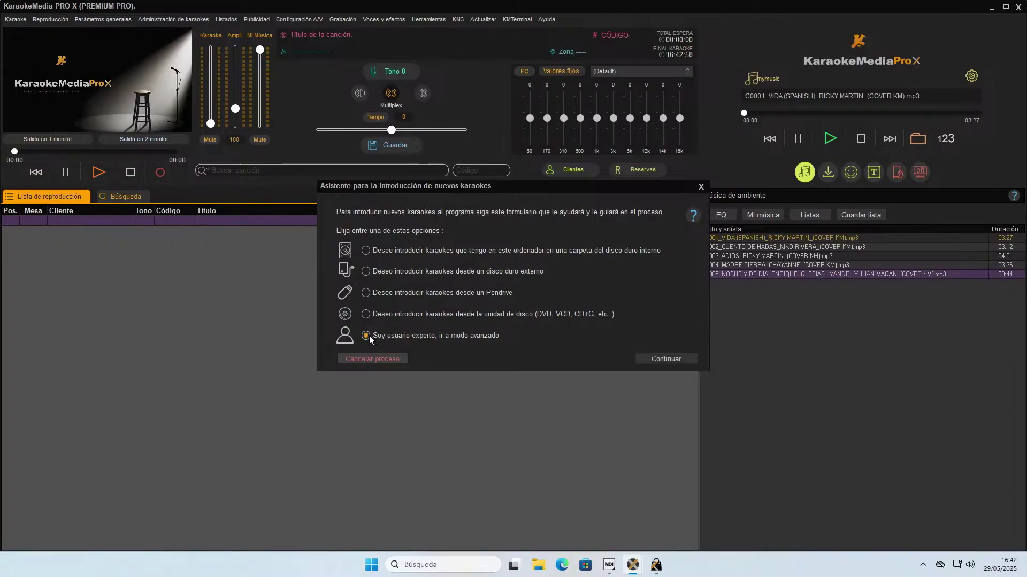
left_click(659, 355)
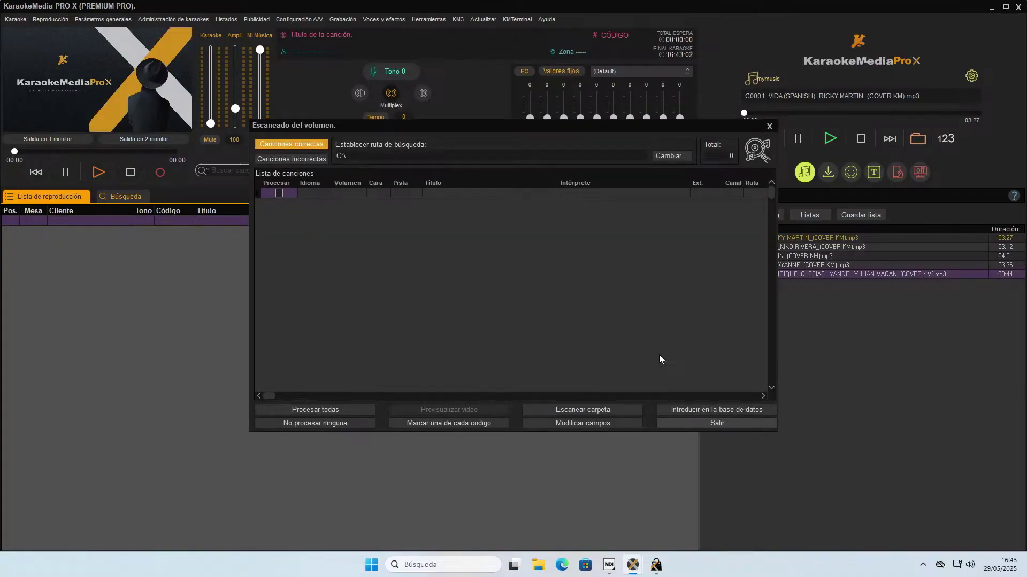
Change the search path to C:\KARAOKEMEDIA_KM3\videos.
left_click(666, 156)
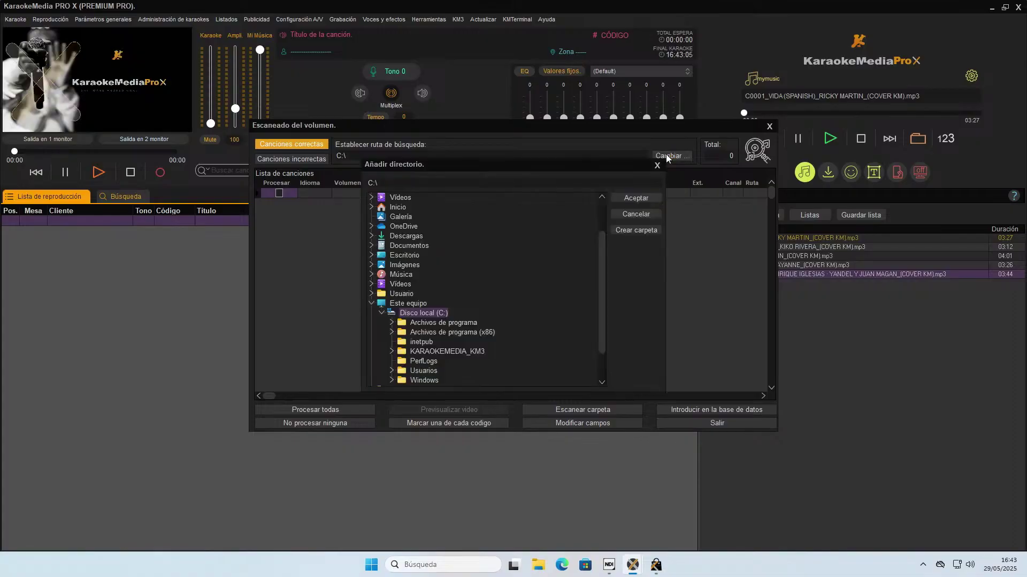
double_click(449, 349)
left_click(430, 380)
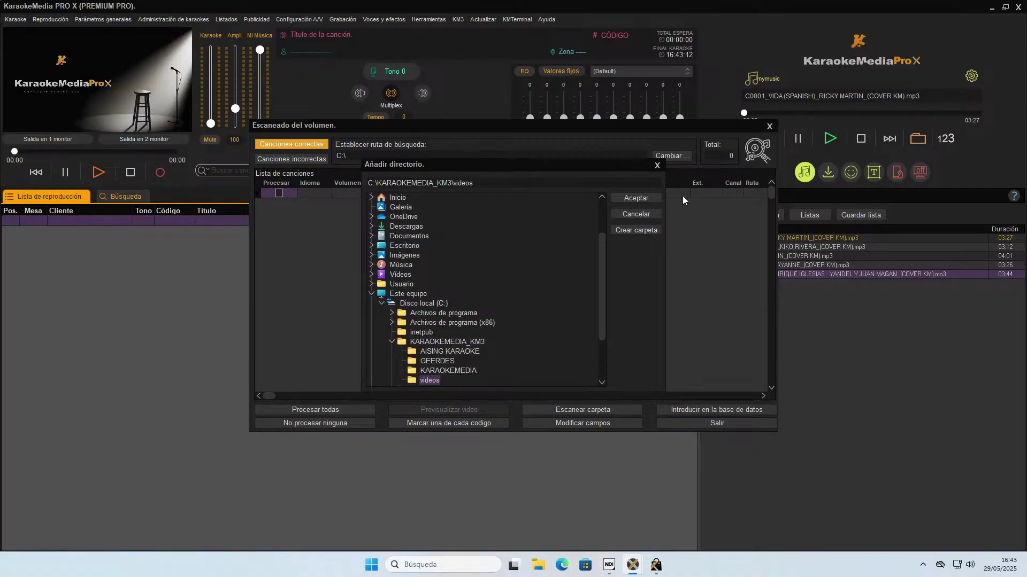
left_click(652, 197)
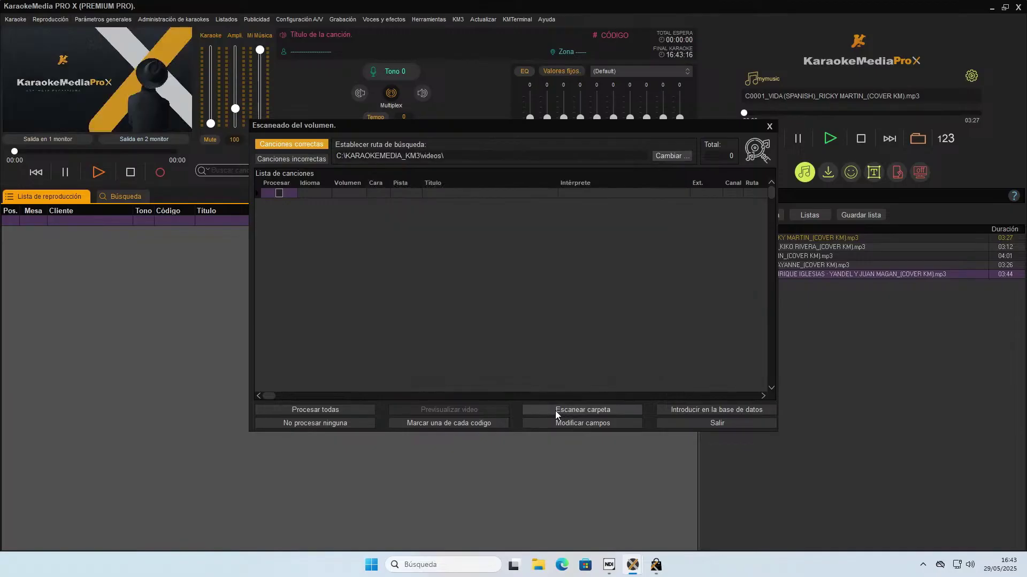
Scan the videos folder, check the incorrect and correct song tabs, and close the scan window.
left_click(574, 409)
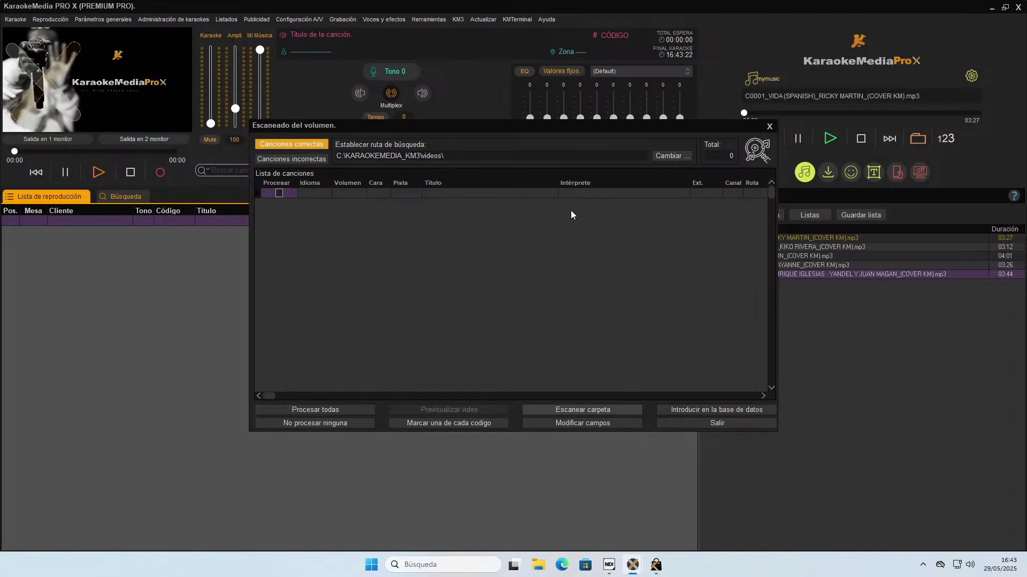
left_click(274, 159)
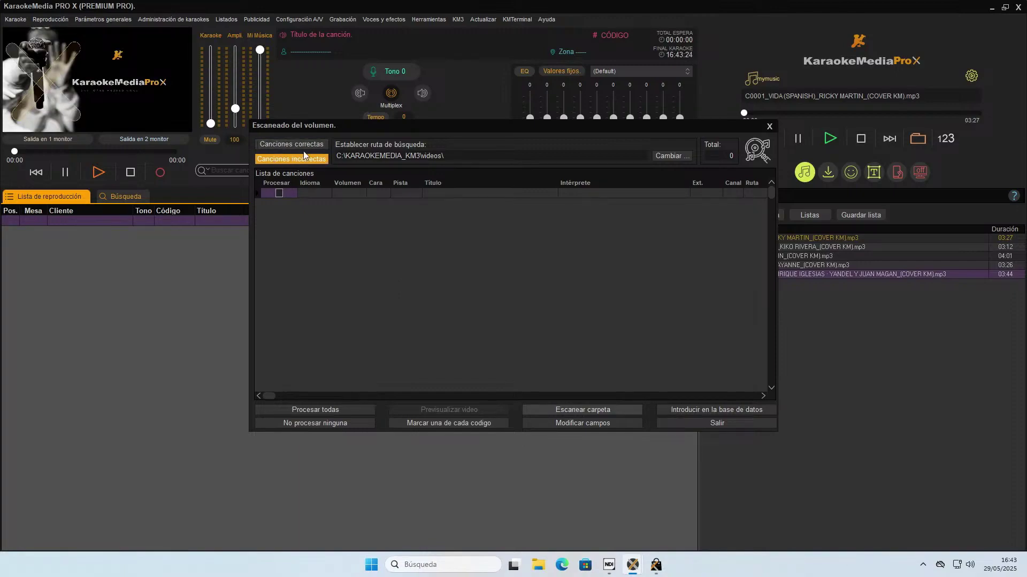
left_click(302, 145)
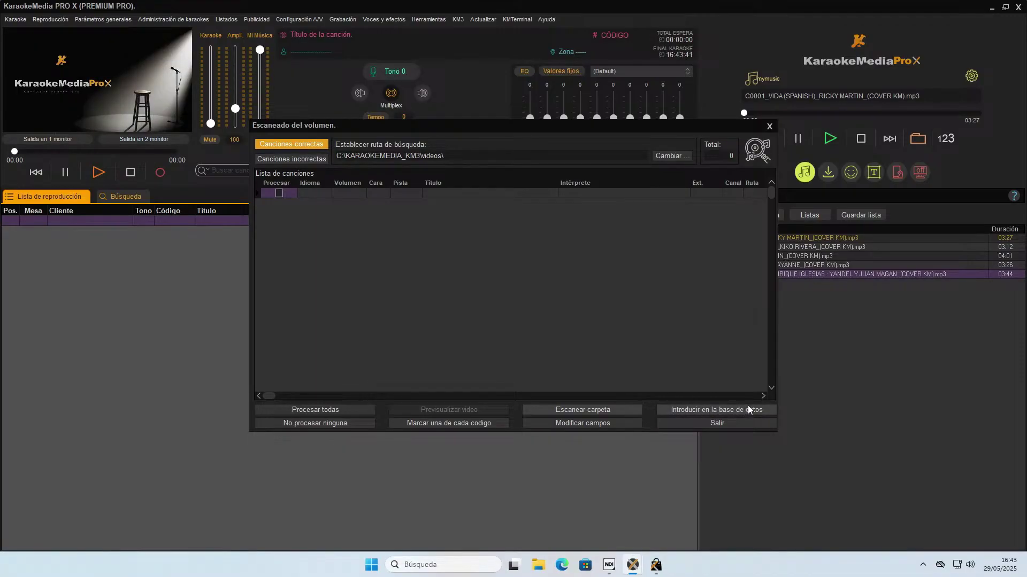
left_click(769, 128)
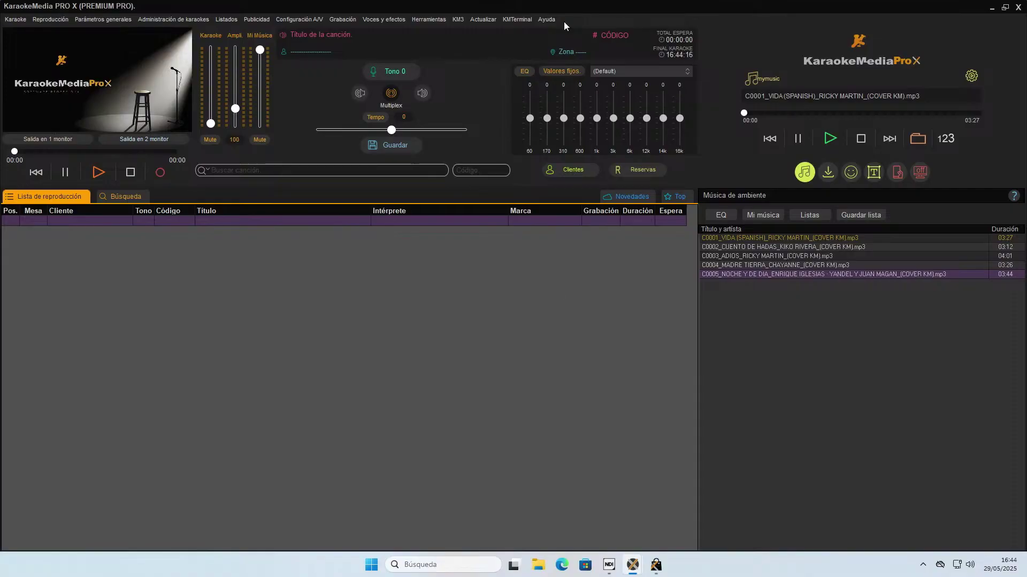
Scroll through Actualizar fondos karaoke, close it without installing, and open the KM3 menu.
left_click(486, 23)
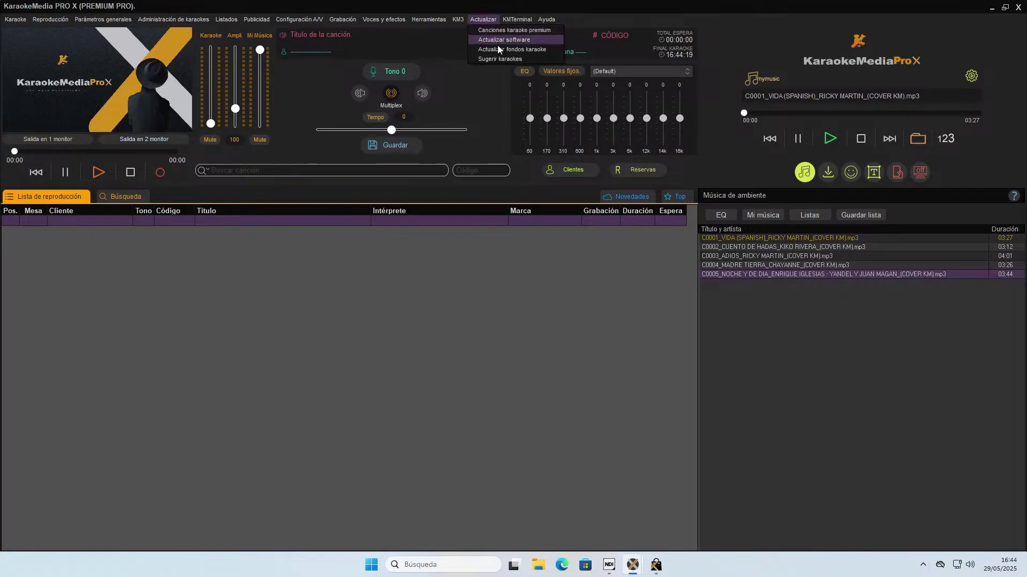
left_click(509, 50)
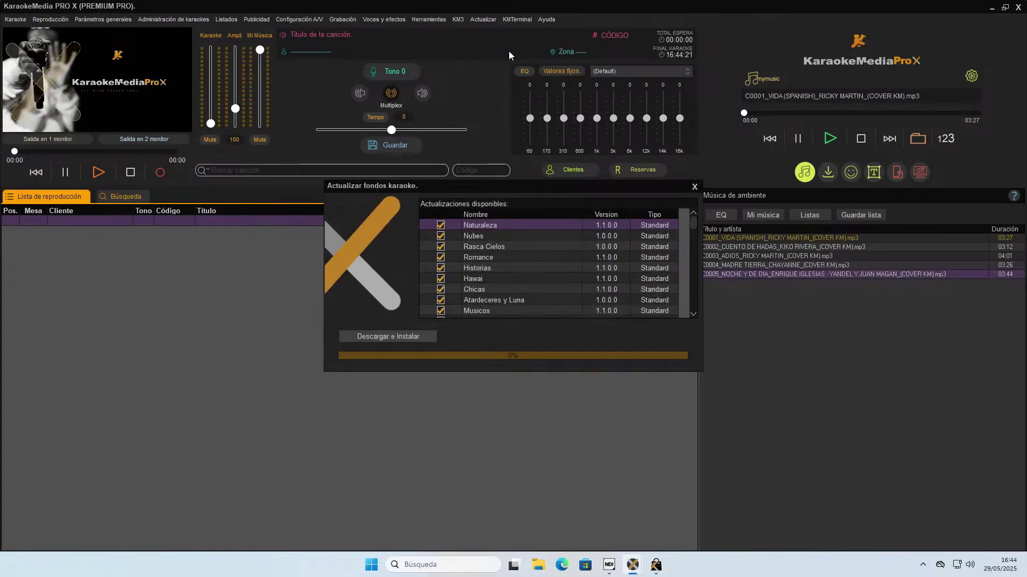
left_click_drag(694, 225, 687, 197)
scroll(645, 244, "down", 5)
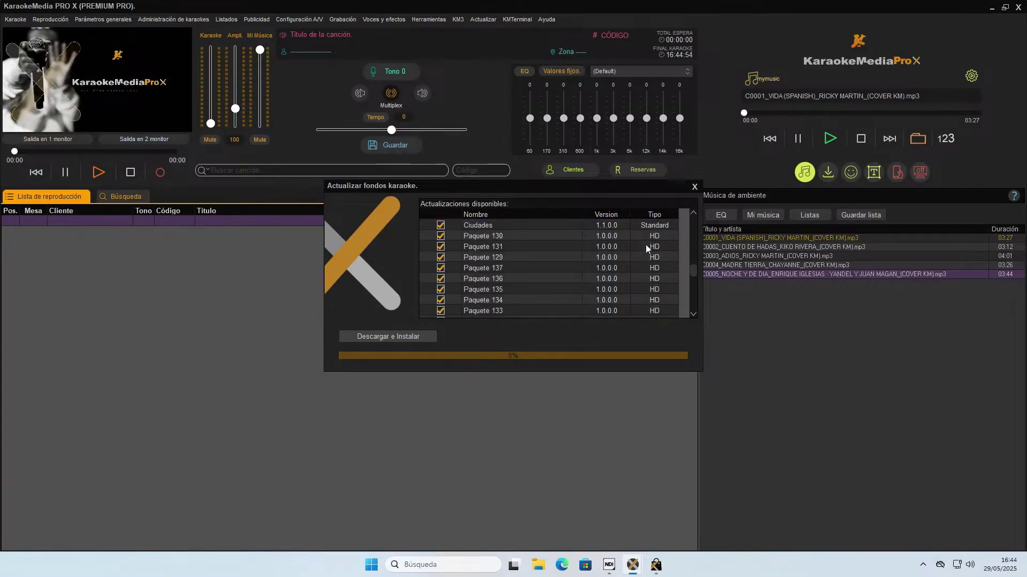
scroll(646, 245, "down", 2)
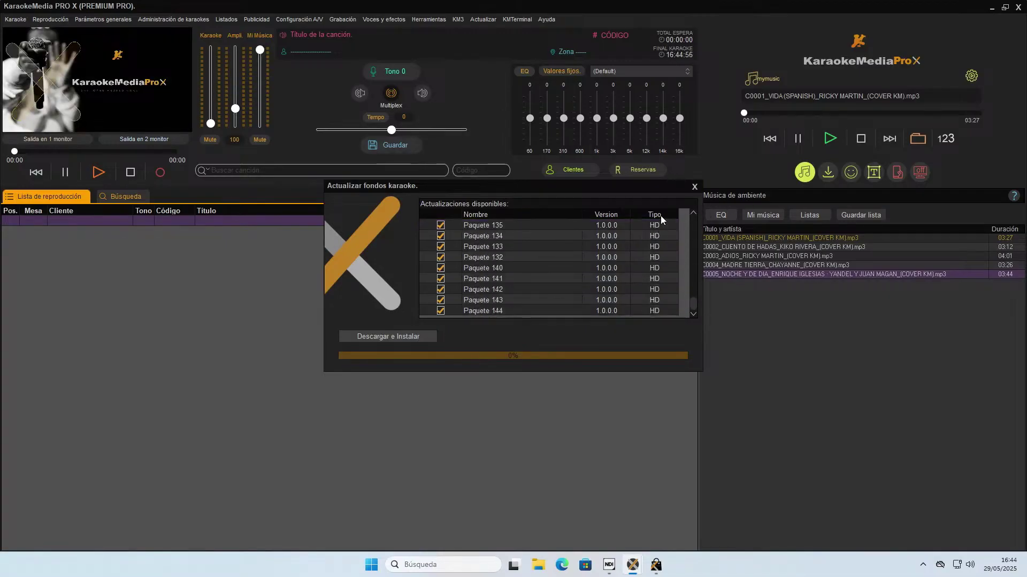
left_click(695, 186)
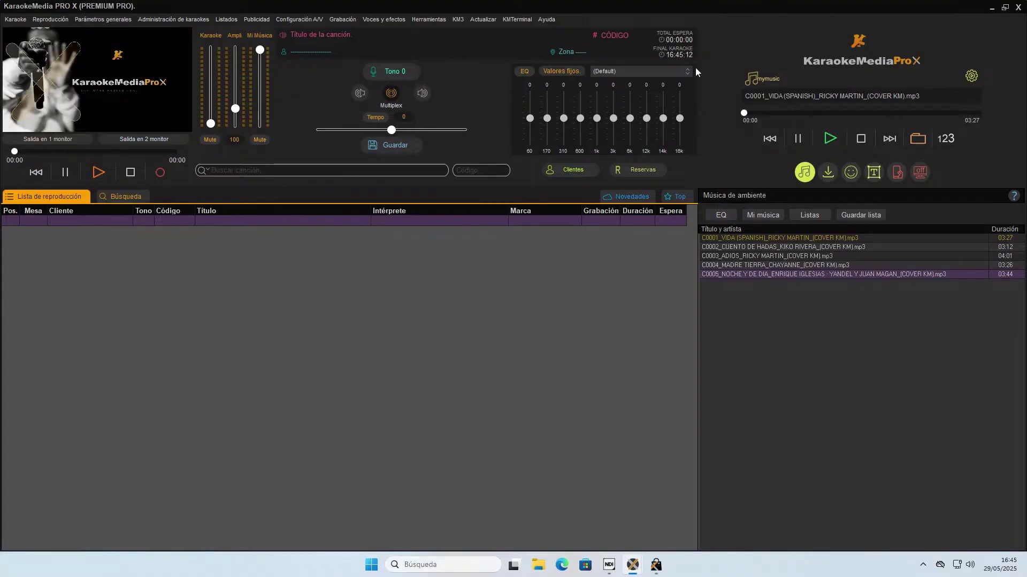
left_click(458, 20)
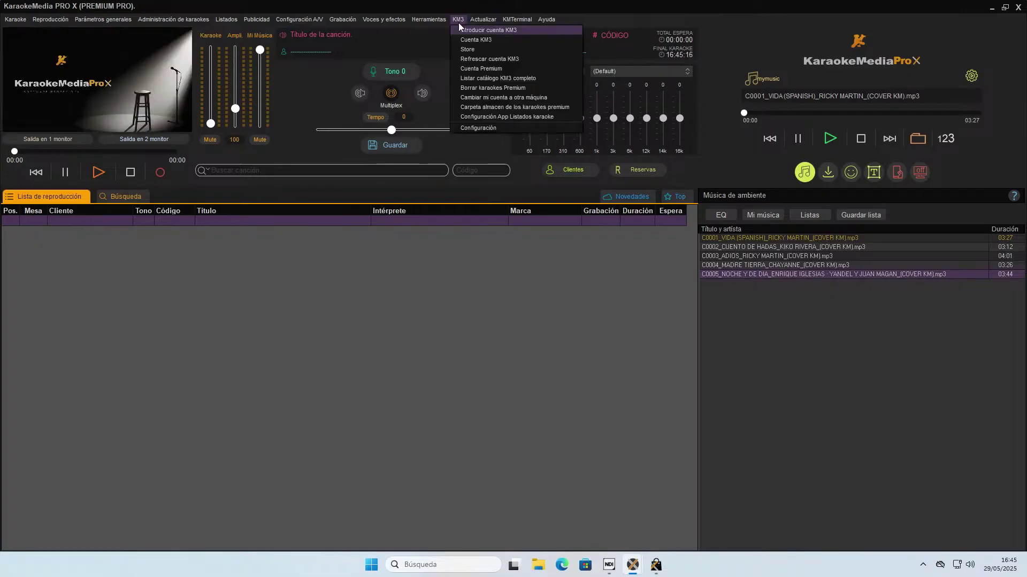
Review the KM3 configuration (HD background videos), then close it to trigger the save prompt.
left_click(480, 130)
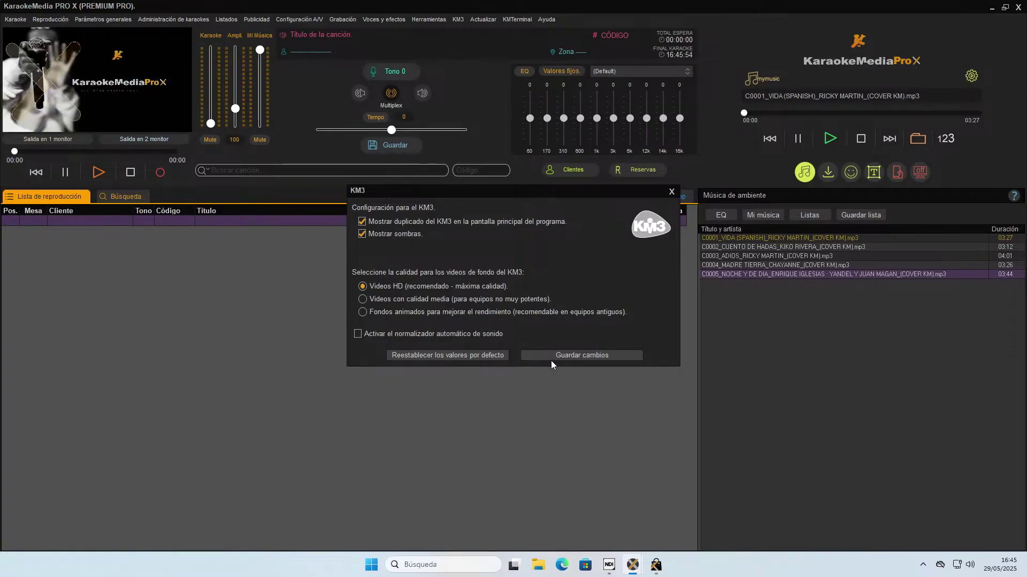
left_click(671, 193)
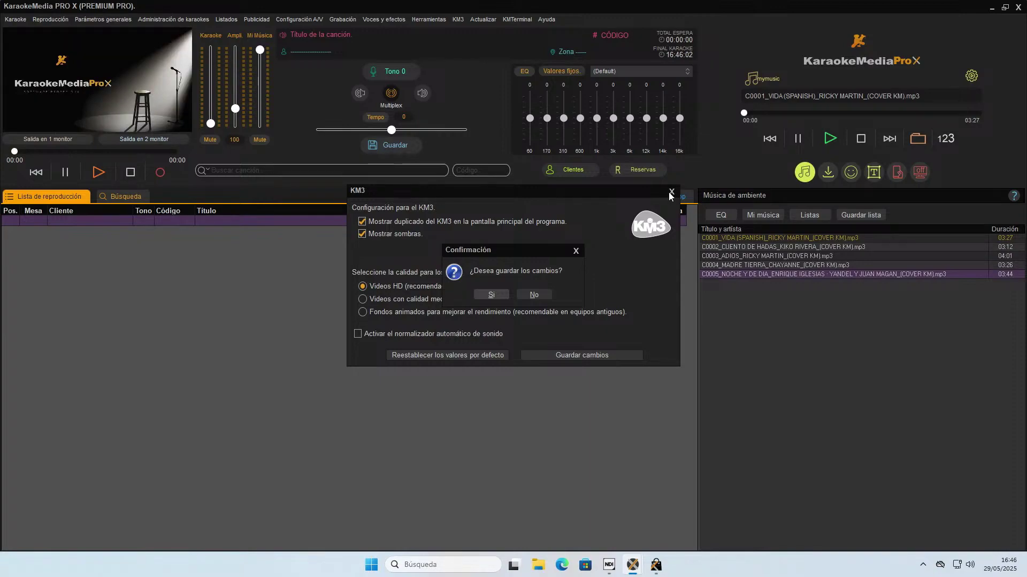
Discard the KM3 setting changes and switch the main window to the Terminales panel.
left_click(537, 297)
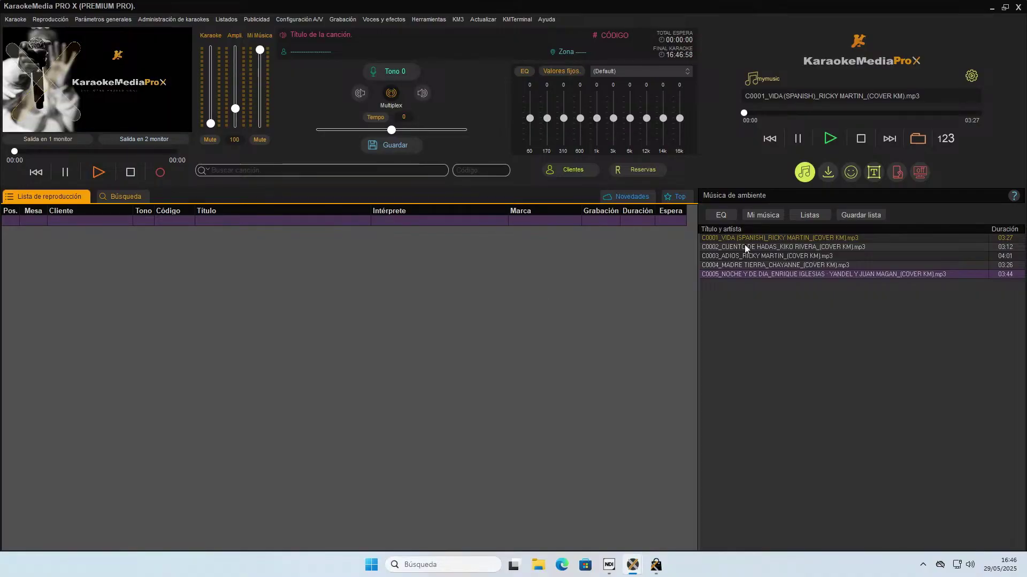
left_click(919, 173)
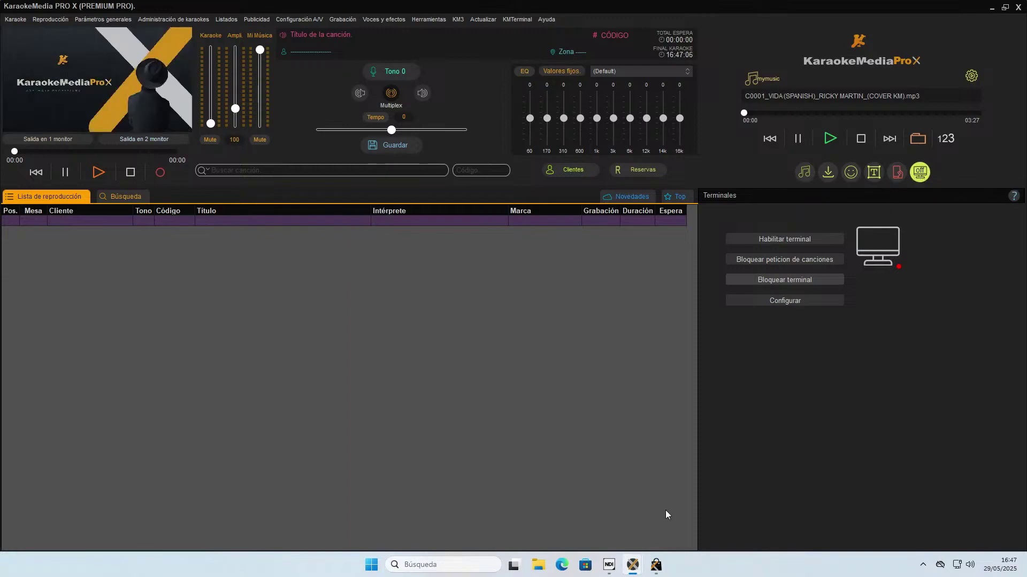
mouse_move(649, 566)
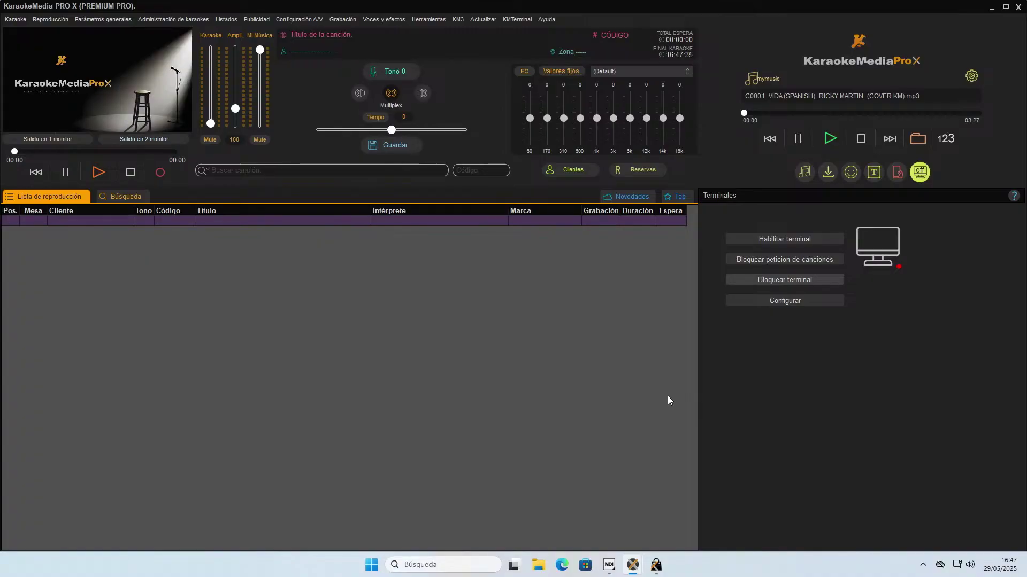
Go to karaokemedia.com in Edge and sign in to the store account.
left_click(562, 566)
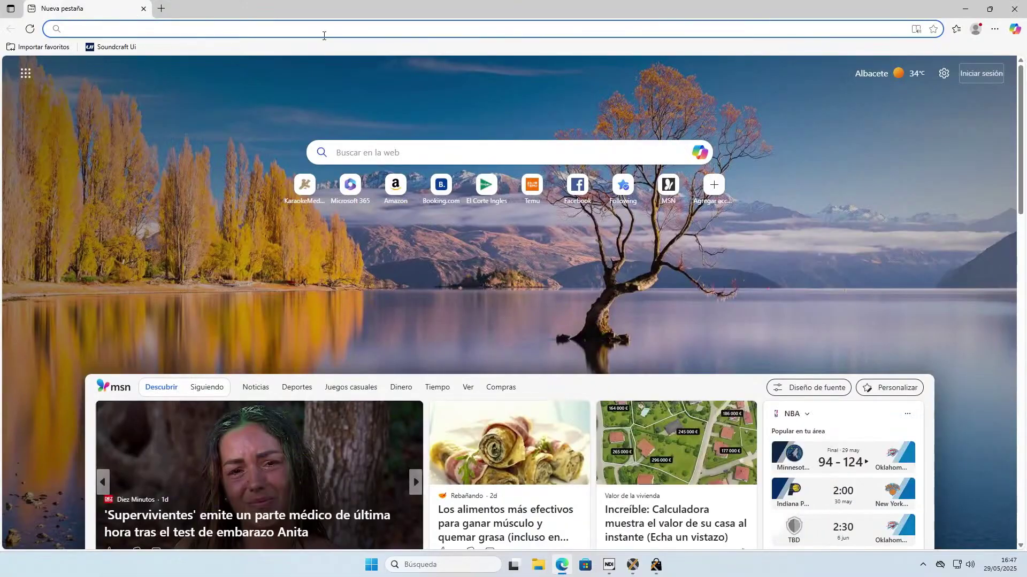
type("kara")
key("Return")
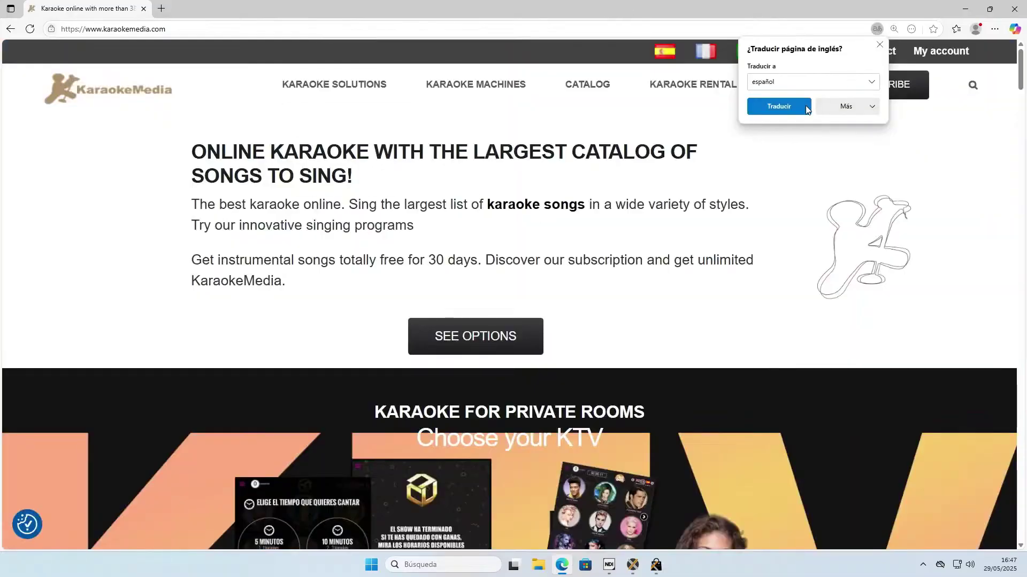
left_click(931, 51)
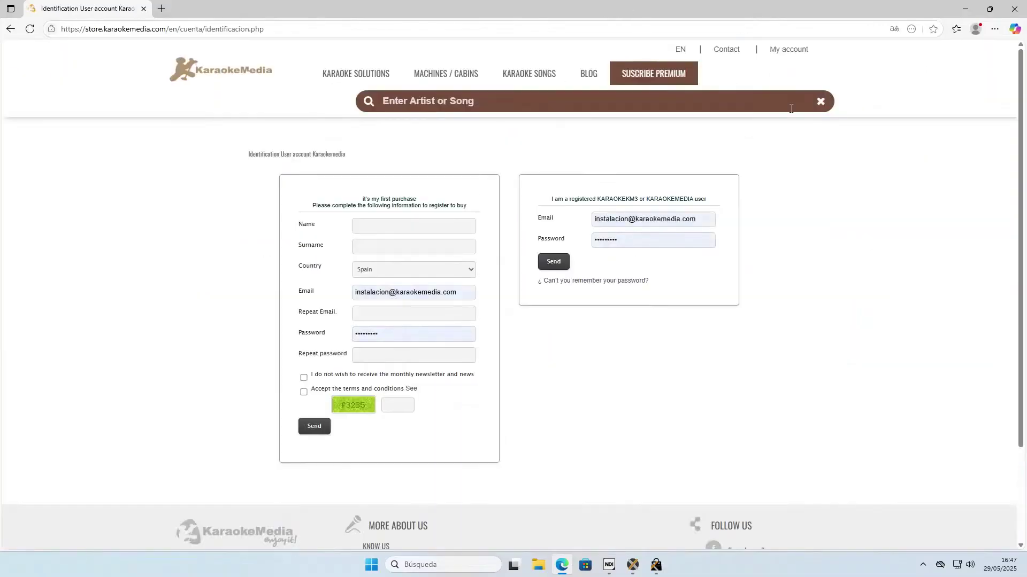
left_click(555, 262)
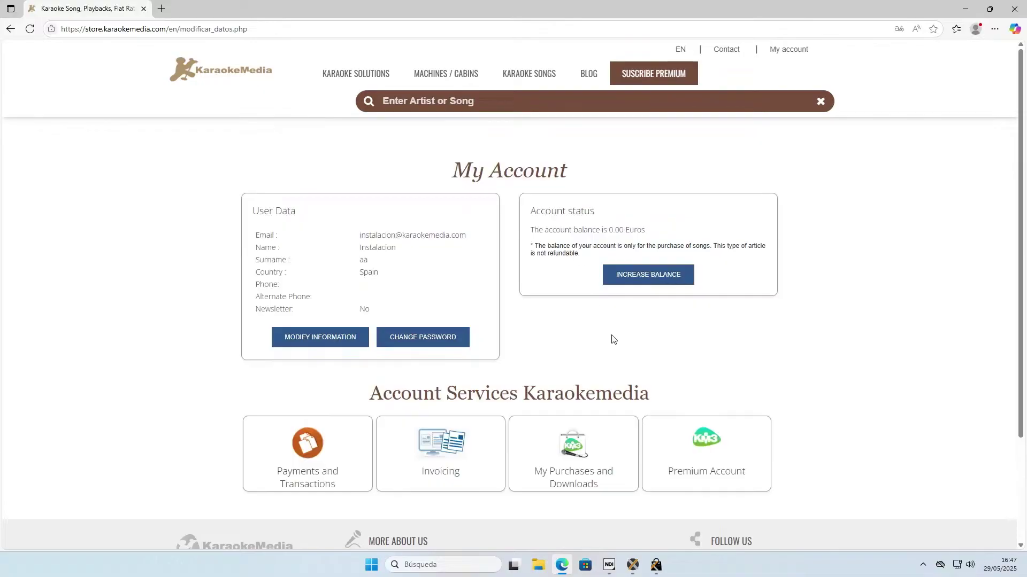
Find the KARAOKEMEDIA TERMINAL download on My Premium Account, then minimize the browser.
left_click(714, 451)
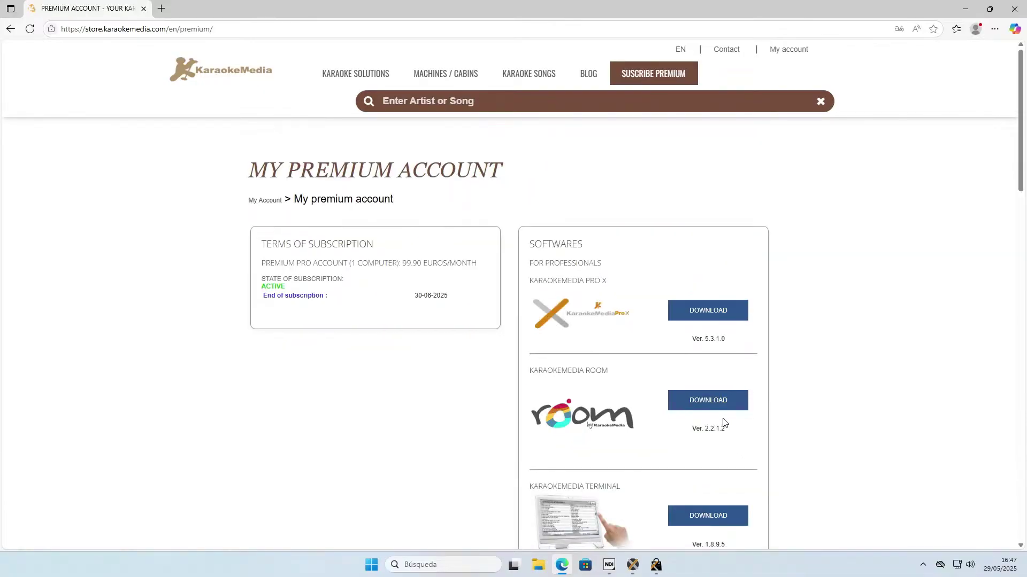
scroll(723, 423, "down", 2)
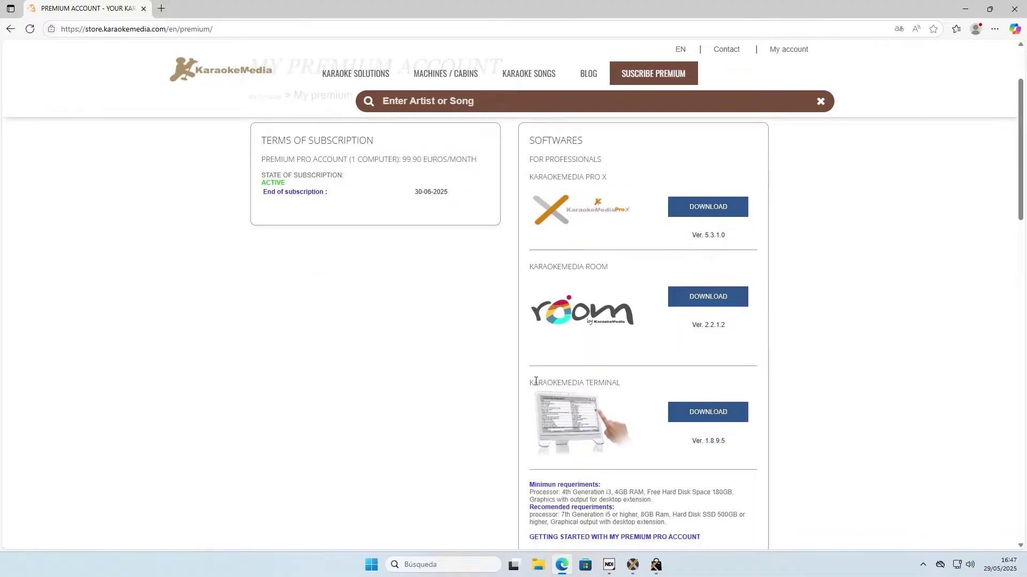
left_click_drag(536, 381, 620, 384)
left_click_drag(529, 384, 626, 387)
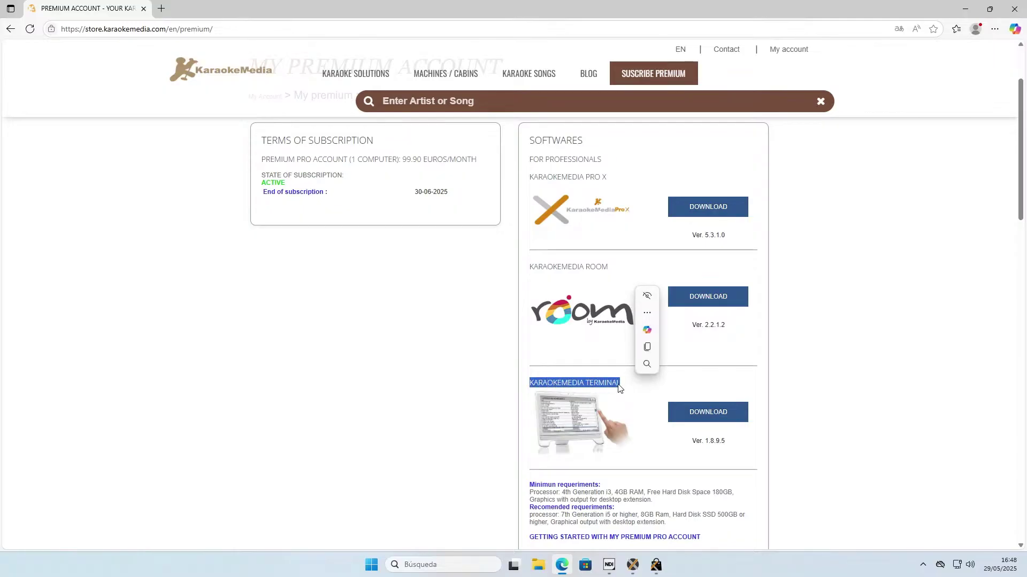
left_click(819, 282)
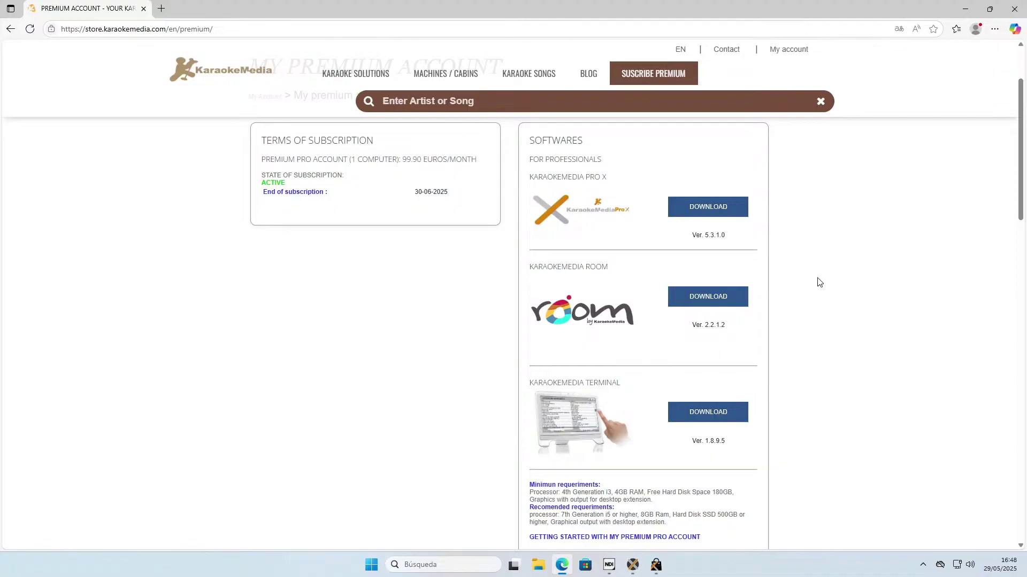
left_click(966, 8)
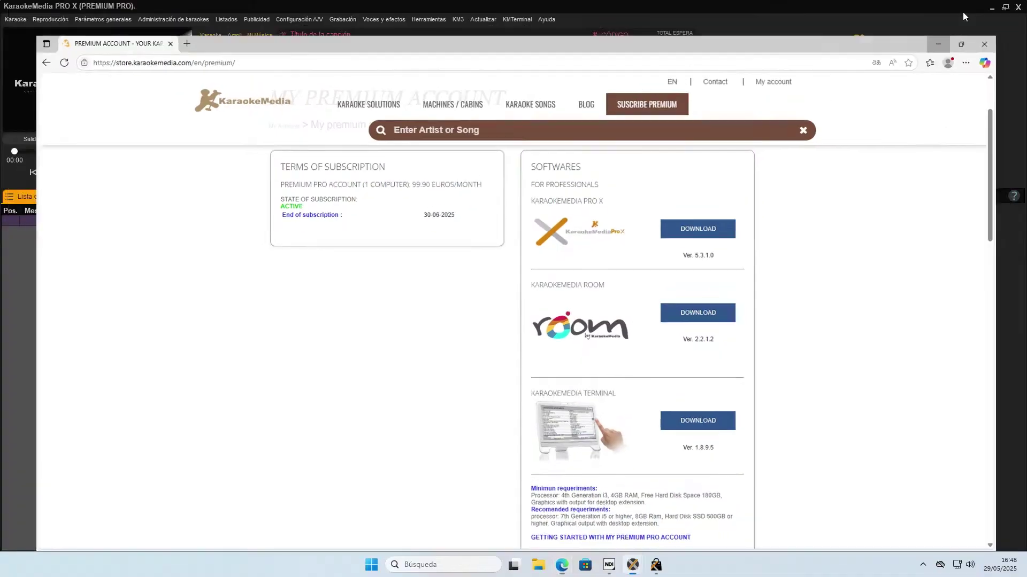
Enable Activar Módulo in the KM Terminal settings and save, registering 2 licensed terminals.
left_click(804, 298)
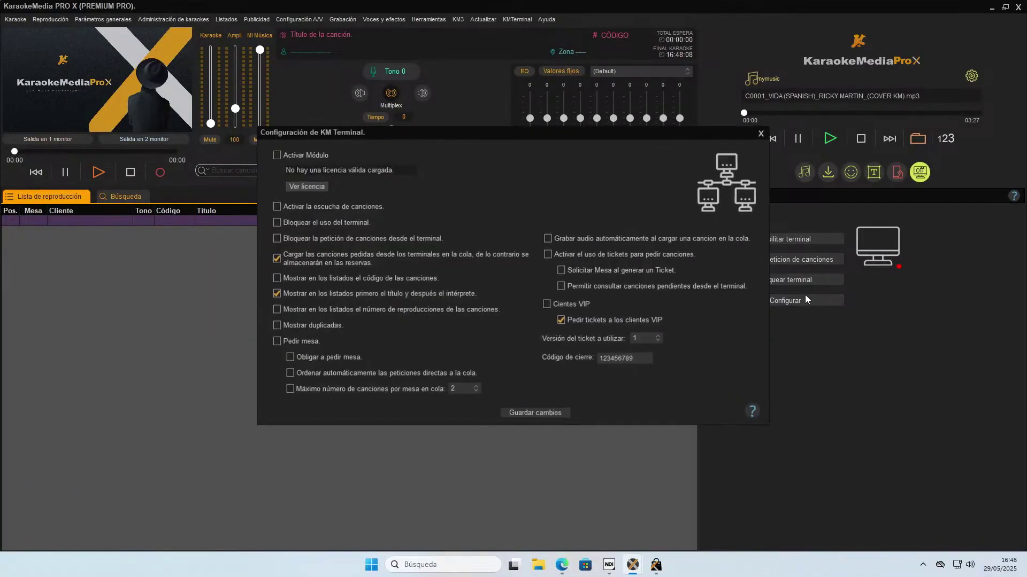
left_click(275, 154)
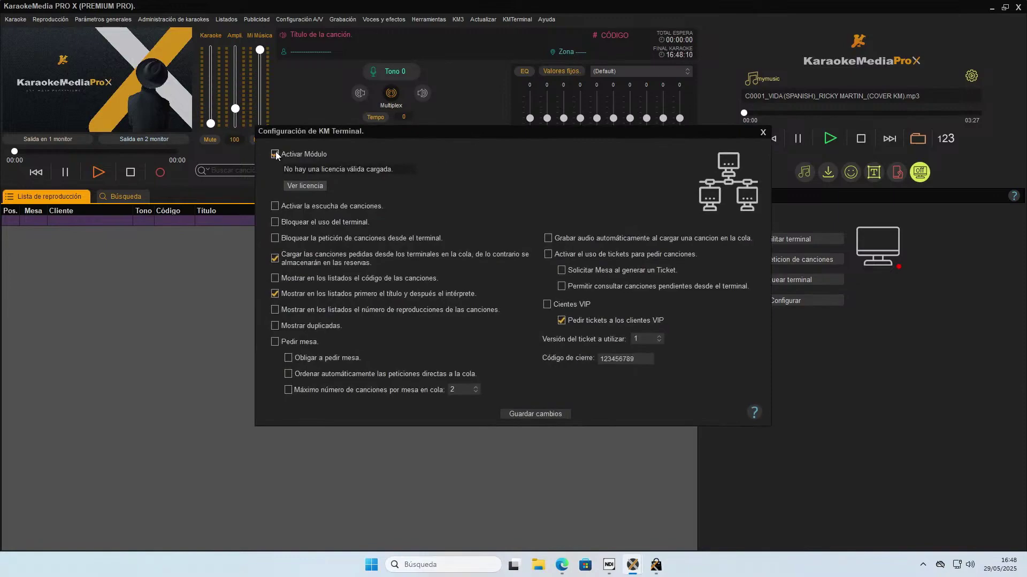
left_click(520, 415)
left_click(496, 297)
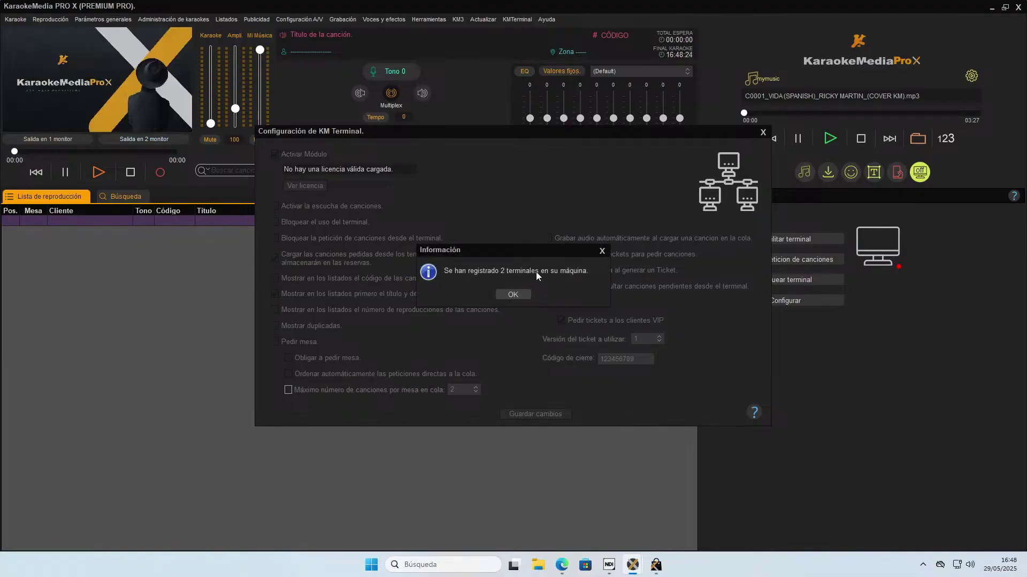
left_click(514, 295)
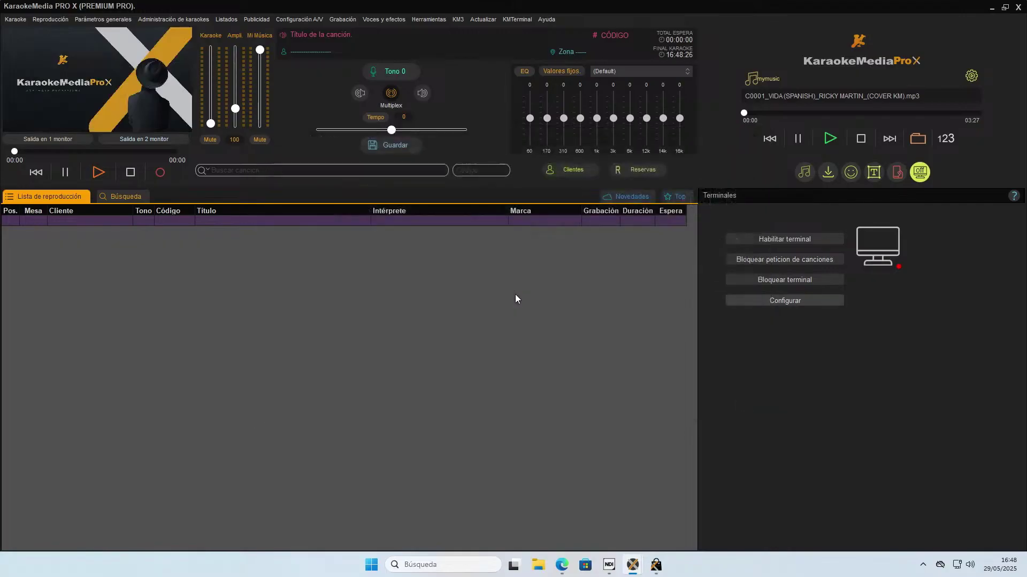
Re-save the KM Terminal settings so the terminal turns active, then reopen and close them.
left_click(798, 301)
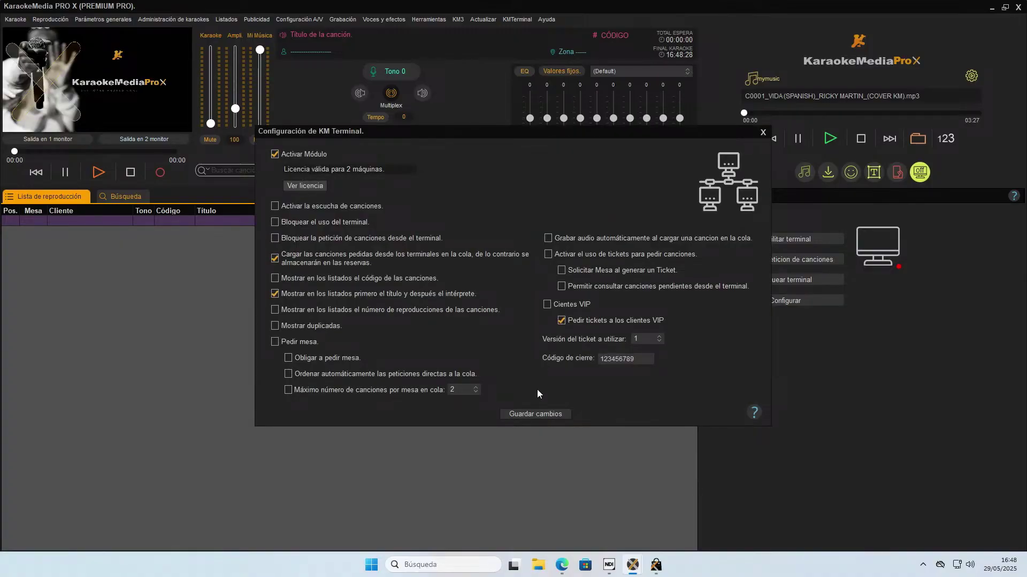
left_click(536, 414)
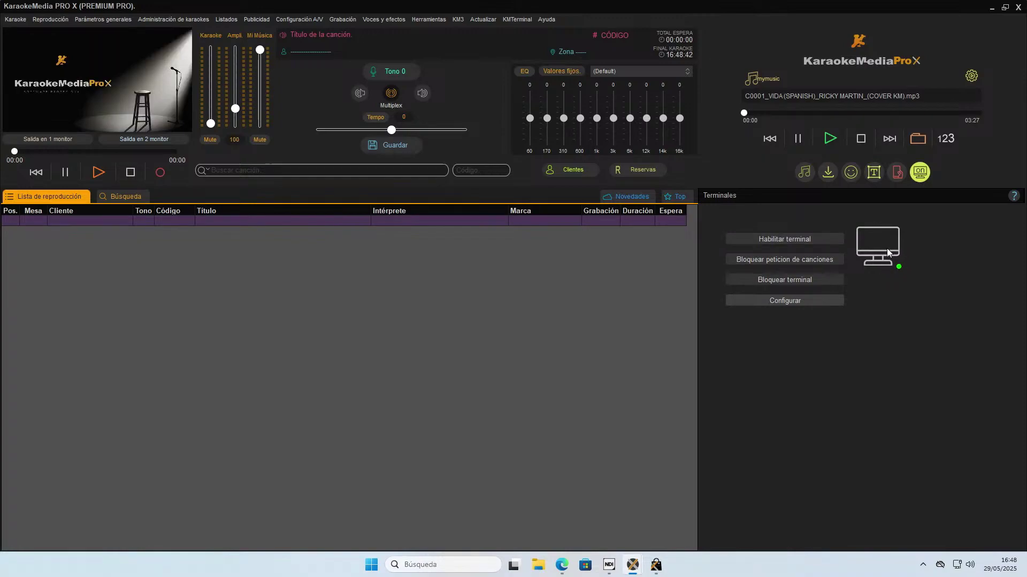
left_click(800, 301)
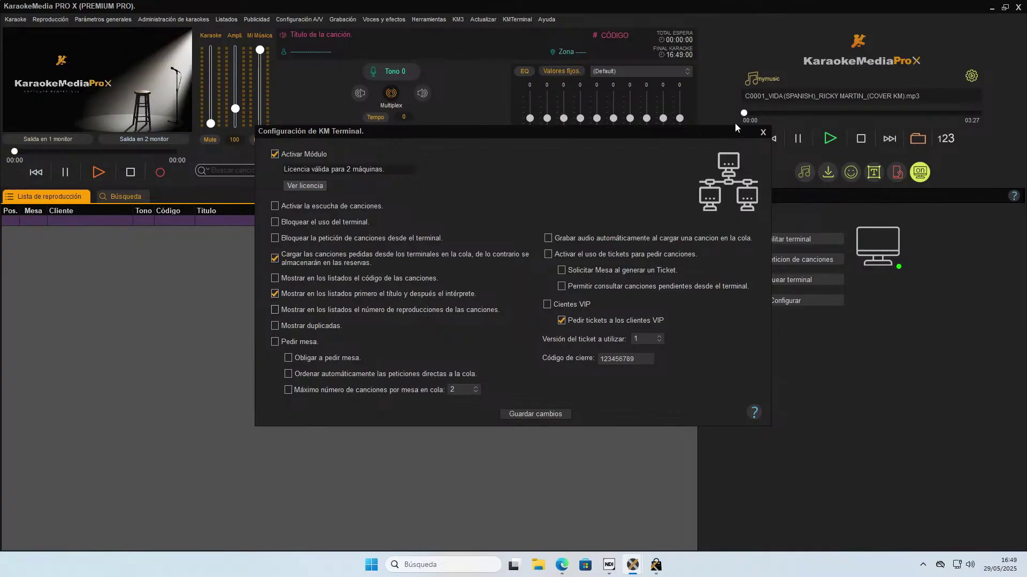
left_click(764, 131)
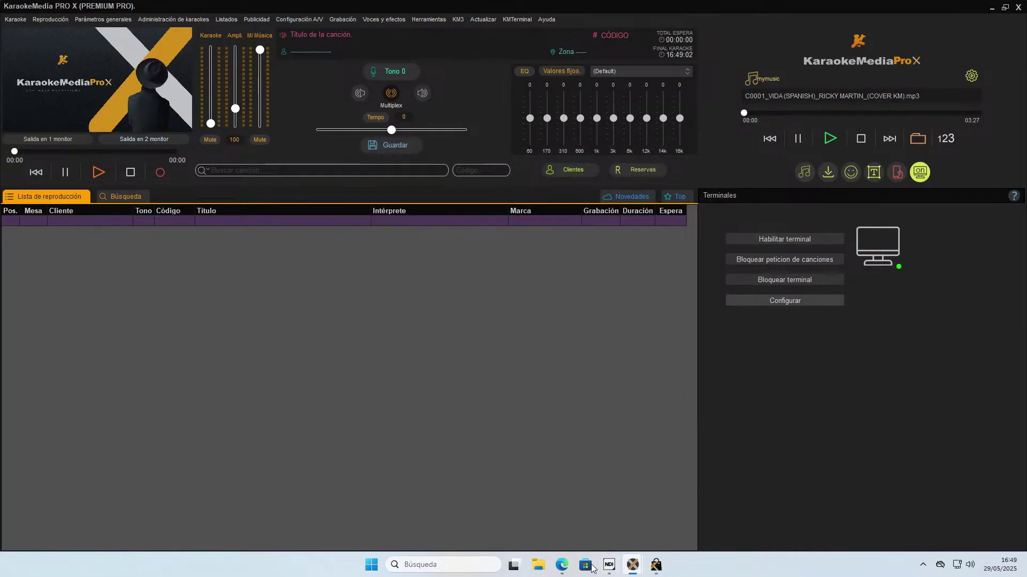
left_click(562, 565)
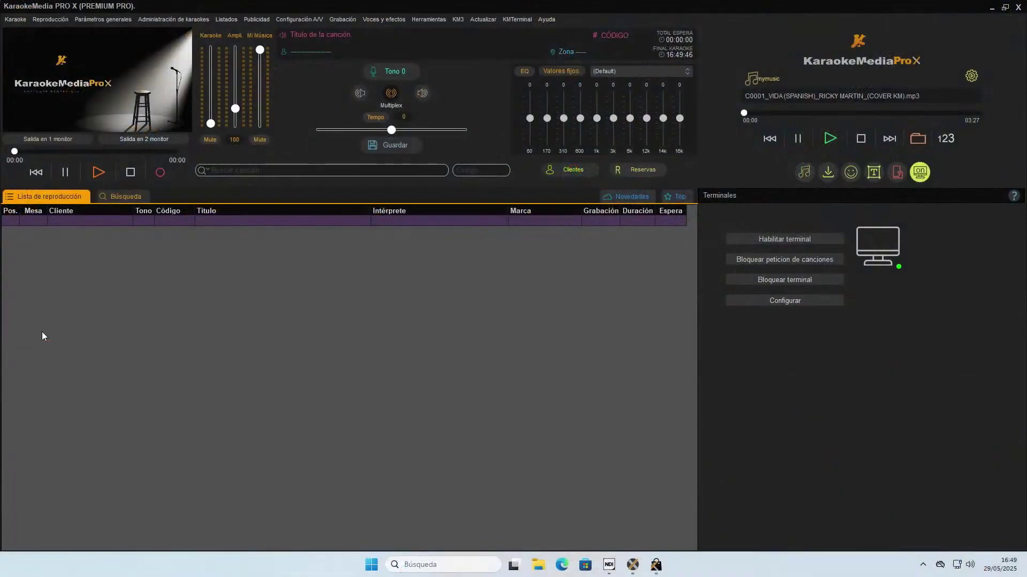
left_click(957, 566)
Switch the Ethernet connection's network profile to Red privada and close Settings.
right_click(958, 566)
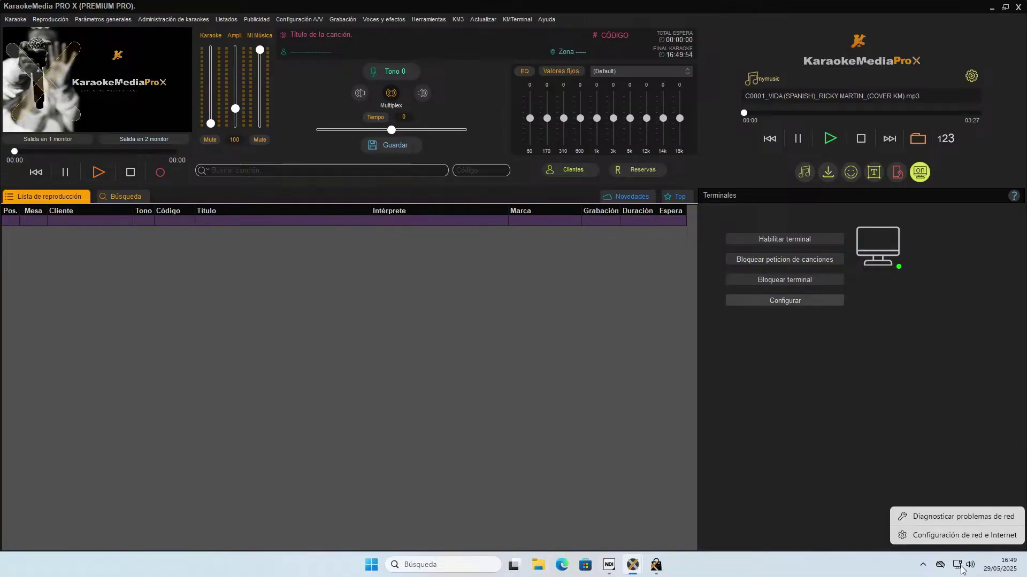
left_click(955, 536)
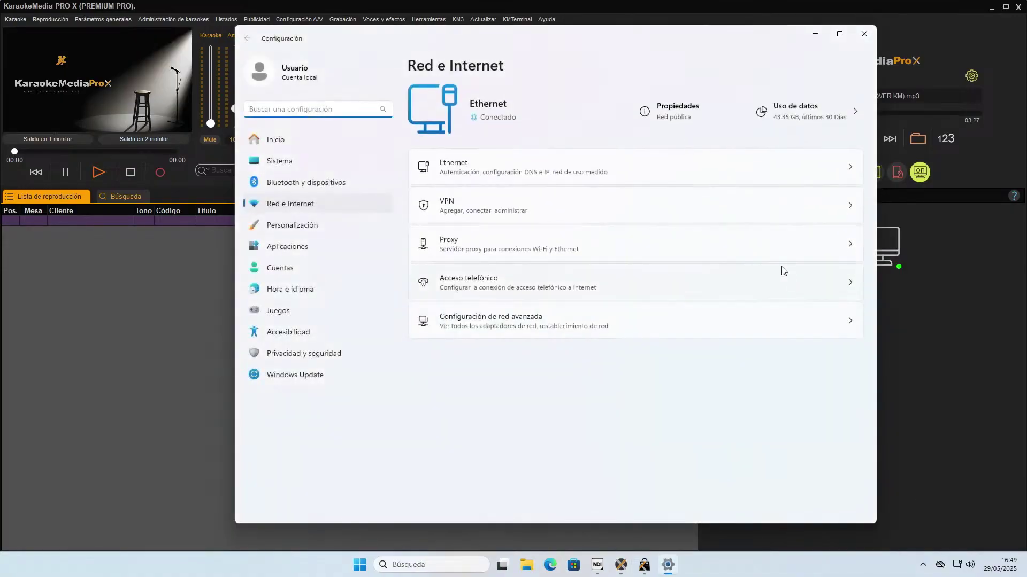
left_click(675, 123)
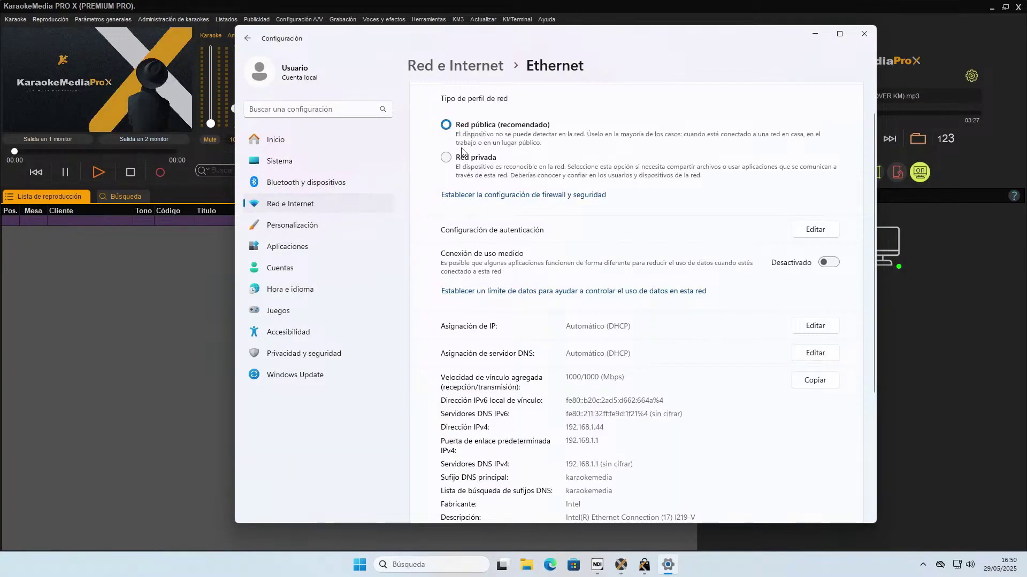
left_click(446, 159)
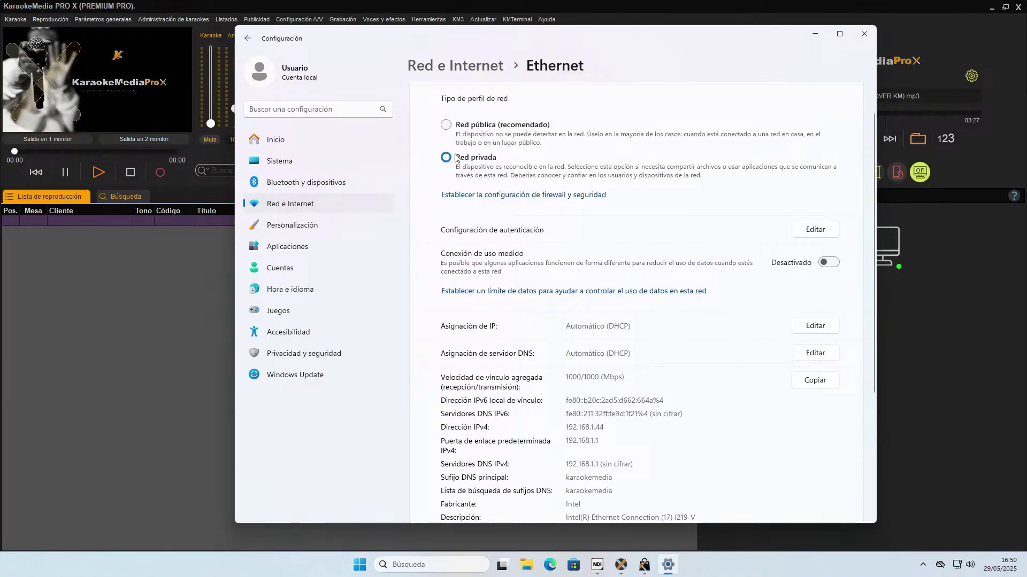
left_click(864, 34)
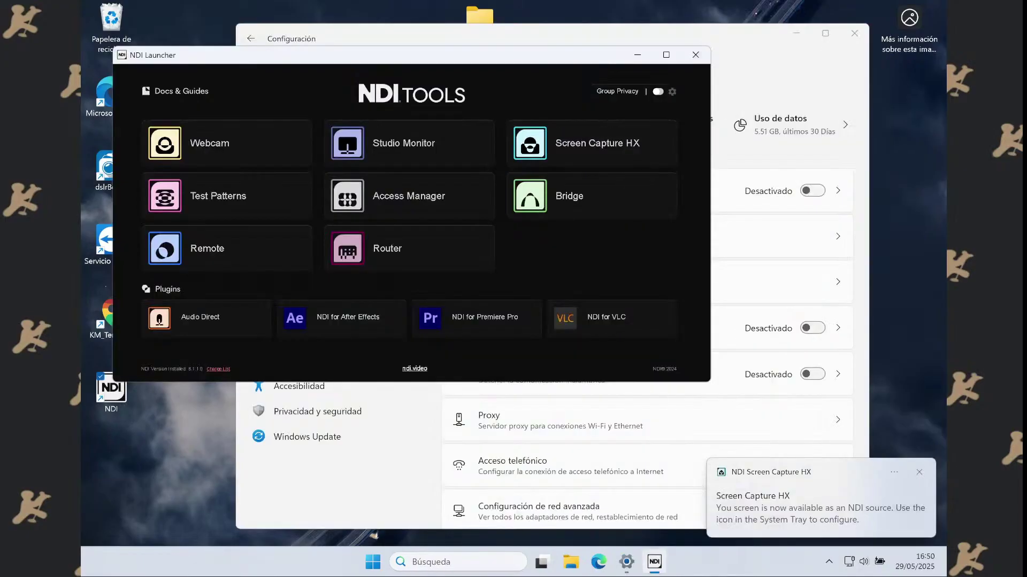
Dismiss NDI Launcher, verify Ethernet is Red privada, close Settings, and select KM_Terminal.
key("super+Down")
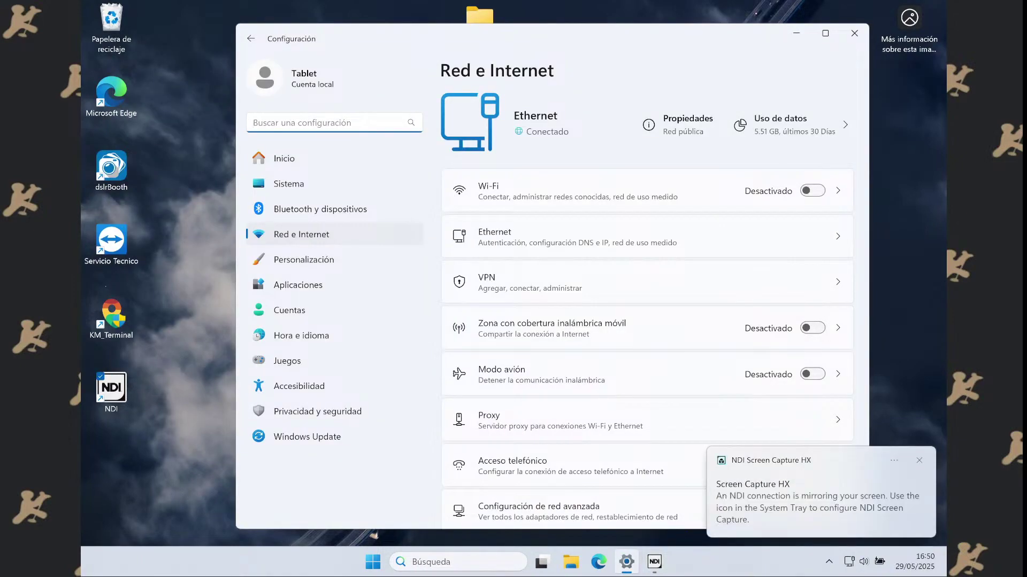
left_click(578, 237)
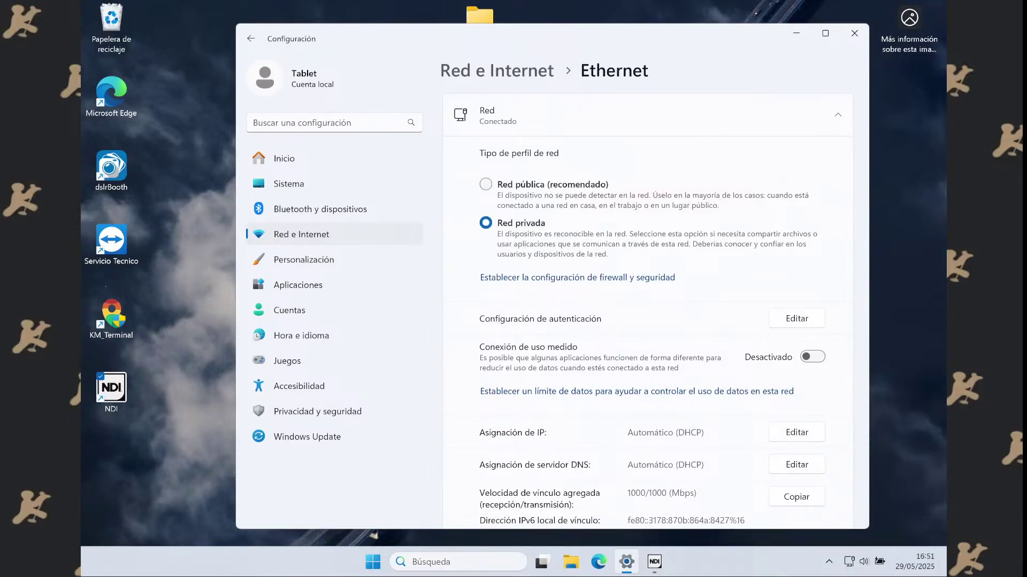
key("alt+F4")
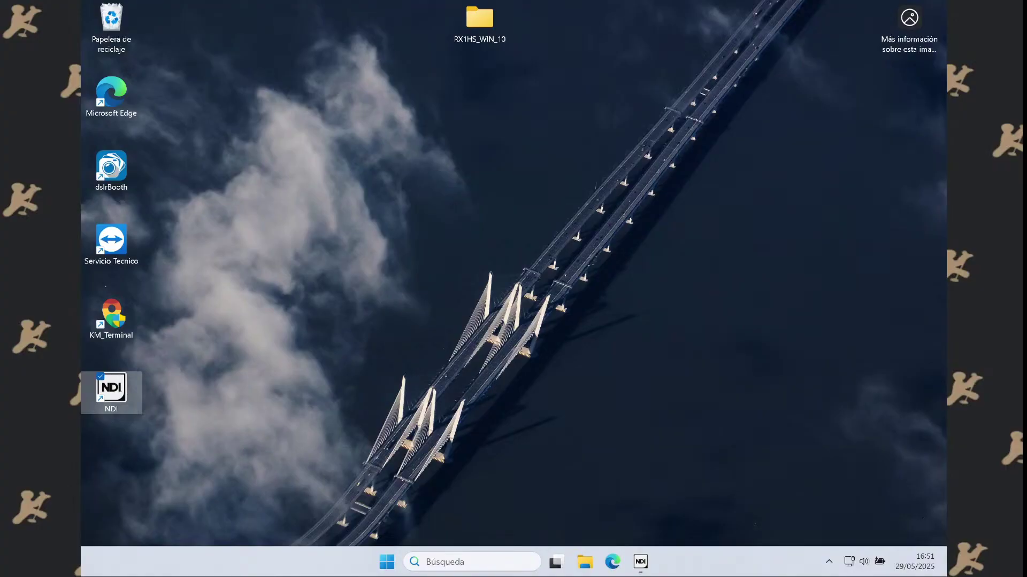
key("Up")
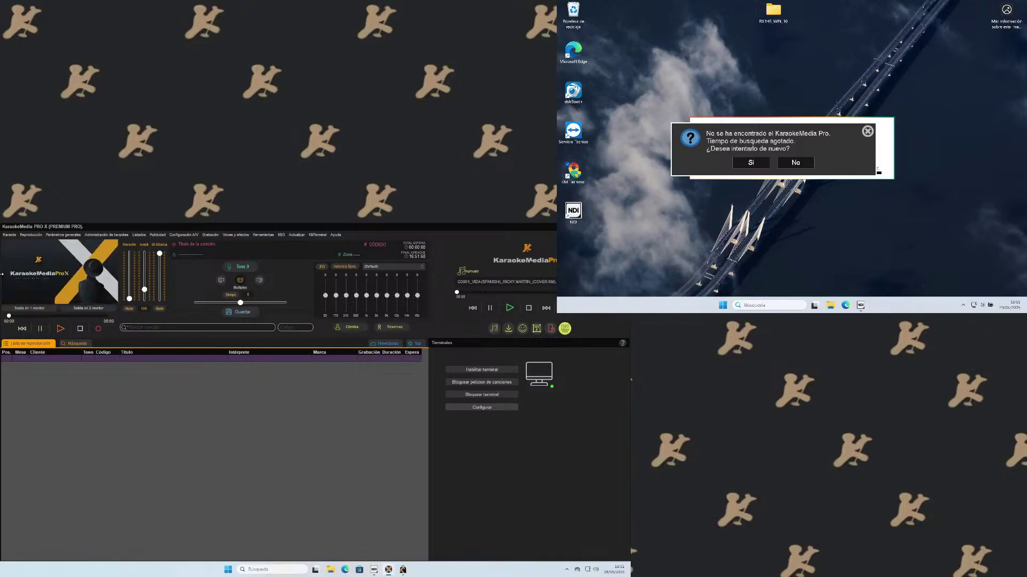
Check the tablet's Wi-Fi status, then answer Sí to retry the terminal's search.
key("super+a")
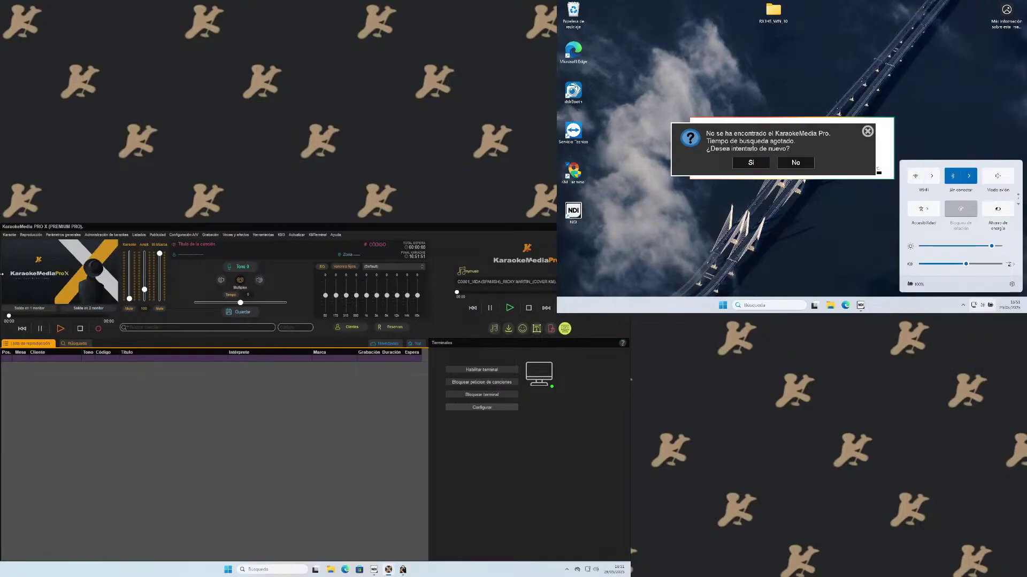
key("Return")
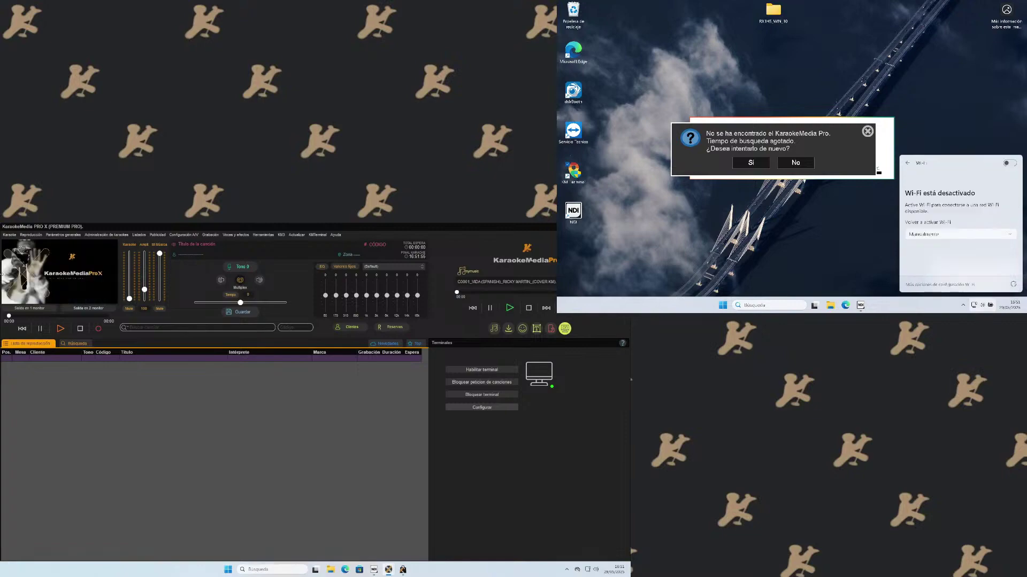
key("Escape")
key("Return")
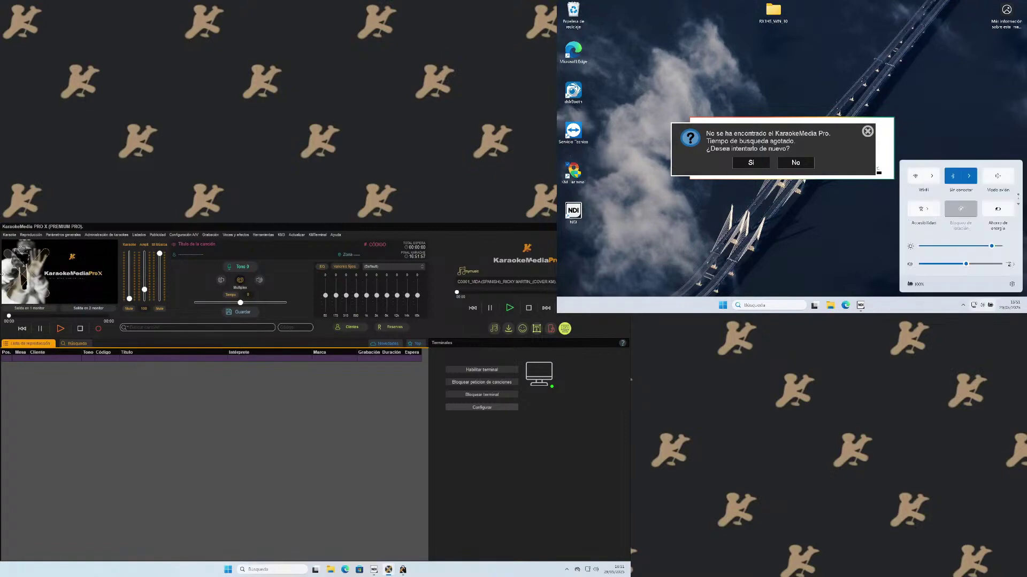
key("Escape")
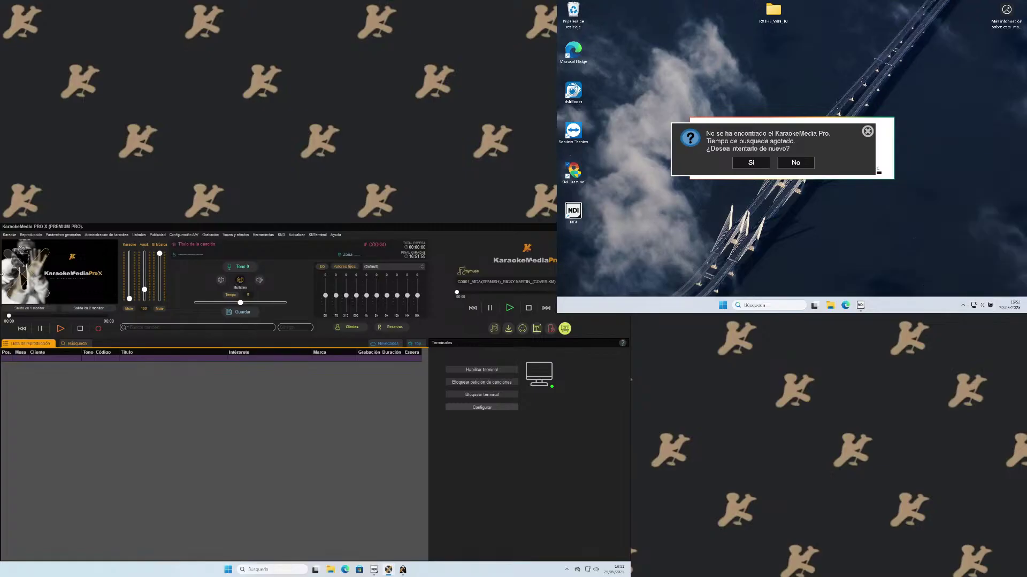
key("Return")
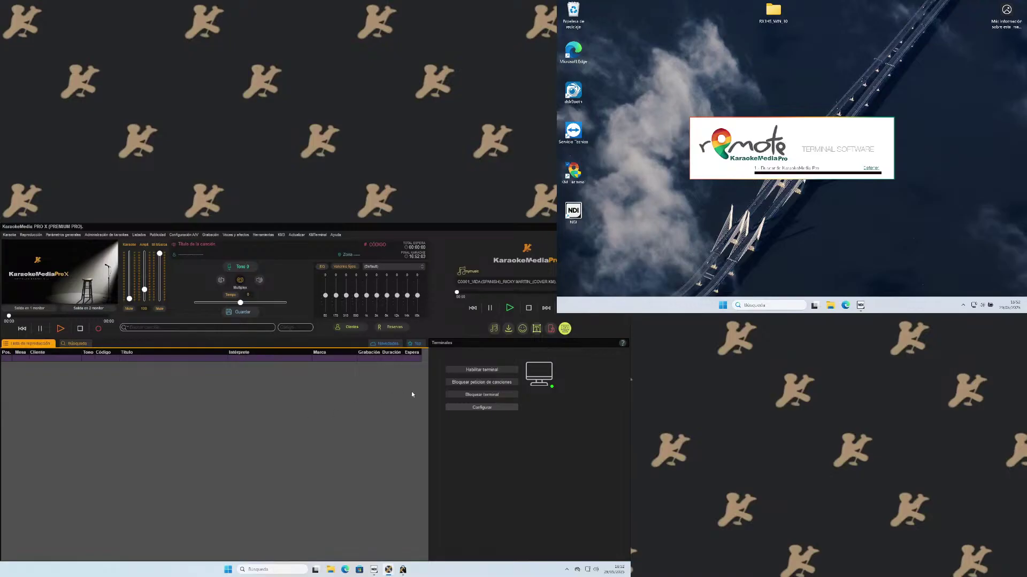
Turn the KM Terminal module off and back on, saving each time, then open Windows Security's tray menu.
left_click(469, 409)
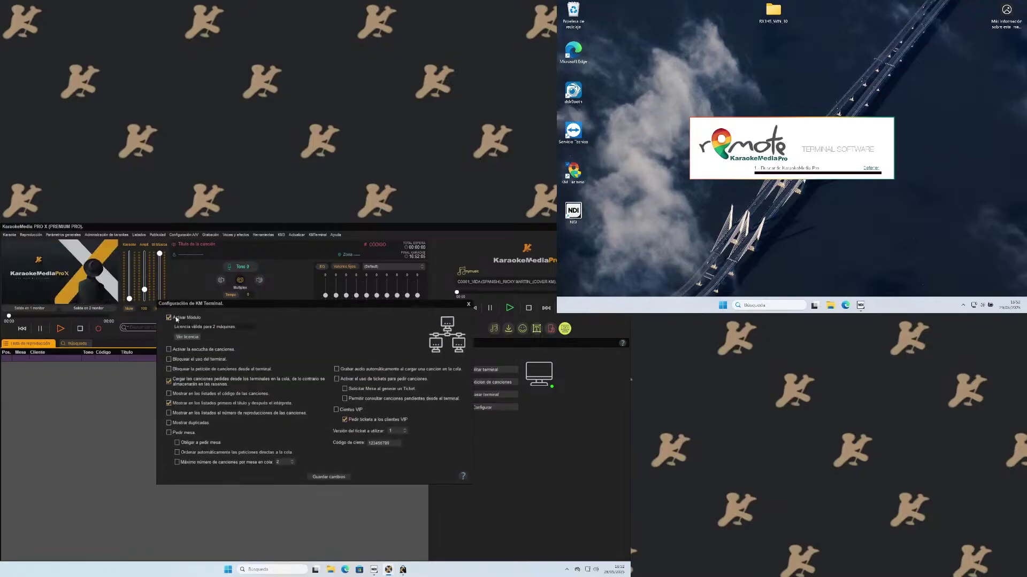
left_click(170, 318)
left_click(309, 477)
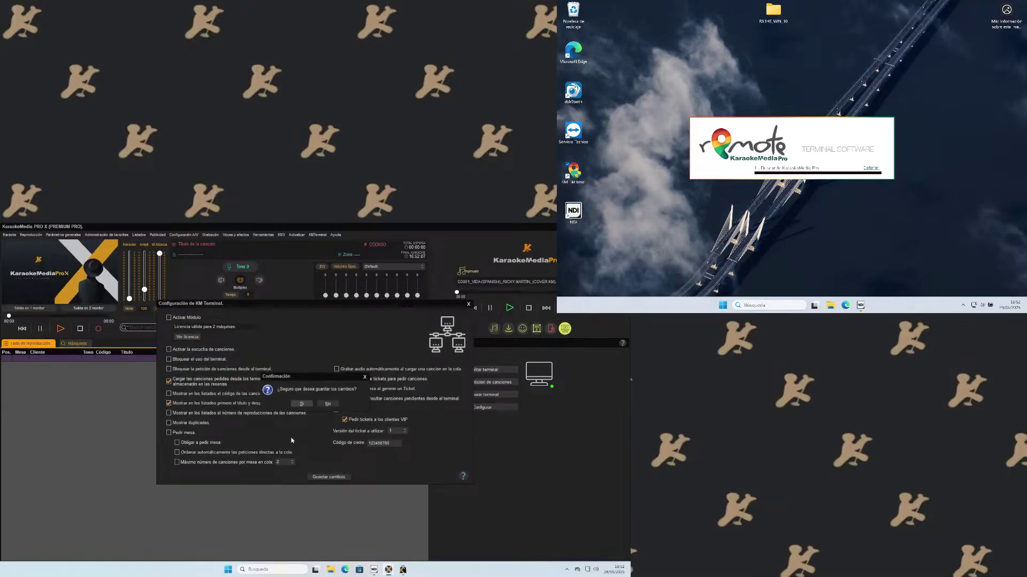
left_click(301, 404)
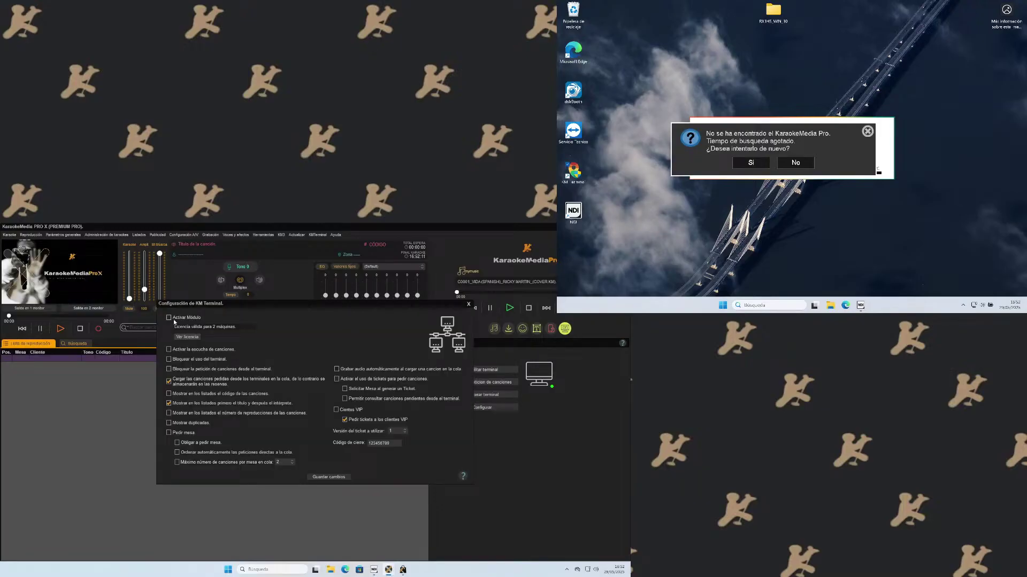
left_click(321, 477)
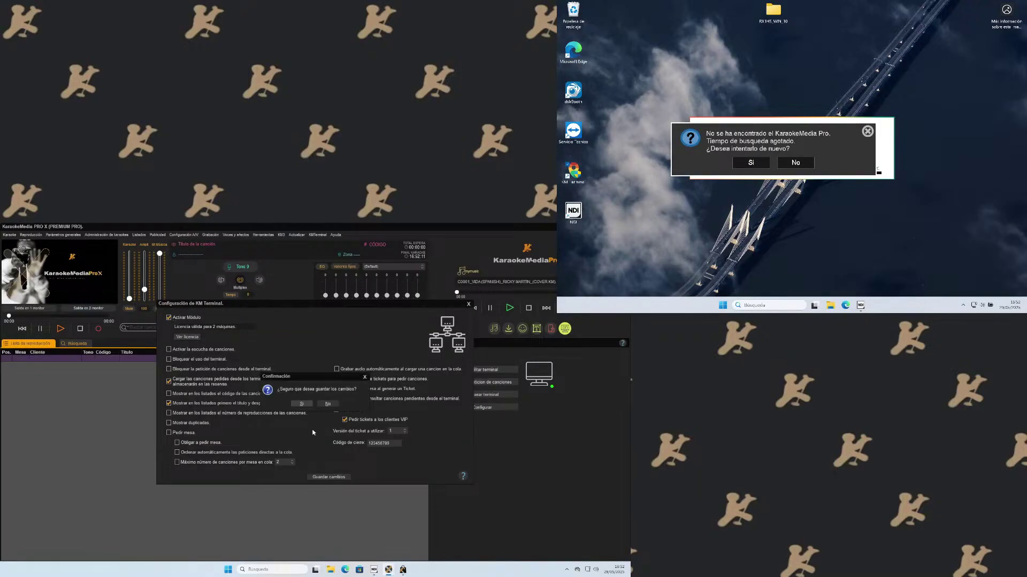
left_click(302, 404)
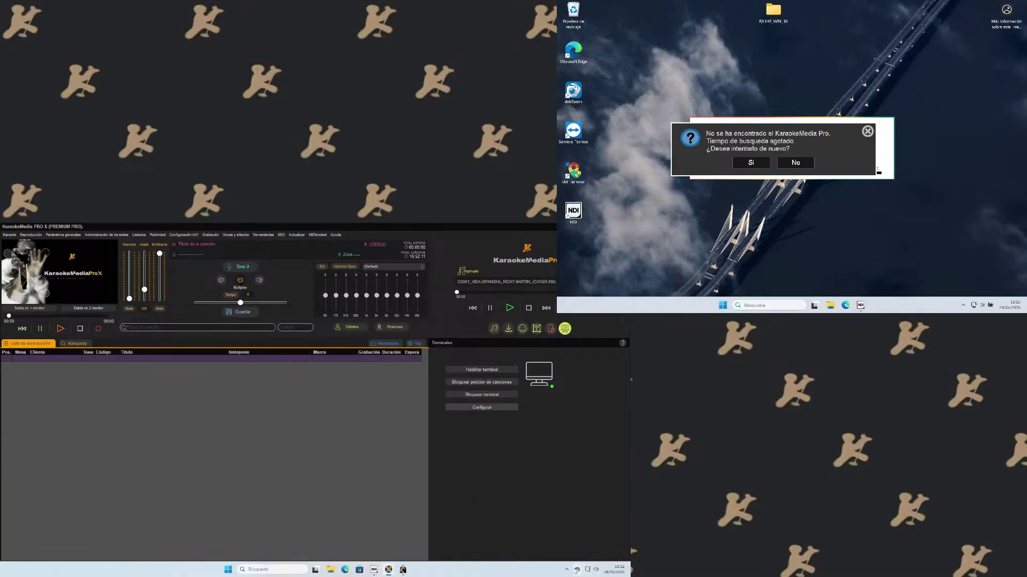
left_click(566, 568)
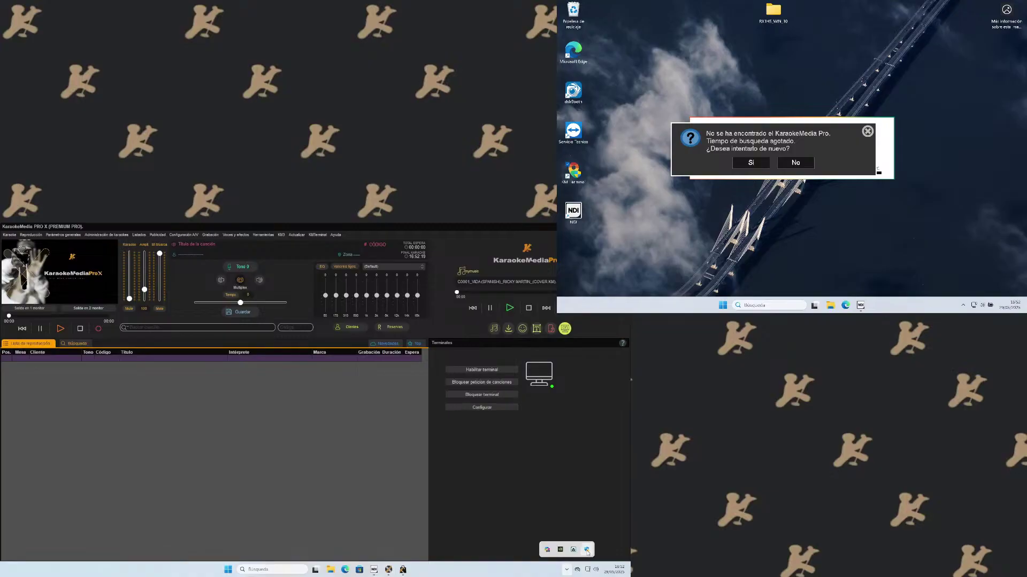
right_click(587, 551)
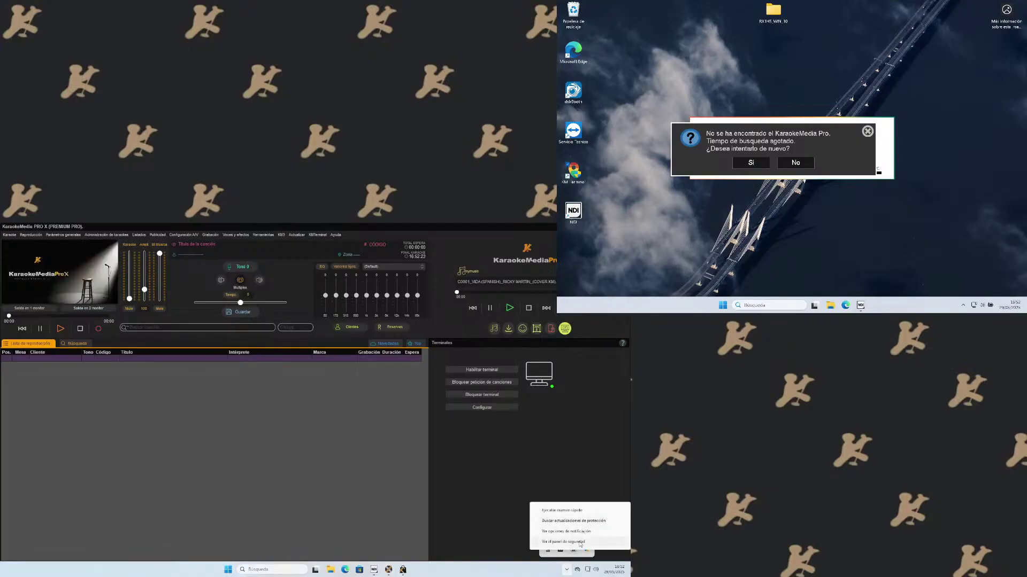
Open the firewall's allowed-apps list in Windows Security and unlock it with Cambiar la configuración.
left_click(581, 543)
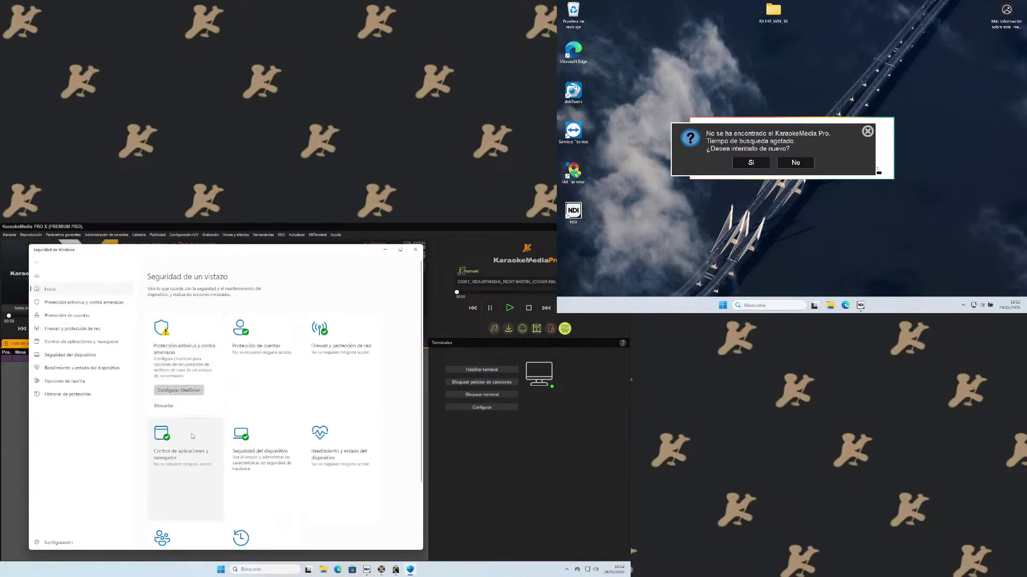
left_click(325, 346)
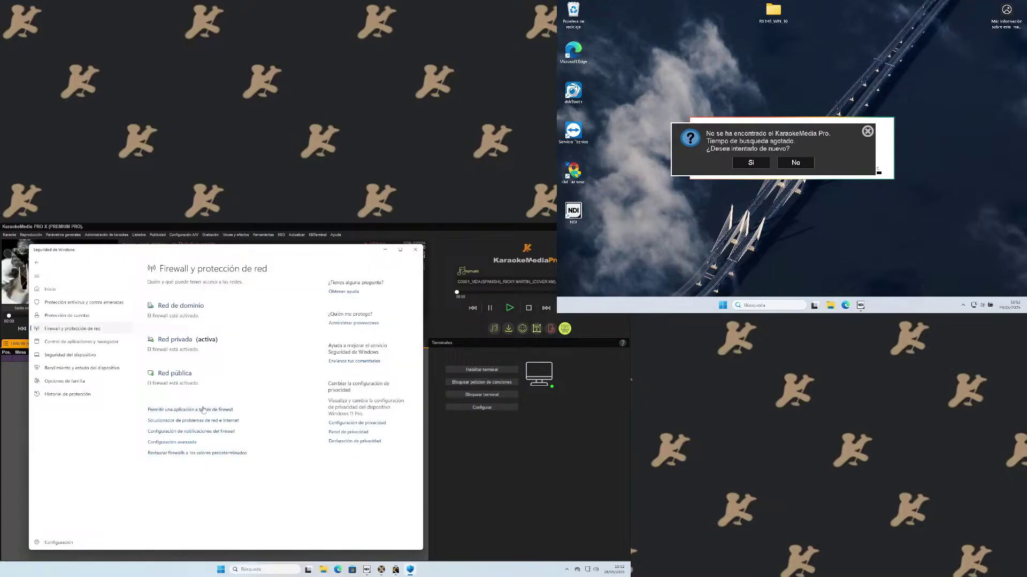
left_click(184, 411)
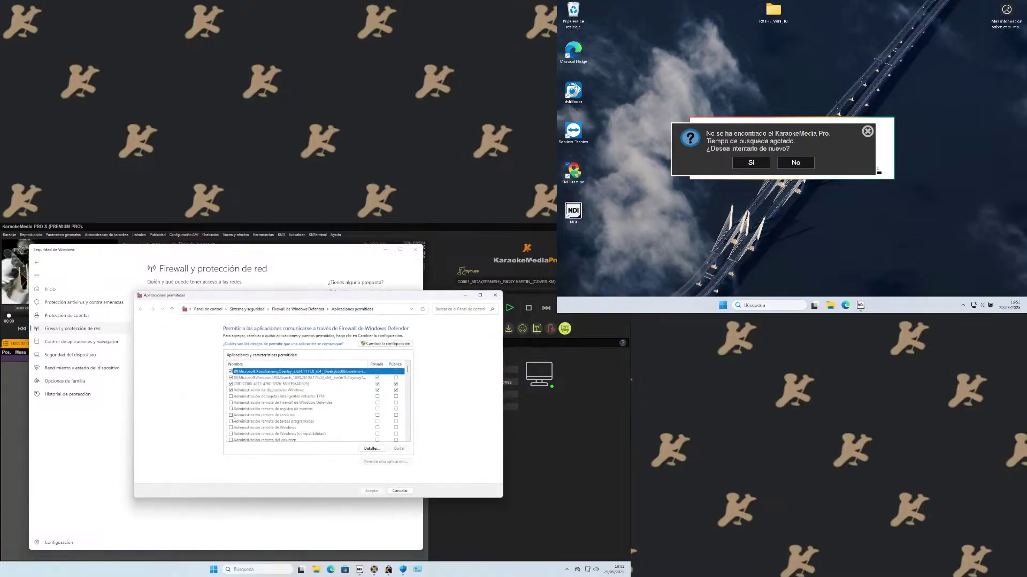
scroll(276, 411, "down", 1)
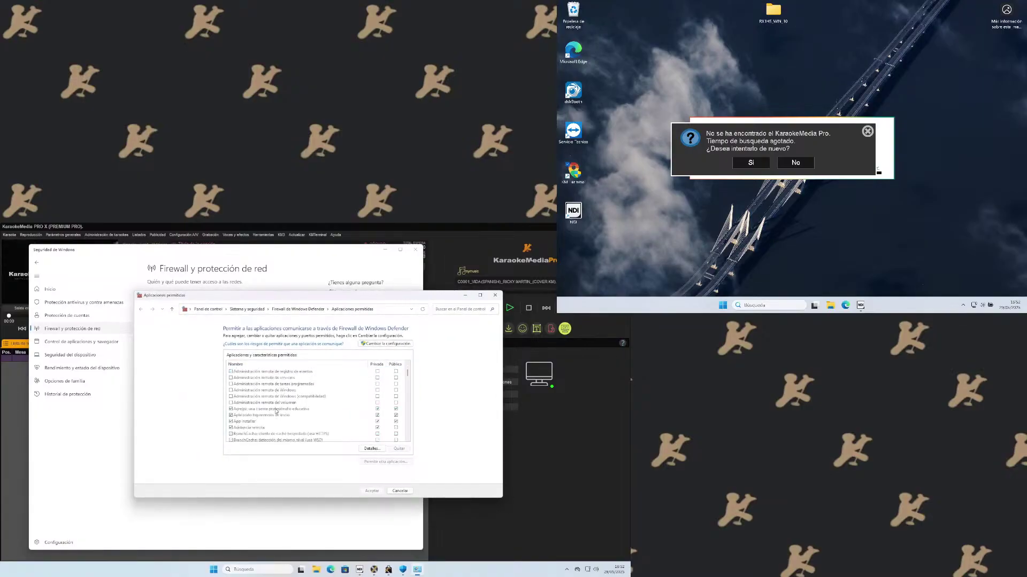
scroll(276, 410, "down", 4)
scroll(276, 411, "down", 12)
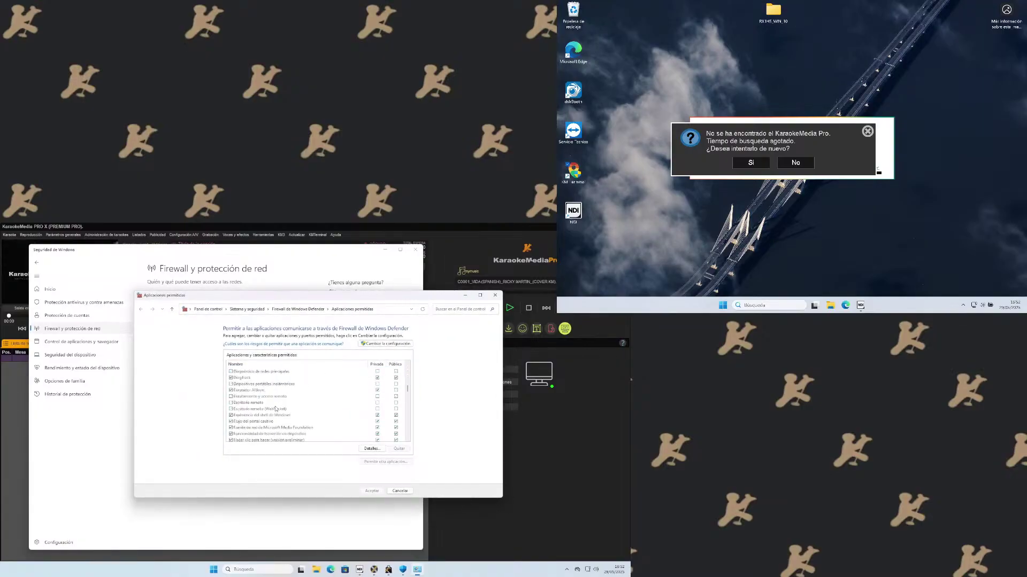
scroll(279, 406, "down", 4)
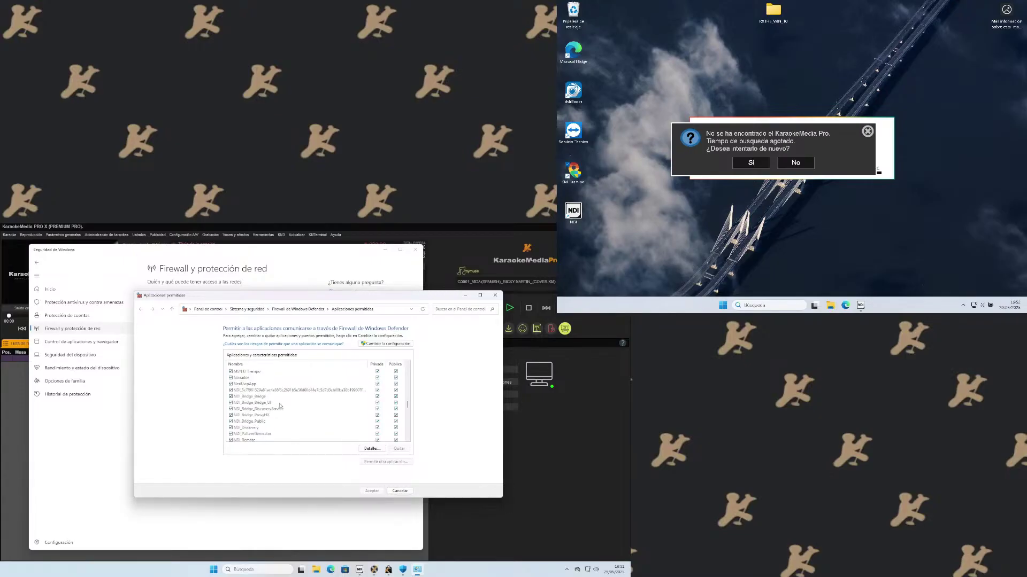
scroll(283, 407, "down", 6)
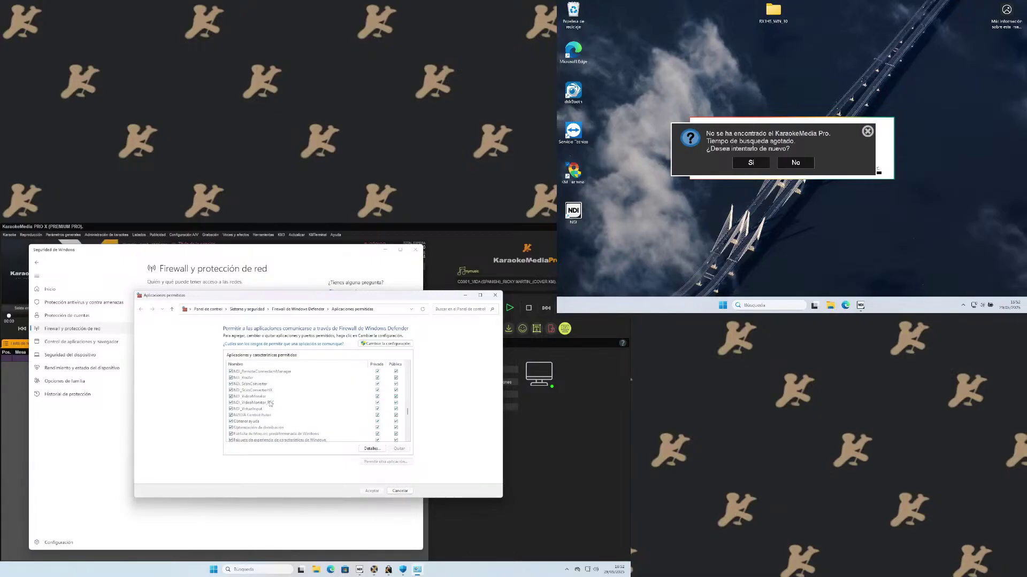
scroll(294, 410, "down", 5)
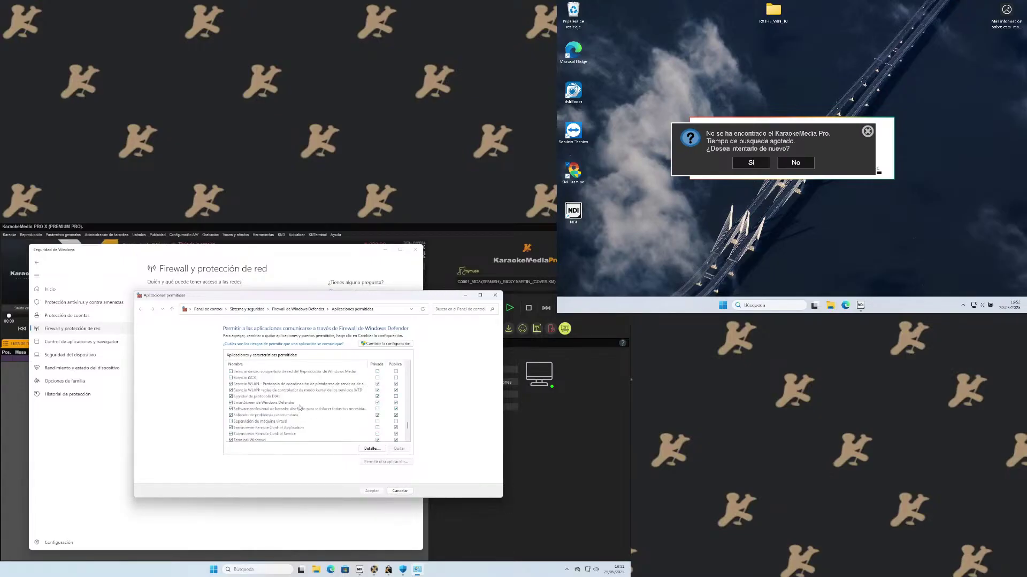
scroll(300, 408, "down", 2)
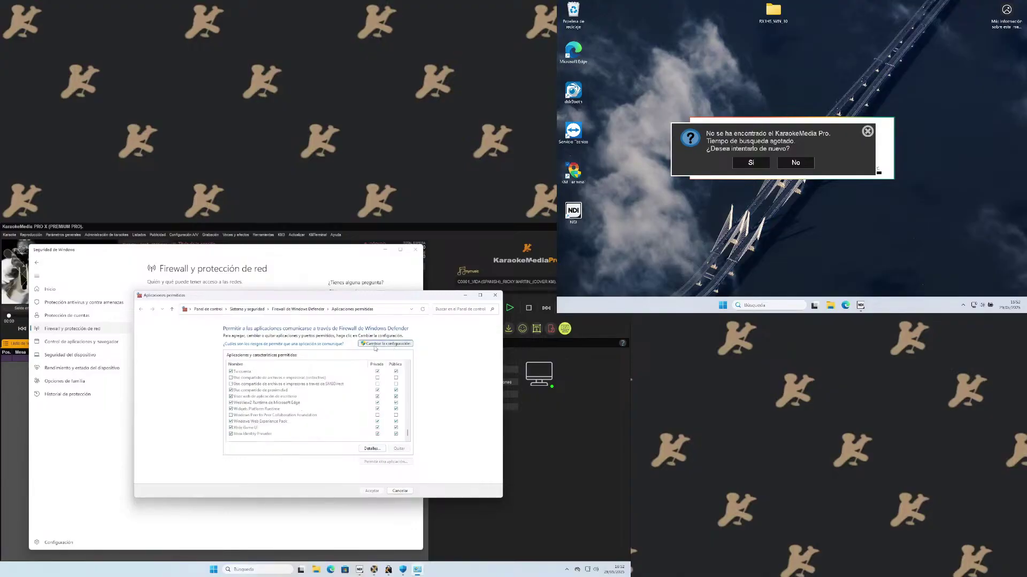
scroll(308, 427, "up", 5)
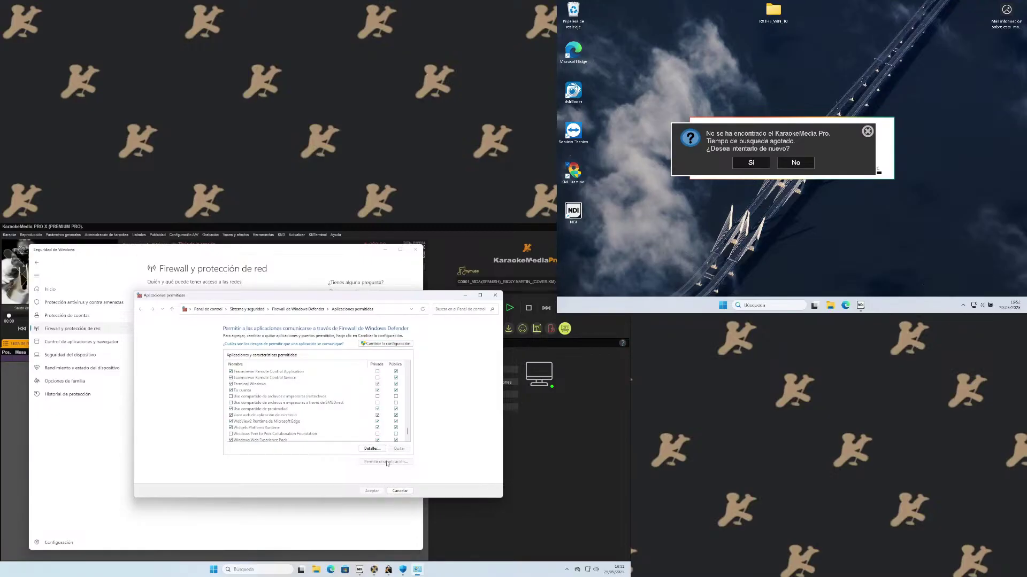
left_click(381, 345)
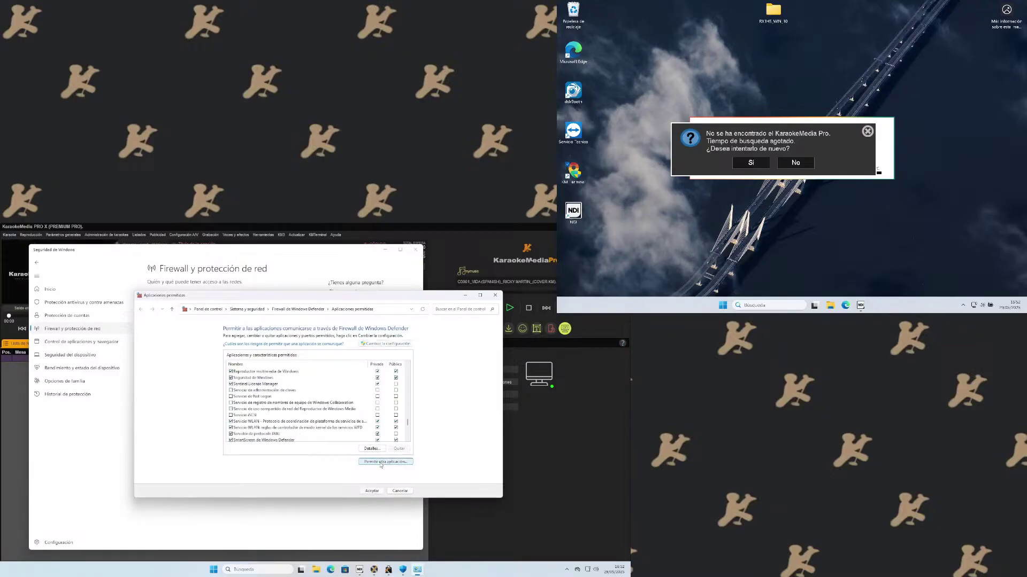
Allow KaraokeMedia_Pro from the KaraokeMediaPro X folder through the firewall.
left_click(381, 463)
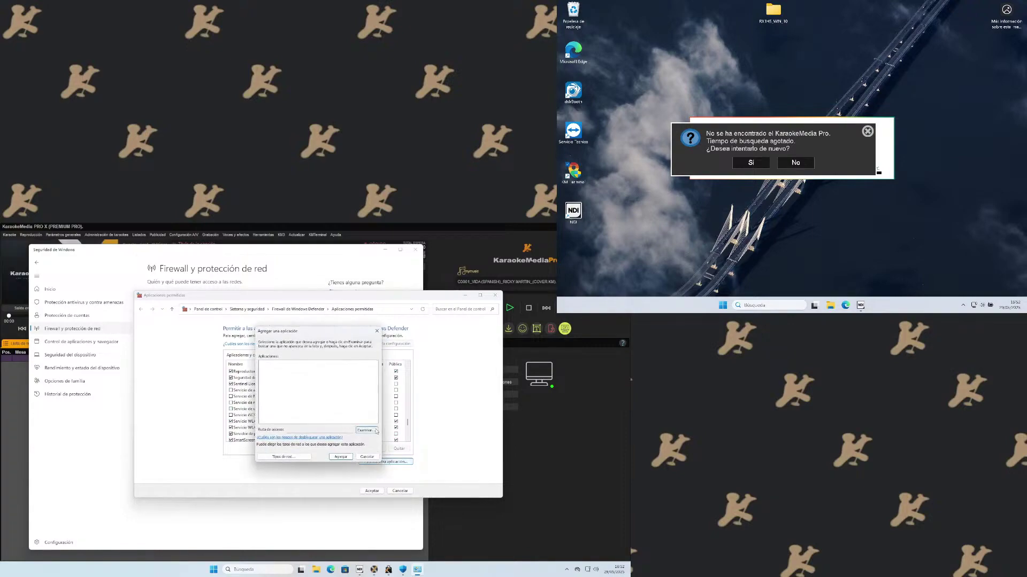
left_click(366, 431)
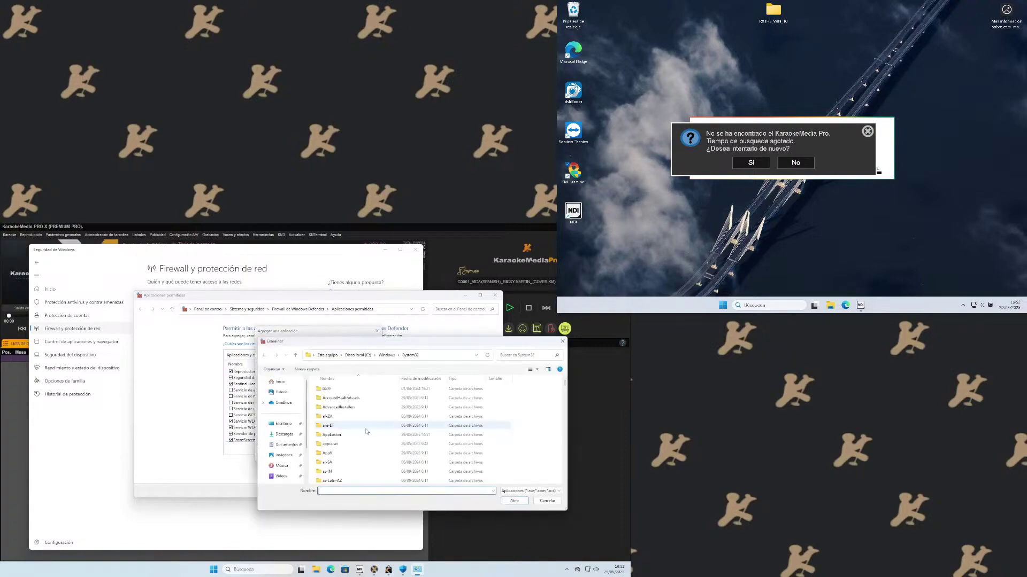
left_click(386, 355)
scroll(352, 418, "down", 5)
scroll(352, 418, "up", 10)
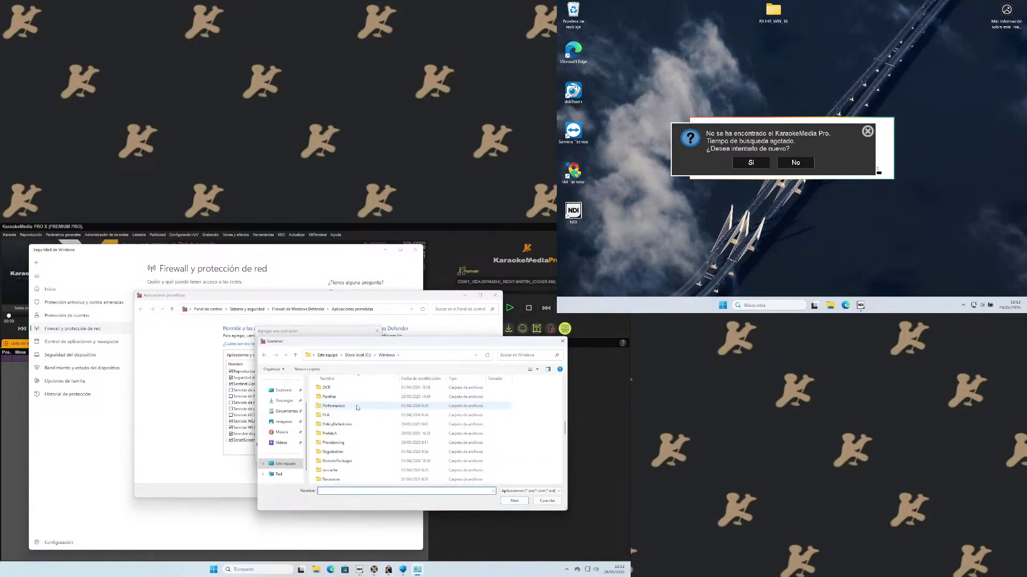
left_click(362, 356)
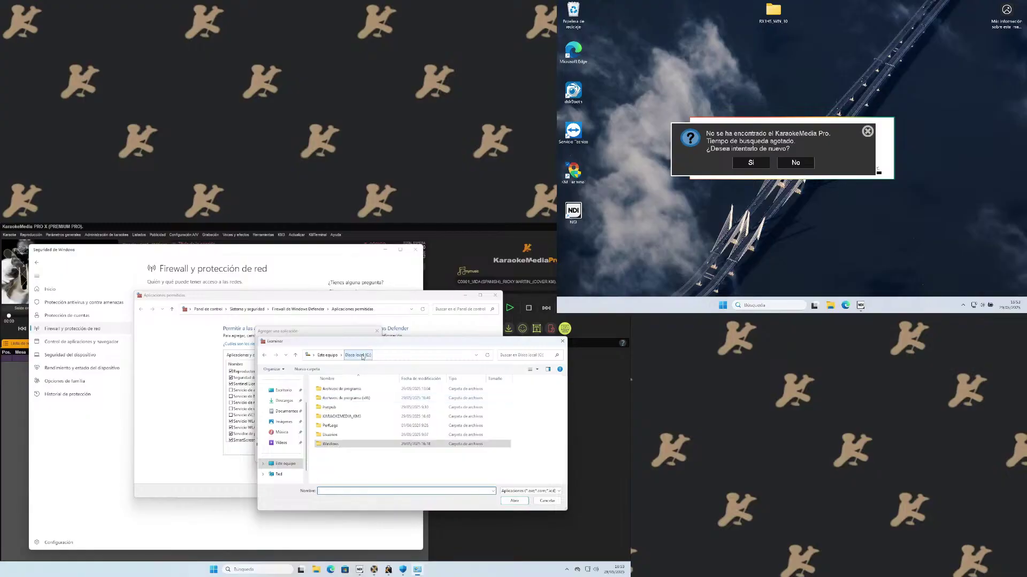
double_click(353, 406)
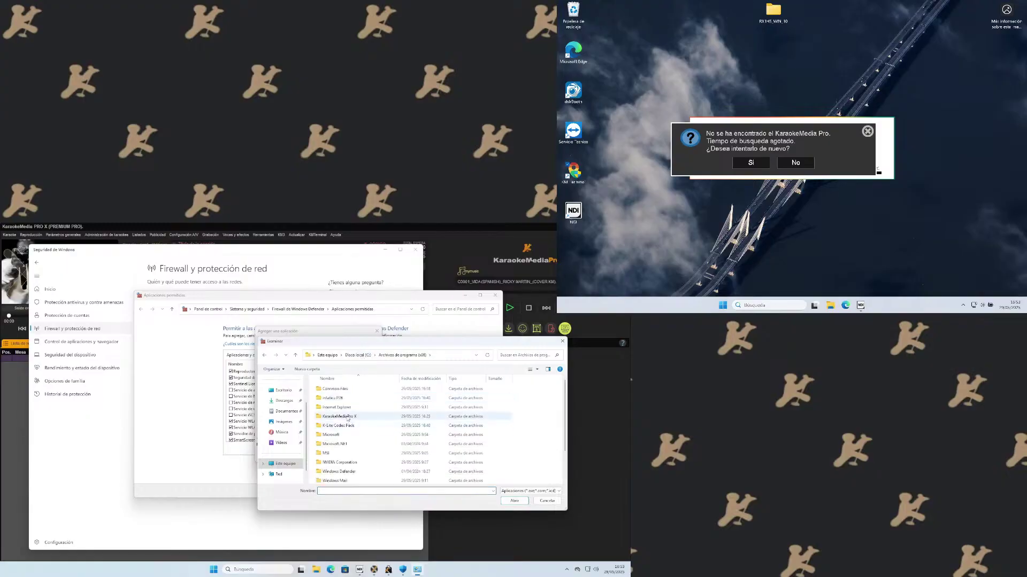
double_click(342, 417)
scroll(362, 412, "down", 1)
scroll(363, 413, "down", 3)
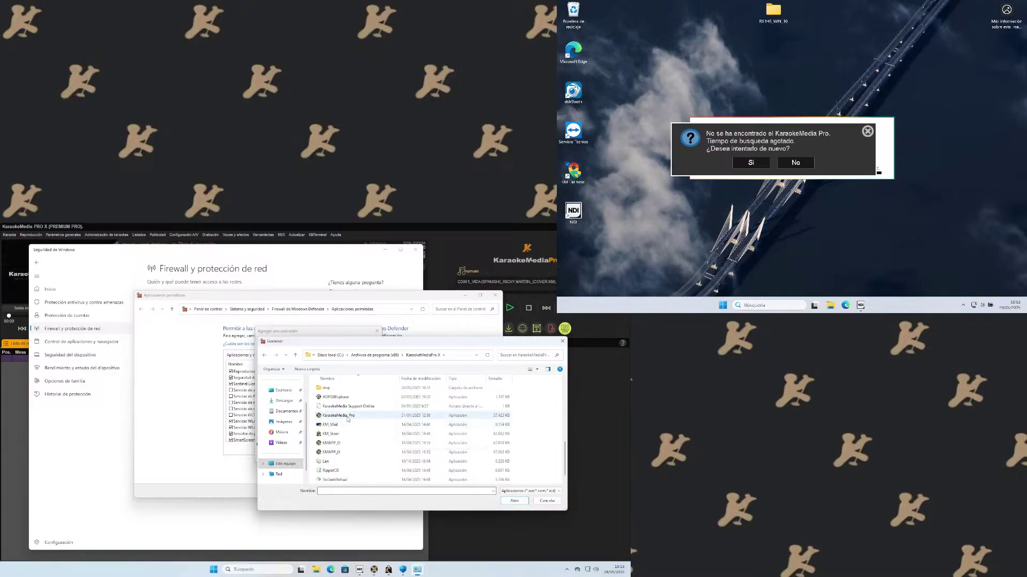
double_click(347, 420)
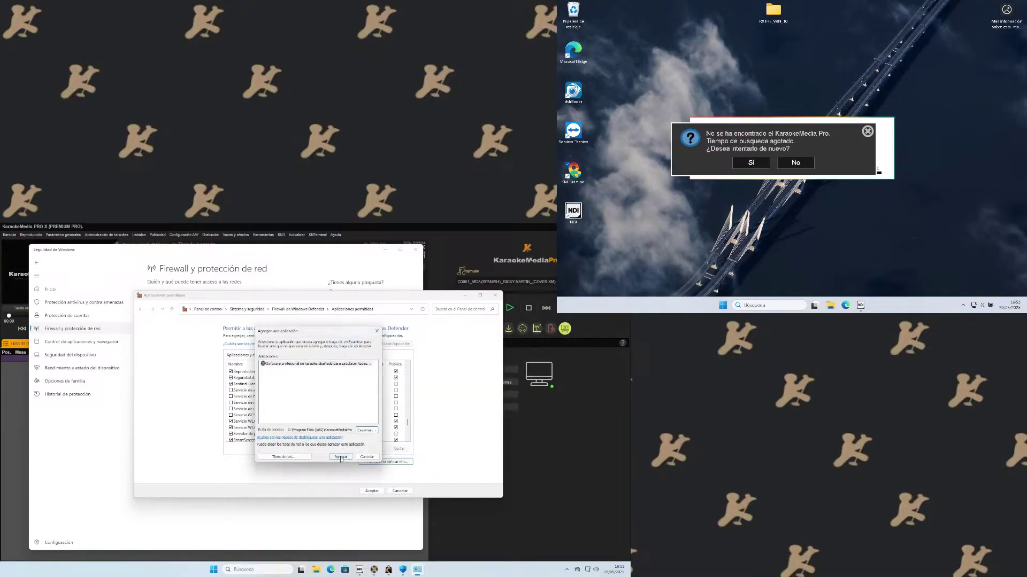
left_click(340, 459)
Allow KMAPP_U through the firewall as well.
left_click(369, 462)
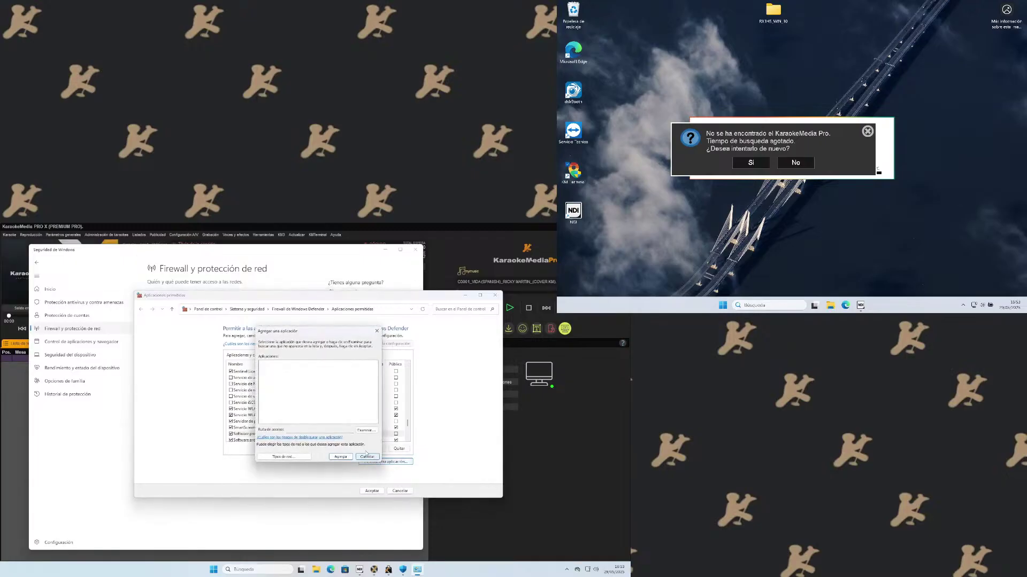
left_click(366, 429)
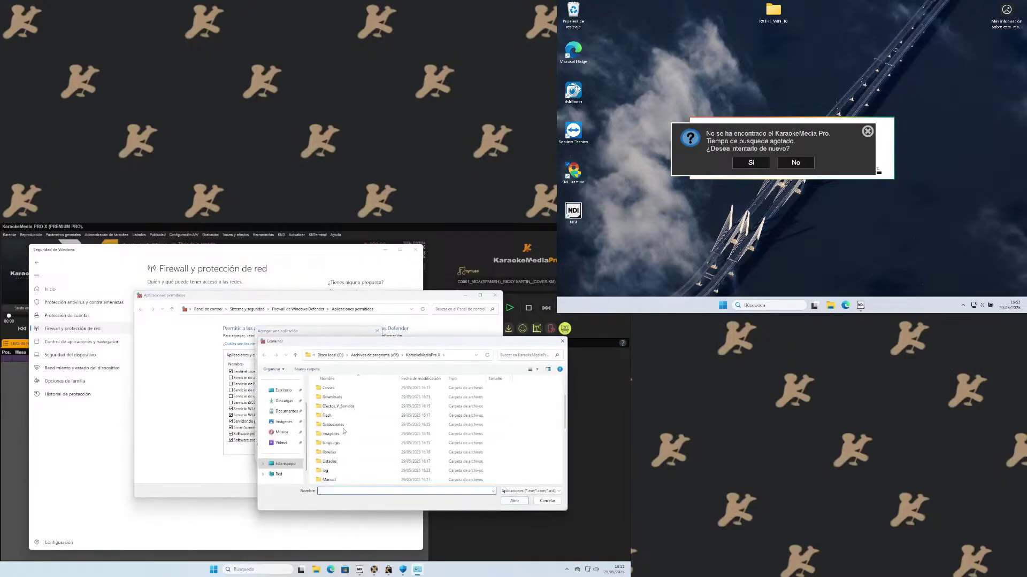
scroll(344, 431, "down", 5)
scroll(353, 433, "down", 1)
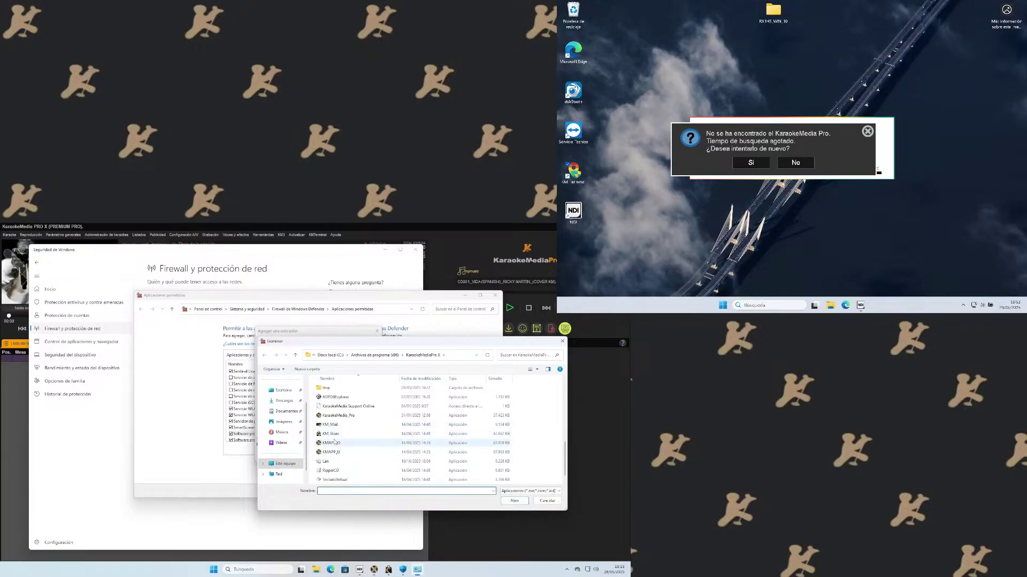
left_click(334, 453)
double_click(333, 452)
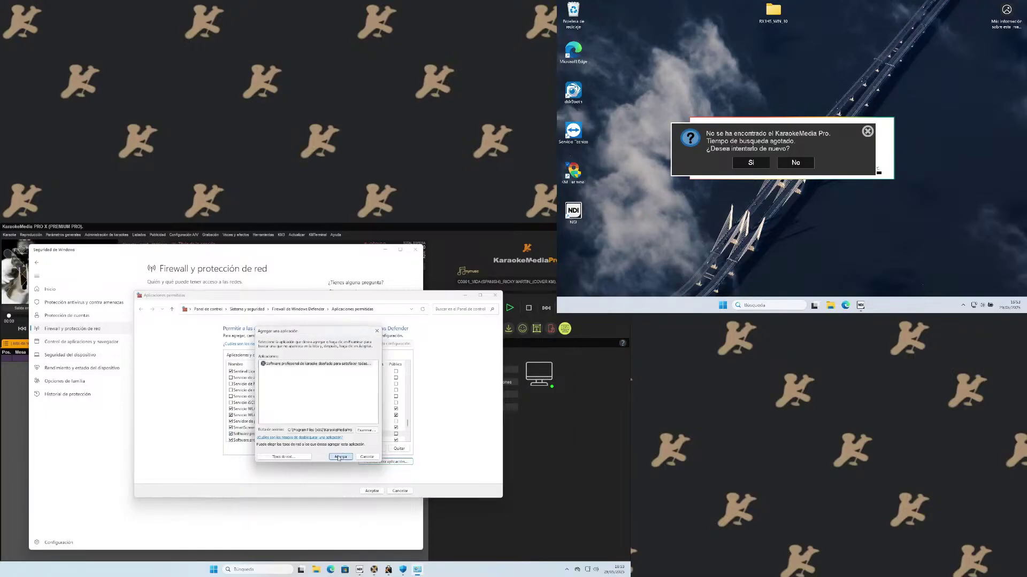
left_click(341, 457)
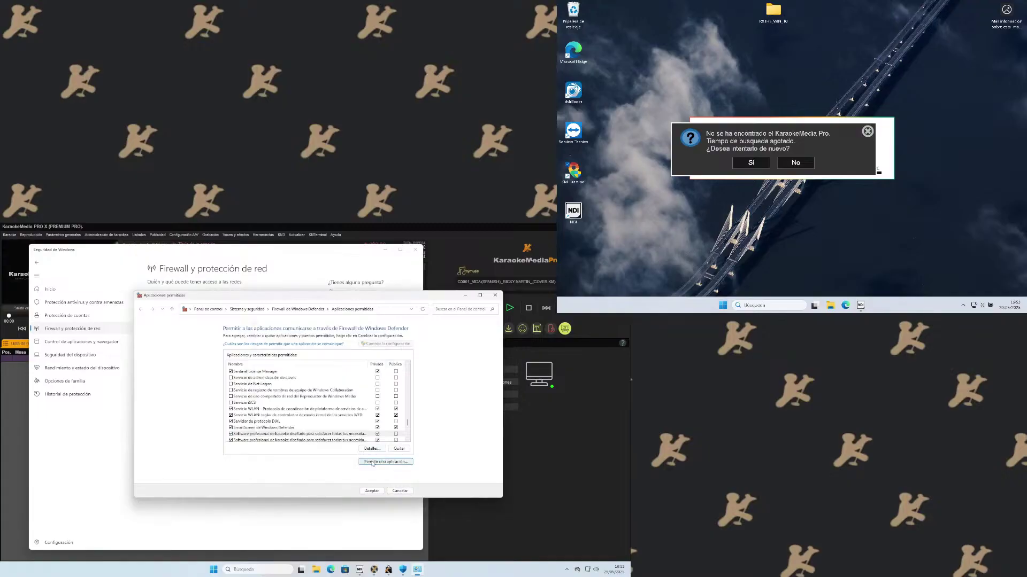
Try adding KMAPP_O, then cancel since it is already allowed.
left_click(372, 463)
left_click(358, 430)
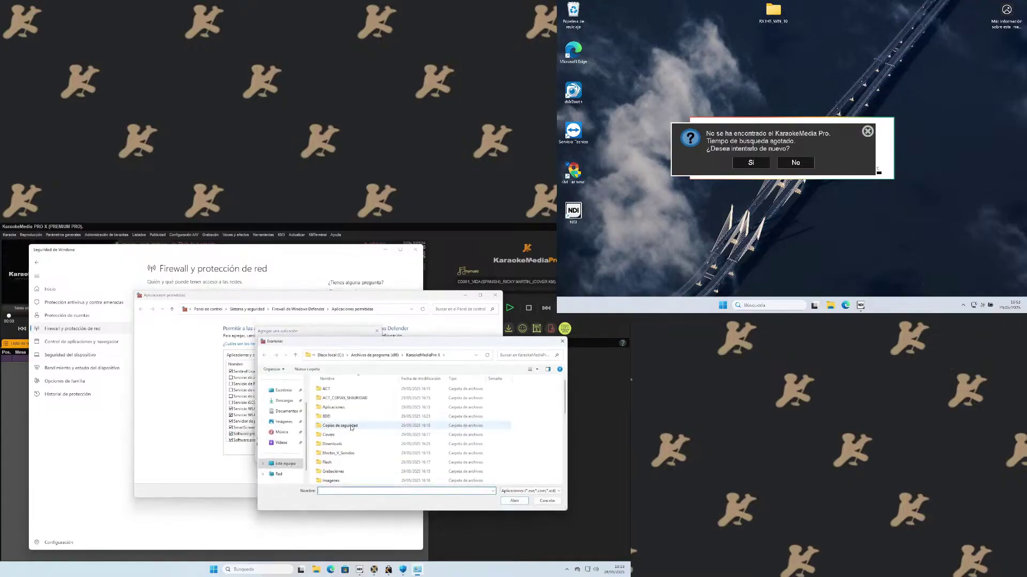
scroll(351, 428, "down", 5)
left_click(342, 443)
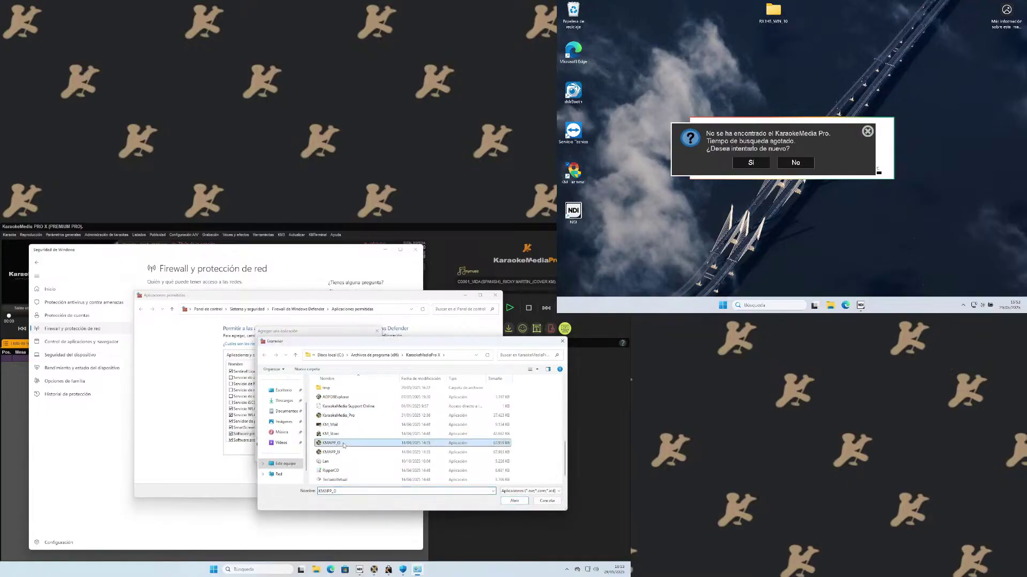
left_click(510, 499)
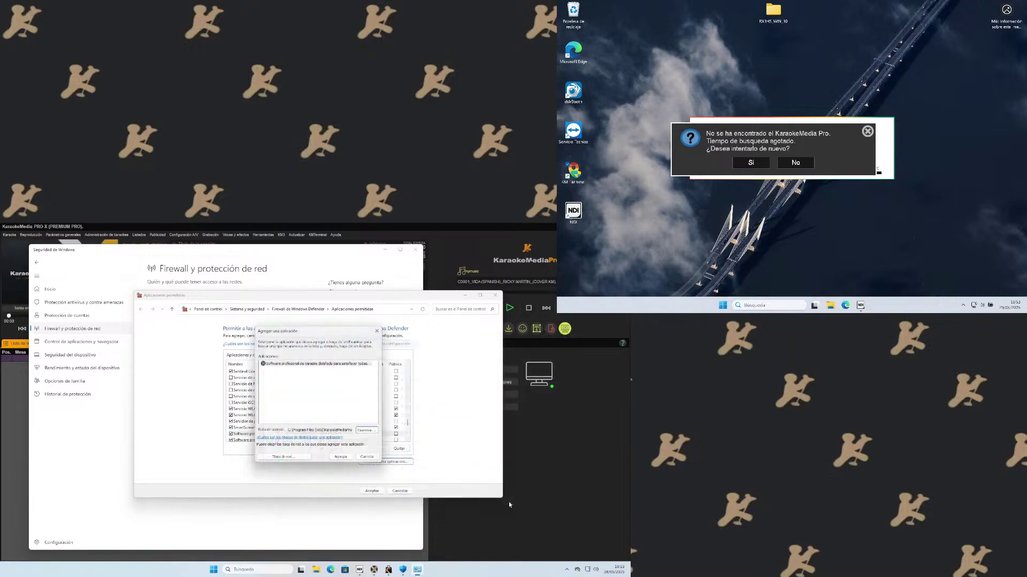
left_click(341, 457)
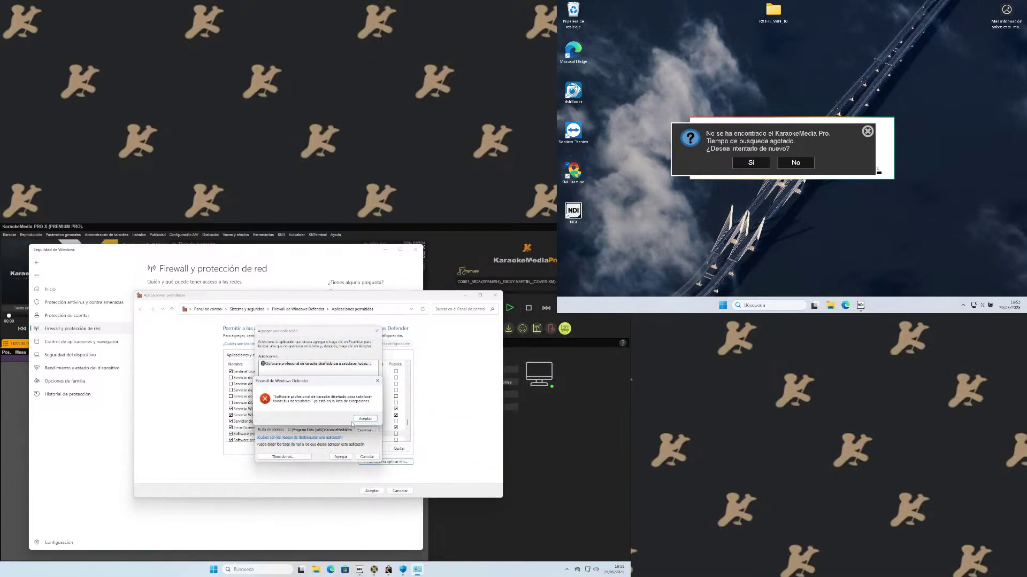
left_click(356, 420)
left_click(366, 457)
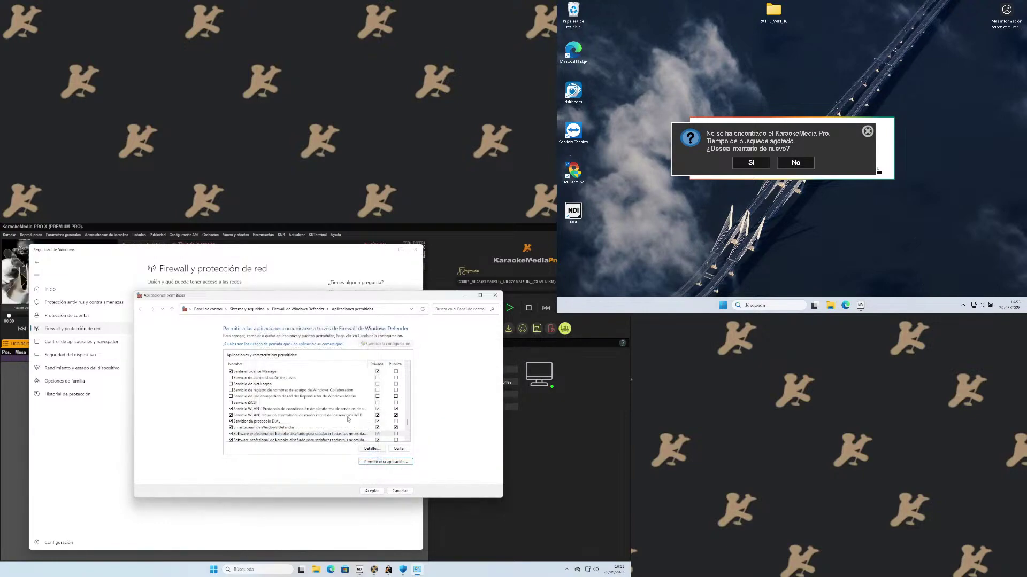
scroll(348, 419, "down", 5)
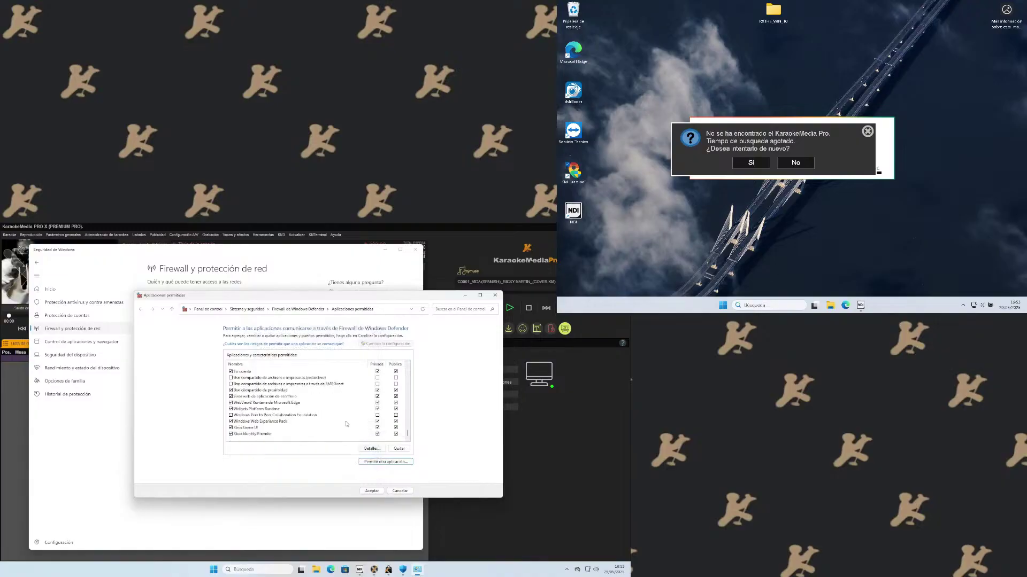
Apply the allowed-apps changes and turn off the Defender Firewall for the private network.
left_click(373, 492)
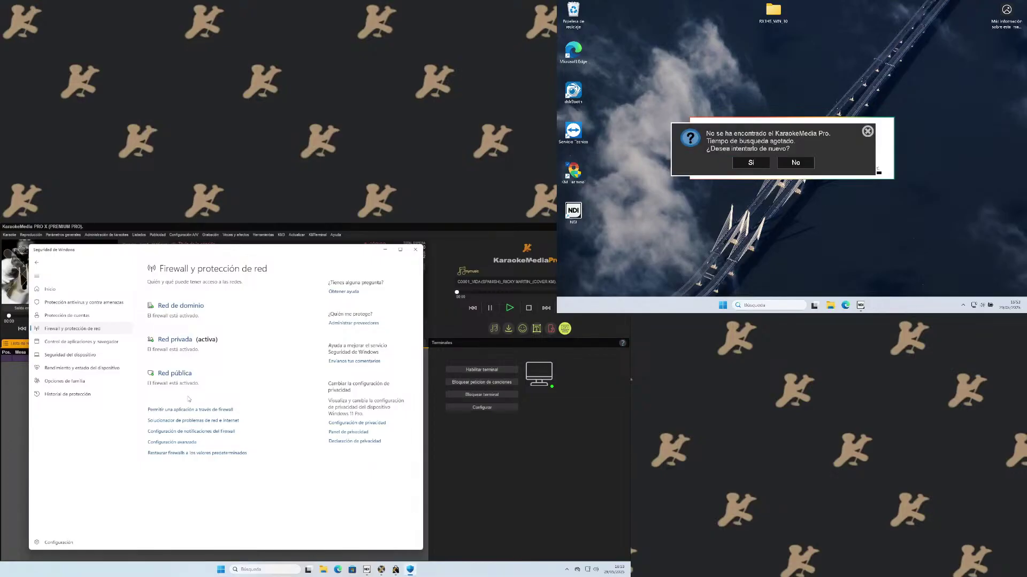
left_click(177, 341)
left_click(154, 390)
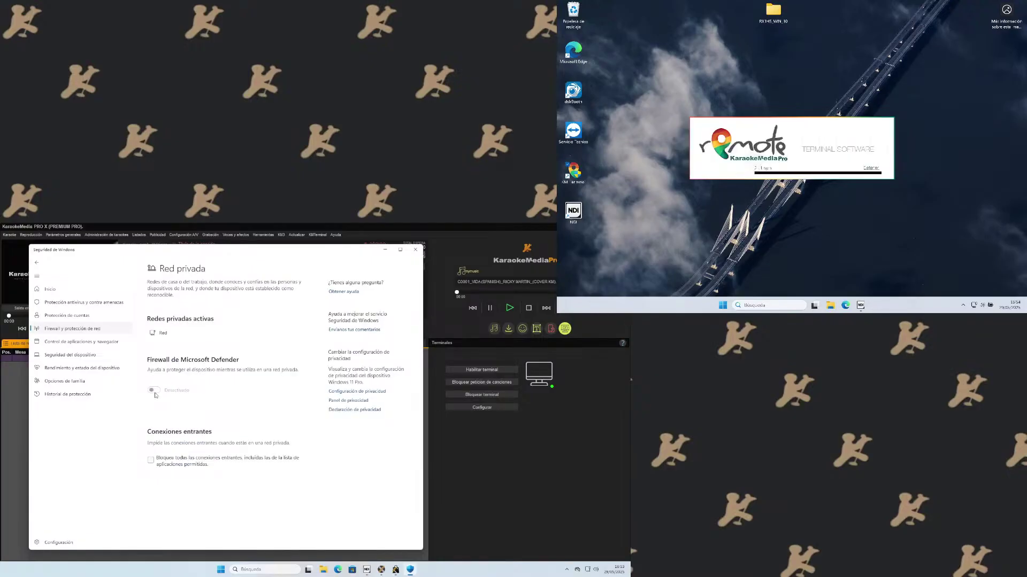
Minimize Windows Security so the remote shows its 'Pide tu canción!' home screen.
left_click(385, 250)
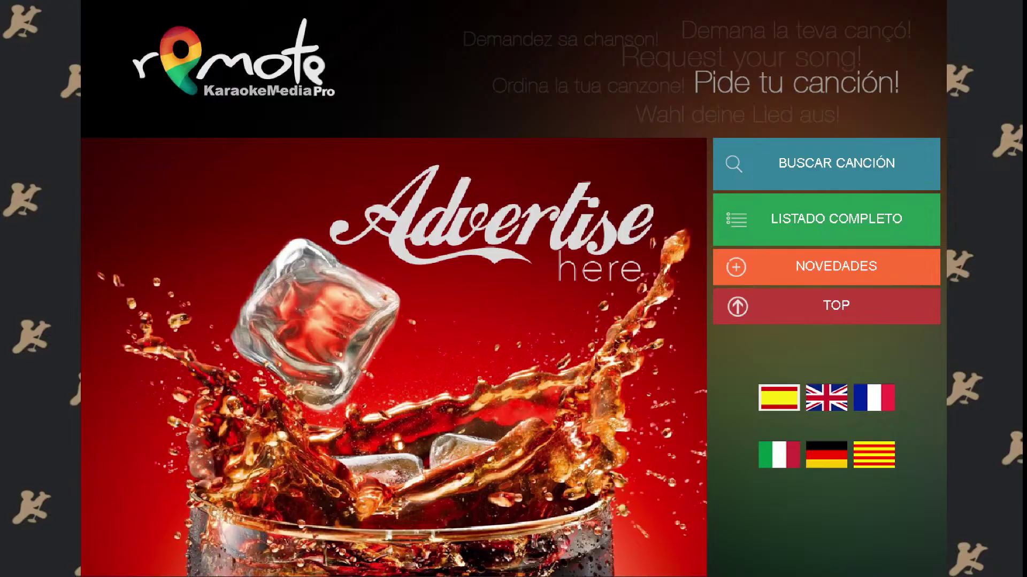
Search the tablet catalogue for 'SALI' and select SALIR by EXTREMODURO.
left_click(837, 163)
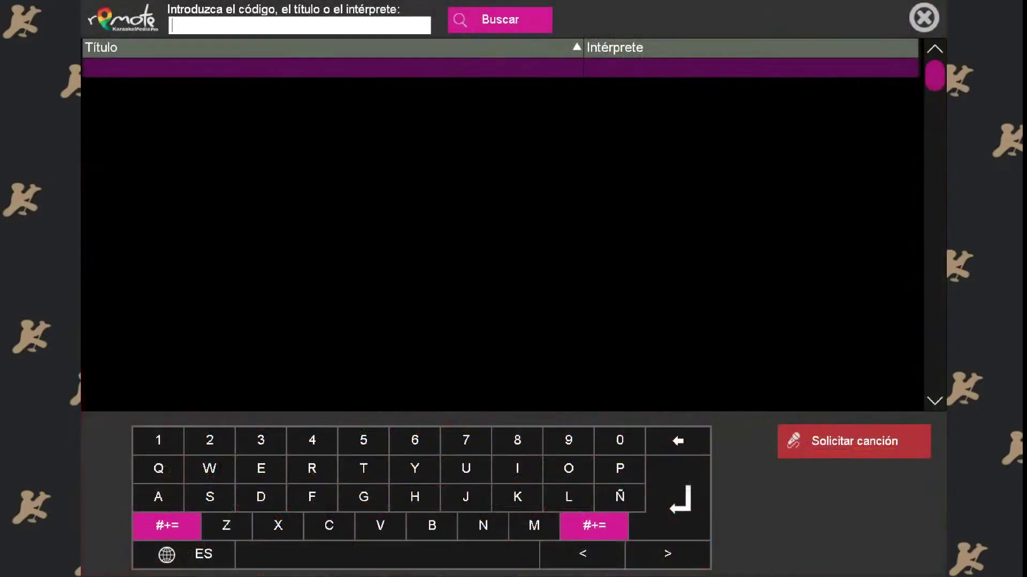
type("SALI")
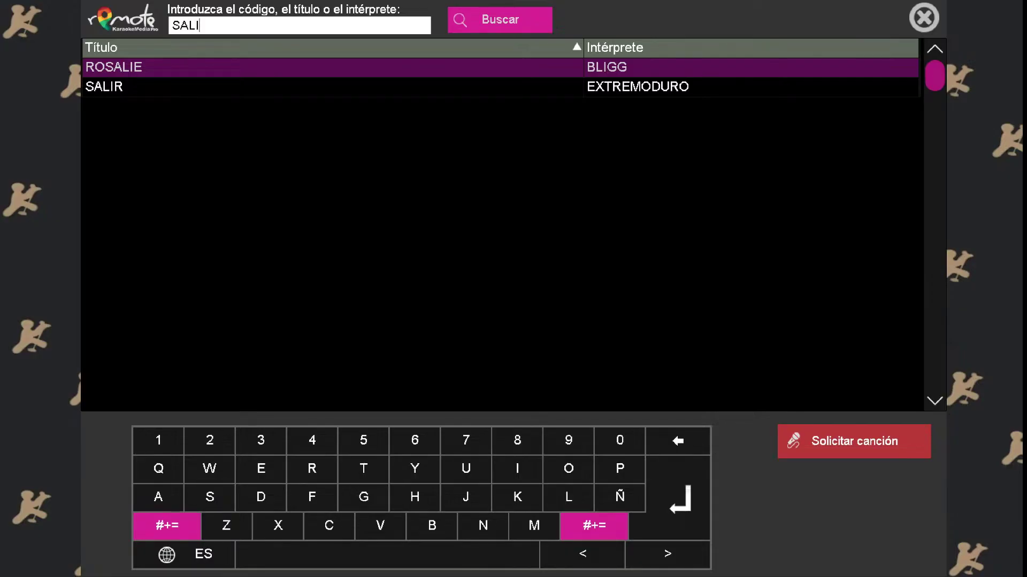
left_click(537, 86)
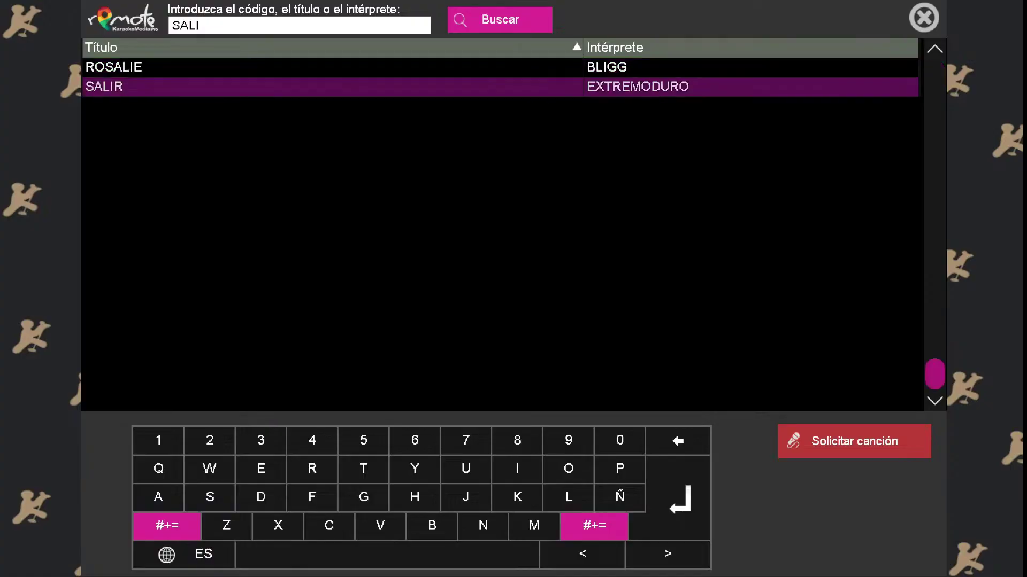
Request SALIR under the singer's name at default tone 0 and dismiss the confirmation.
left_click(854, 441)
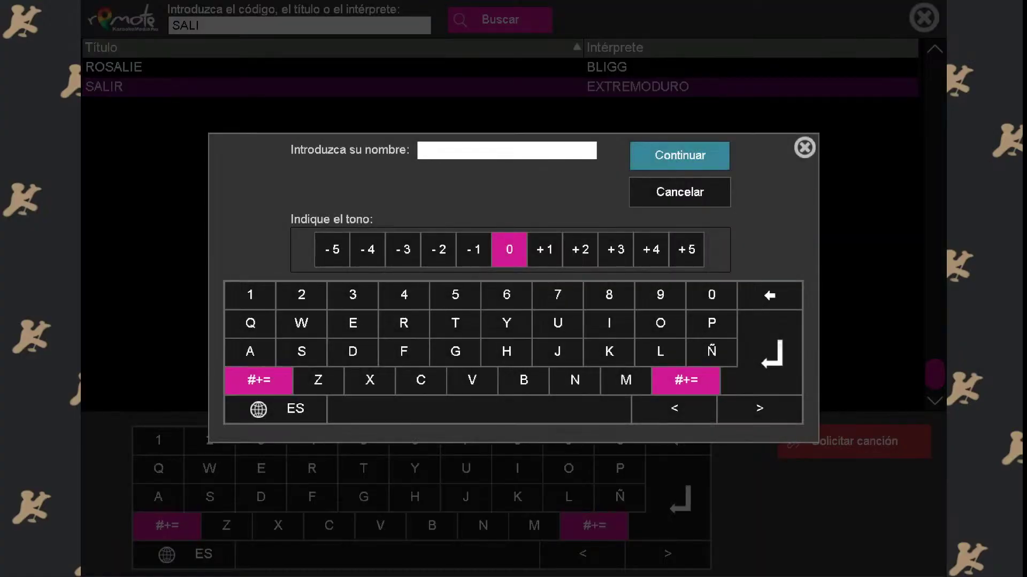
left_click(403, 323)
left_click(250, 351)
left_click(557, 323)
left_click(660, 351)
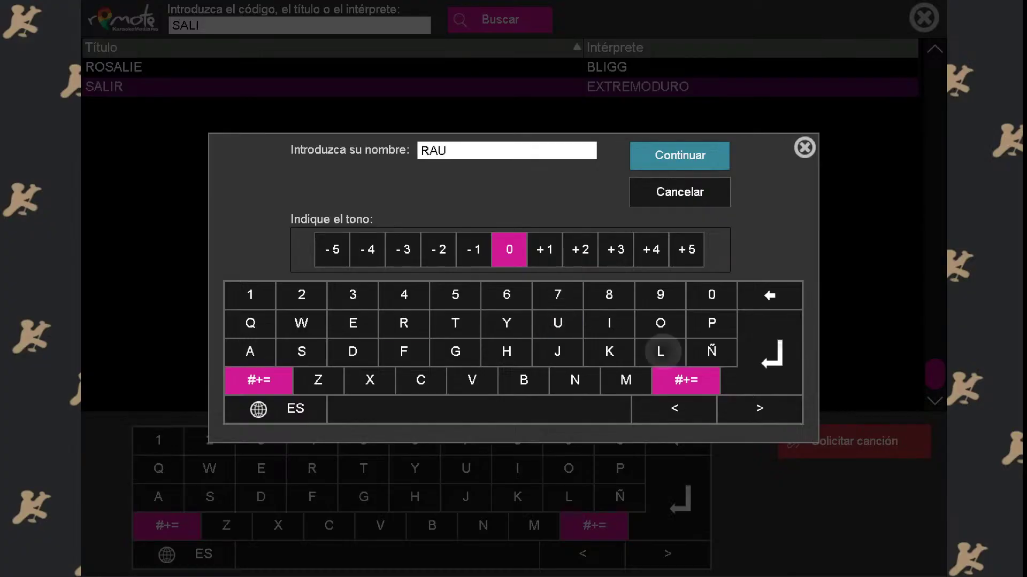
left_click(679, 155)
left_click(513, 312)
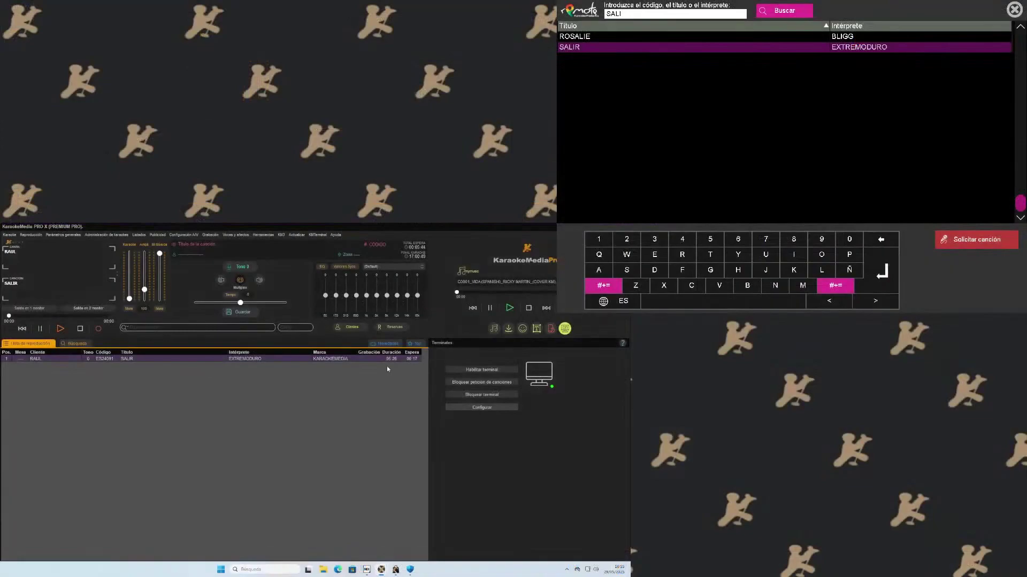
Request ROSALIE by BLIGG under the same singer's name, queuing it second.
key("Up")
key("Return")
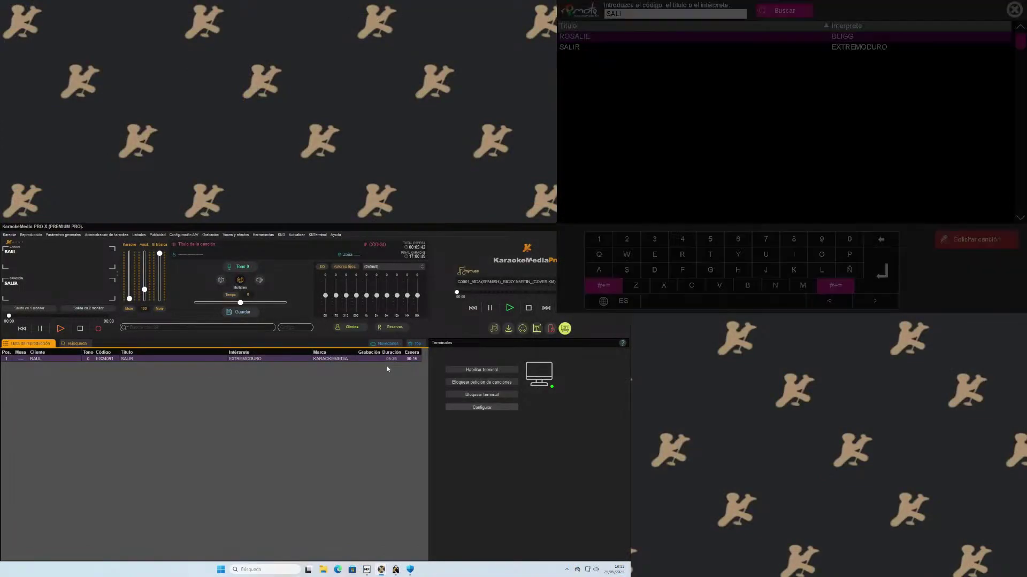
type("RAUL")
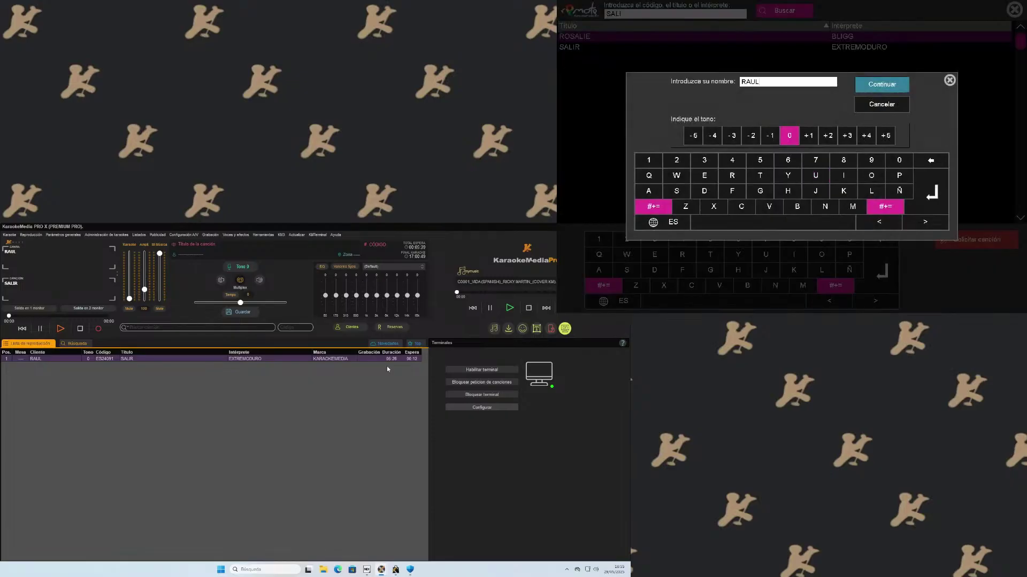
key("Return")
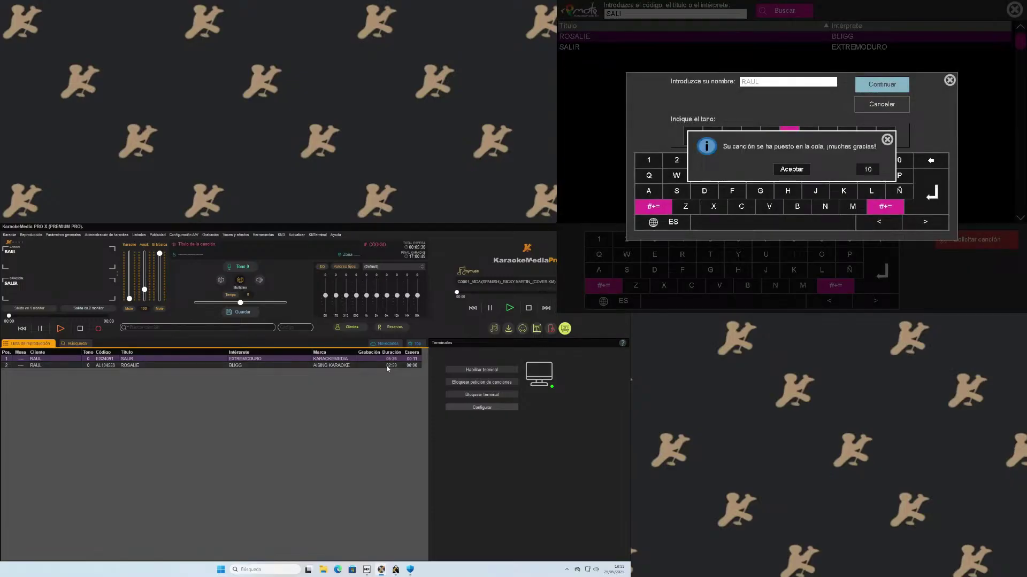
key("Return")
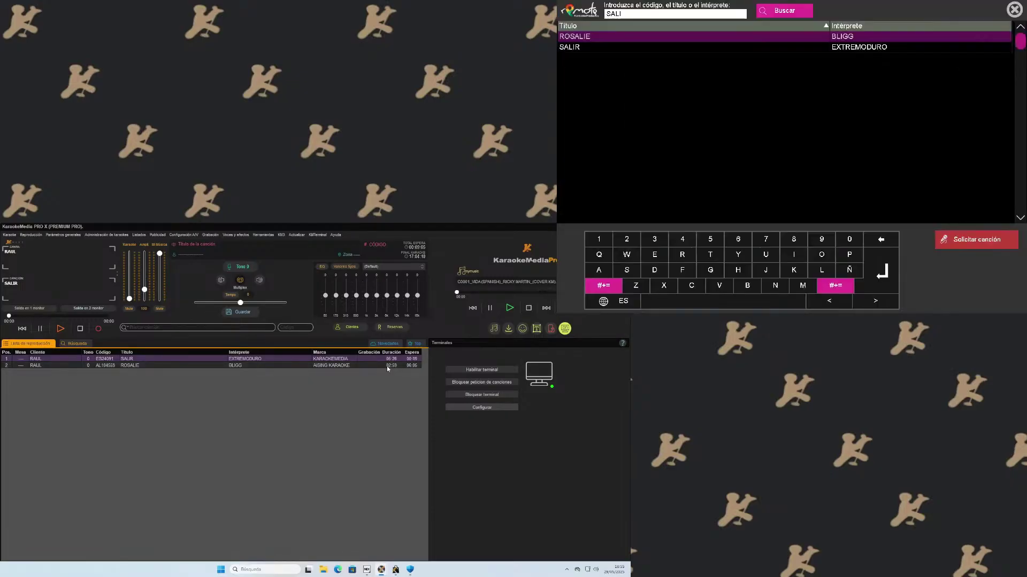
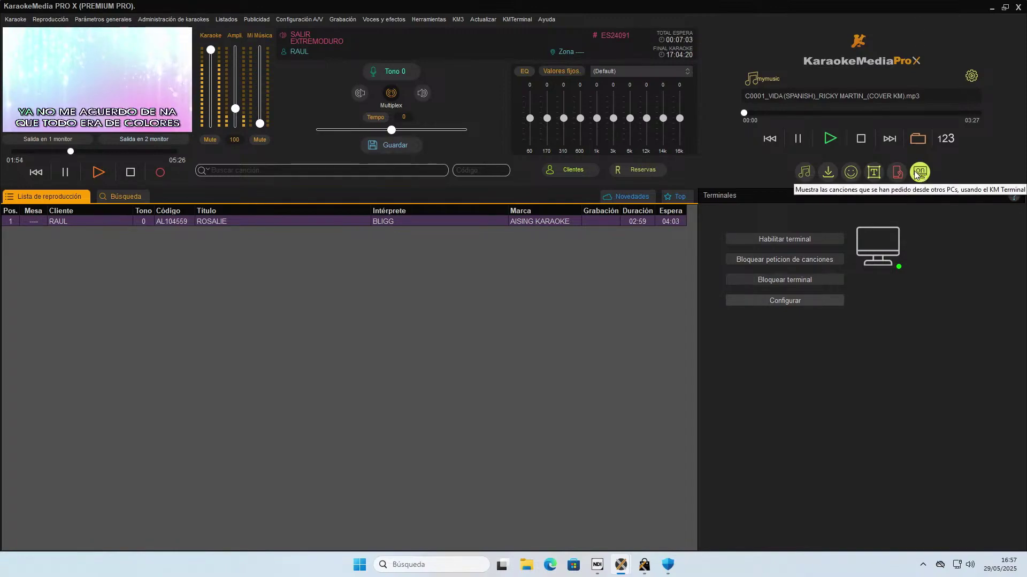
Switch the right-hand panel to the APP Móvil song-request listings.
left_click(897, 174)
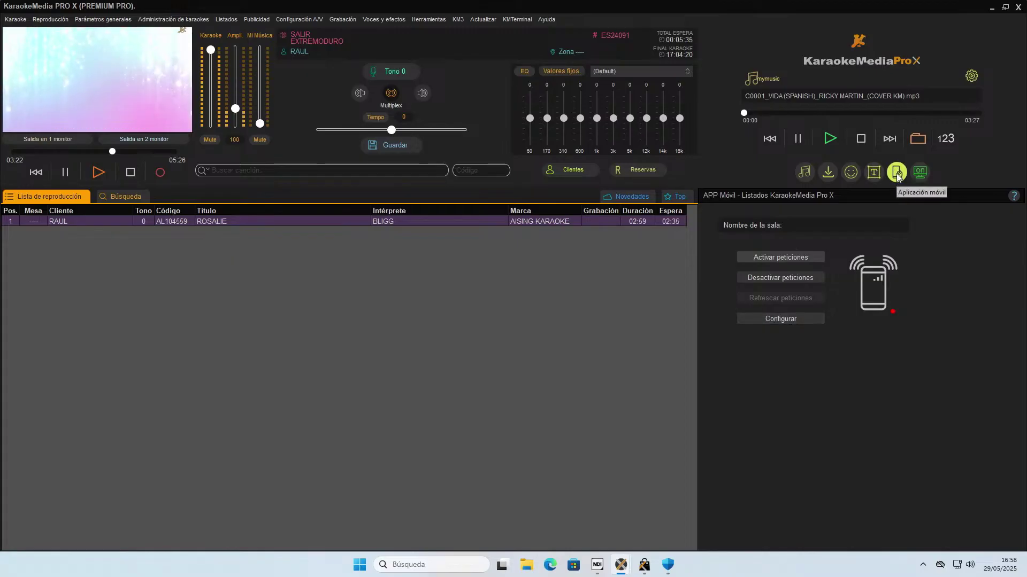
Register a new mobile-app room named 'Karaoke Instalacion' and confirm its creation.
left_click(787, 321)
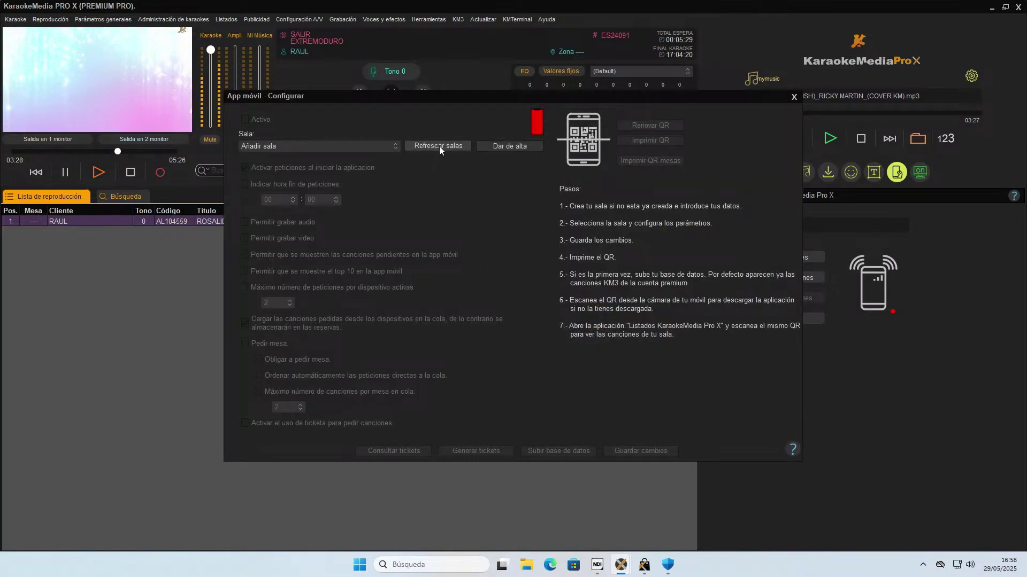
left_click(511, 146)
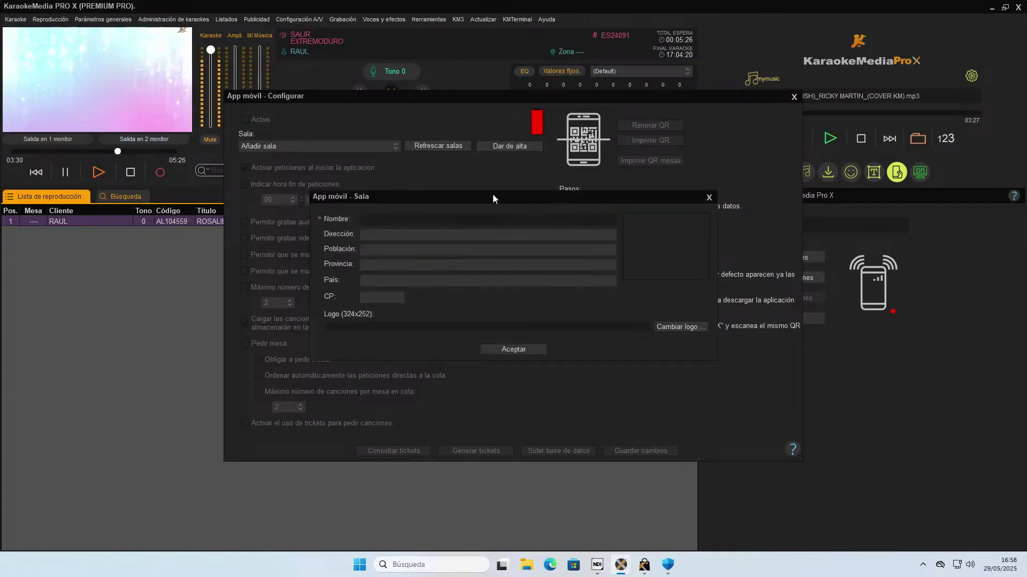
left_click(486, 221)
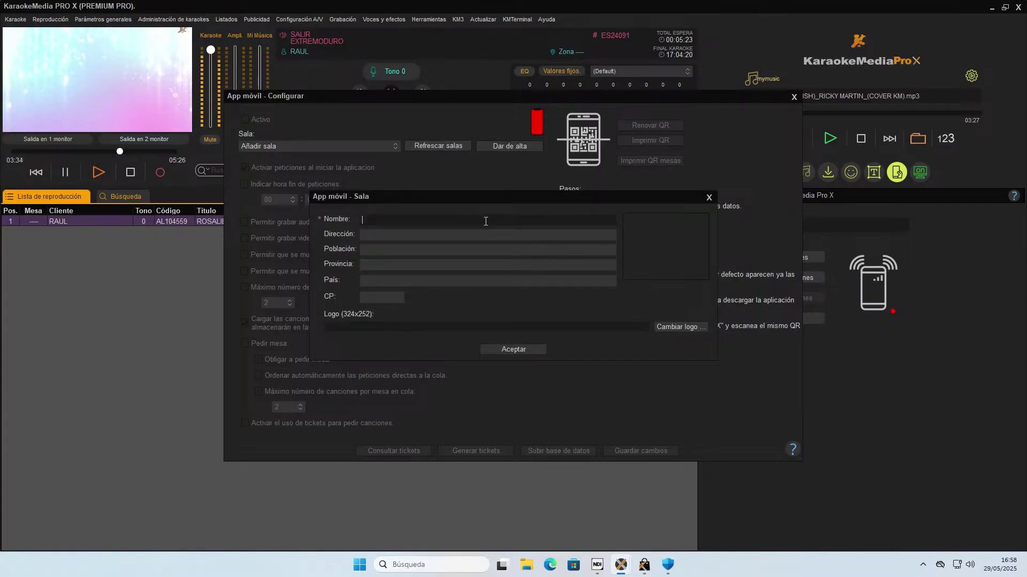
type("Karaoke Imns")
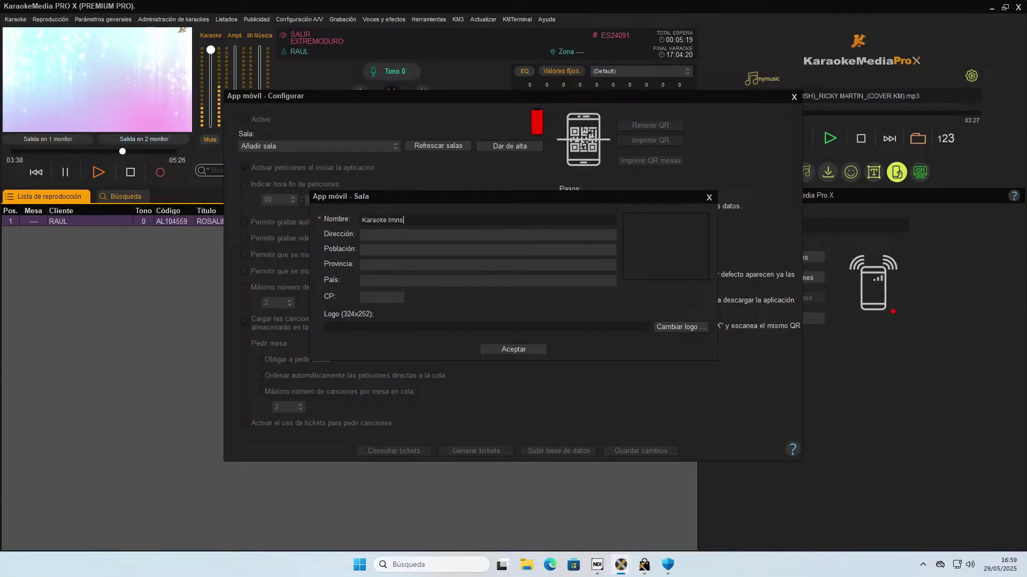
key("BackSpace")
key("BackSpace")
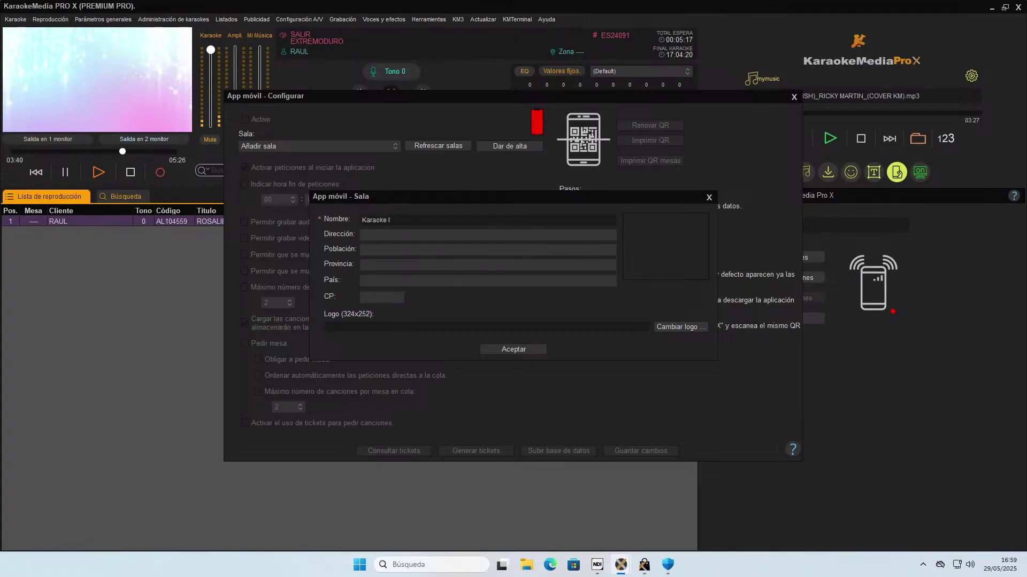
type("nstalaci")
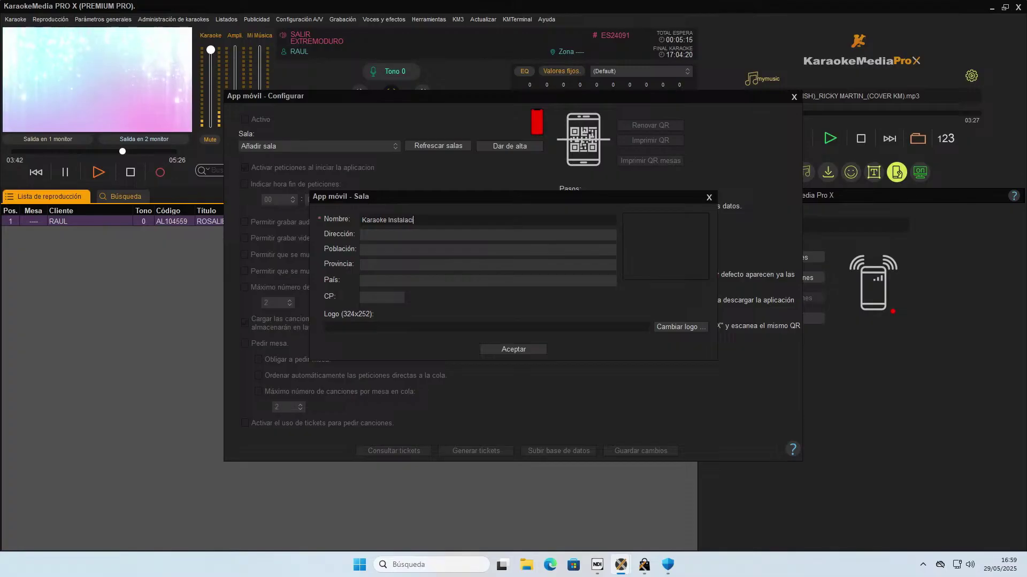
type("on")
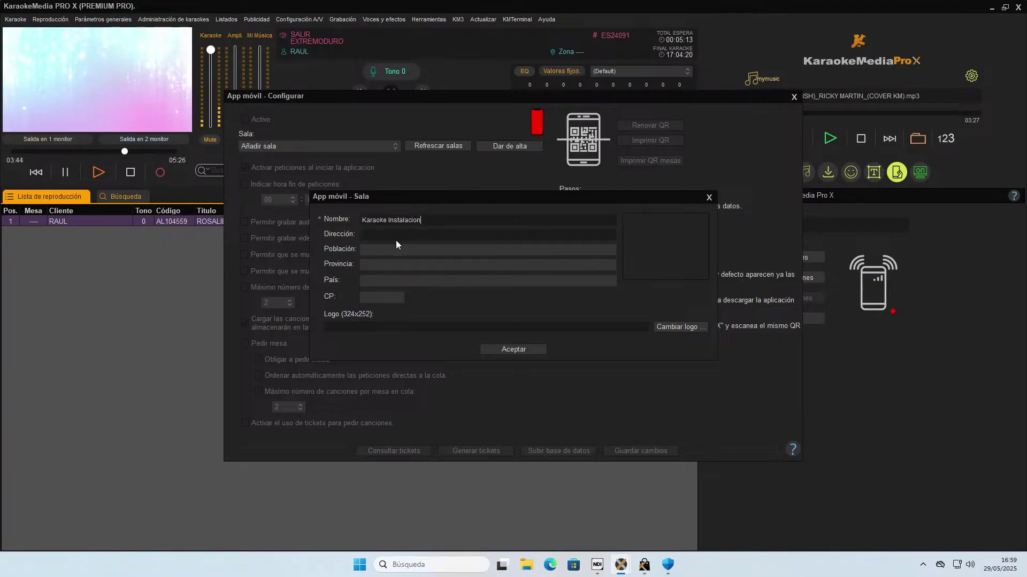
left_click(404, 262)
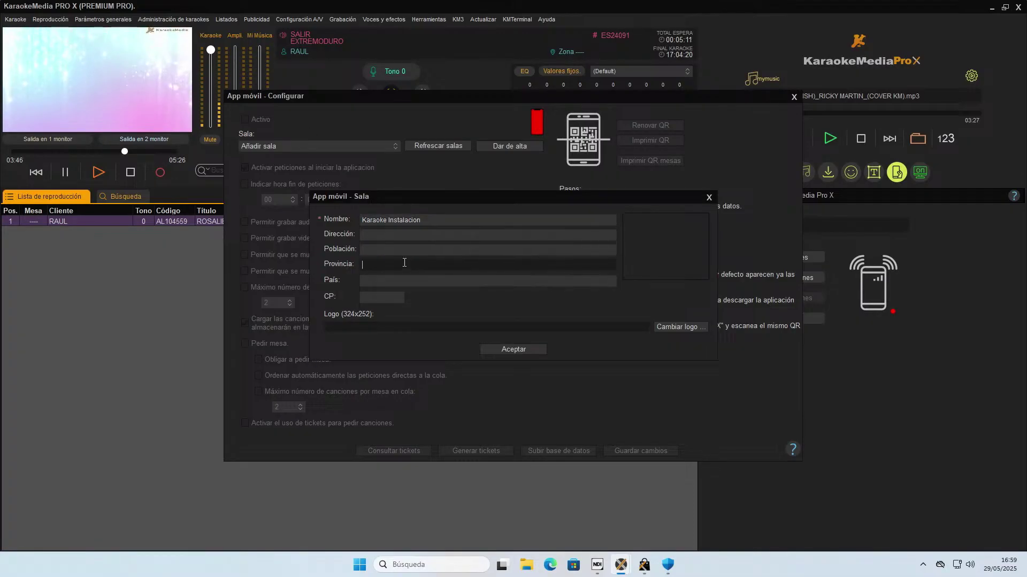
key("shift+Tab")
key("shift+Tab")
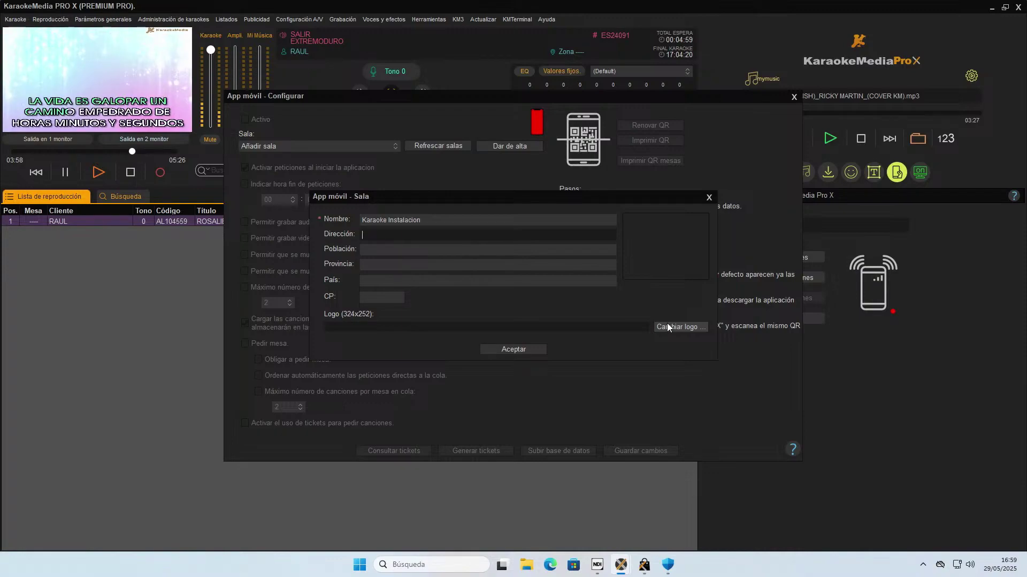
left_click(519, 350)
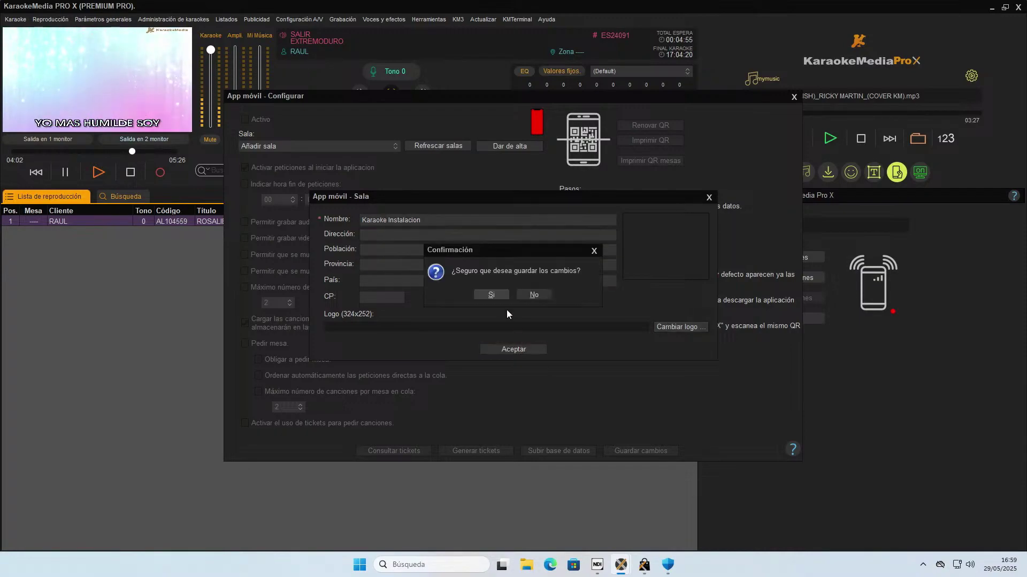
left_click(500, 291)
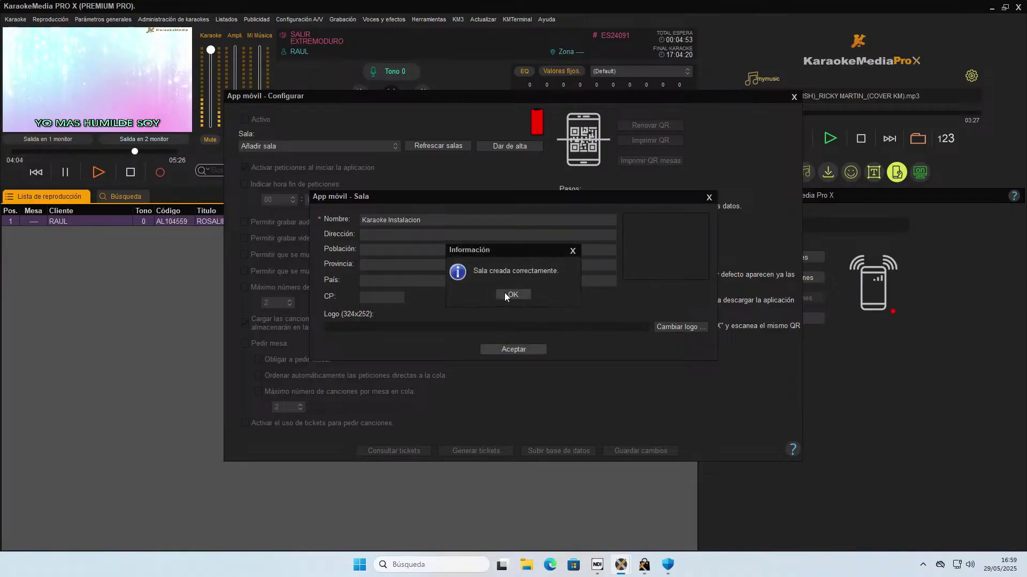
left_click(509, 295)
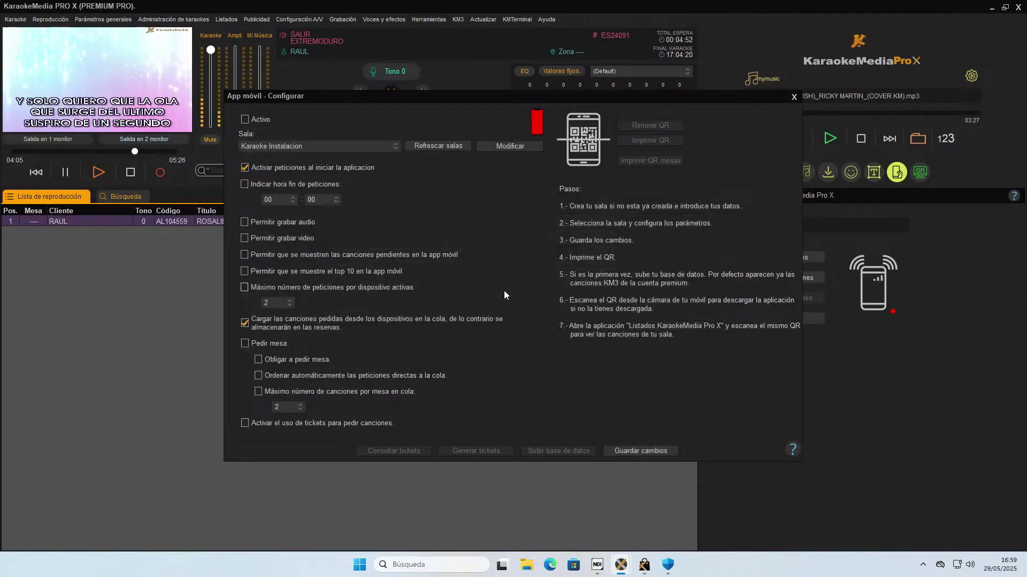
Mark Karaoke Instalacion as active on this machine and save the mobile-app settings.
left_click(246, 123)
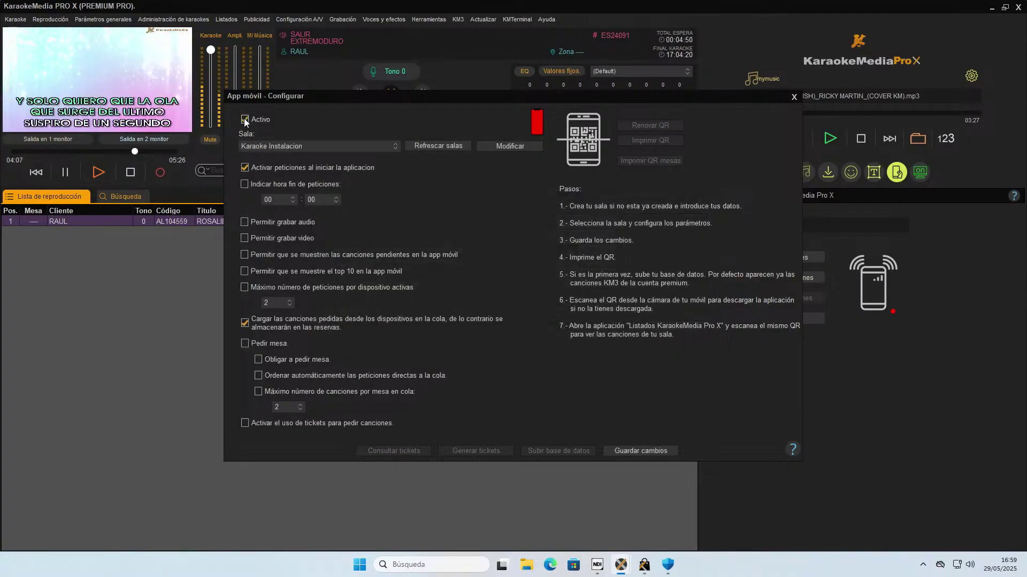
left_click(643, 452)
left_click(489, 297)
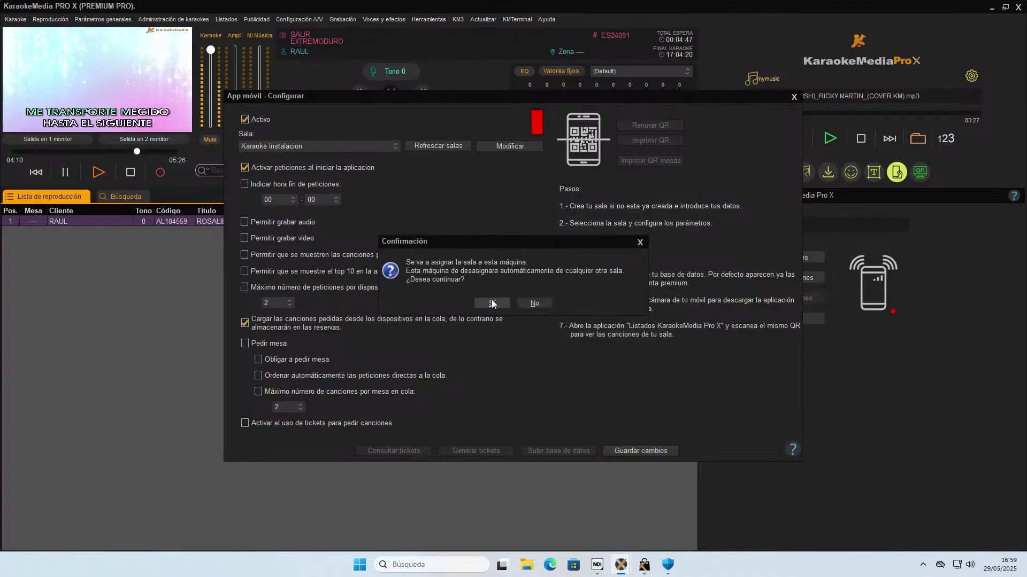
left_click(492, 303)
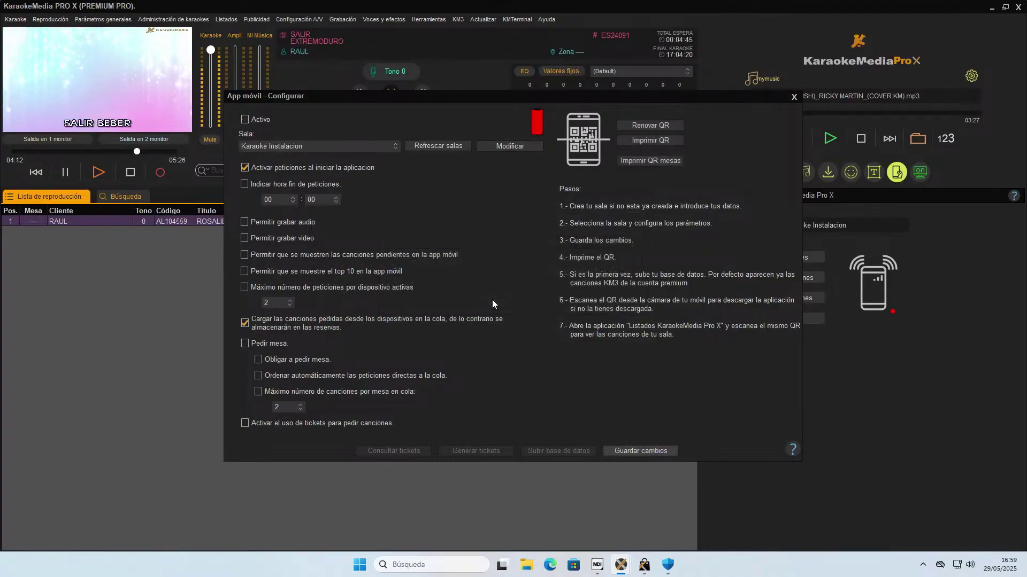
left_click(504, 296)
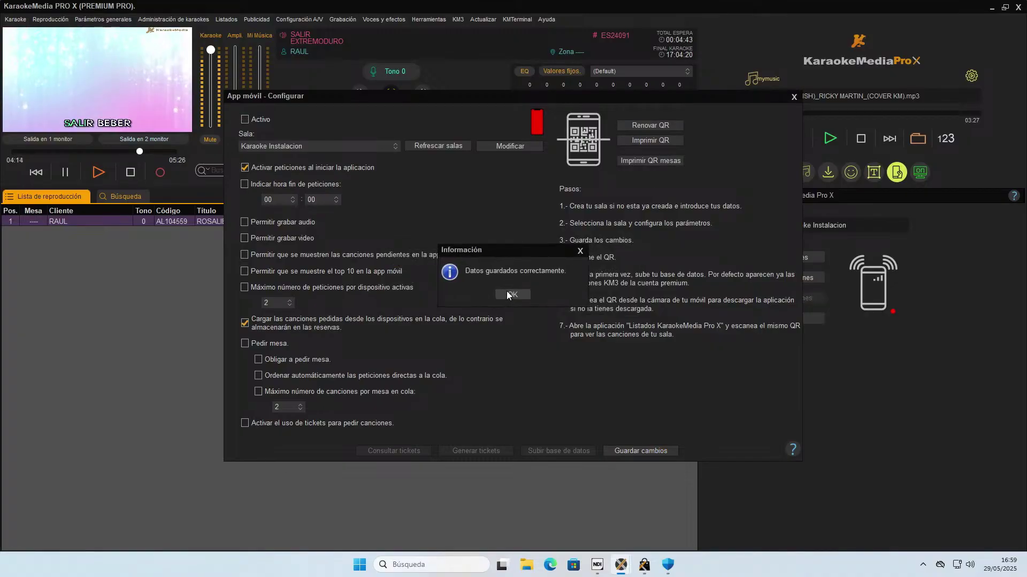
left_click(507, 296)
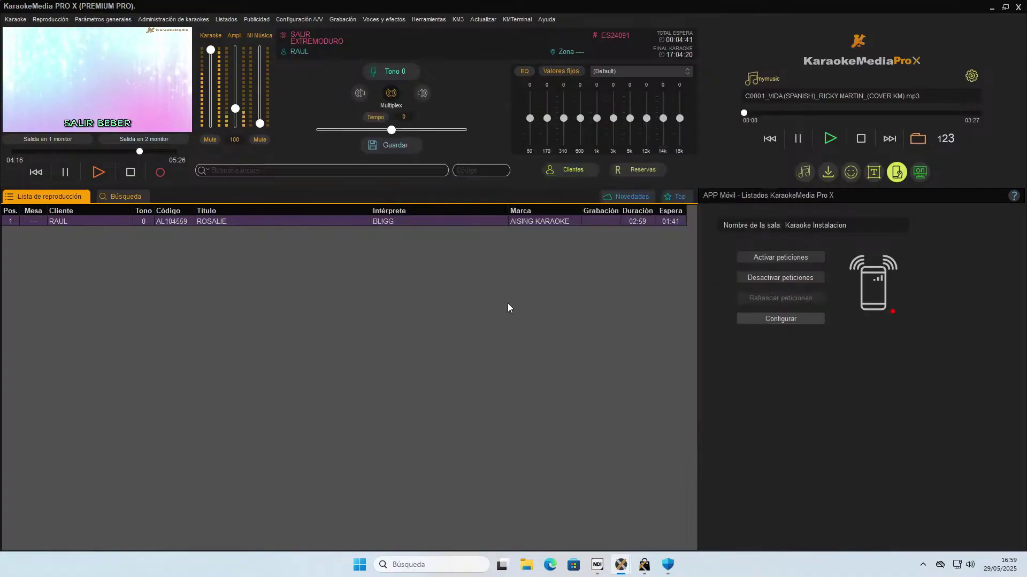
Toggle Activar peticiones off and back on, then reopen the mobile-app configuration.
left_click(780, 256)
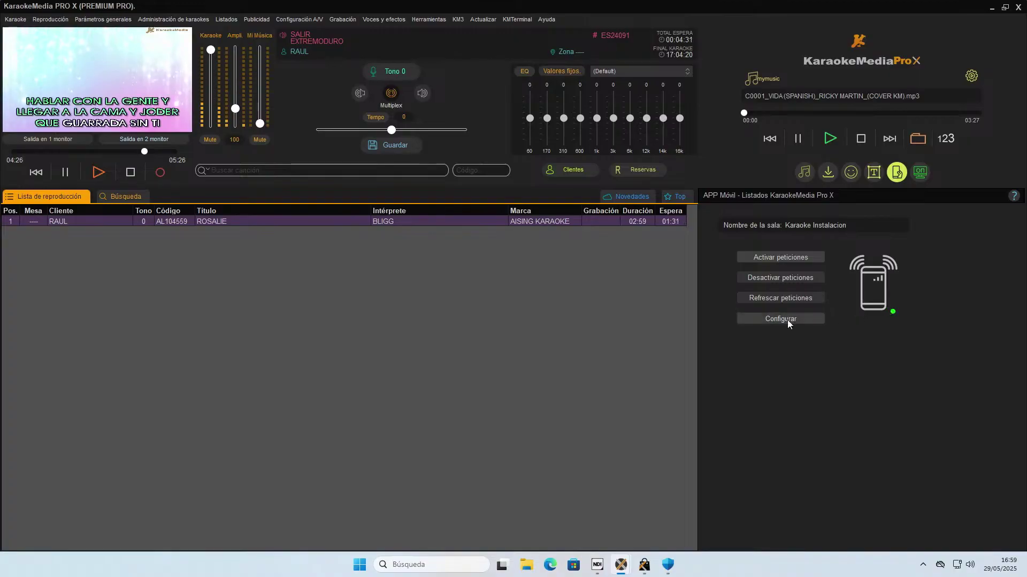
left_click(788, 281)
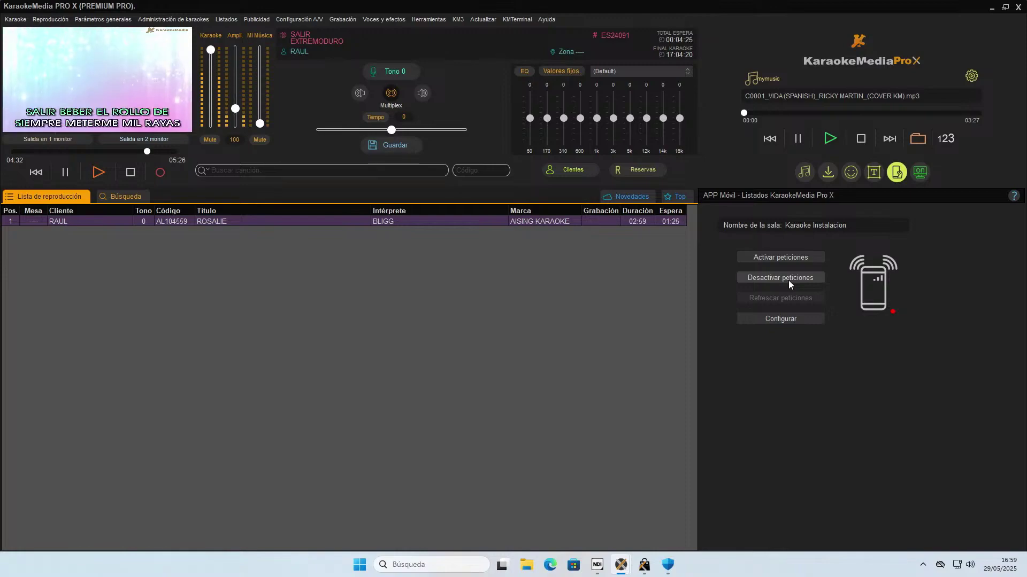
left_click(781, 260)
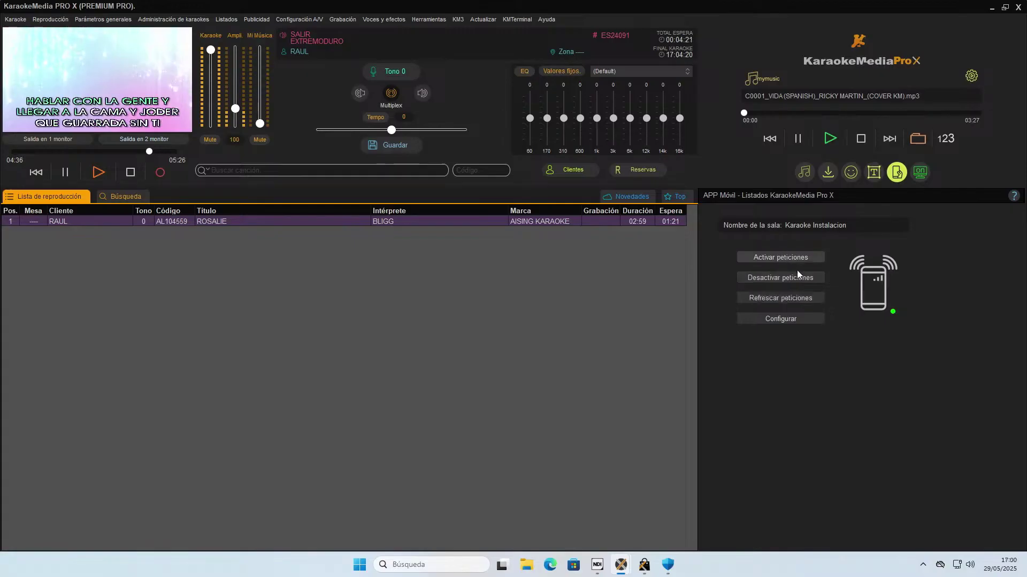
left_click(790, 320)
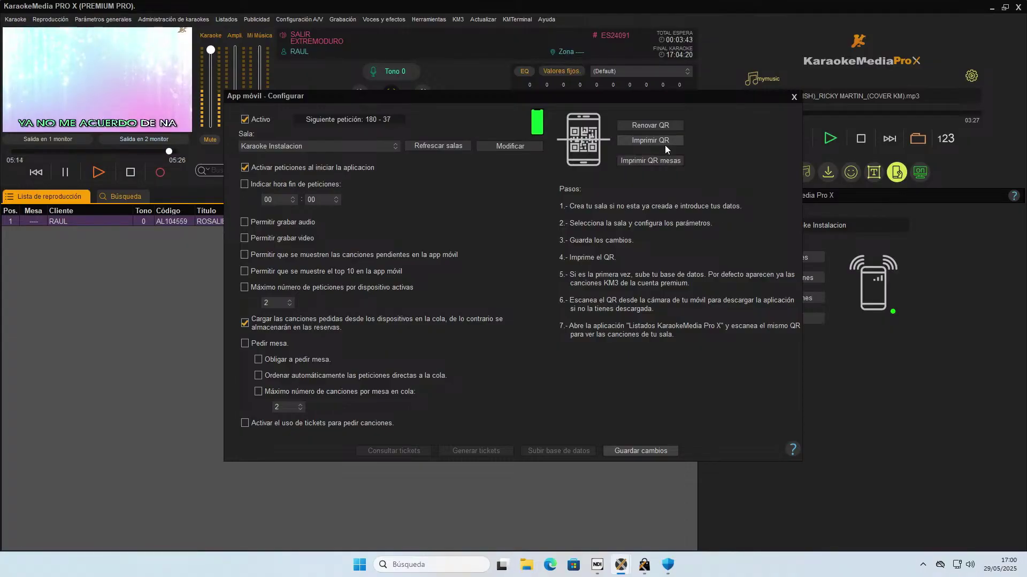
Preview and enlarge the printable QR sheet, then close it and the configuration.
left_click(669, 142)
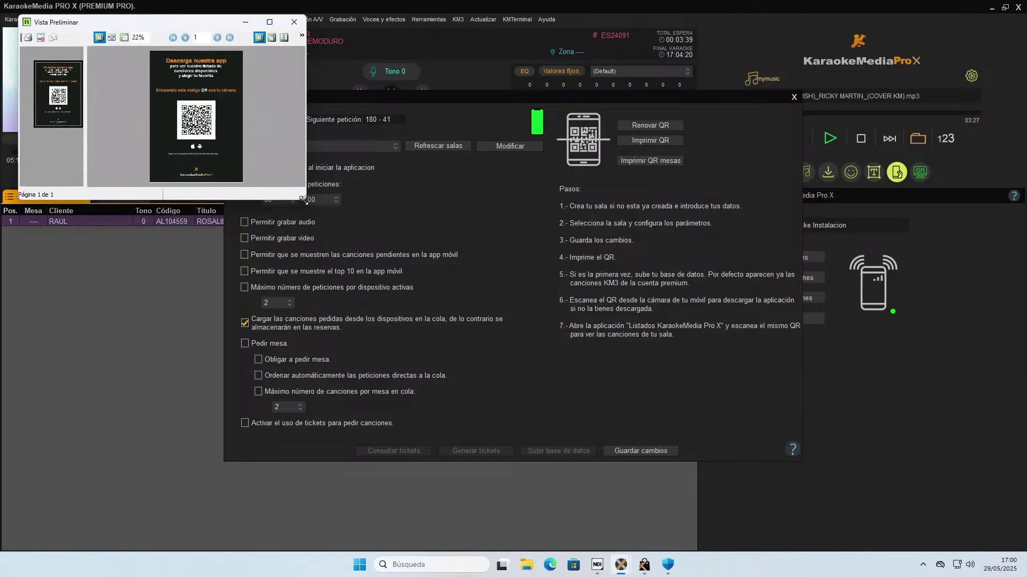
left_click_drag(303, 199, 545, 539)
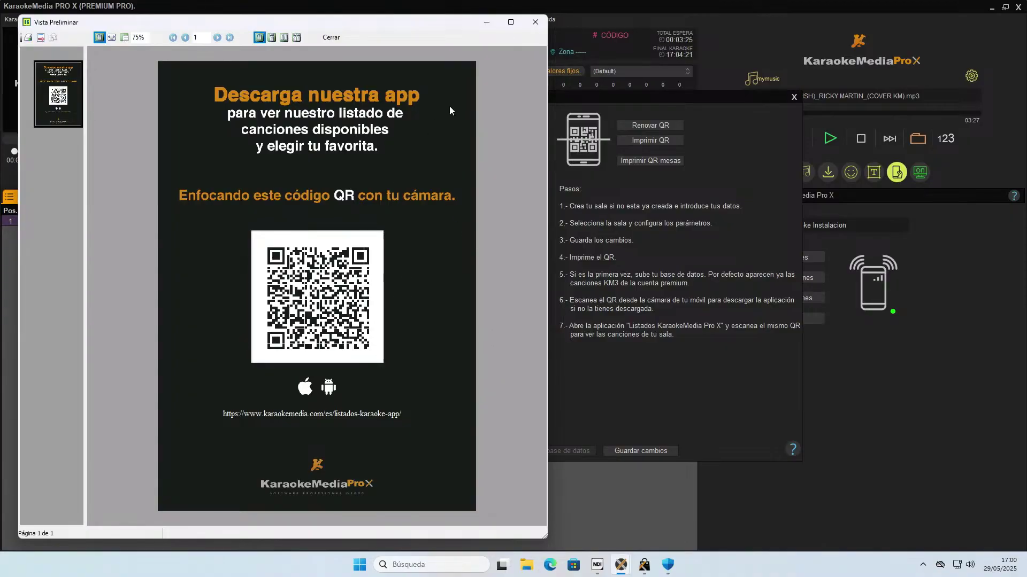
left_click(535, 22)
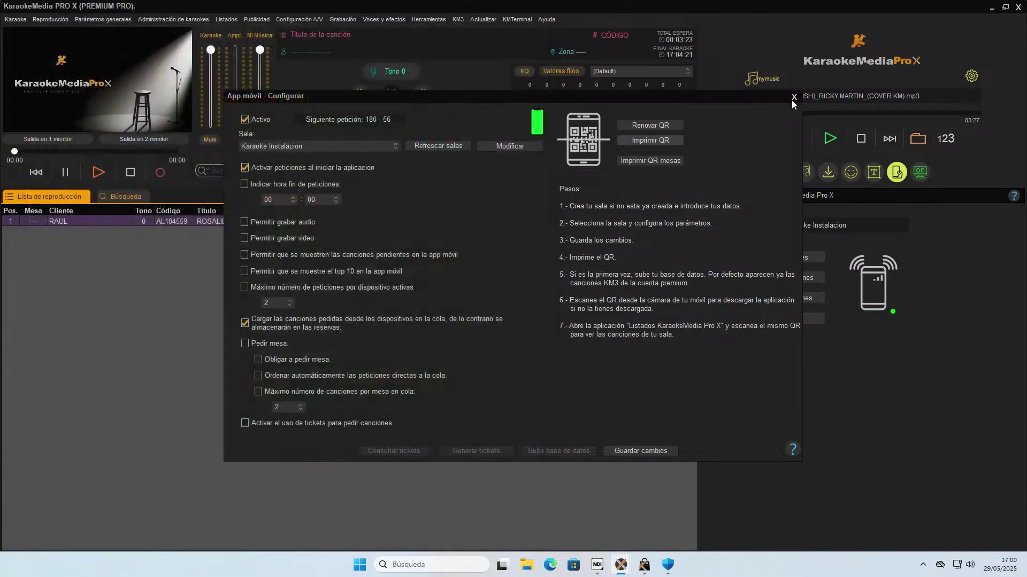
left_click(790, 97)
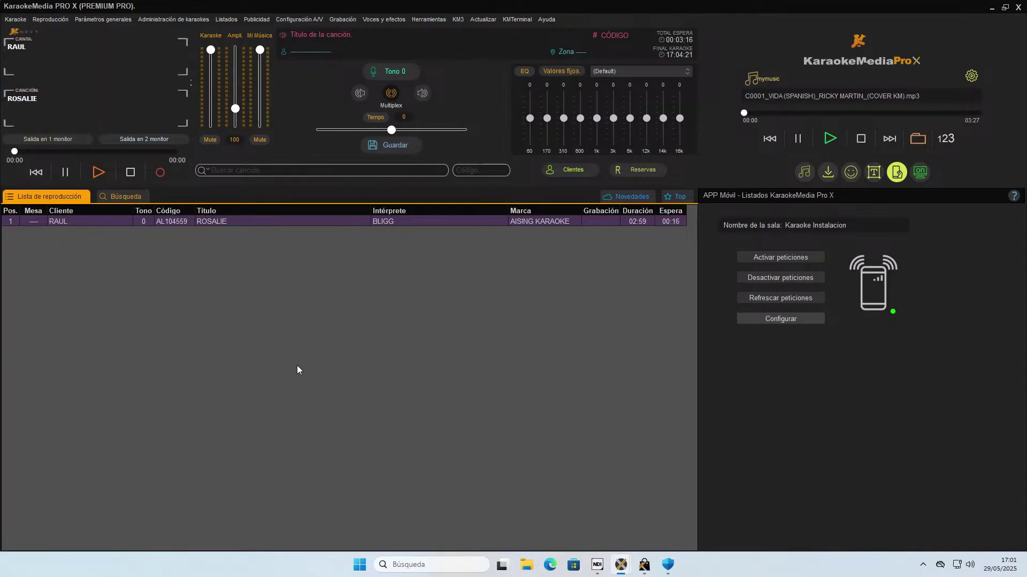
Print-preview QR request labels of type MESA for tables 1 to 8.
left_click(784, 318)
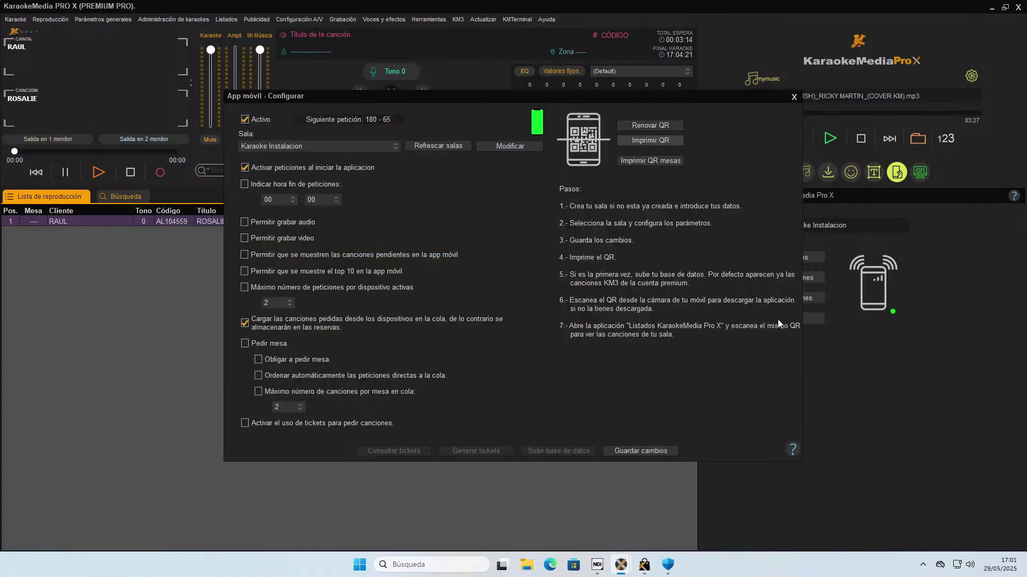
left_click(645, 162)
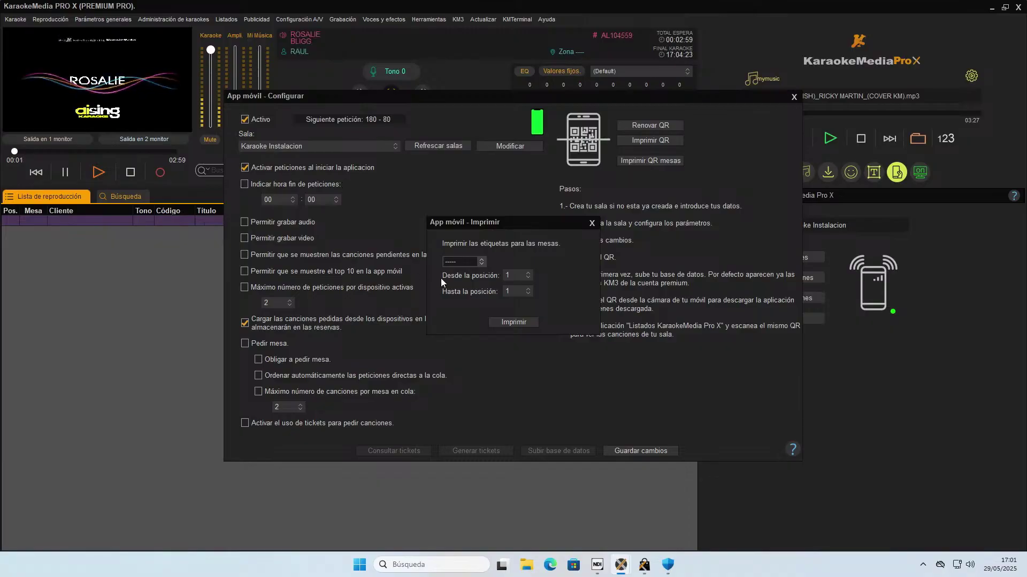
left_click(465, 262)
left_click(466, 282)
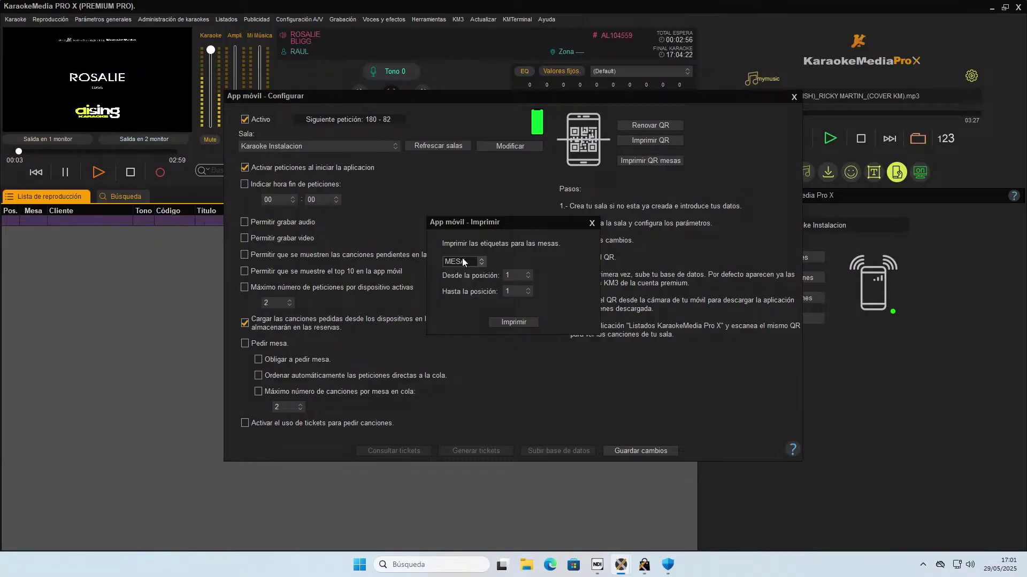
left_click(518, 291)
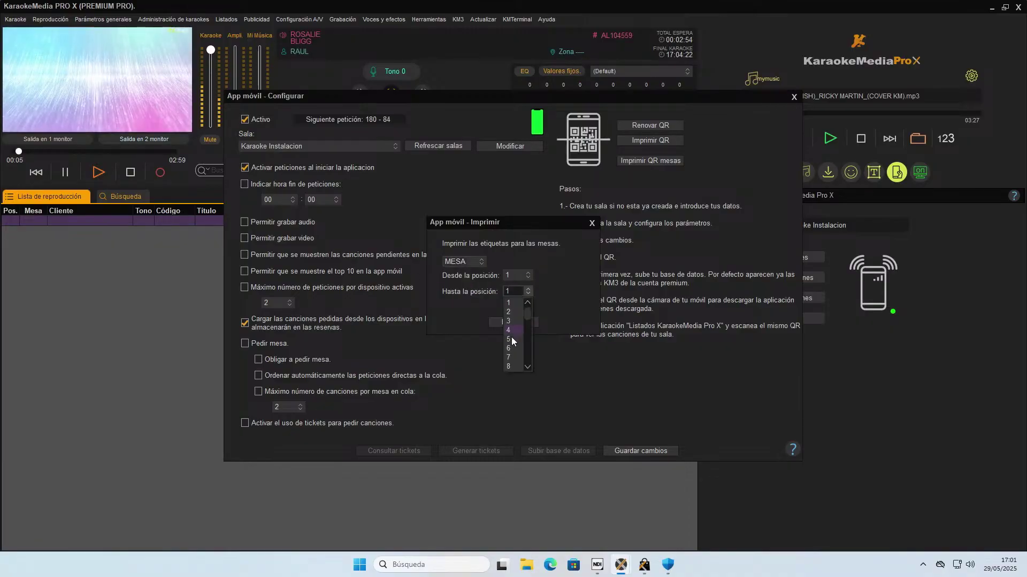
left_click(512, 358)
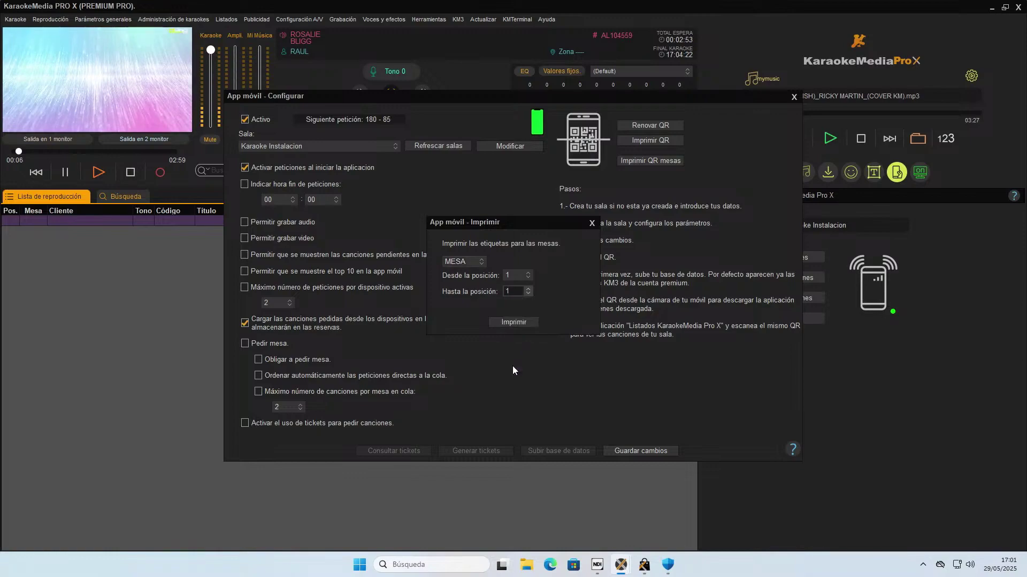
left_click(514, 322)
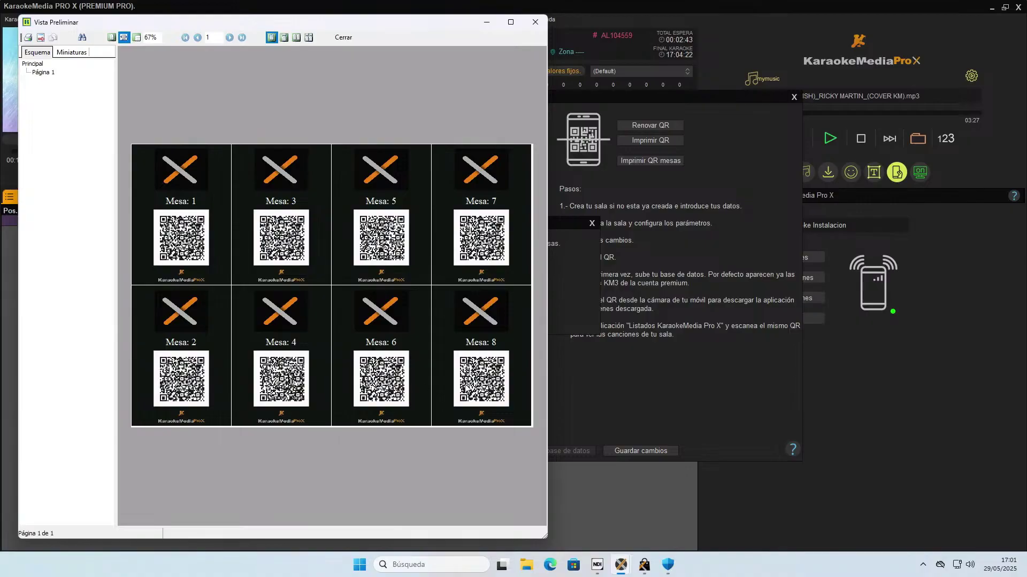
left_click(535, 22)
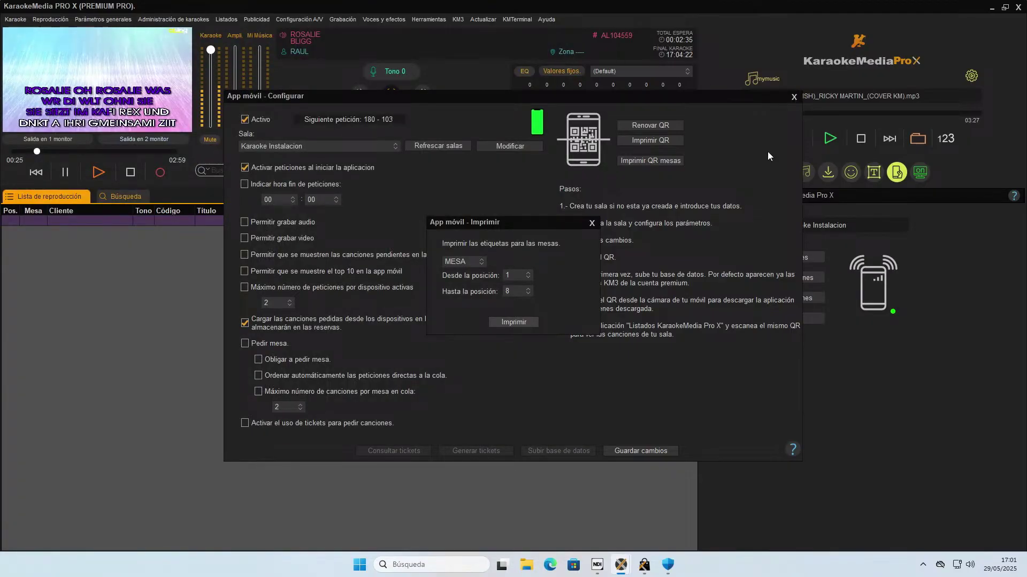
Close the table-label dialog and save the mobile-app settings.
left_click(512, 322)
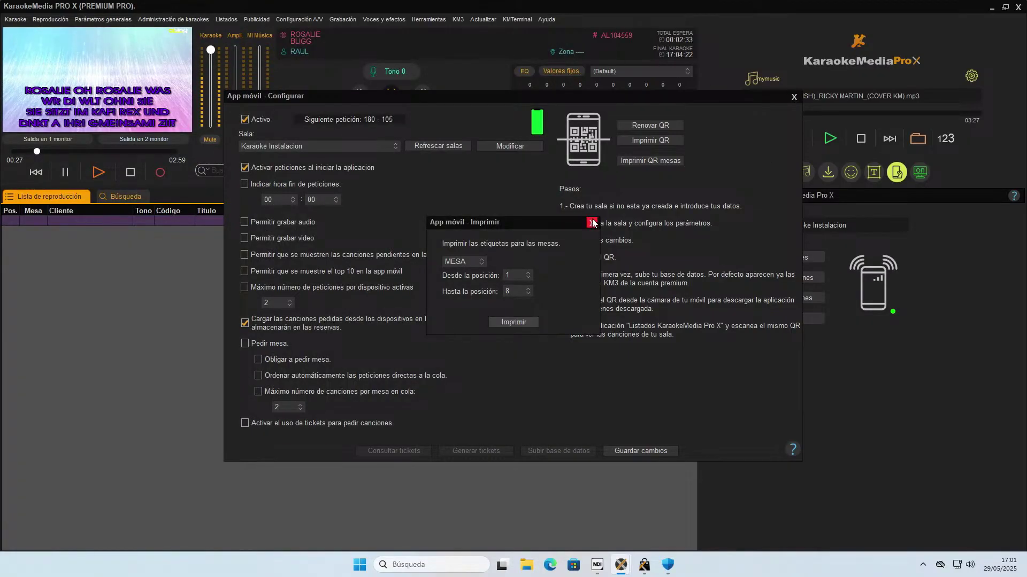
left_click(638, 448)
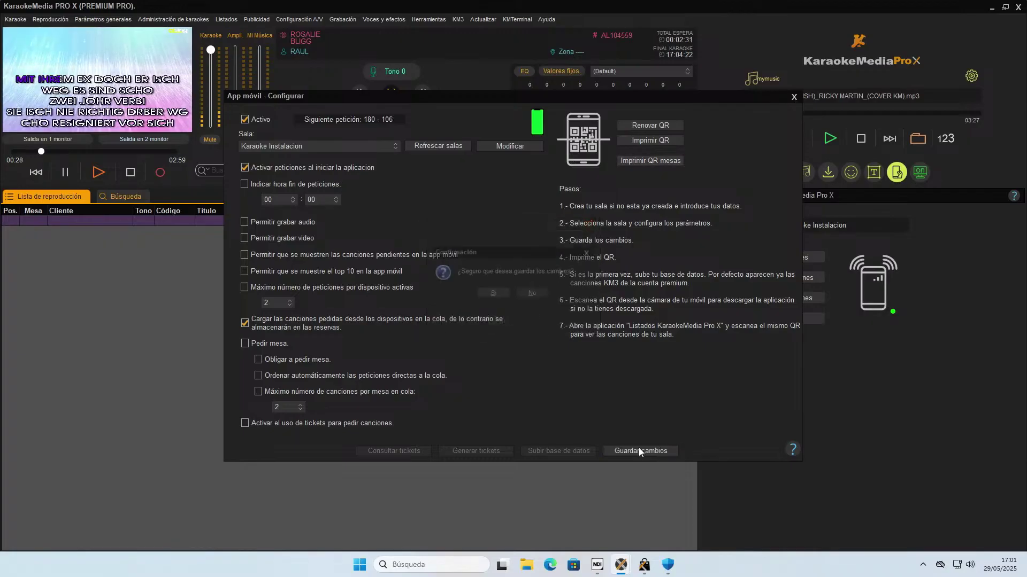
left_click(498, 297)
left_click(503, 293)
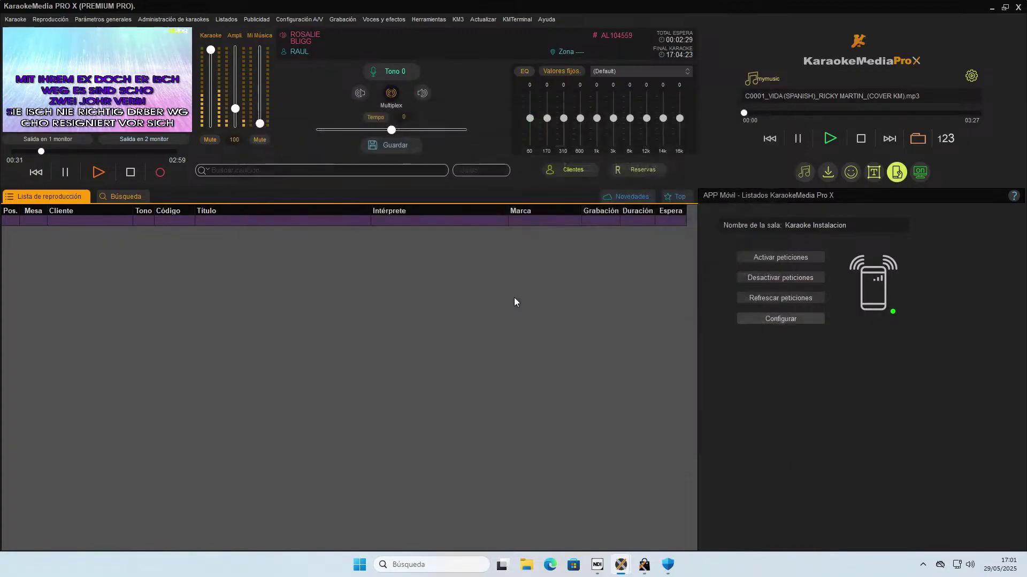
left_click(631, 172)
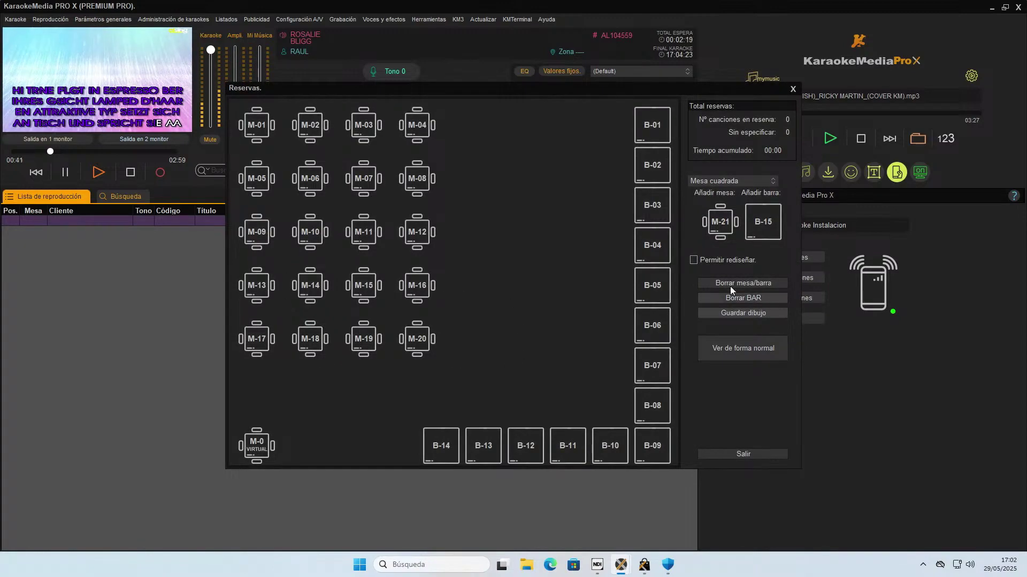
left_click(711, 260)
left_click_drag(424, 289, 470, 286)
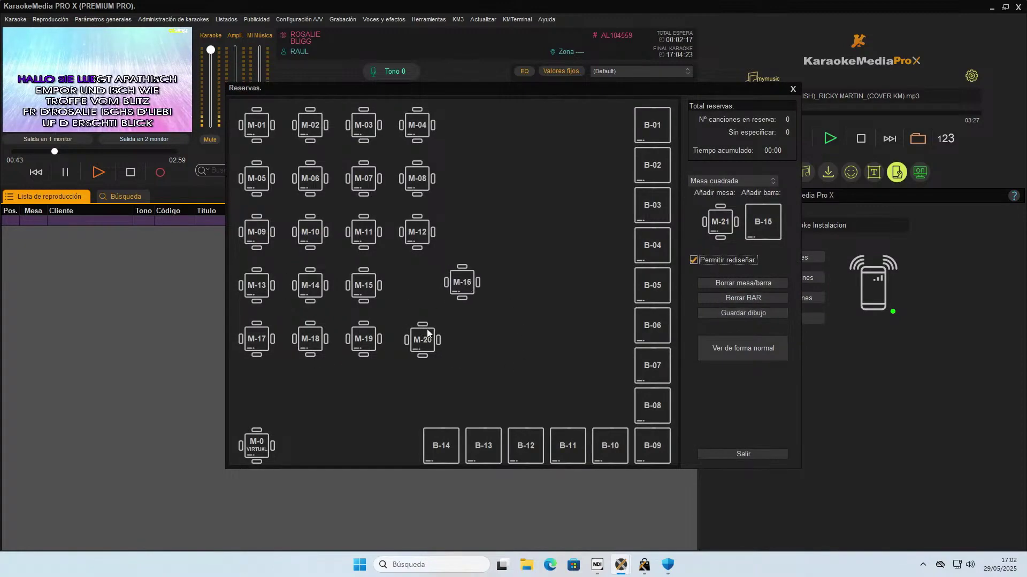
left_click_drag(423, 336, 500, 349)
left_click_drag(467, 286, 544, 299)
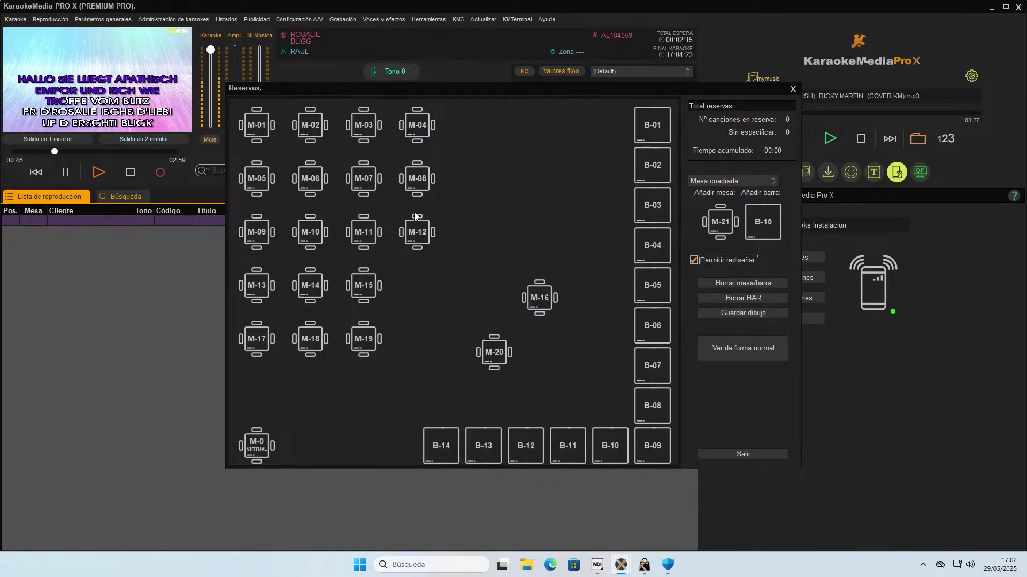
double_click(537, 303)
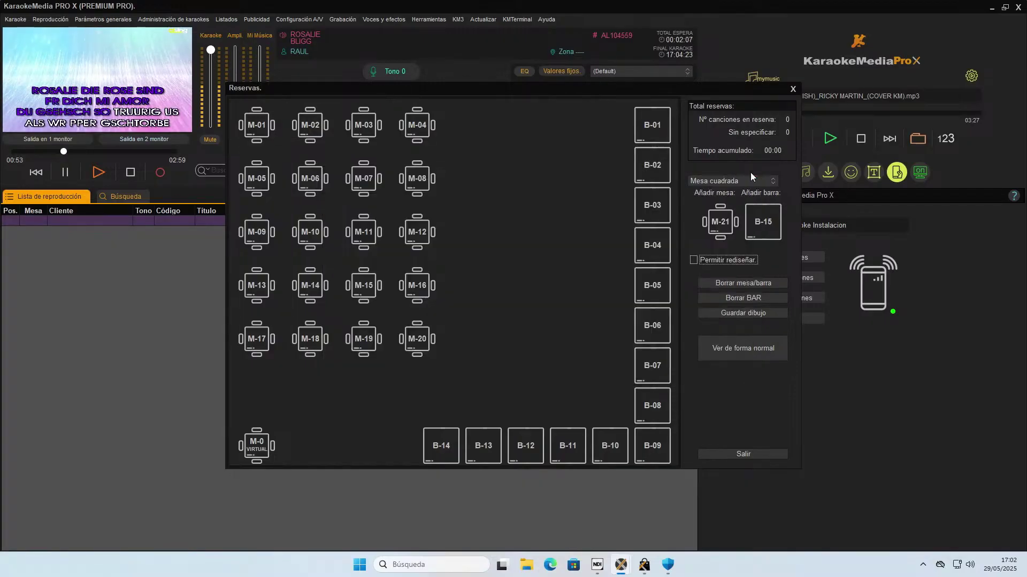
left_click(751, 173)
left_click(793, 90)
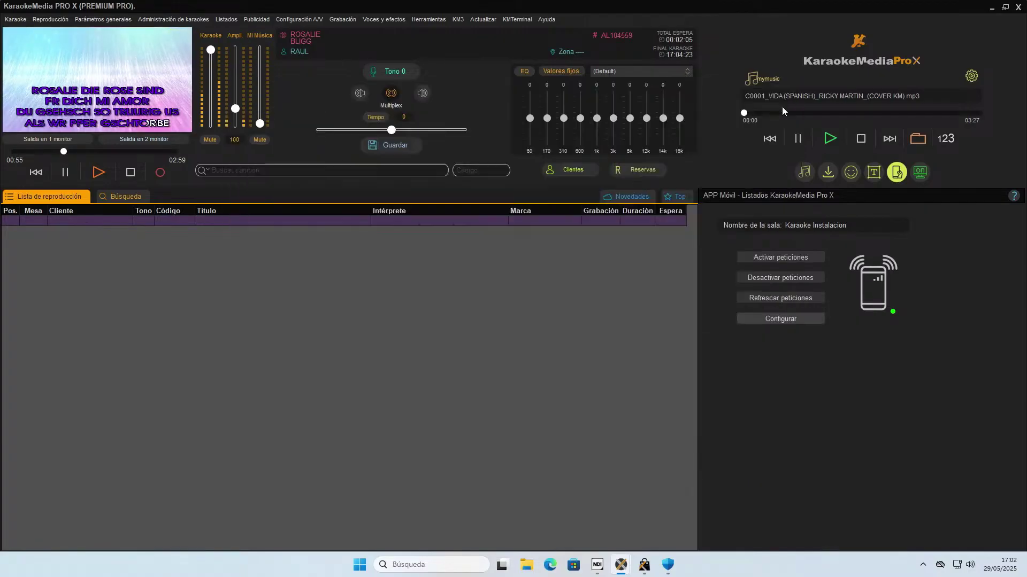
left_click(763, 313)
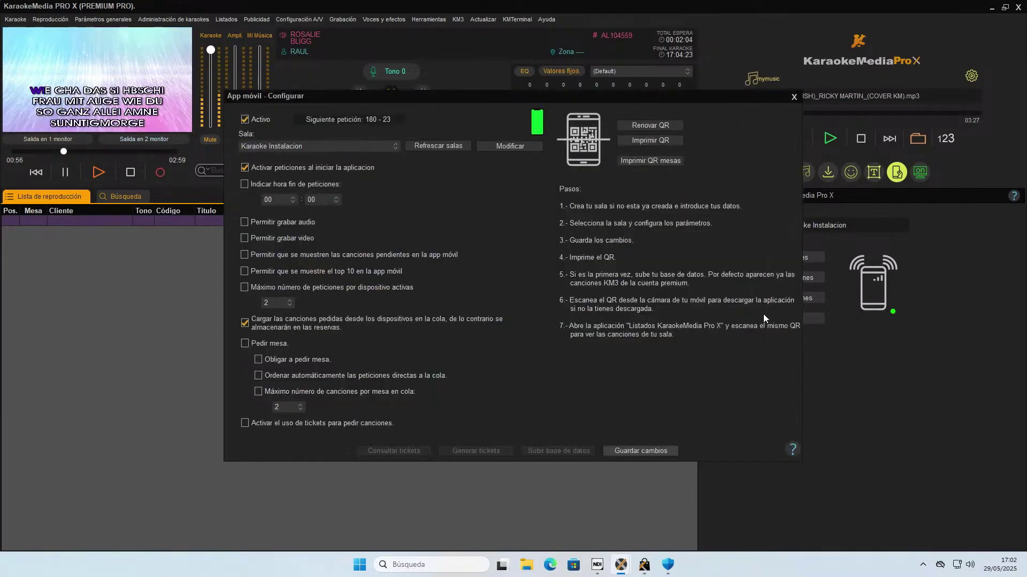
left_click(250, 345)
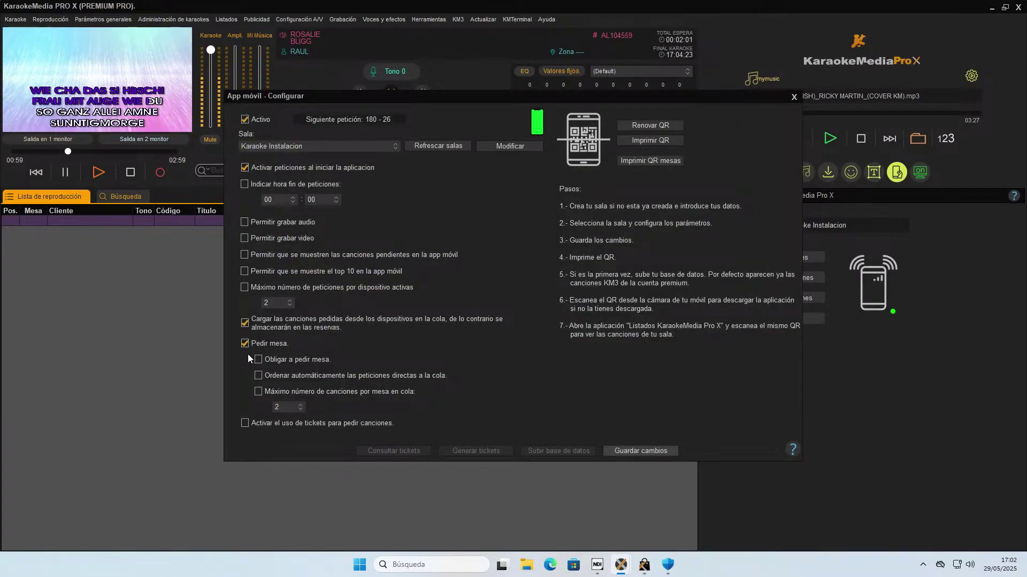
left_click(245, 344)
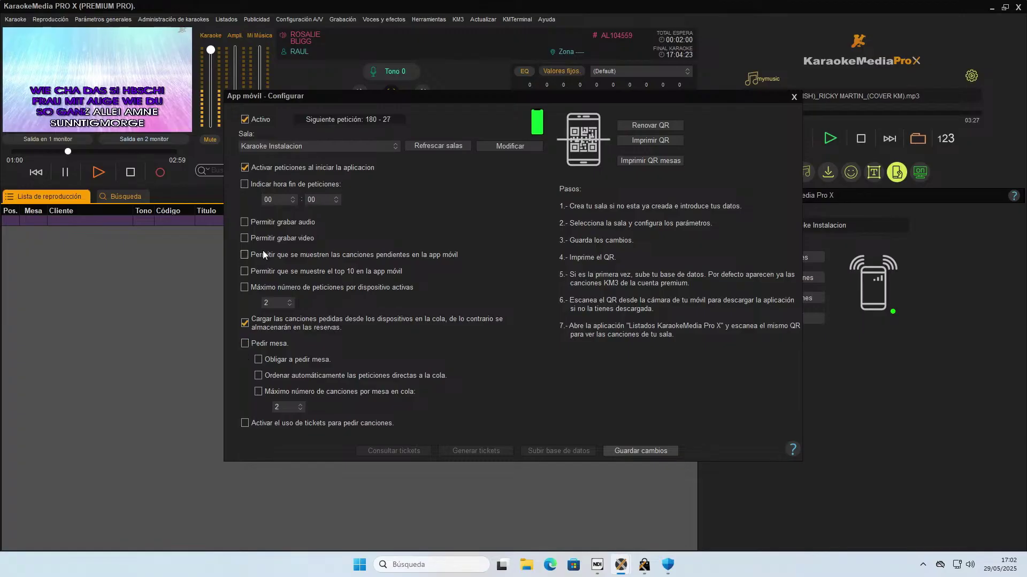
left_click(244, 288)
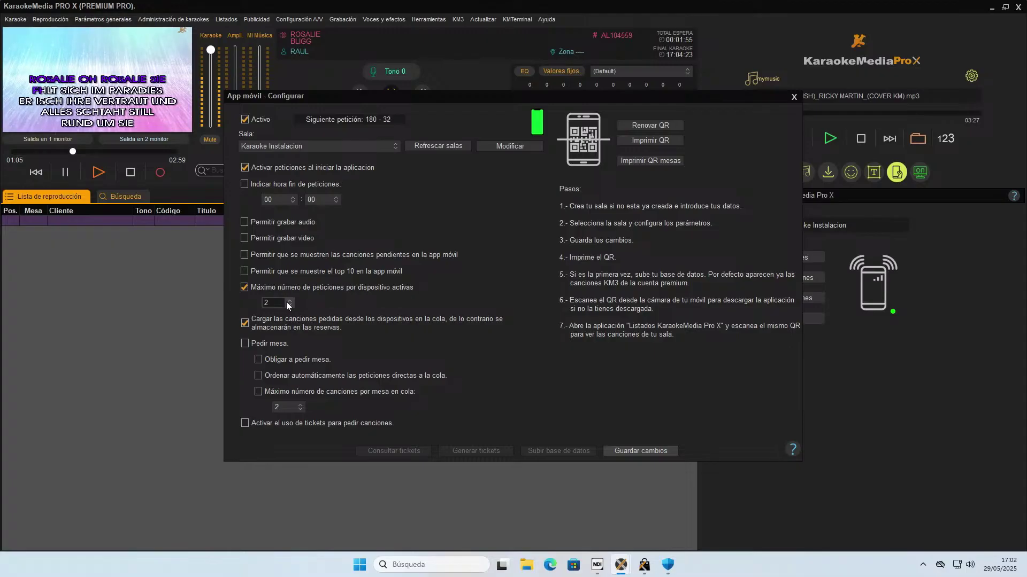
left_click(259, 391)
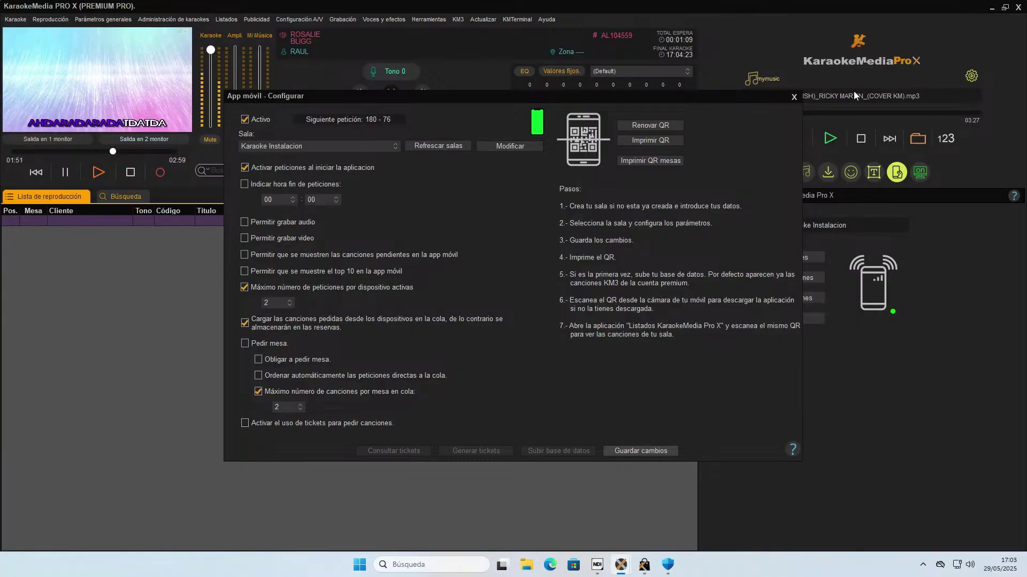
left_click(793, 96)
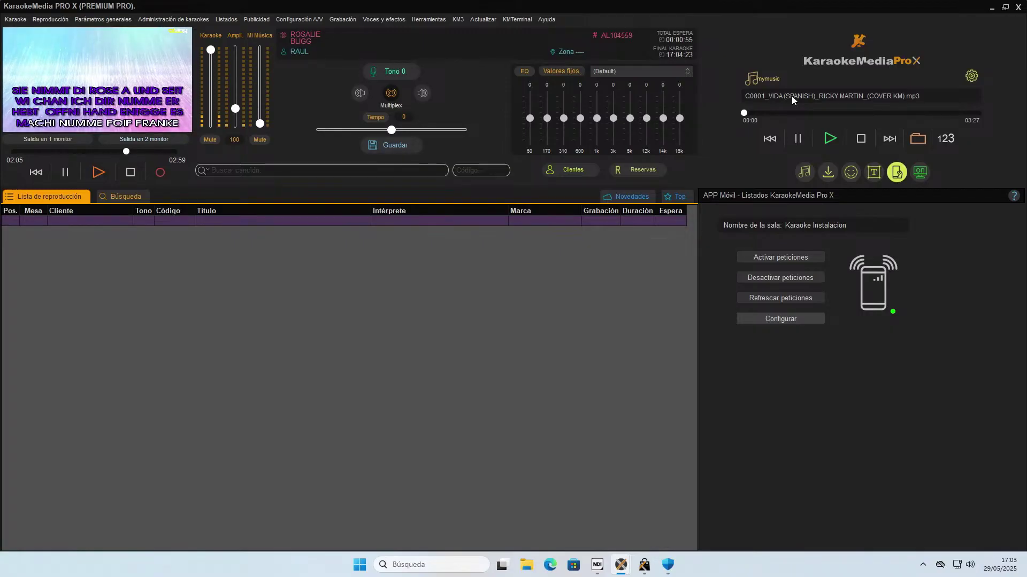
Open the app-download QR poster in Vista Preliminar from the mobile-app settings.
left_click(783, 322)
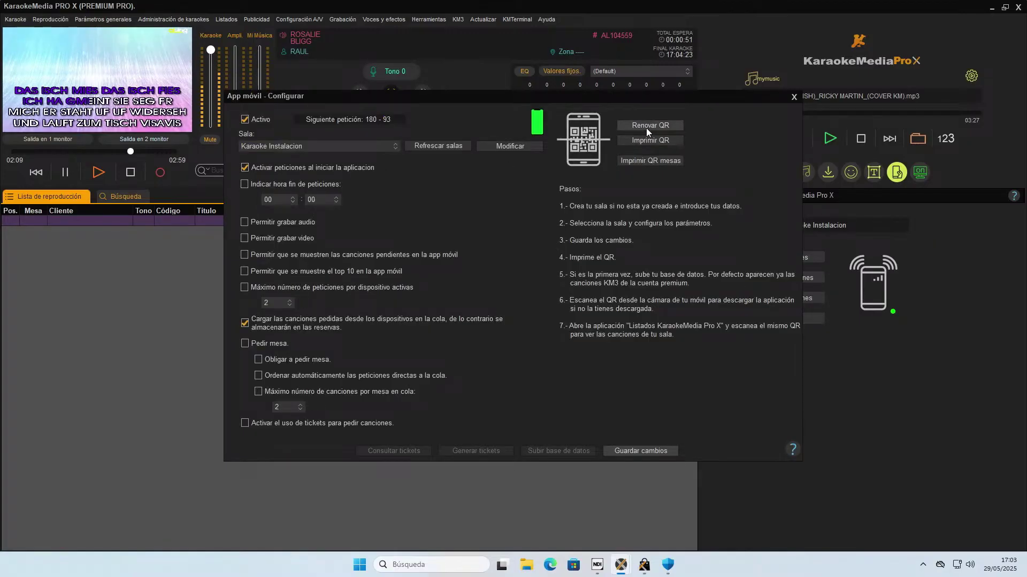
left_click(652, 140)
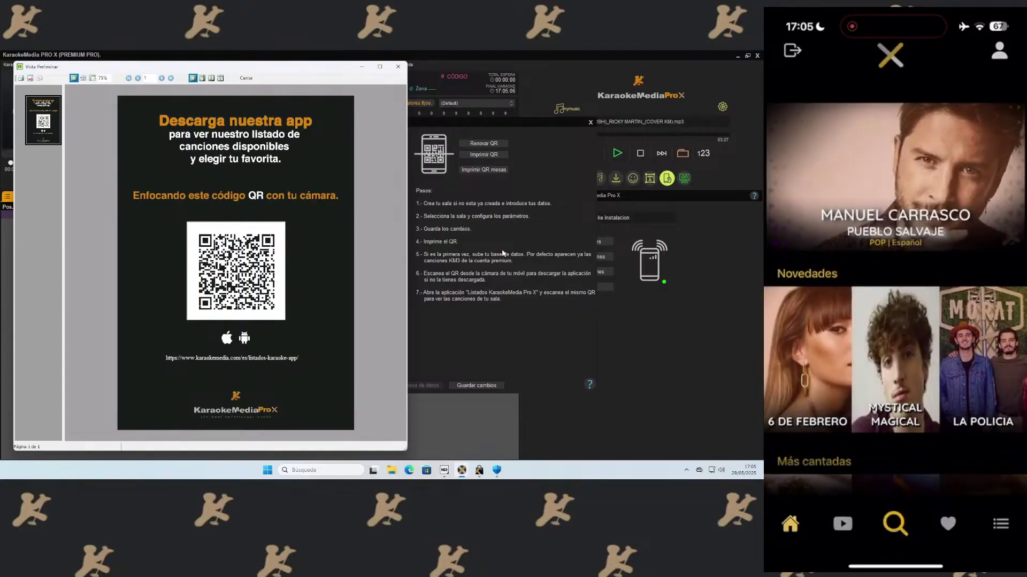
Close the Vista Preliminar poster and the App móvil - Configurar dialog.
key("Escape")
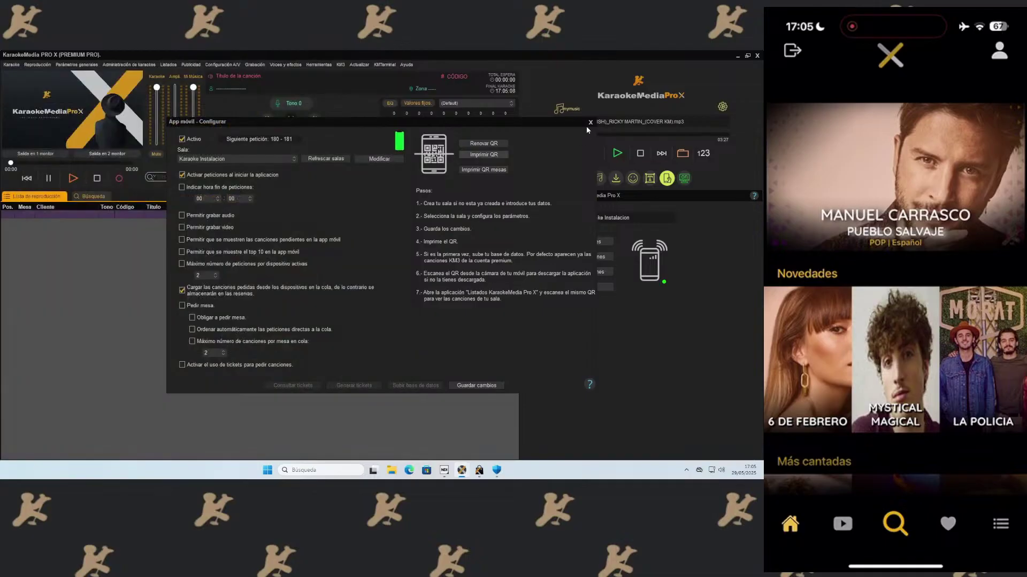
left_click(590, 123)
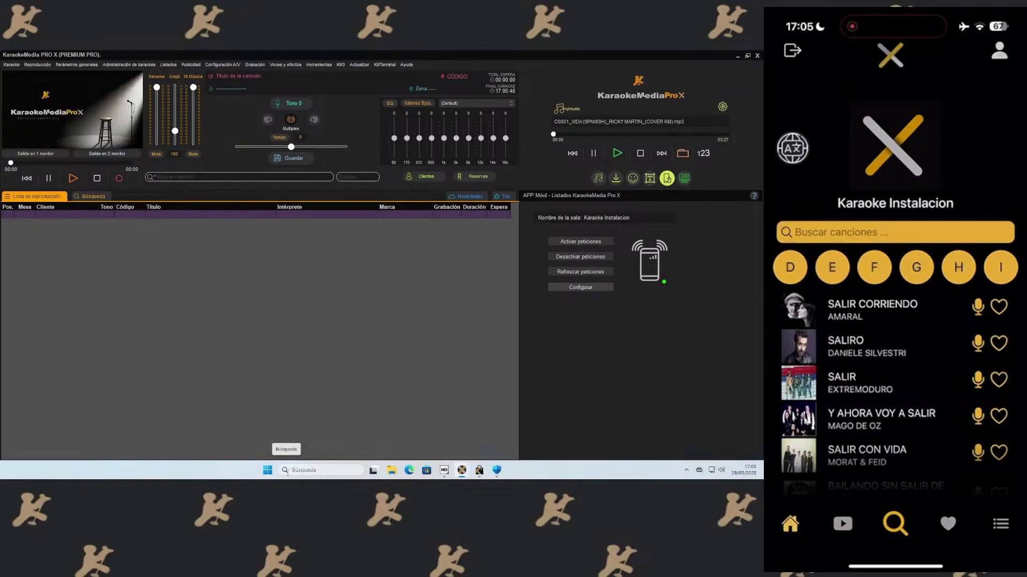
Reopen and close the mobile-app settings, then refresh requests to pull phone songs into the playlist.
left_click(603, 287)
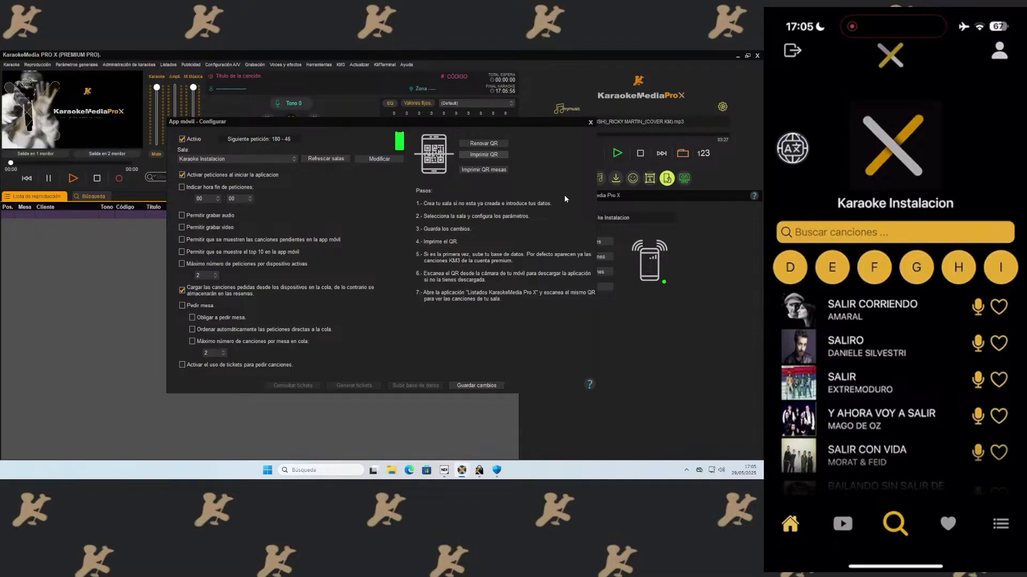
left_click(590, 122)
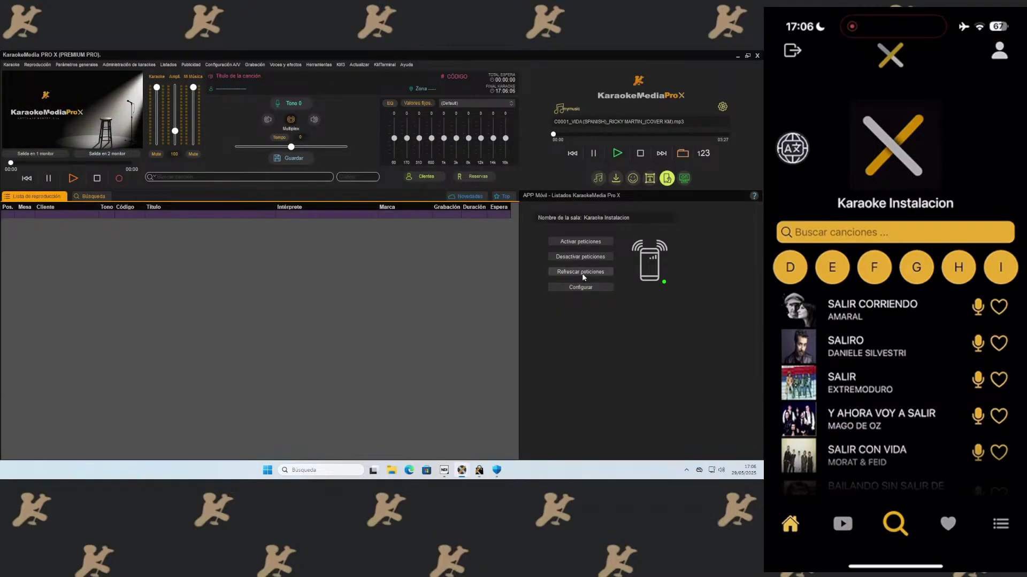
left_click(583, 273)
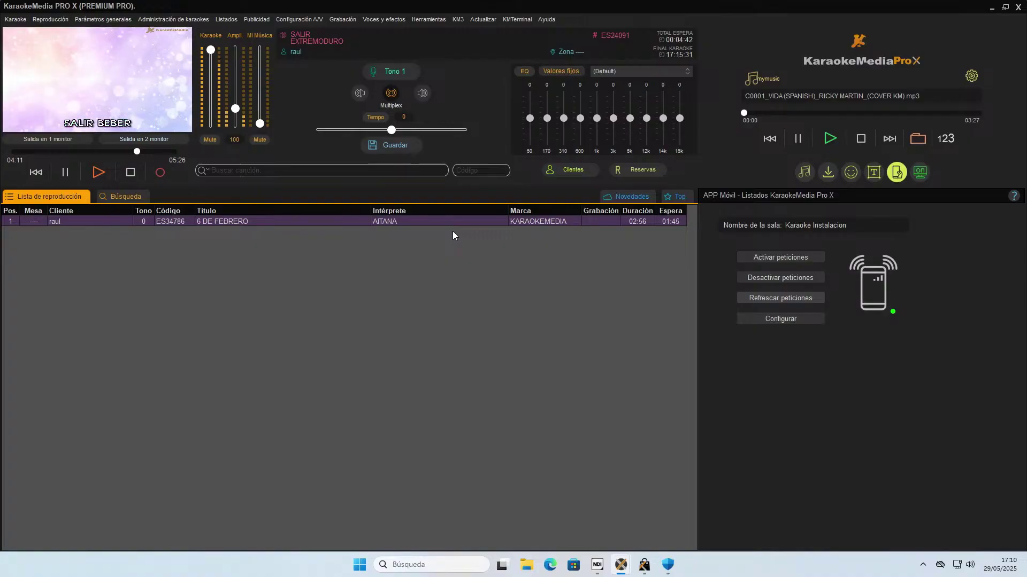
Stop the song currently playing on the left player.
left_click(131, 172)
right_click(208, 220)
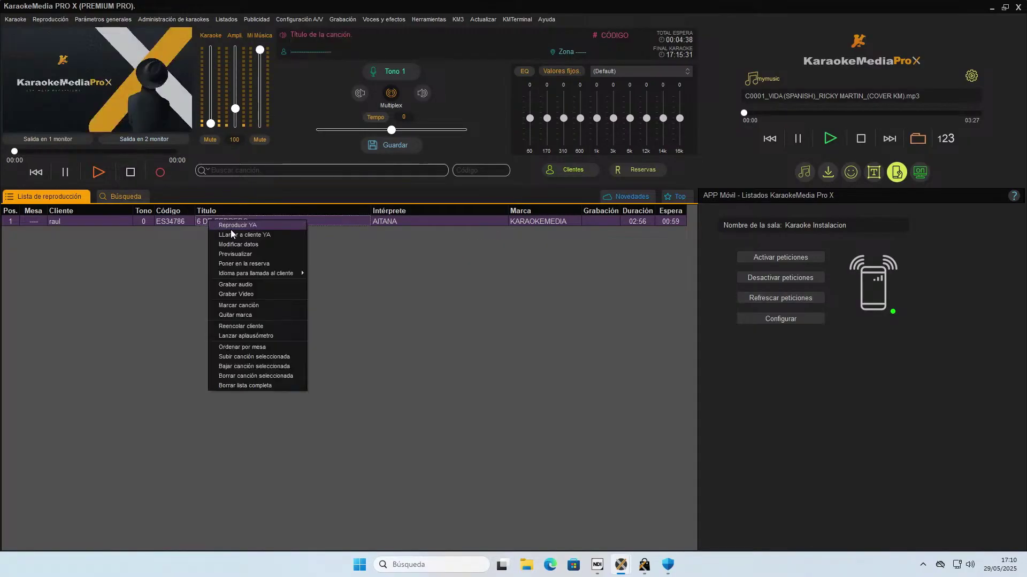
left_click(187, 226)
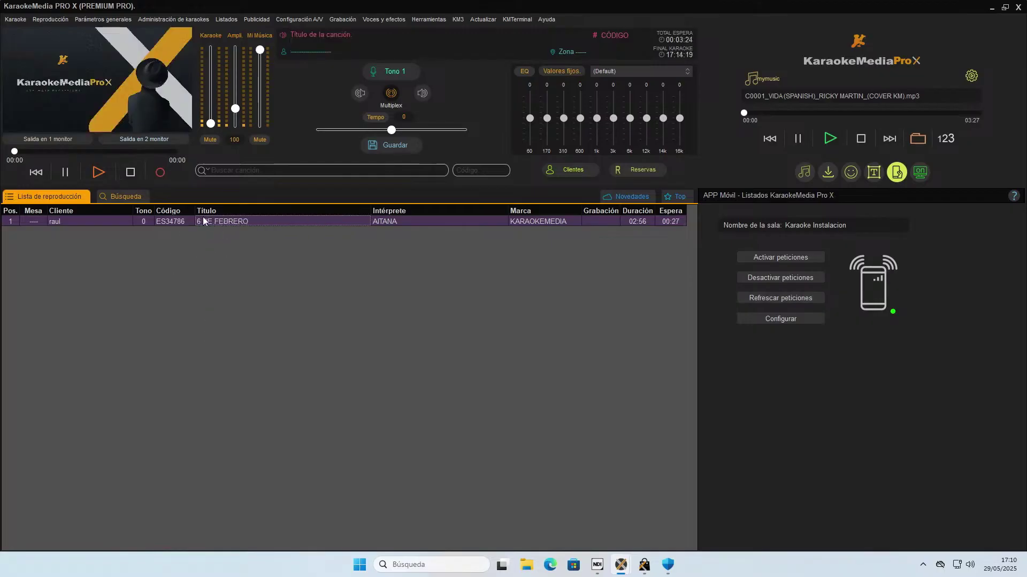
Replace the customer name on the queued 6 DE FEBRERO request in row 1.
double_click(110, 222)
type("gnfgnfgnfg")
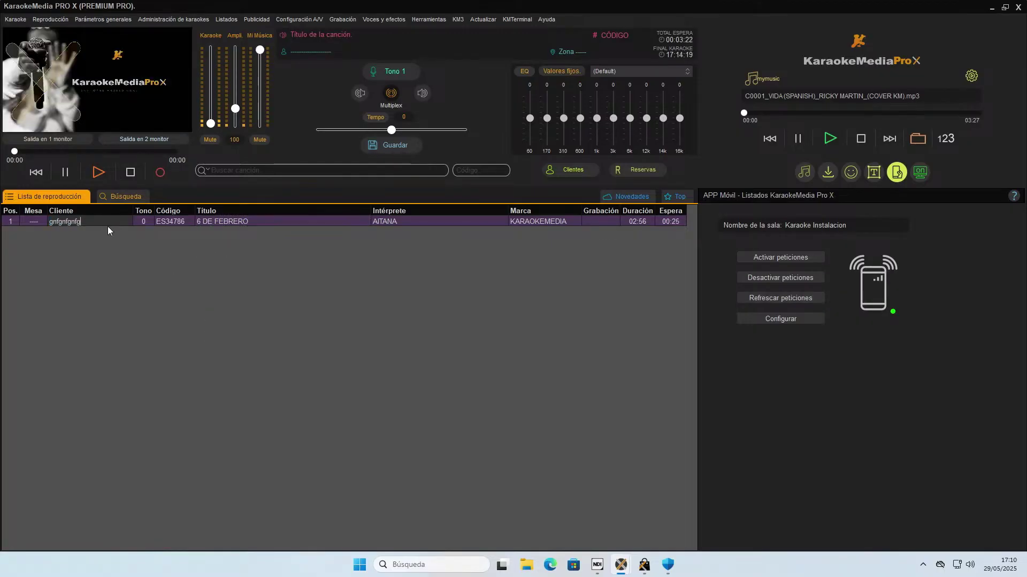
key("Return")
right_click(244, 220)
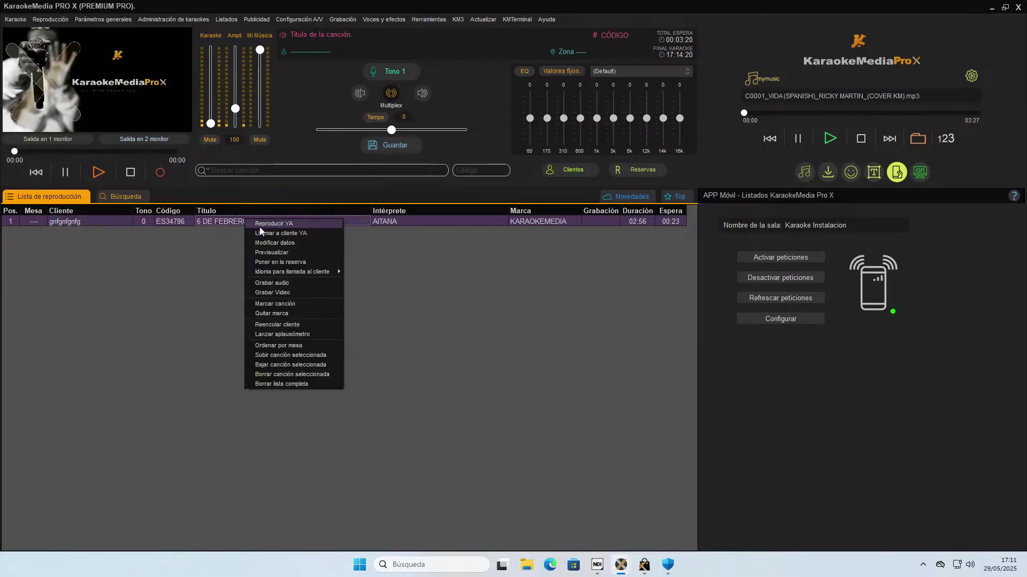
left_click(63, 173)
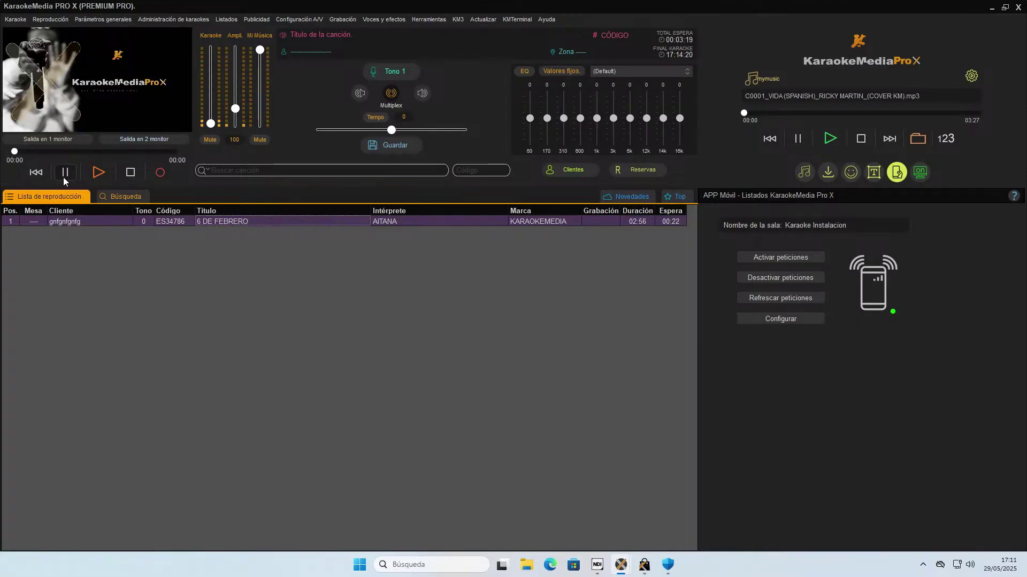
right_click(190, 224)
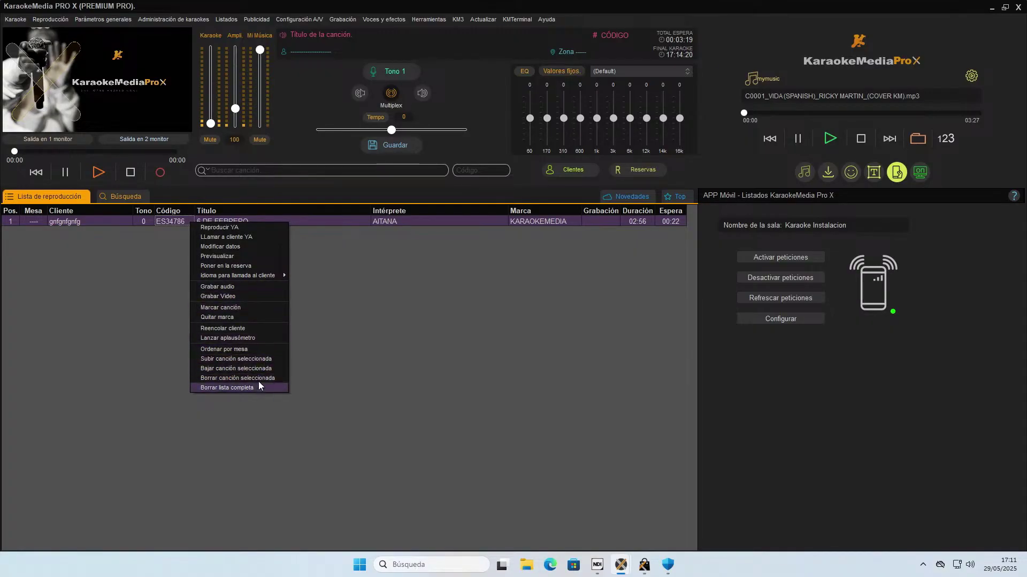
left_click(347, 324)
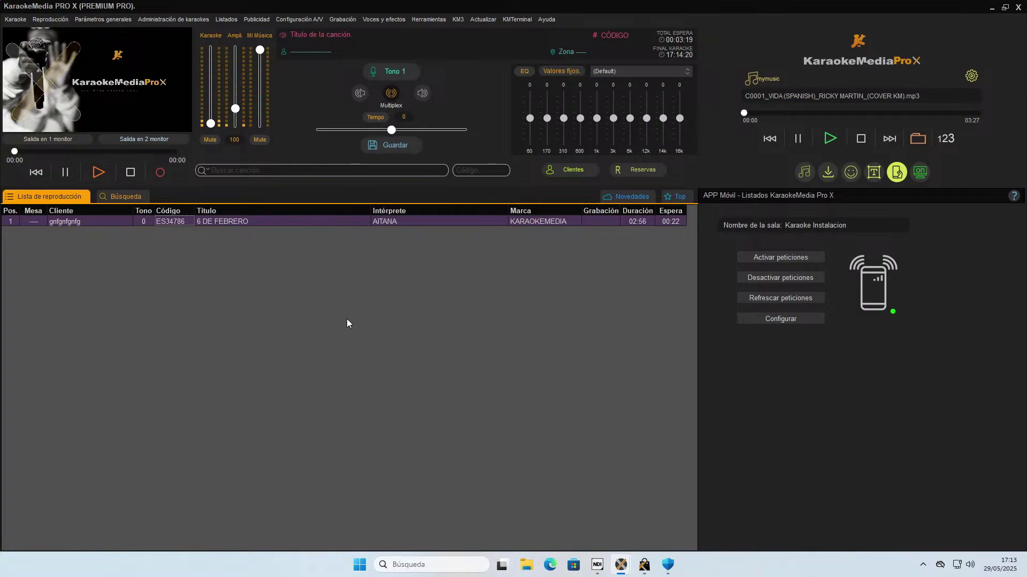
Minimize the KaraokeMedia Pro X window from its title bar.
left_click(992, 8)
right_click(604, 101)
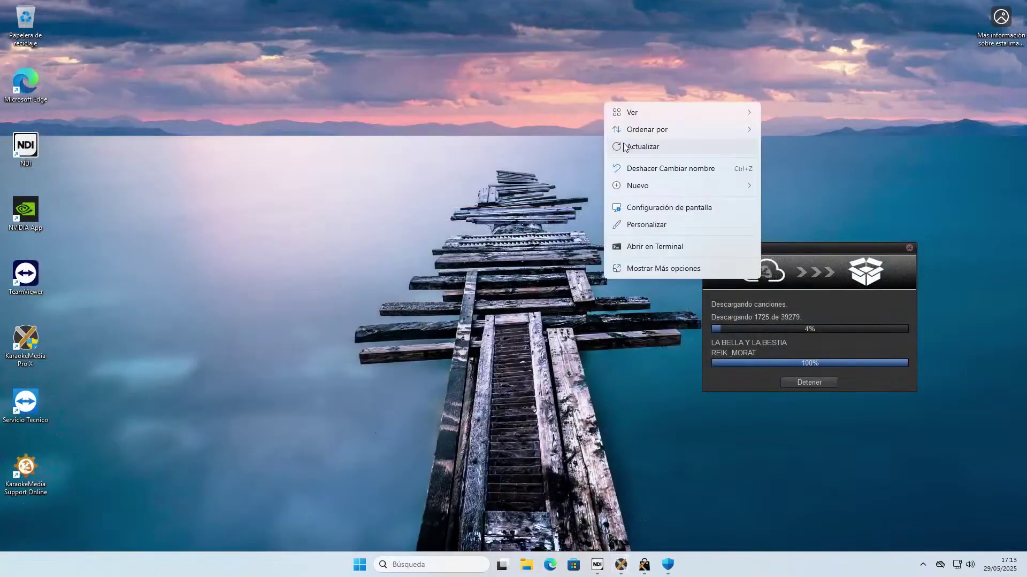
left_click(649, 208)
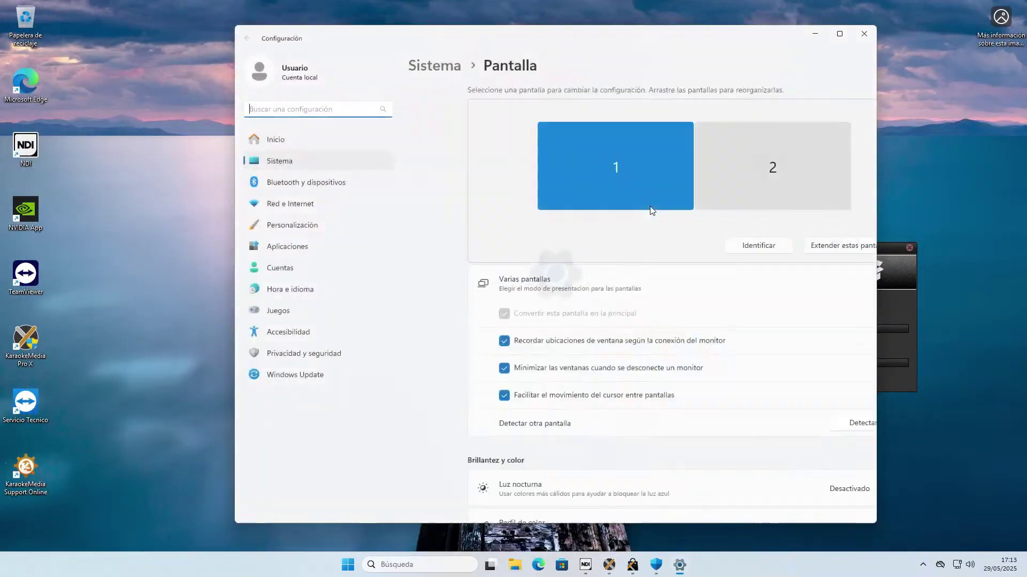
left_click(716, 180)
scroll(700, 239, "down", 5)
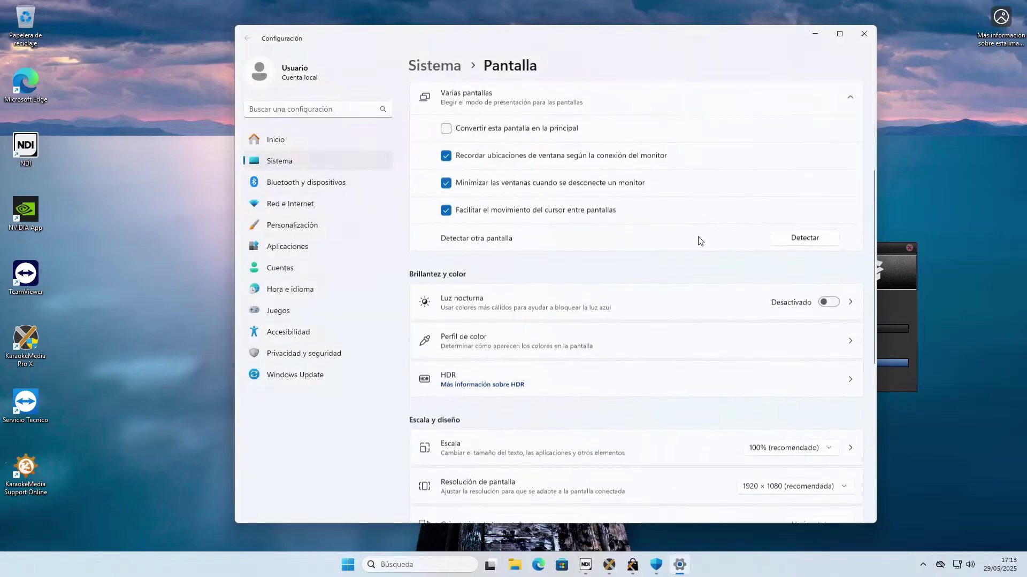
scroll(703, 239, "down", 3)
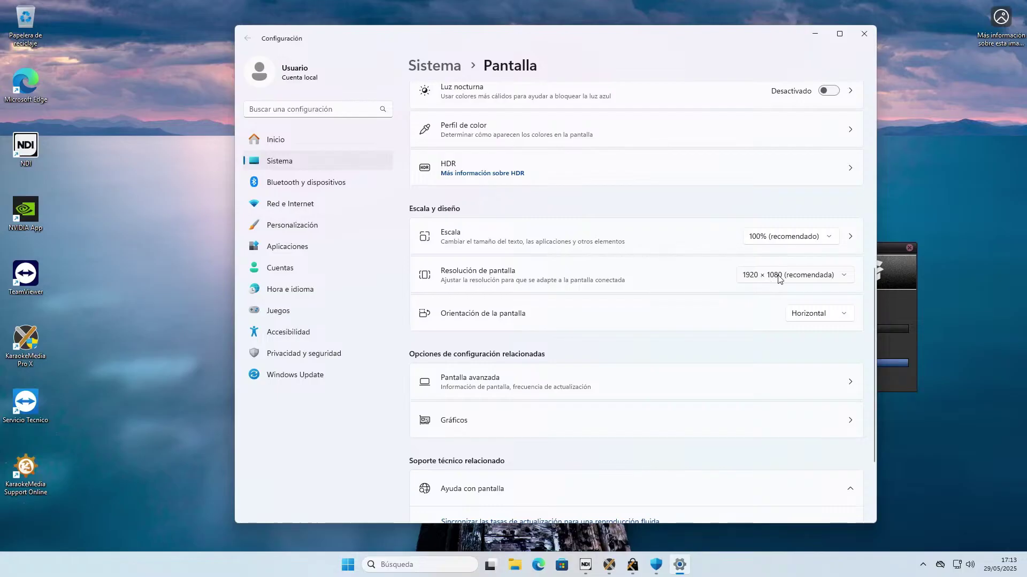
left_click(779, 277)
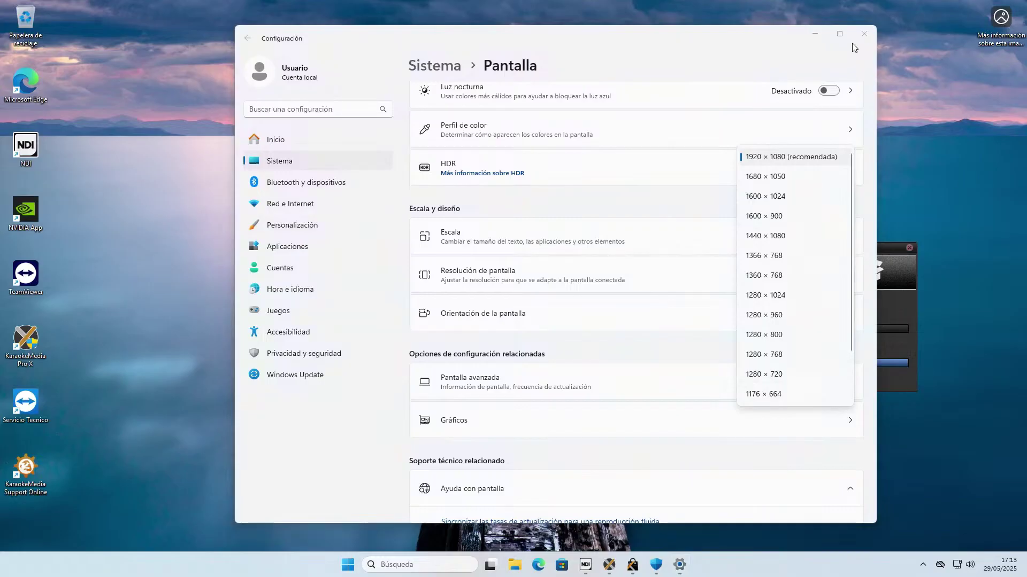
left_click(864, 34)
mouse_move(617, 566)
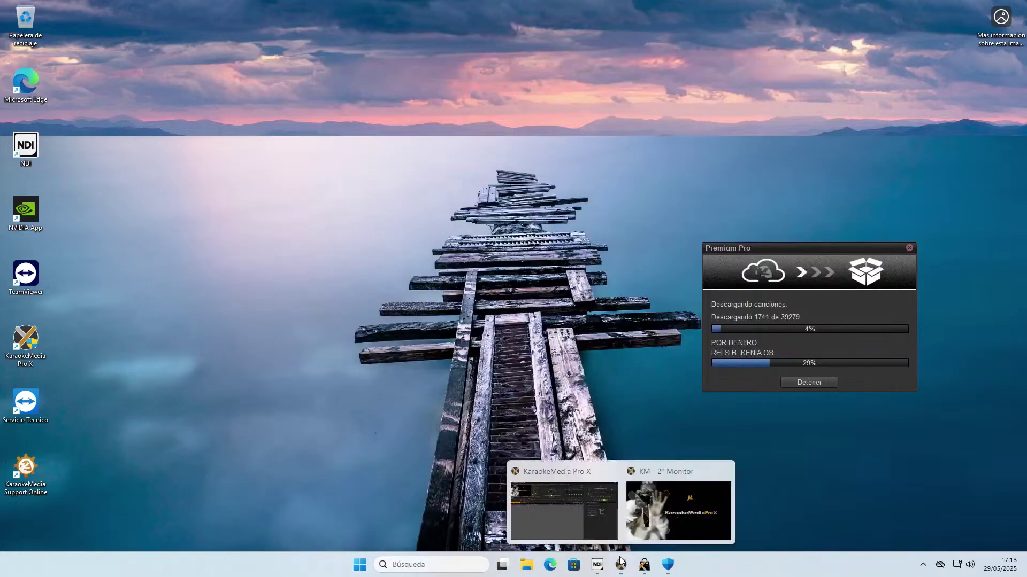
Start Reparar y compactar Base de datos from Herramientas > Base de datos de karaoke and confirm.
left_click(570, 518)
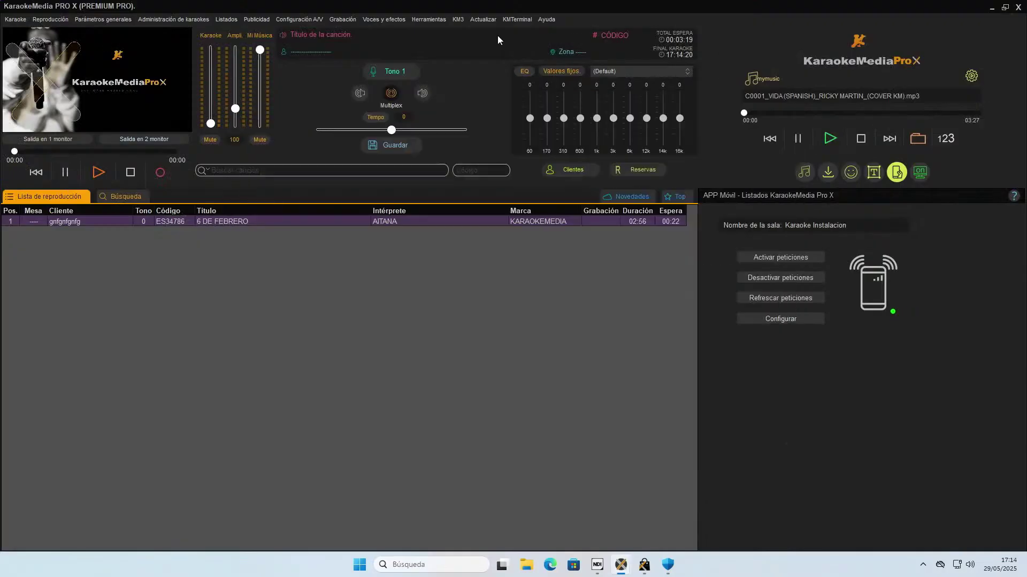
left_click(425, 20)
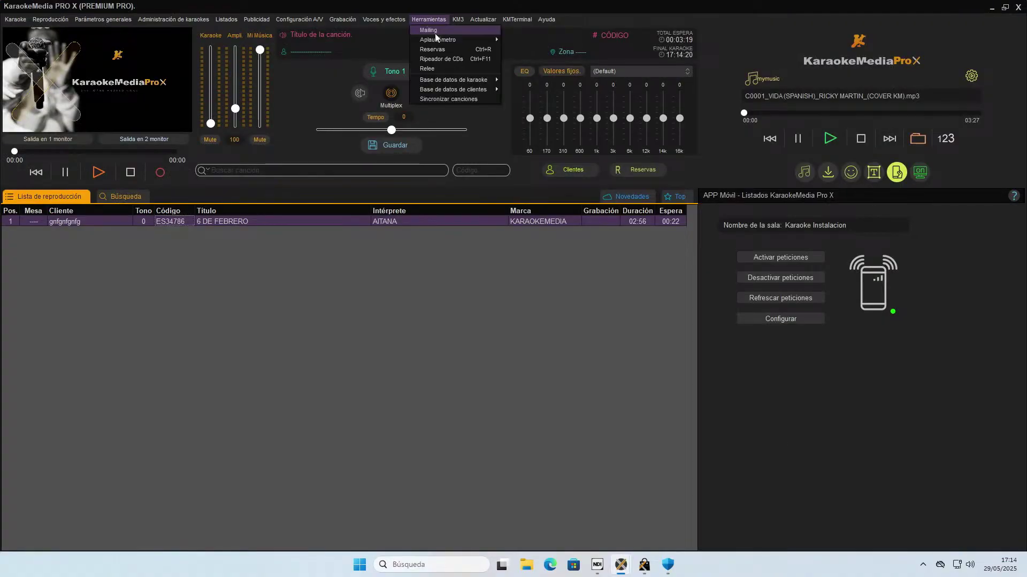
mouse_move(461, 81)
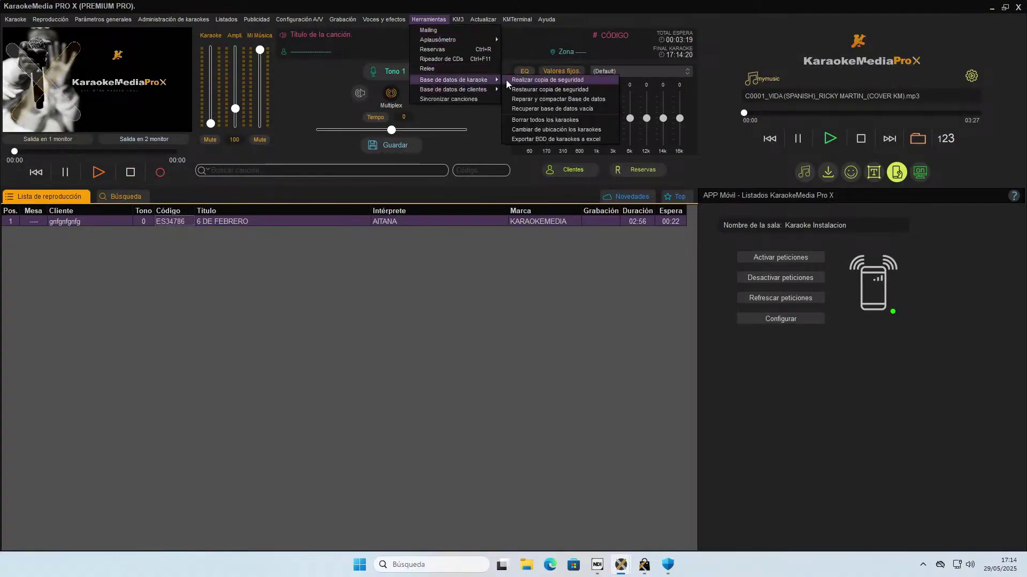
left_click(574, 100)
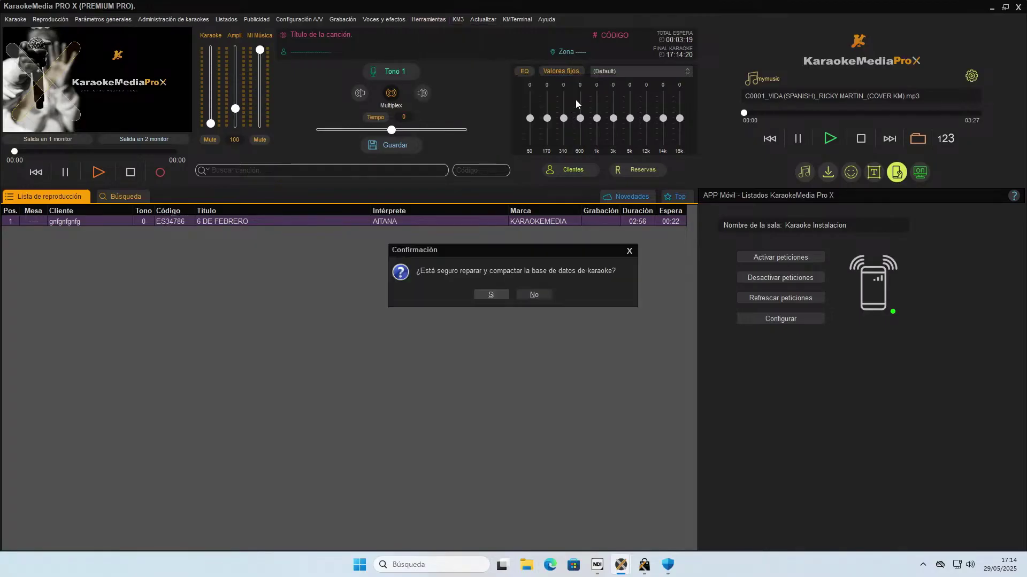
left_click(491, 295)
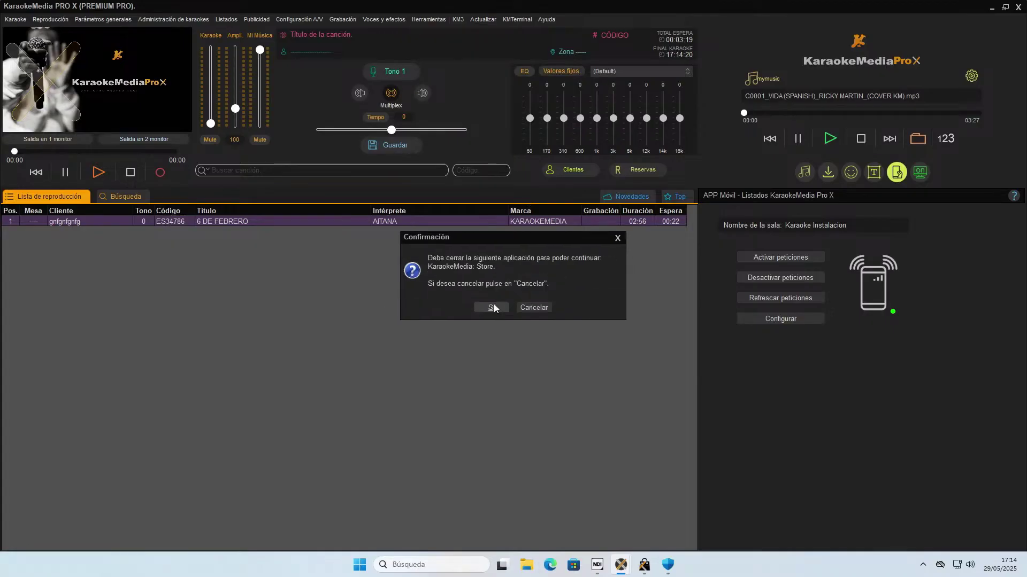
Stop the running Premium Pro song download, close the Store app, and dismiss the repair-success message.
left_click(644, 564)
left_click(807, 384)
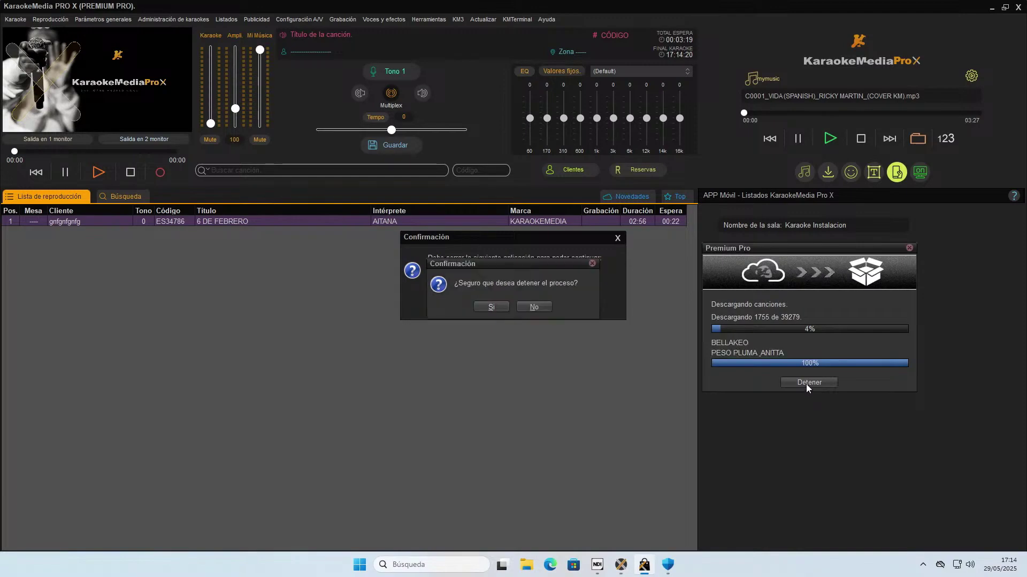
left_click(487, 307)
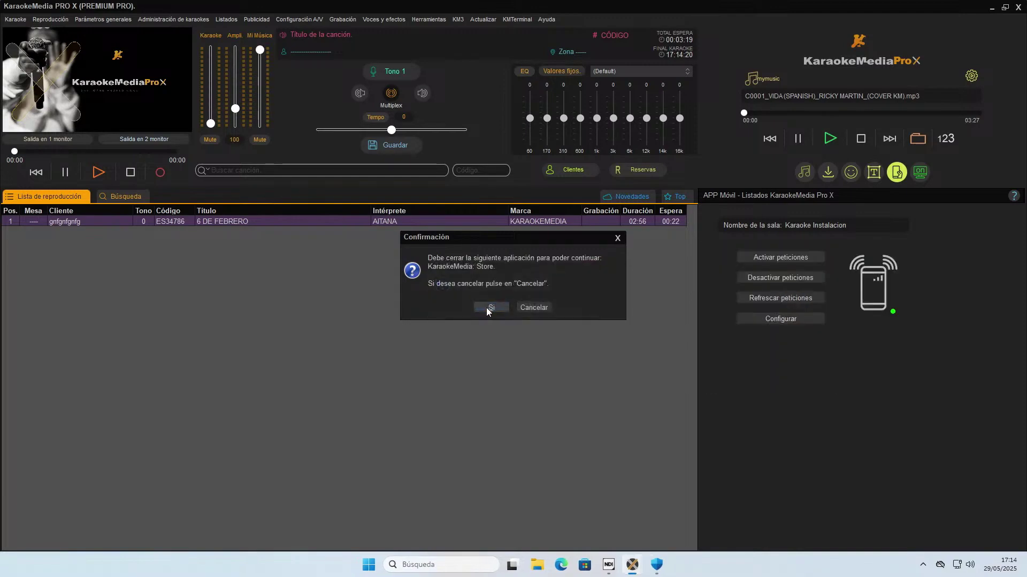
left_click(488, 308)
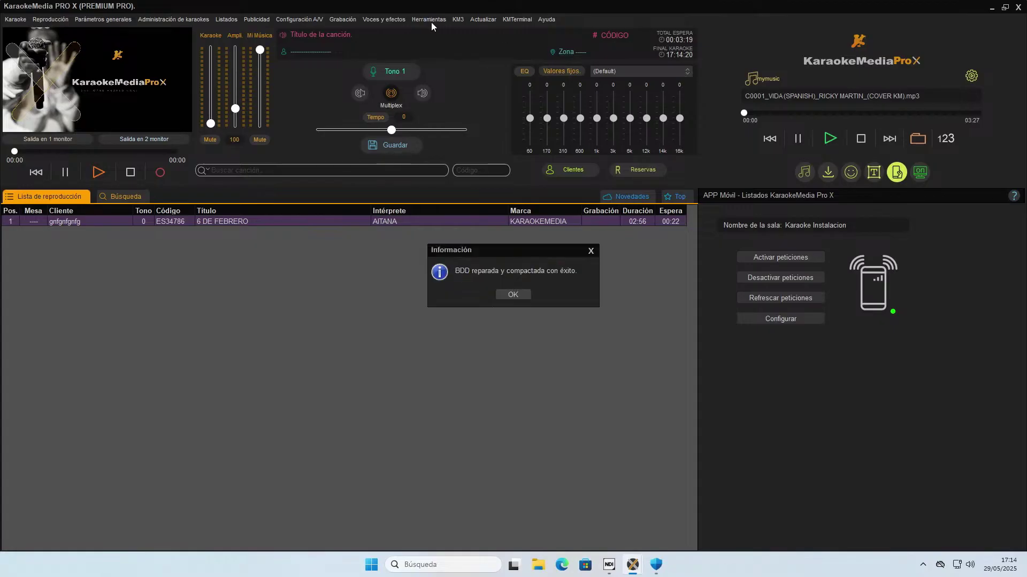
left_click(512, 295)
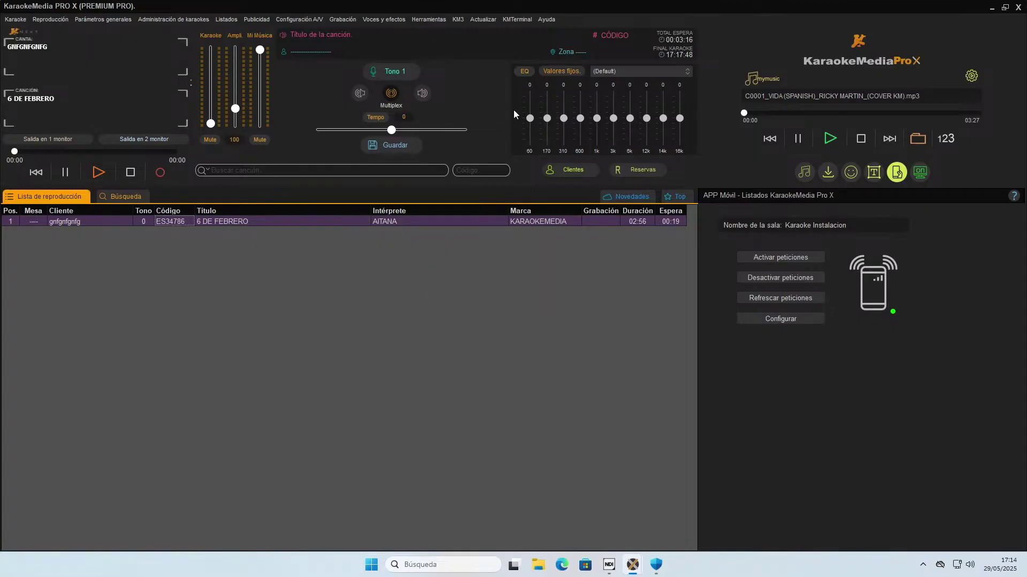
Clear the entire playlist, including the 6 DE FEBRERO entry.
left_click(222, 220)
right_click(223, 220)
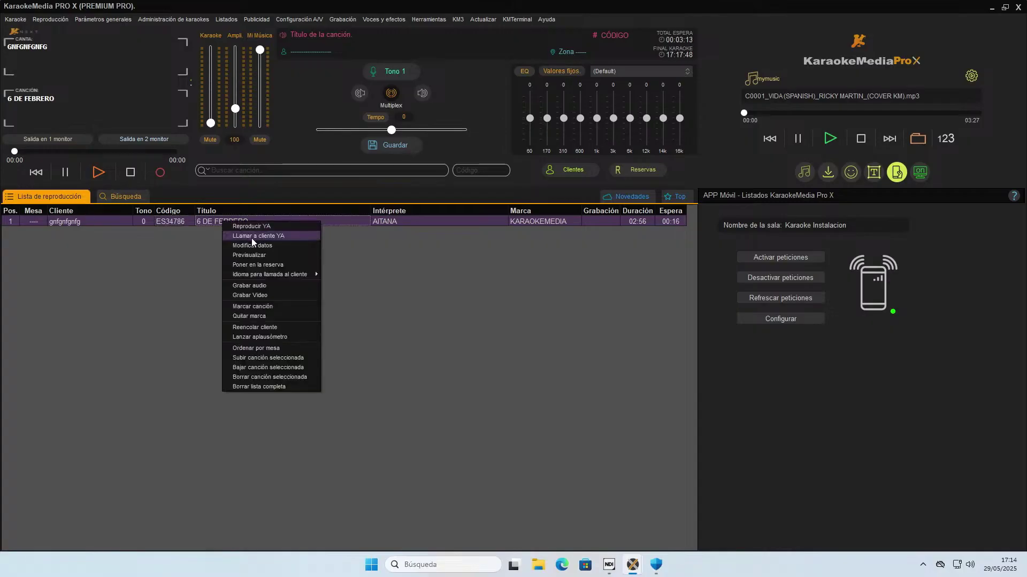
left_click(281, 386)
left_click(487, 295)
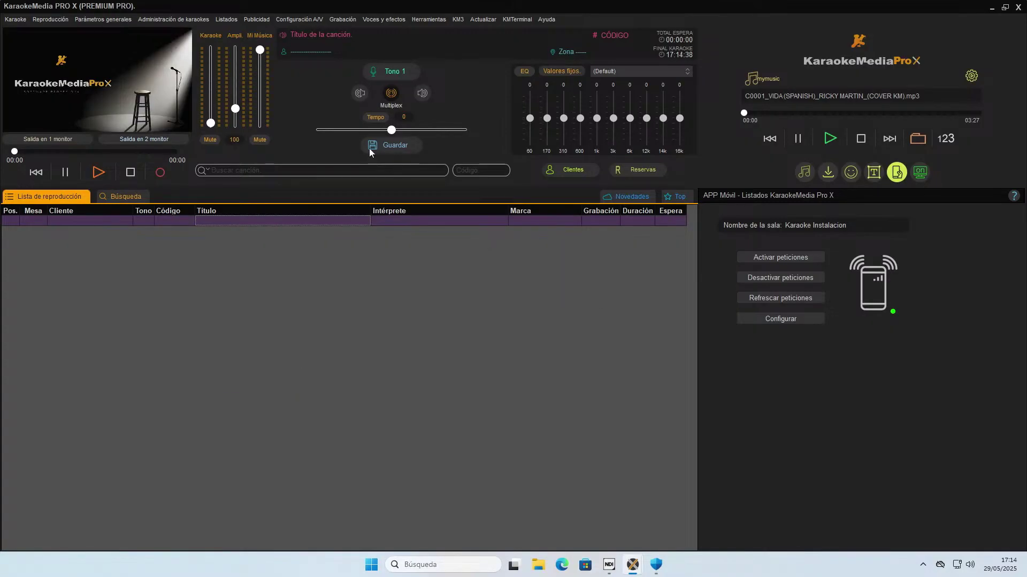
Run Poner tiempo a los karaokes to fill in durations for all 1754 songs.
left_click(185, 21)
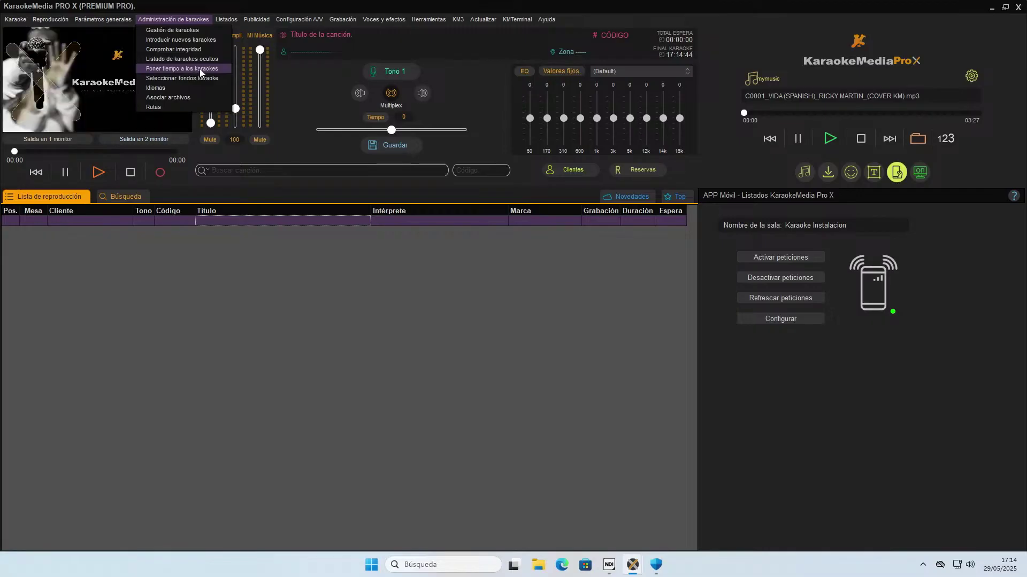
left_click(181, 69)
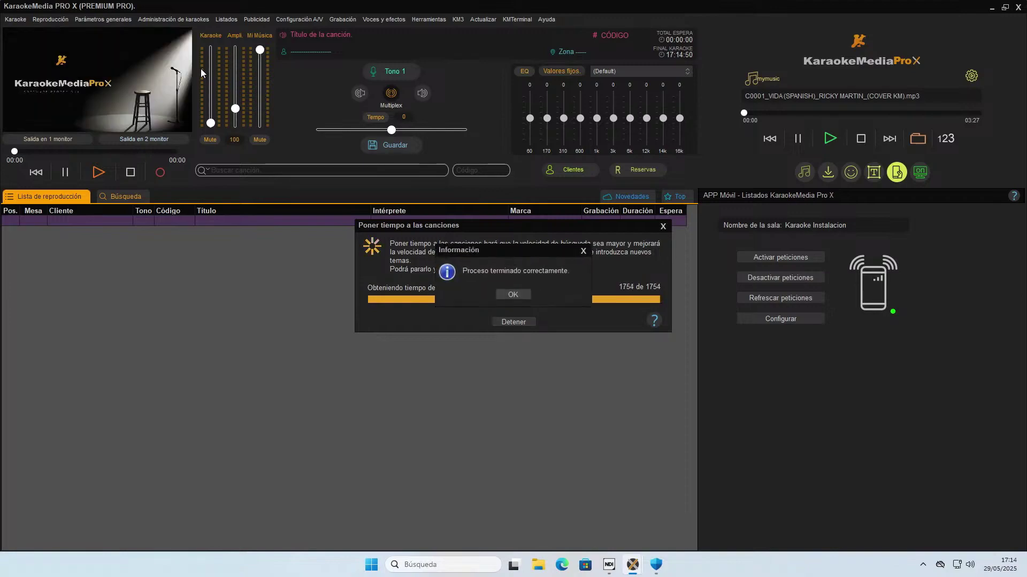
key("Return")
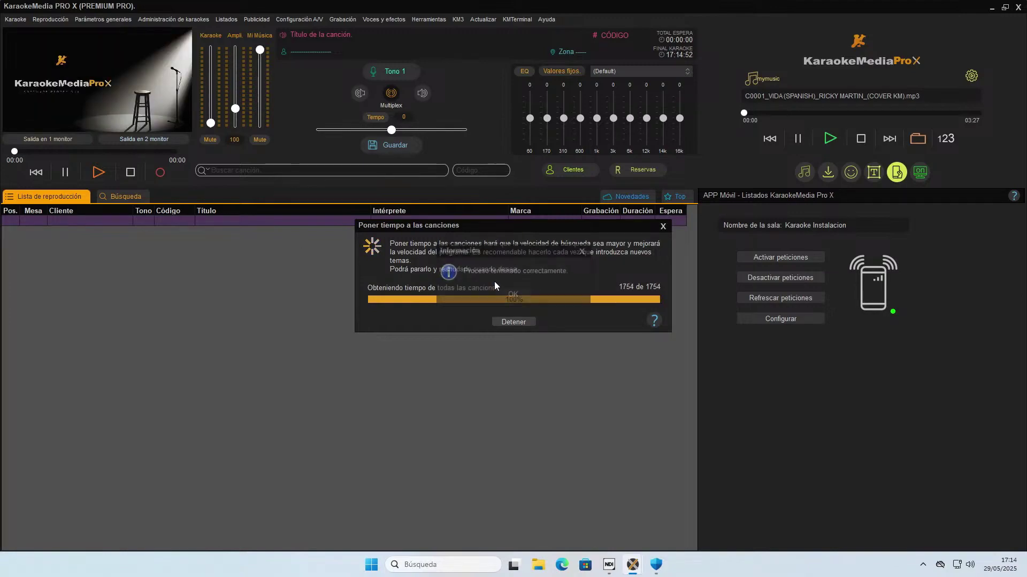
Search the song catalogue for 'casa'.
left_click(306, 174)
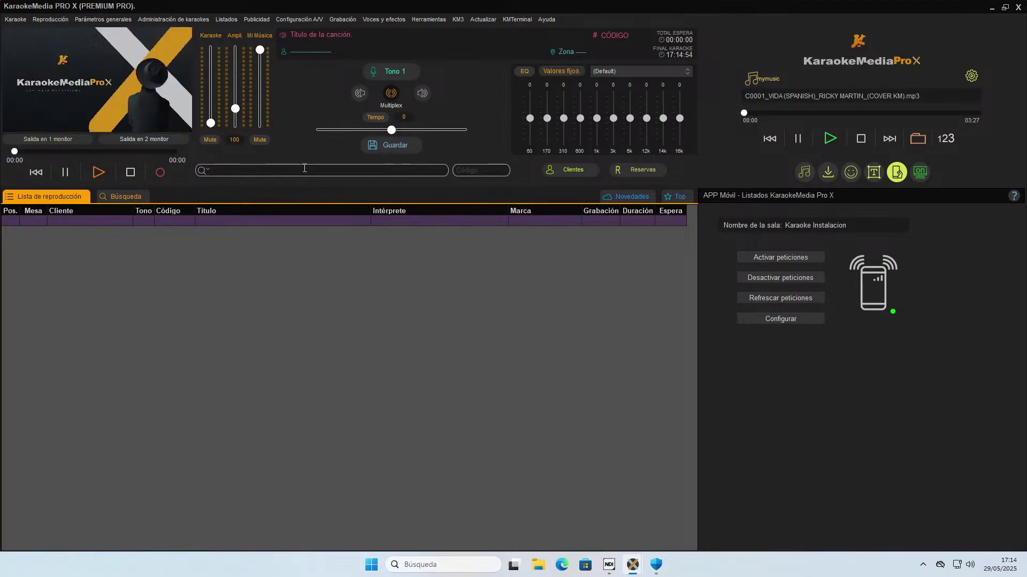
type("casa")
key("Return")
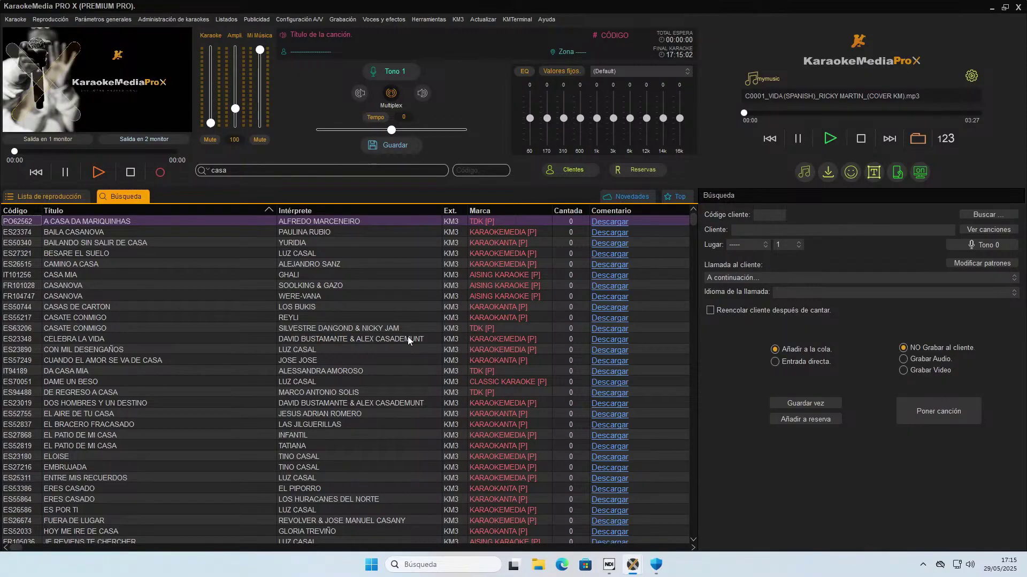
Set the Alto rendimiento plan's screen turn-off and sleep times both to Nunca.
left_click(993, 8)
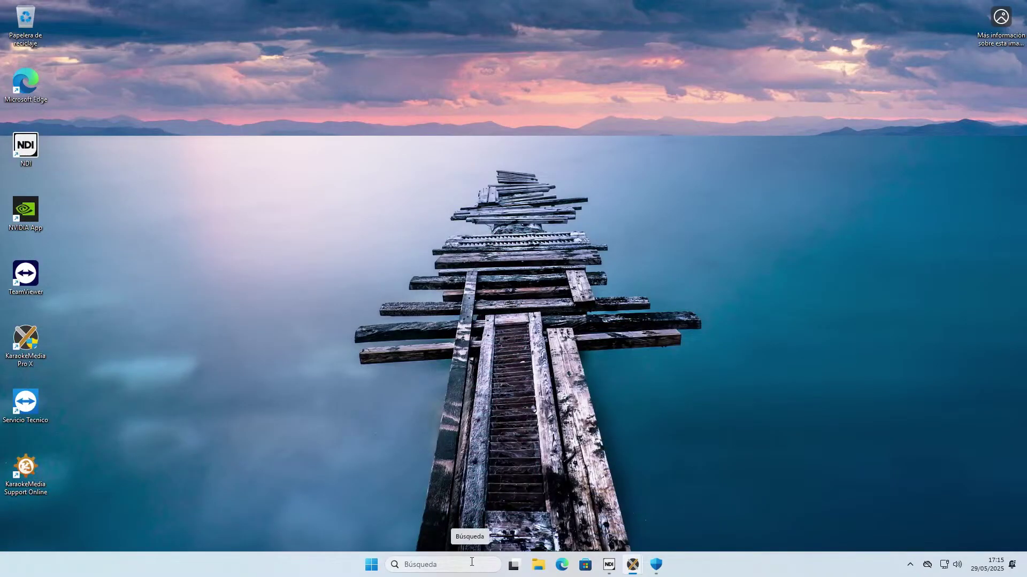
left_click(472, 562)
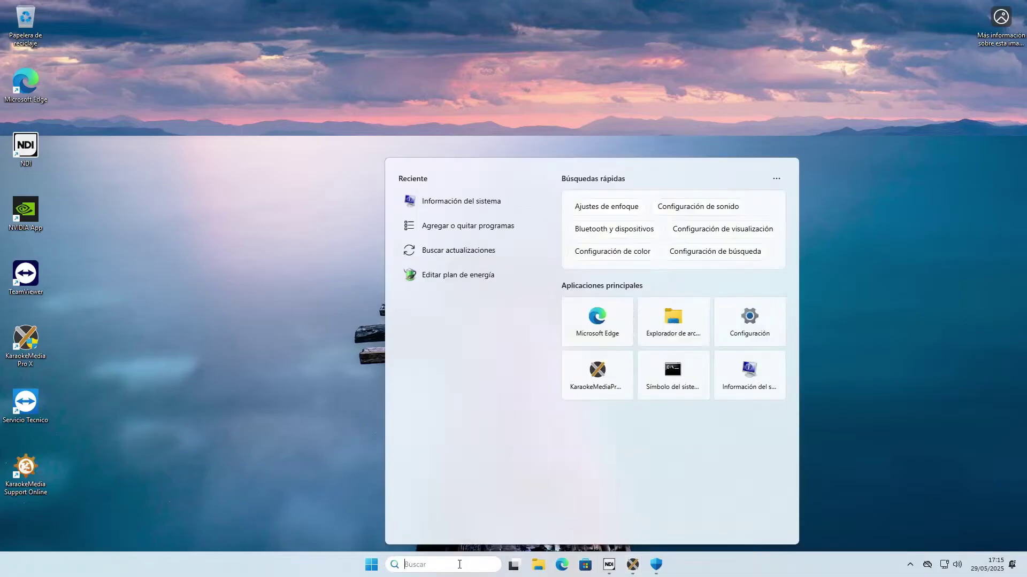
type("energia")
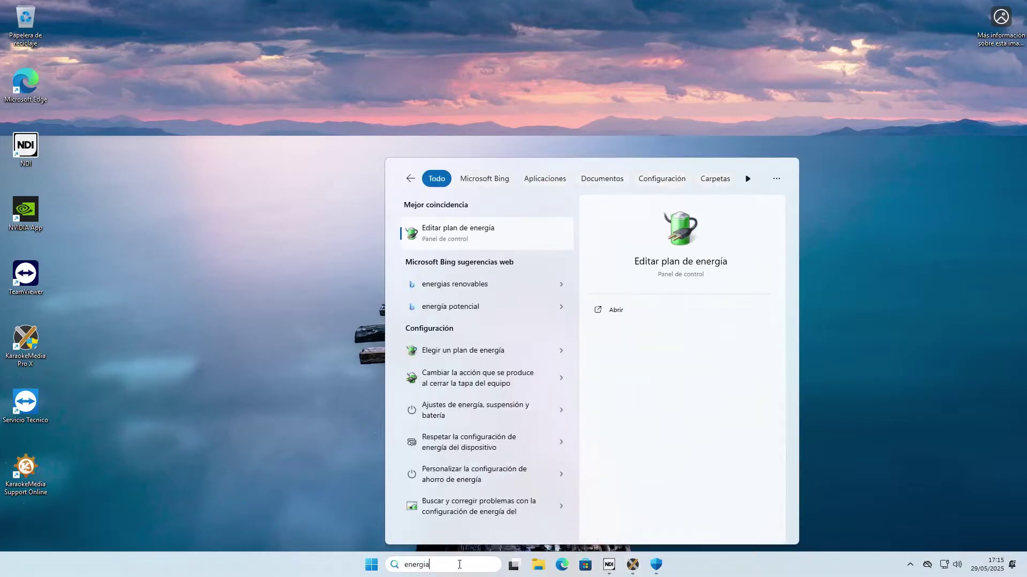
key("Return")
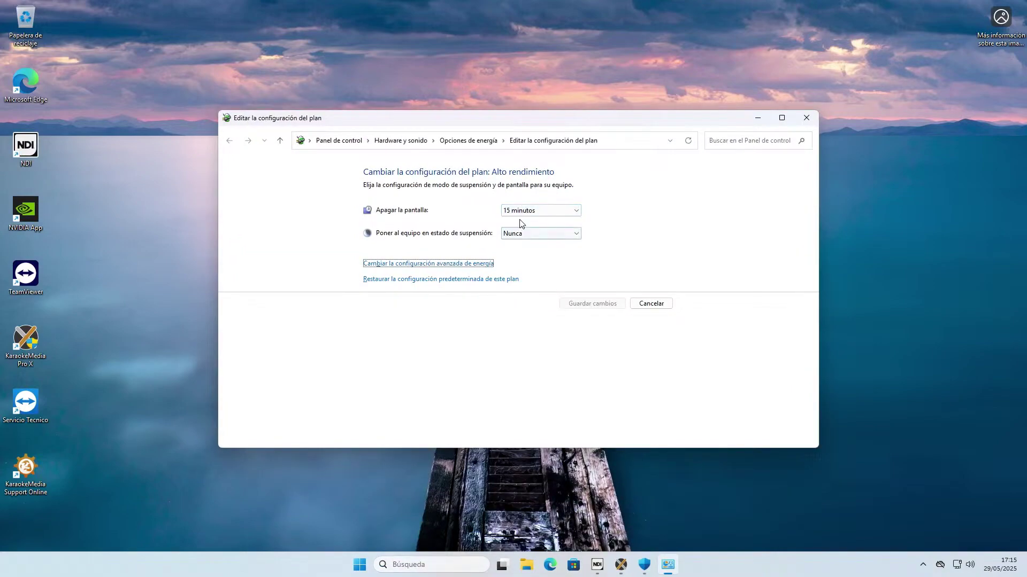
left_click(535, 214)
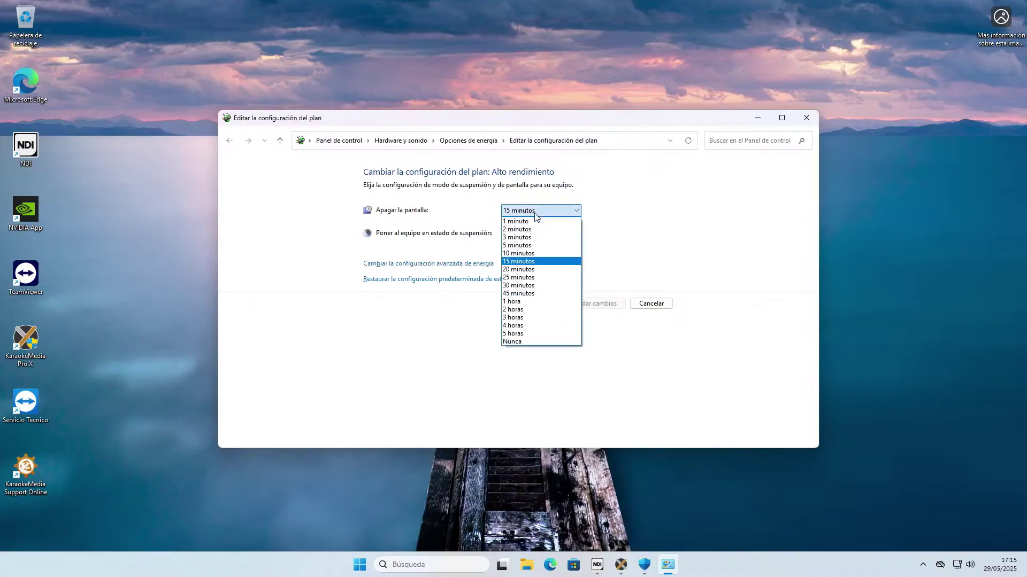
left_click(539, 346)
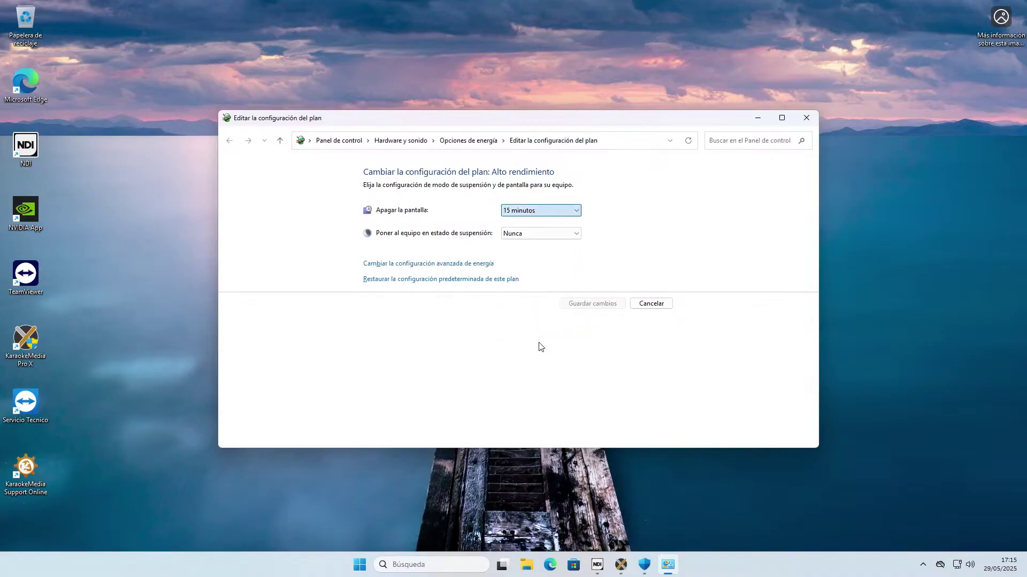
left_click(517, 236)
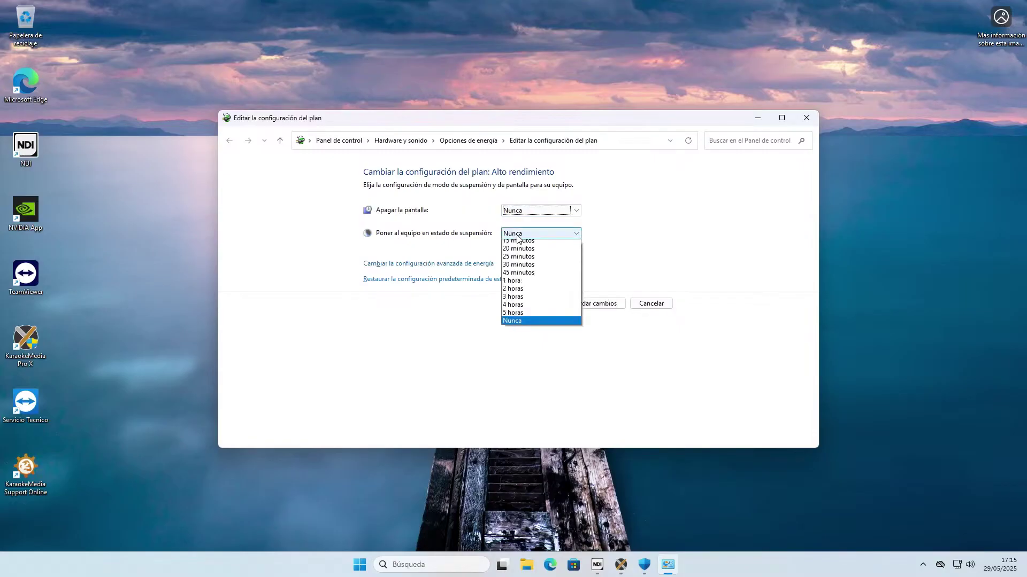
left_click(543, 363)
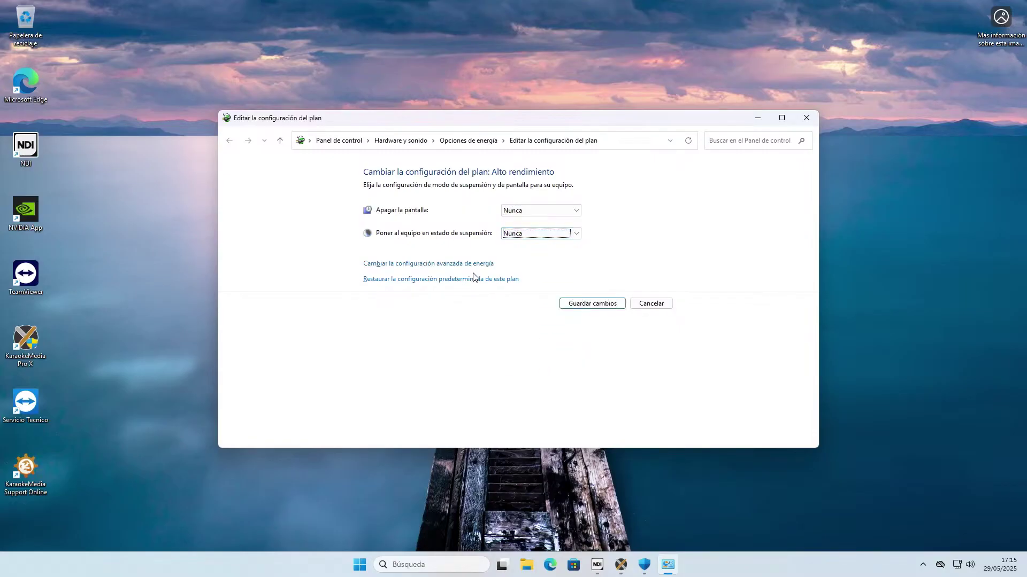
Set hard-disk turn-off to 0 minutes in advanced power settings, apply, and close the power plan window.
left_click(421, 267)
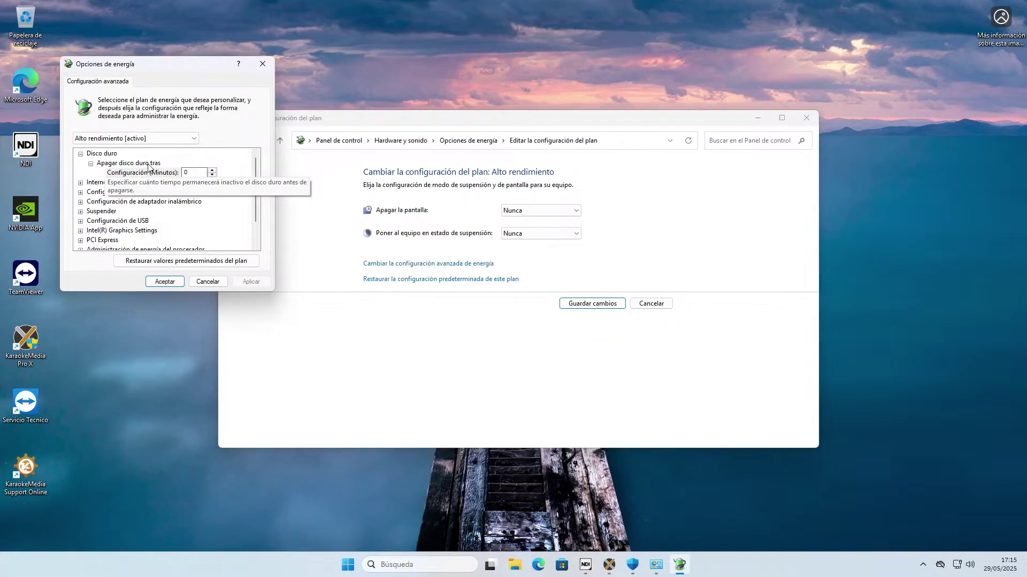
left_click(212, 175)
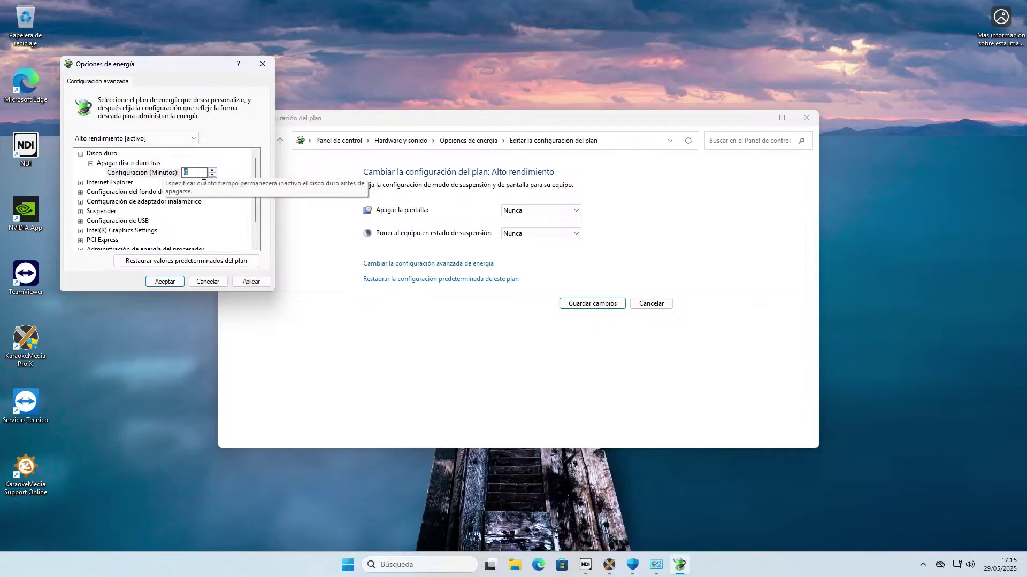
left_click(203, 173)
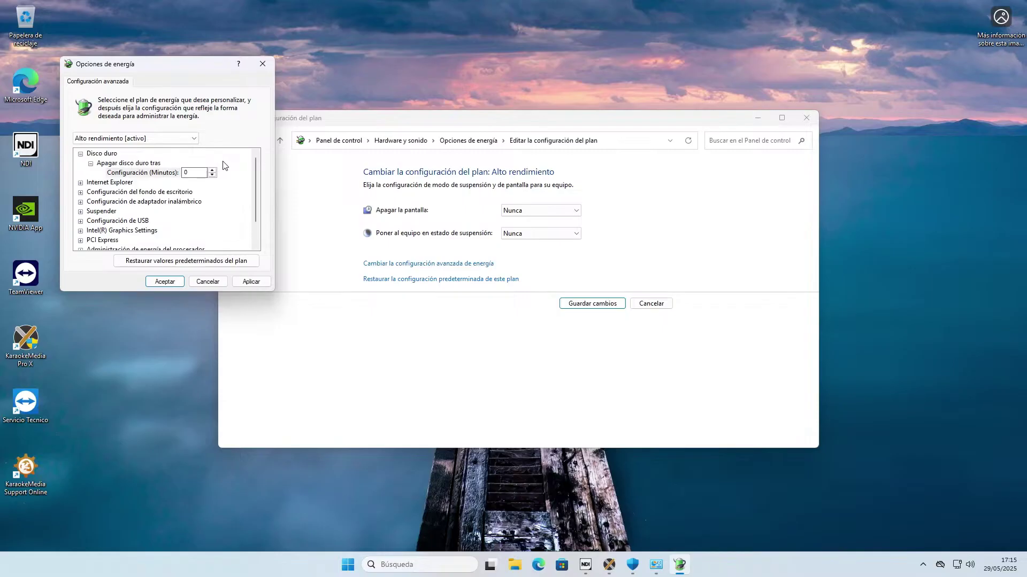
left_click(251, 281)
left_click(166, 282)
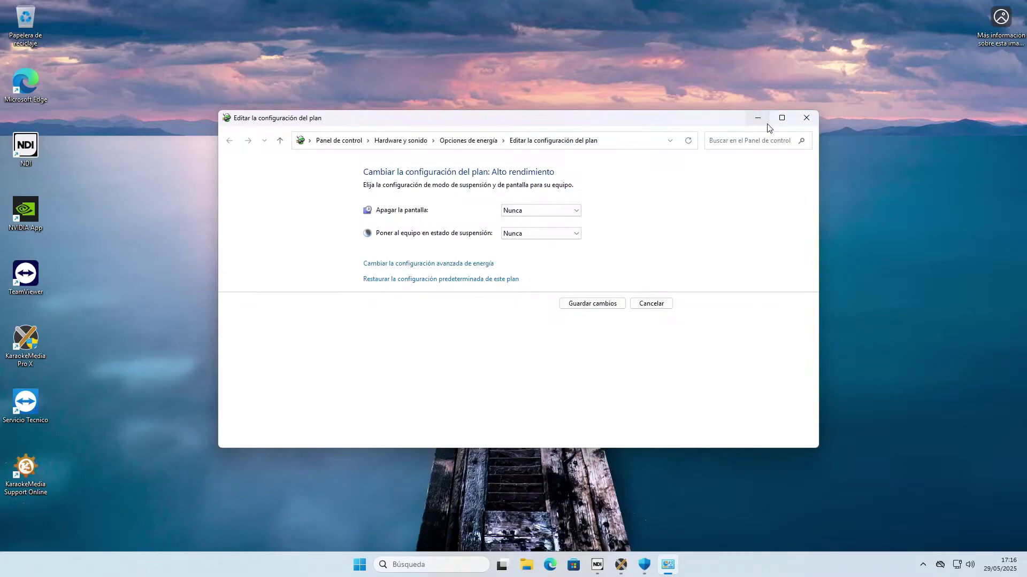
left_click(806, 118)
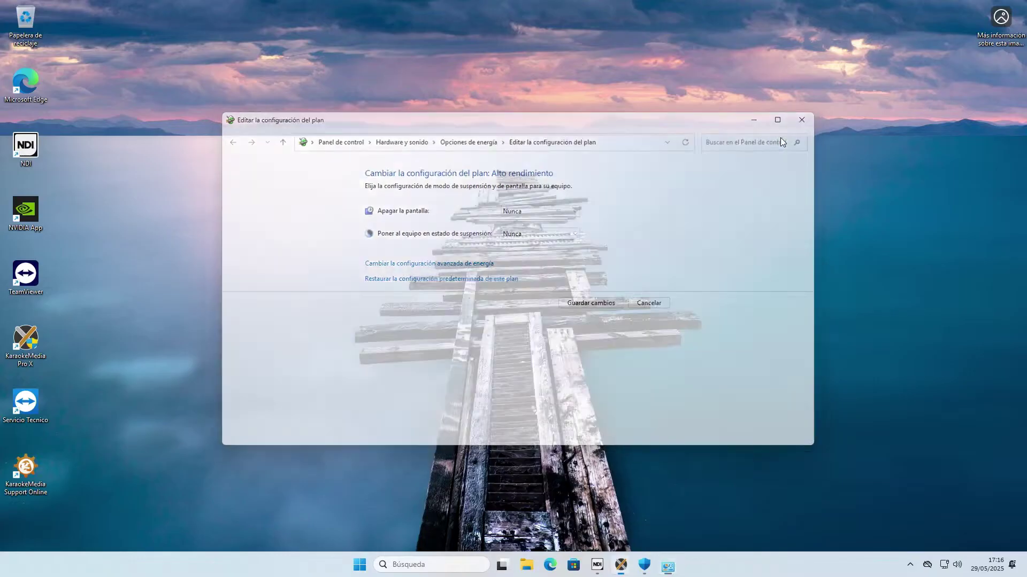
left_click(620, 565)
left_click(593, 512)
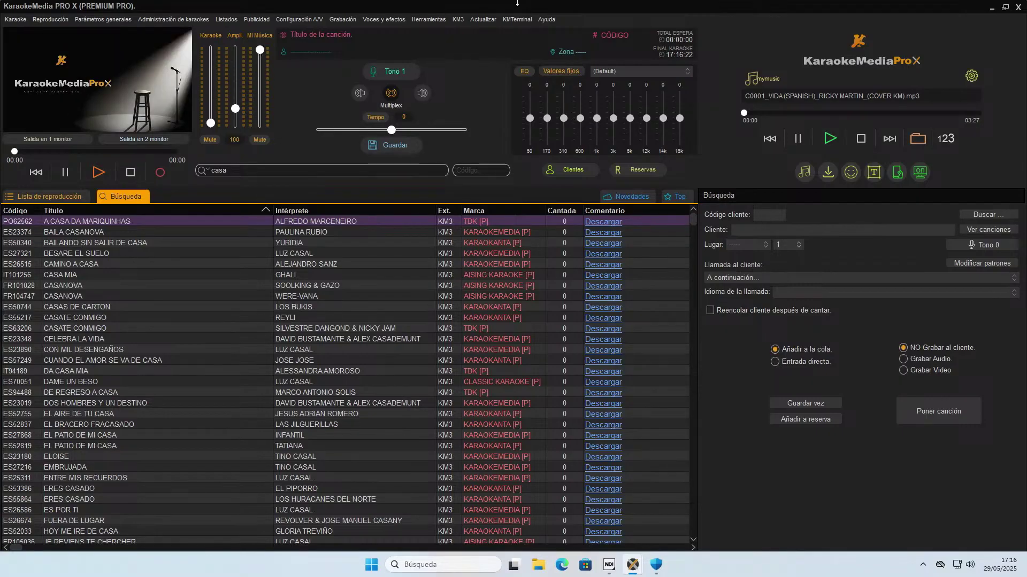
left_click(991, 7)
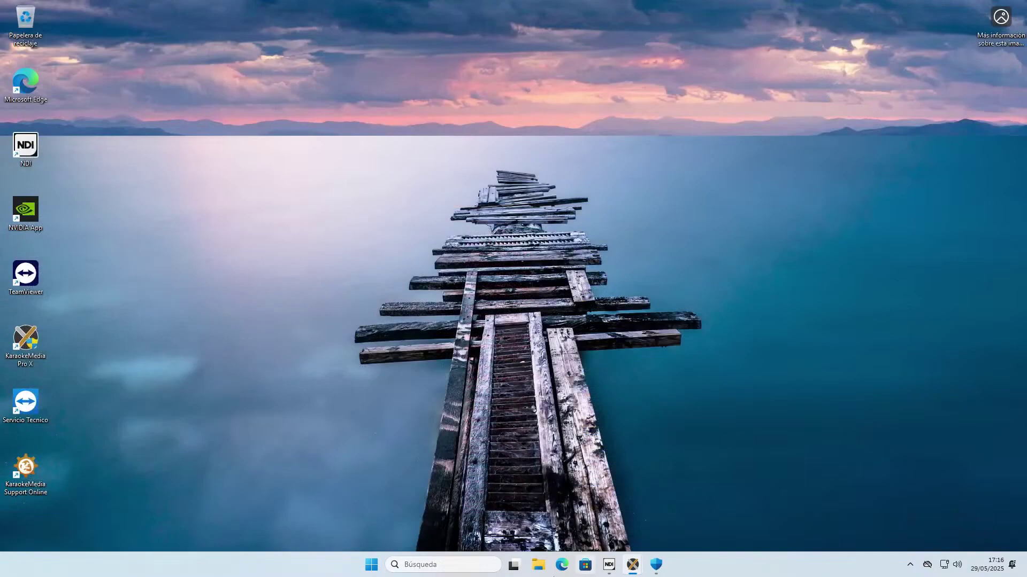
Open the Tools tab of Local Disk (C:) Properties from This PC.
left_click(538, 565)
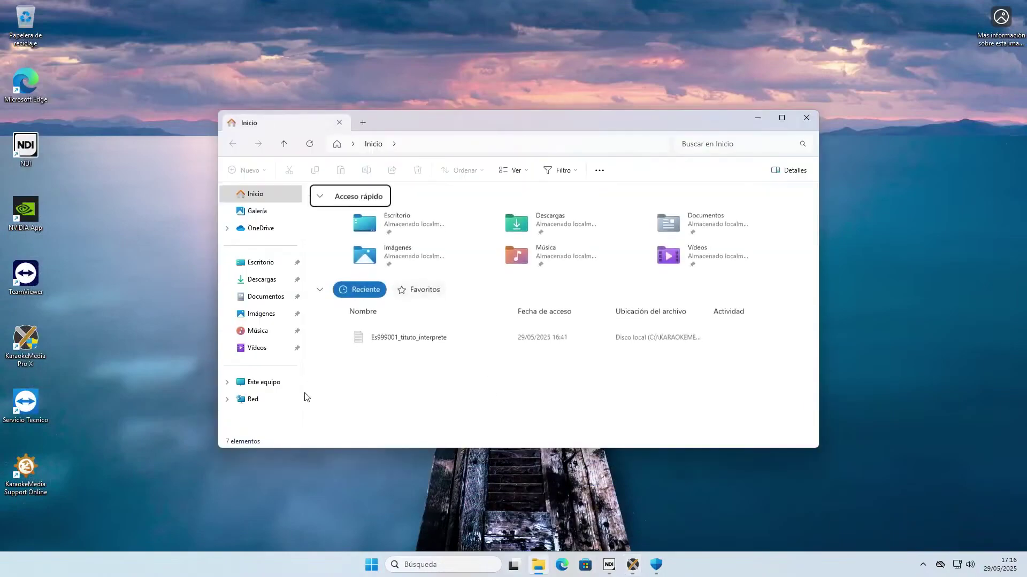
left_click(265, 383)
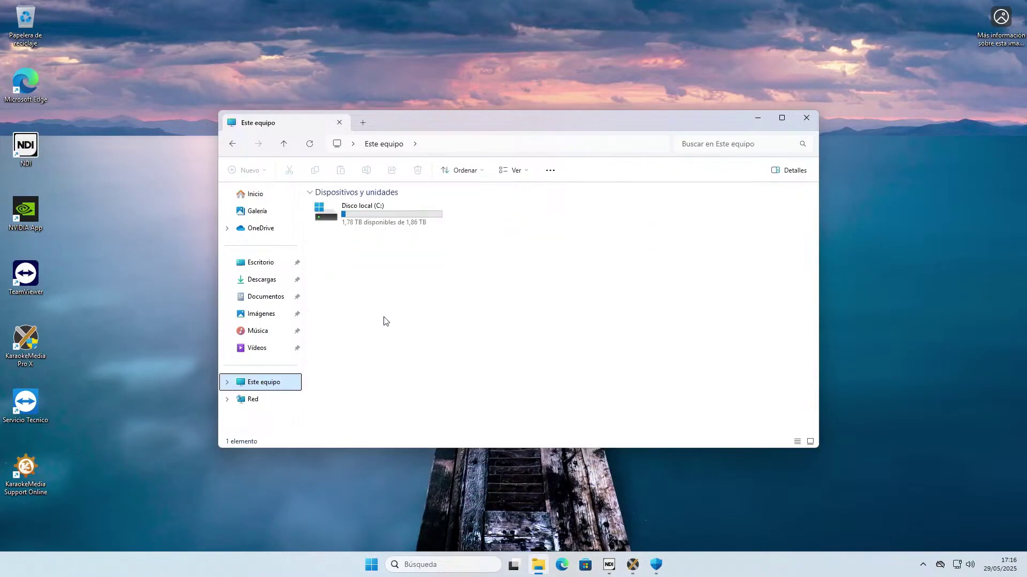
right_click(390, 211)
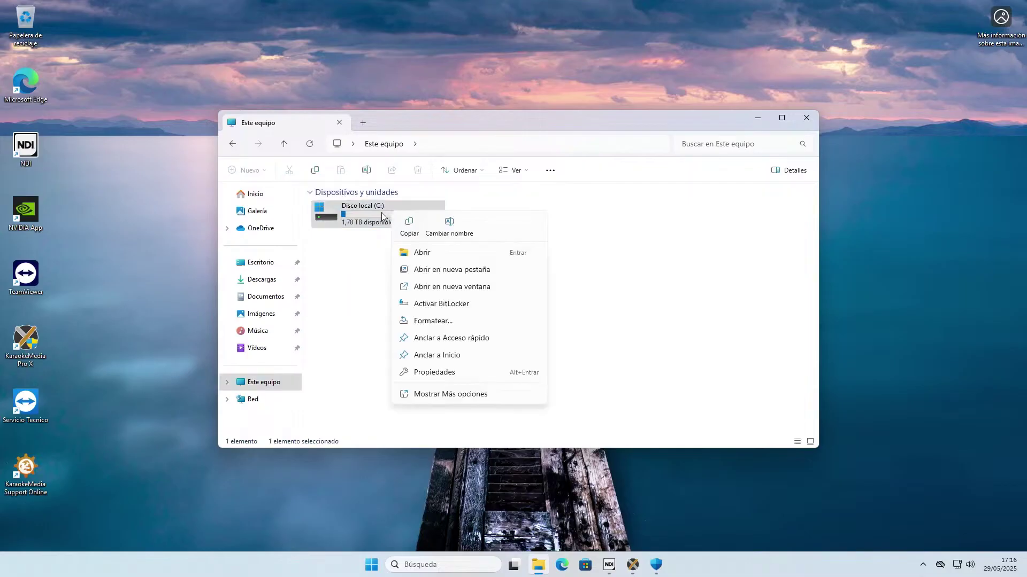
left_click(434, 372)
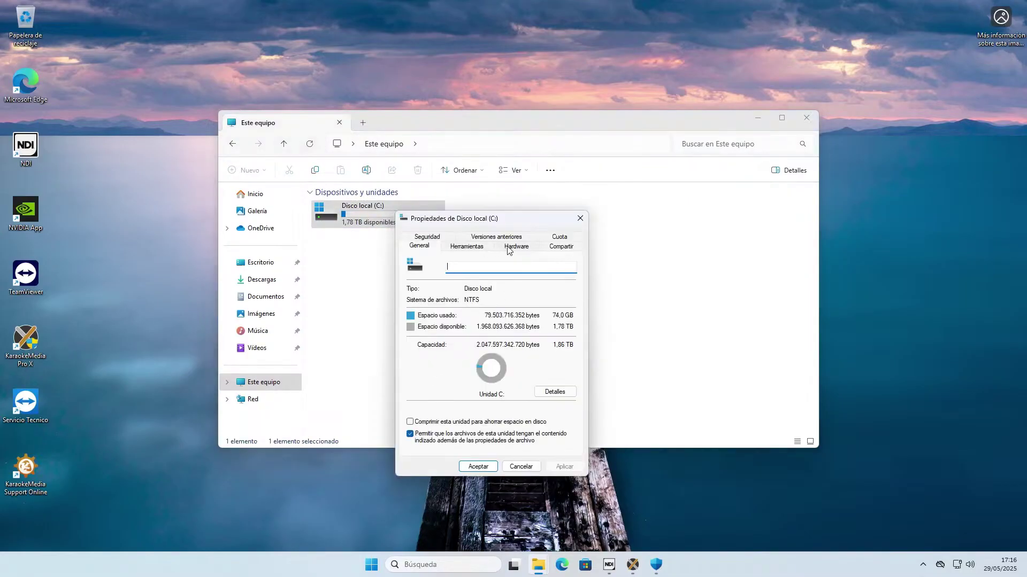
left_click(478, 250)
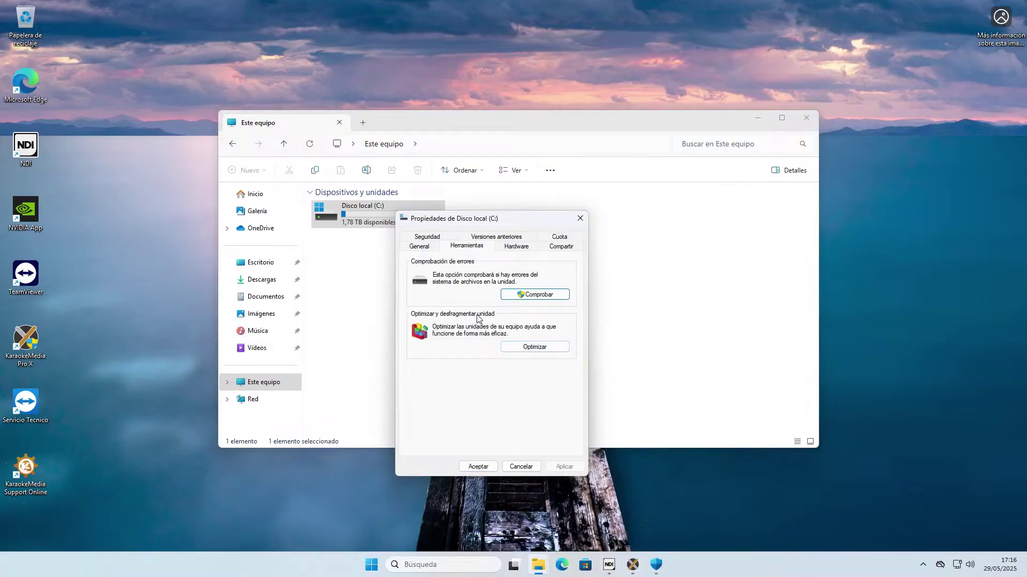
Optimize drive C: until it reads Correcto, then close Optimizar unidades, Properties and Explorer.
left_click(531, 348)
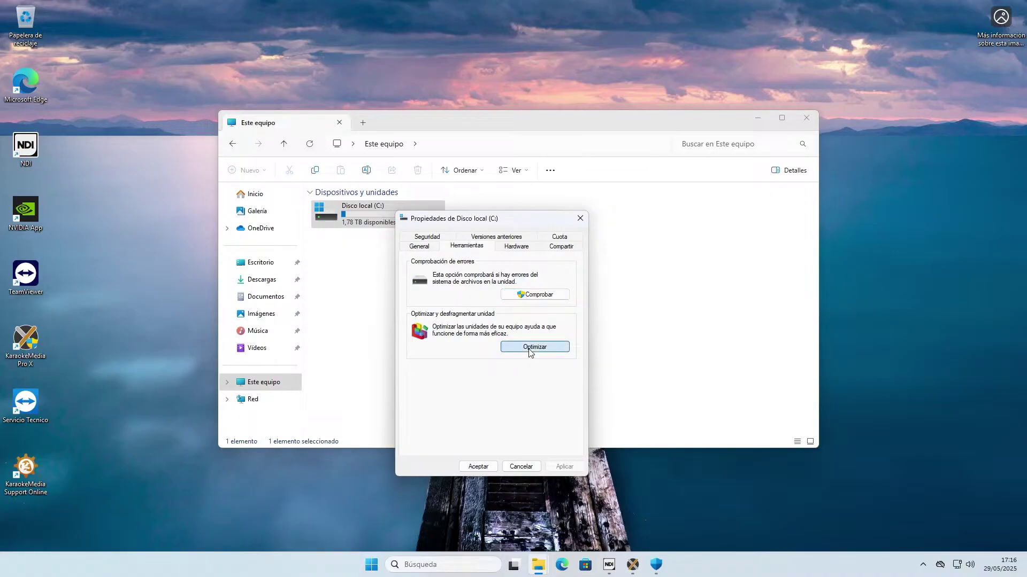
left_click(663, 311)
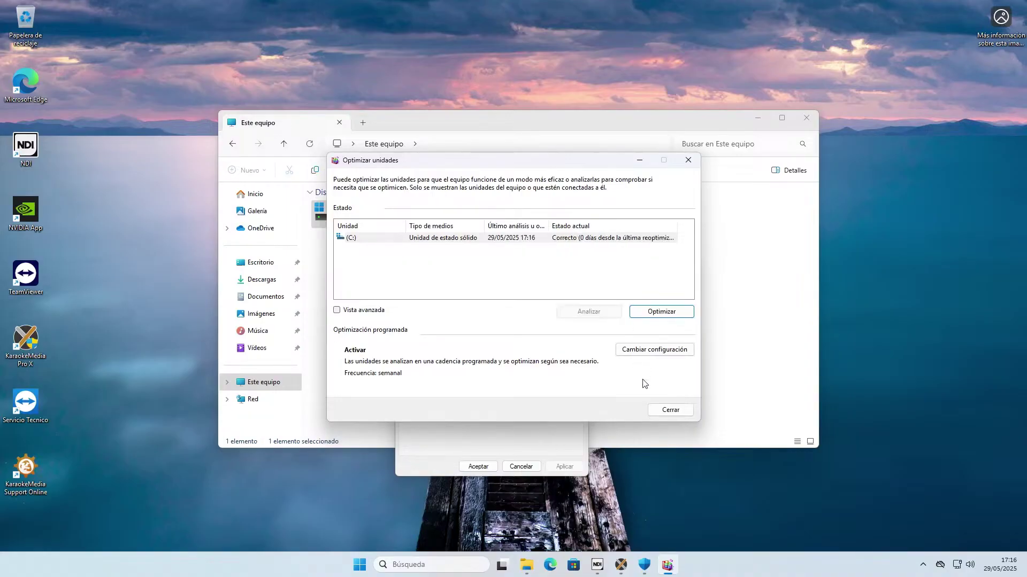
left_click(672, 411)
left_click(579, 218)
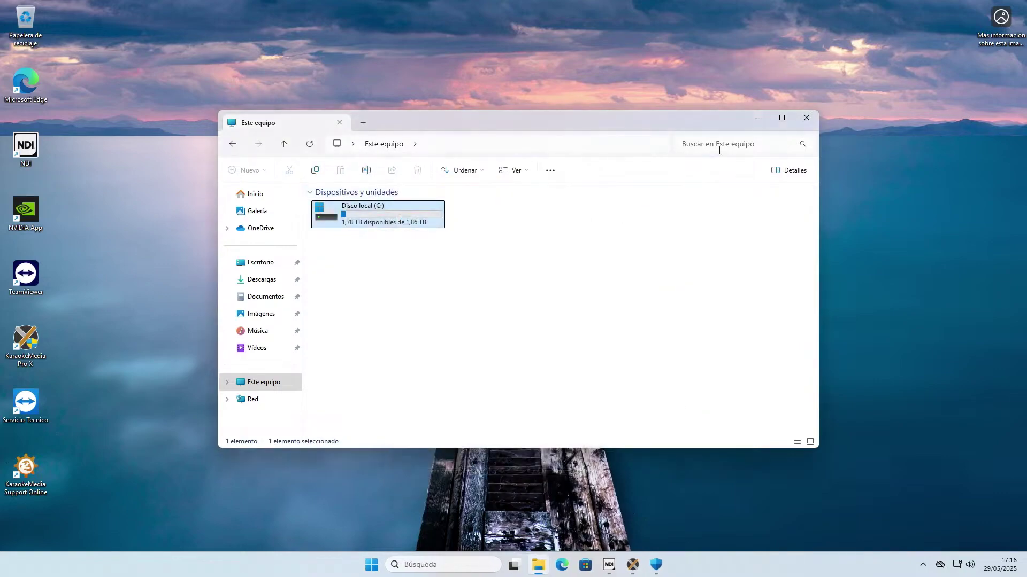
left_click(806, 117)
Bring KaraokeMedia Pro X forward and show the Herramientas > Aplausómetro submenu.
mouse_move(633, 565)
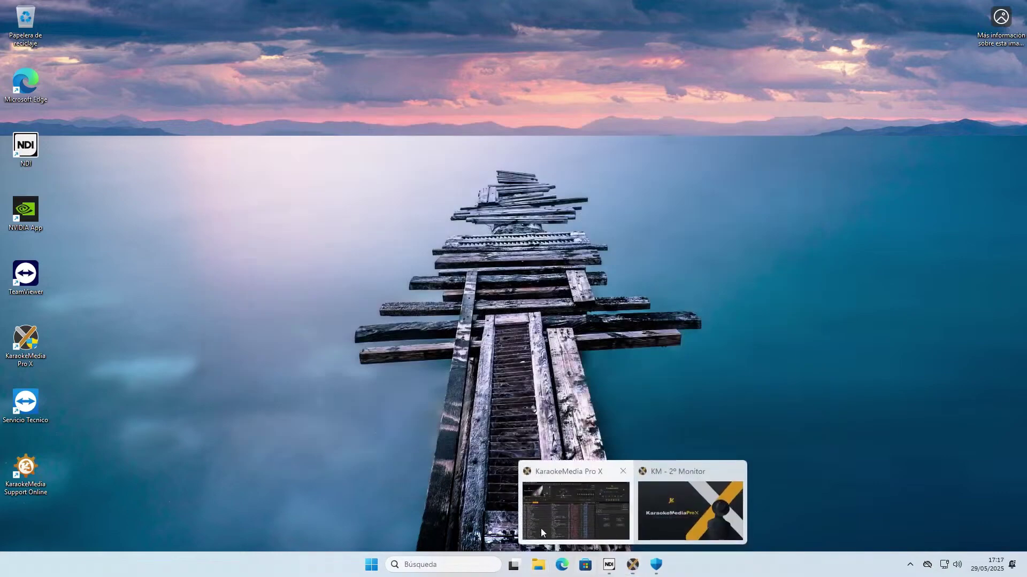
left_click(563, 512)
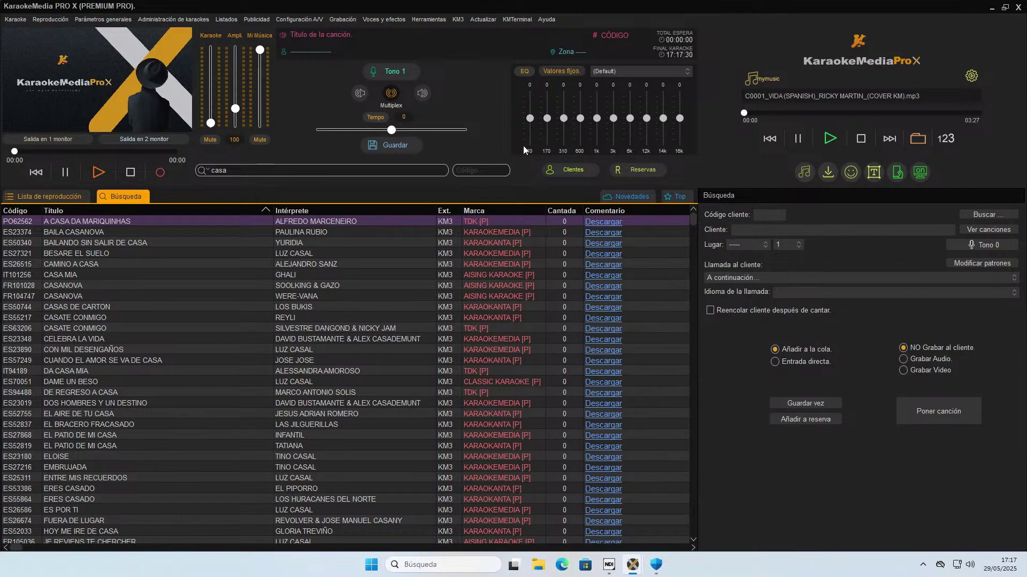
left_click(429, 21)
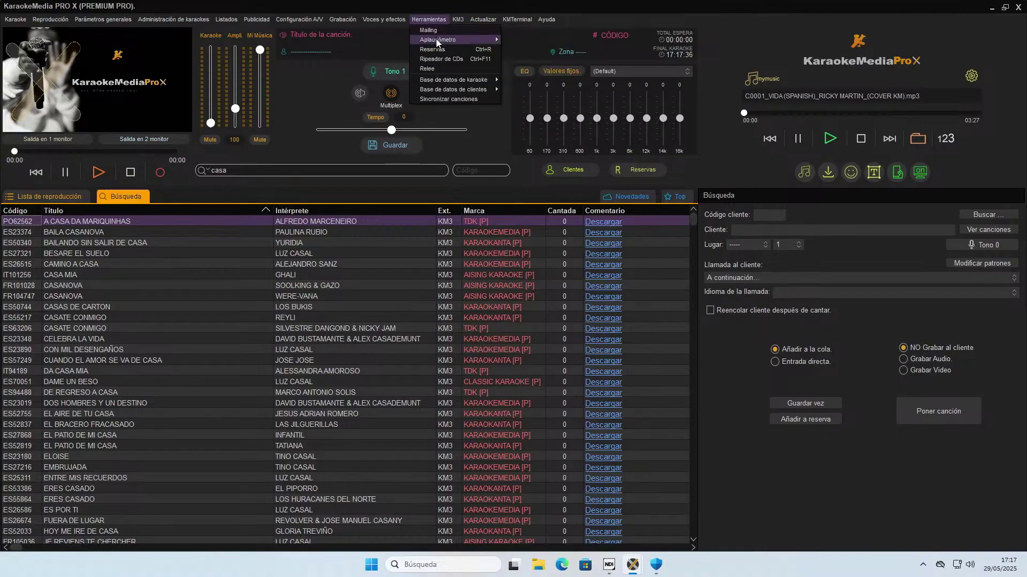
mouse_move(447, 39)
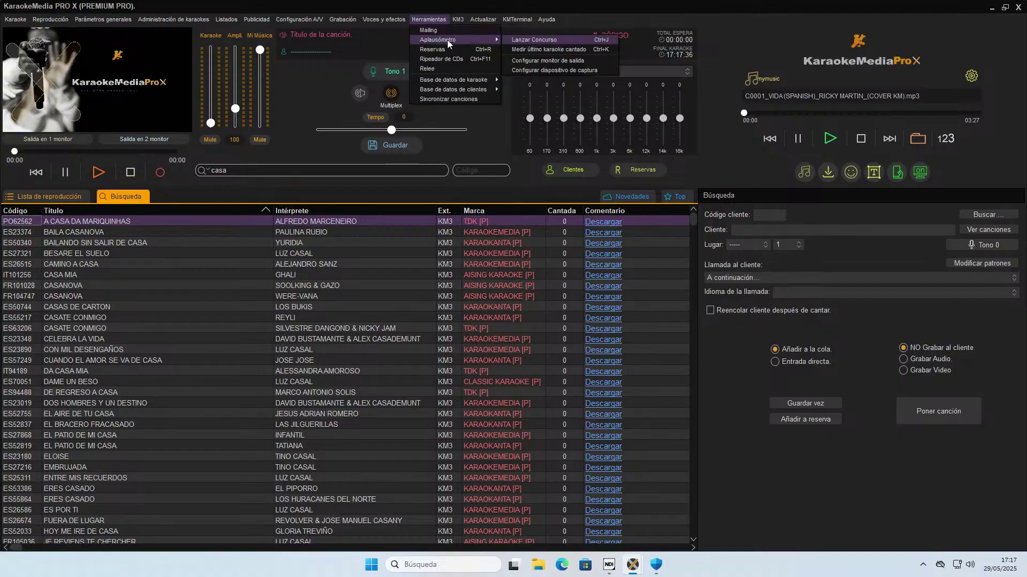
Launch an APLAUSÓMETRO contest with 5 participants, select row 1, and show the meter at 0.
left_click(519, 43)
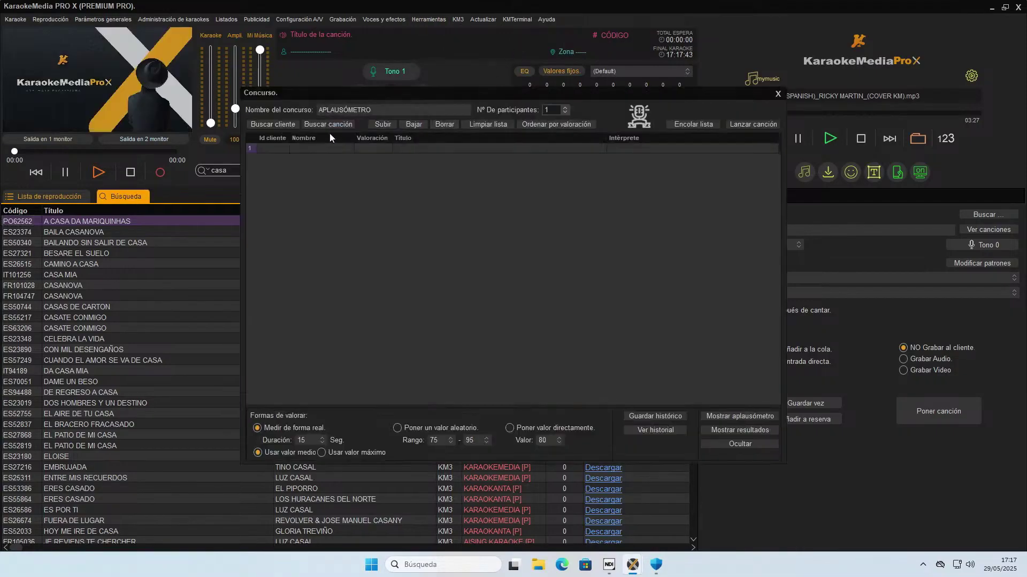
left_click(565, 114)
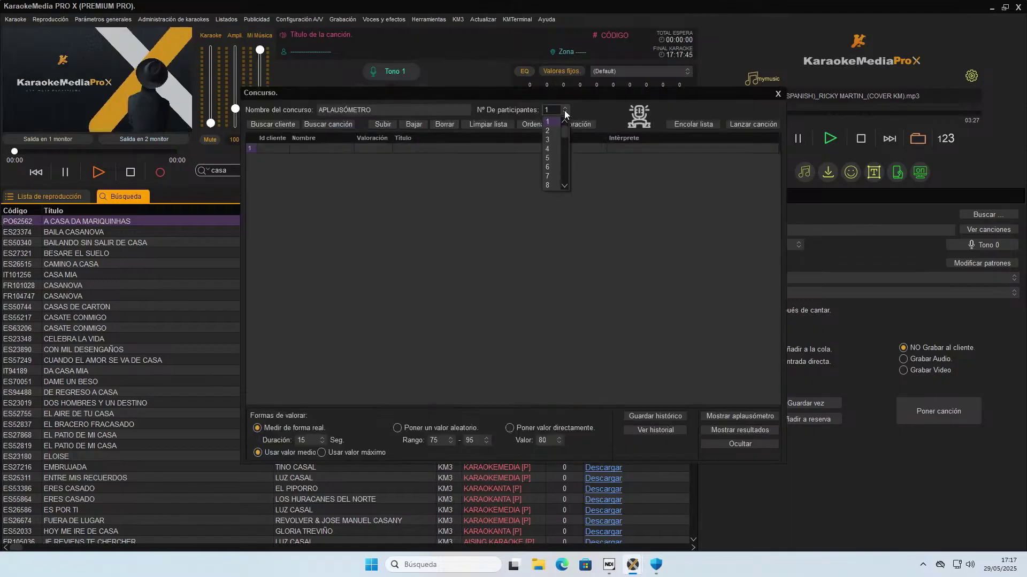
left_click(550, 187)
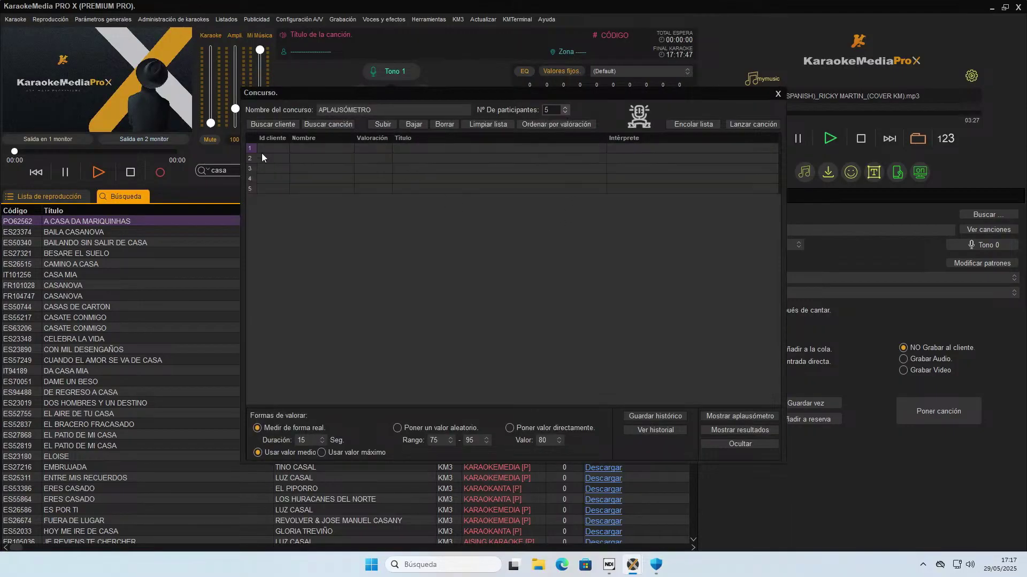
left_click(309, 148)
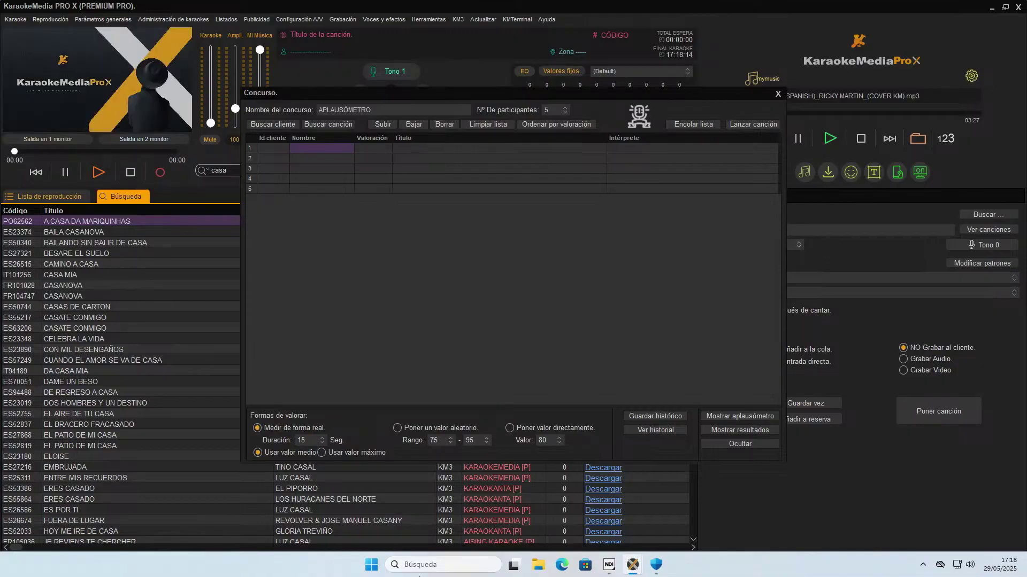
left_click(740, 421)
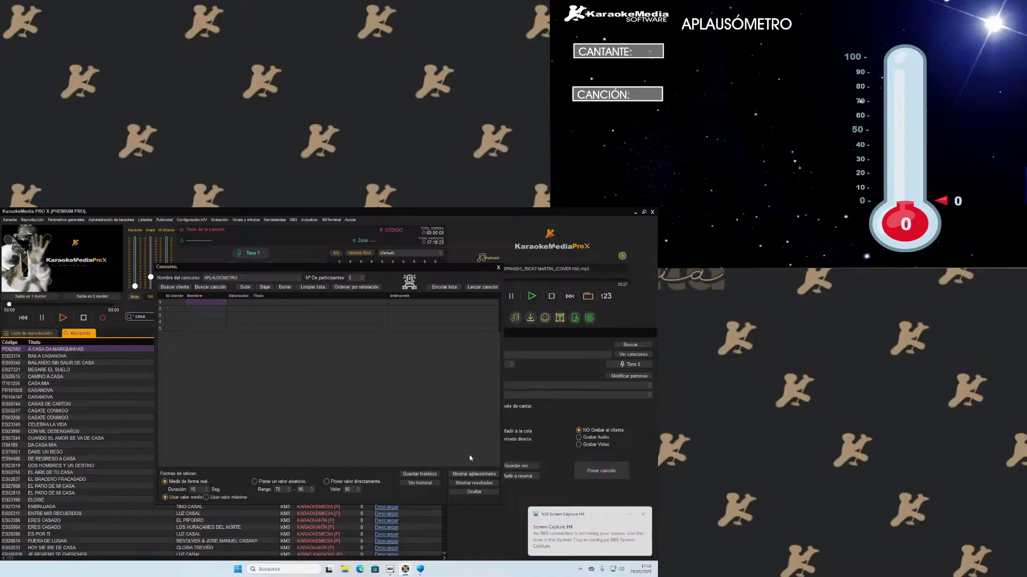
Run a 15-second applause measurement scoring 91, then select Poner valor directamente.
left_click(475, 476)
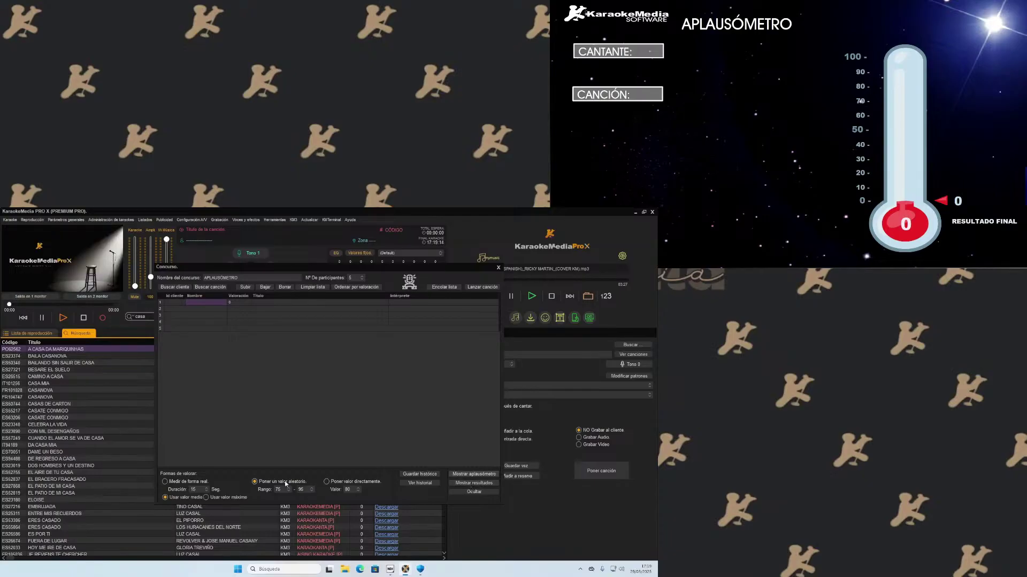
left_click(471, 477)
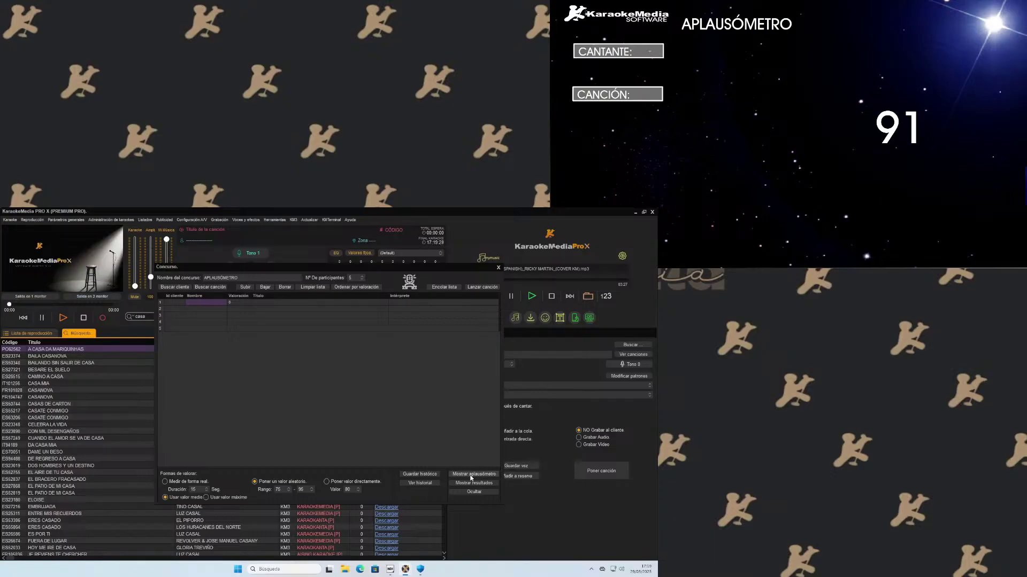
left_click(327, 482)
Apply a score of 80 to participant 1, show the results board, and select row 3's name and song cells.
left_click(459, 475)
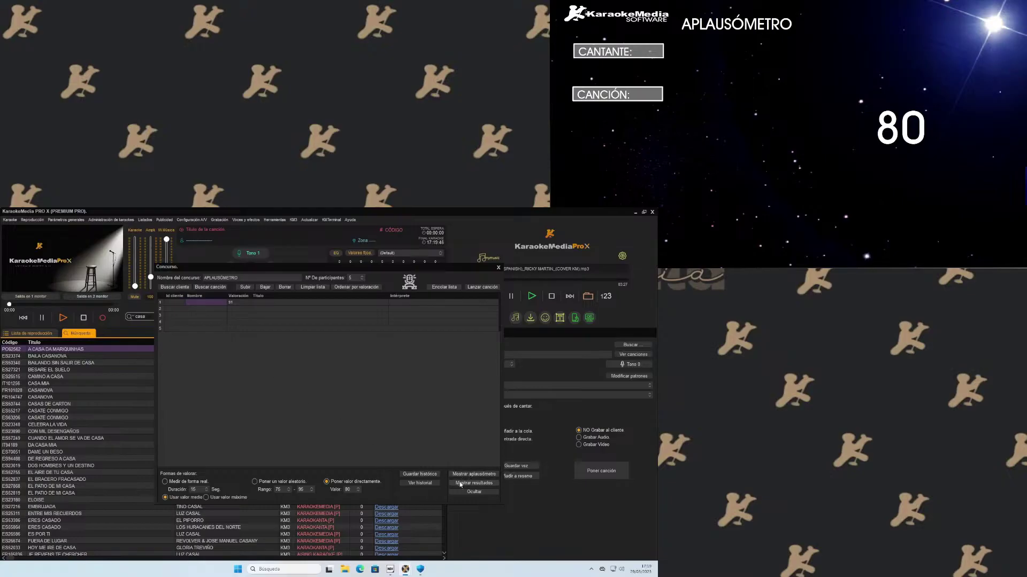
left_click(462, 484)
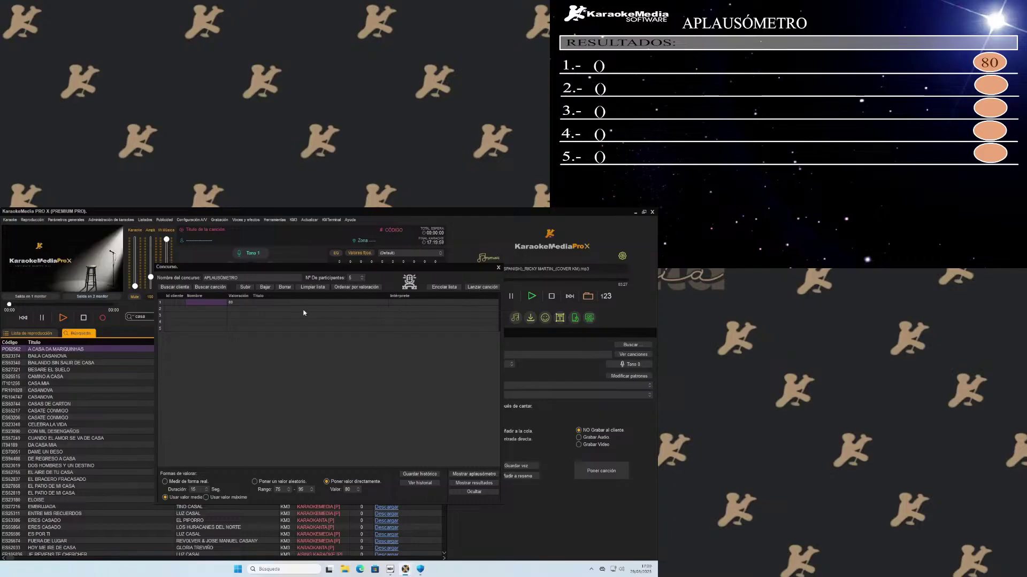
left_click(205, 317)
left_click(295, 315)
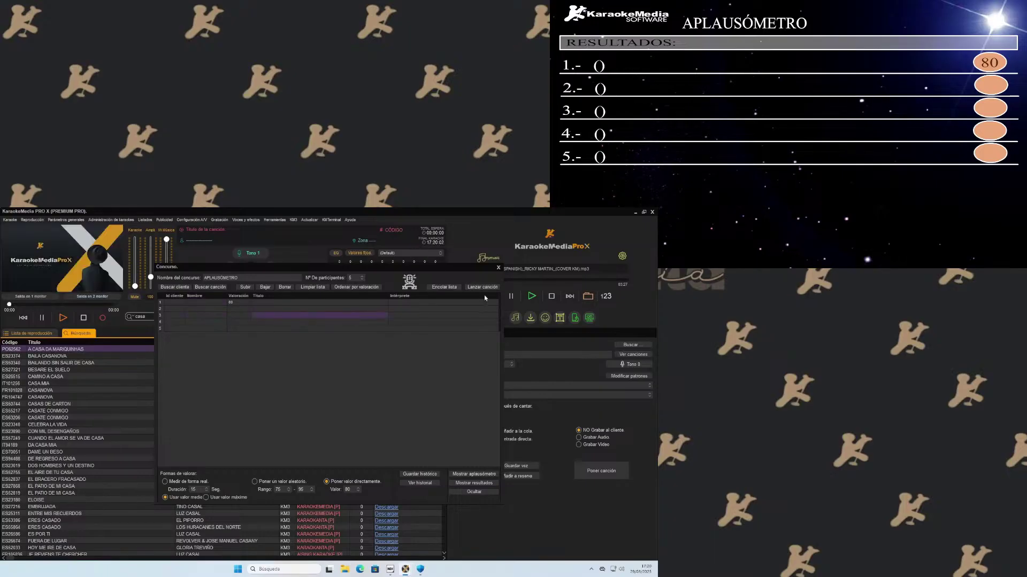
Close the contest and activate the Tercer monitor at 800X600 with 20-second display times, saving the settings.
left_click(498, 269)
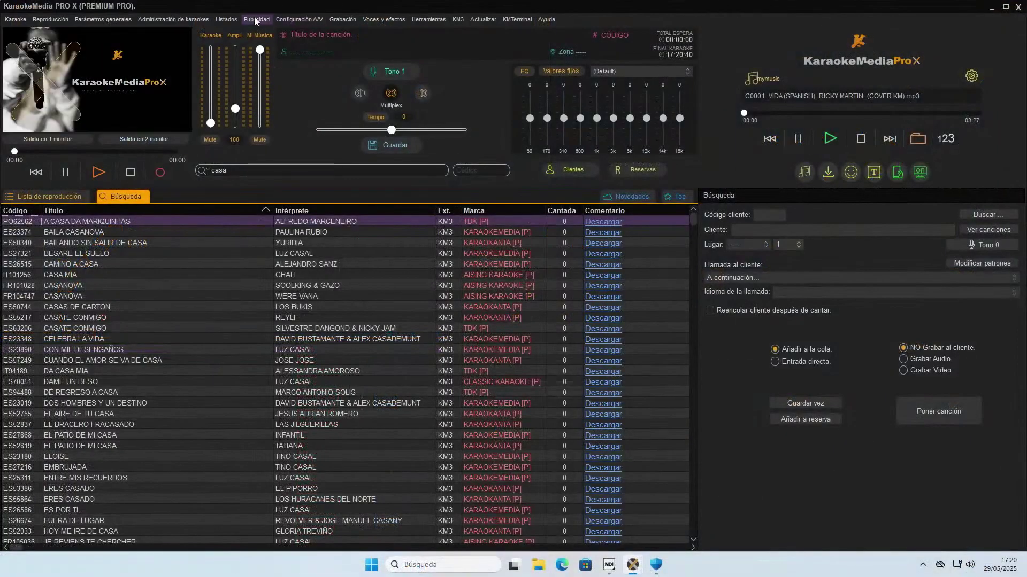
left_click(293, 19)
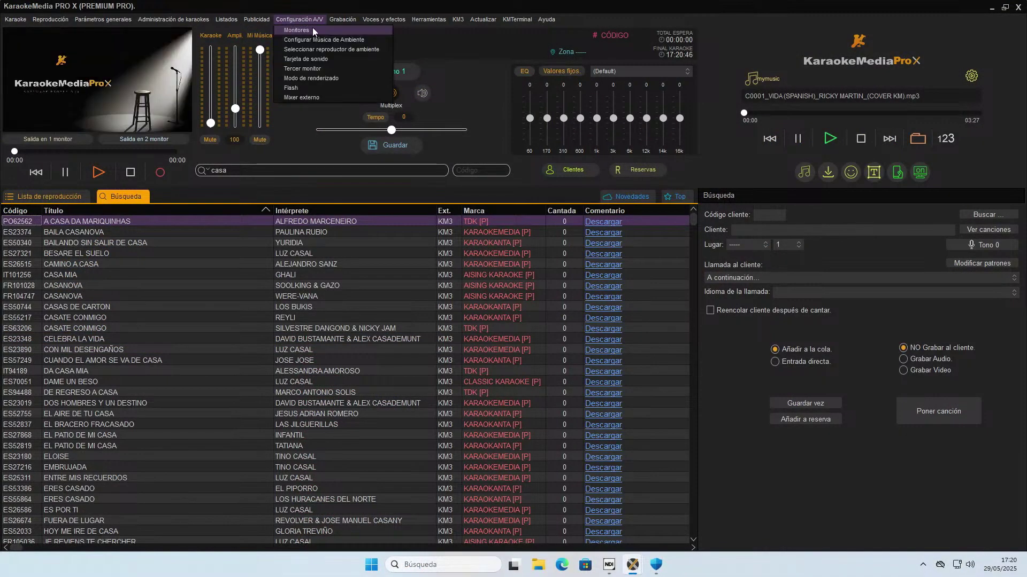
left_click(316, 69)
left_click(402, 179)
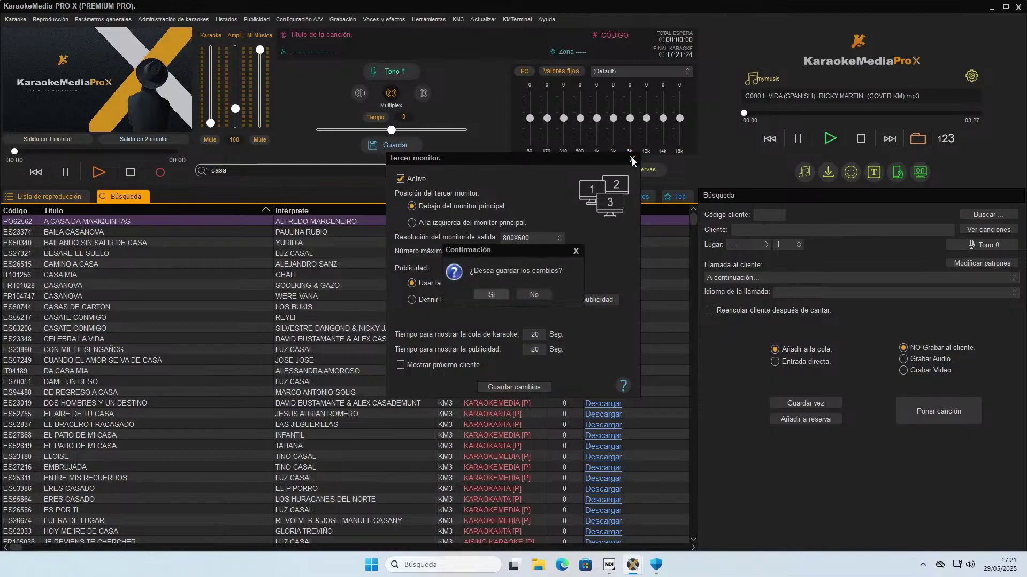
left_click(485, 293)
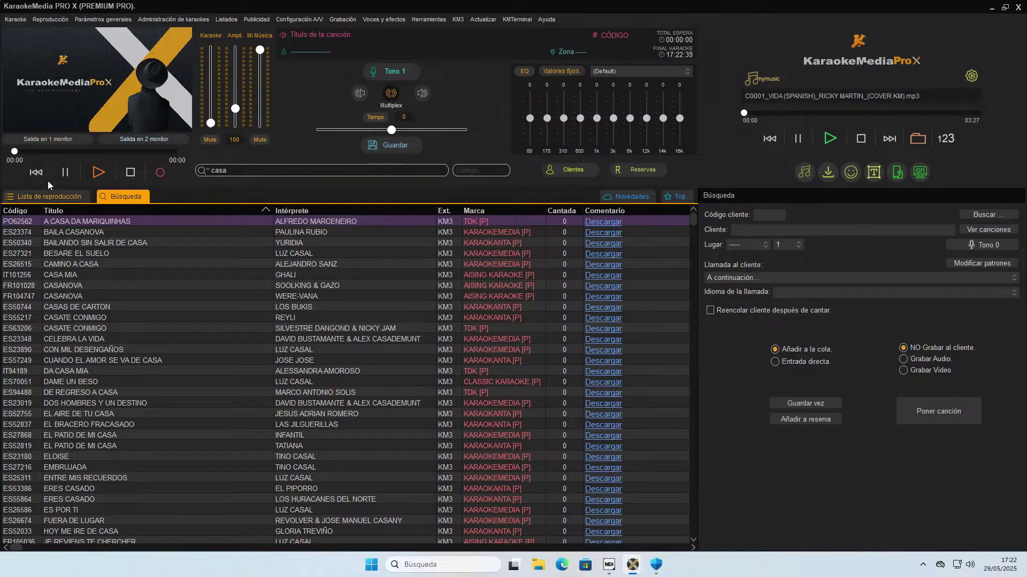
left_click(459, 20)
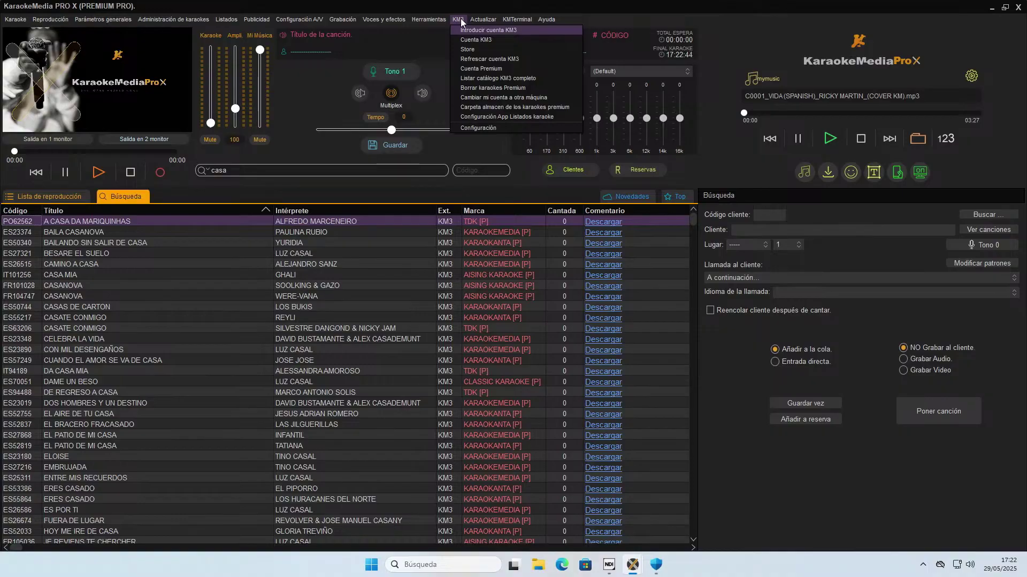
Suggest a song titled 'casa' with performer 'ionterprete' in Sugerencias de canciones.
mouse_move(481, 20)
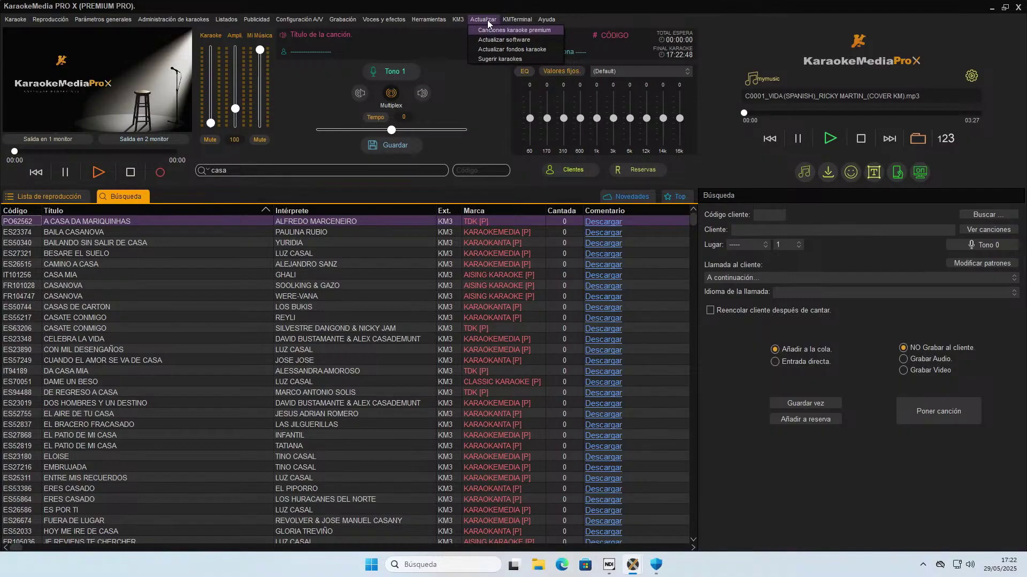
left_click(502, 59)
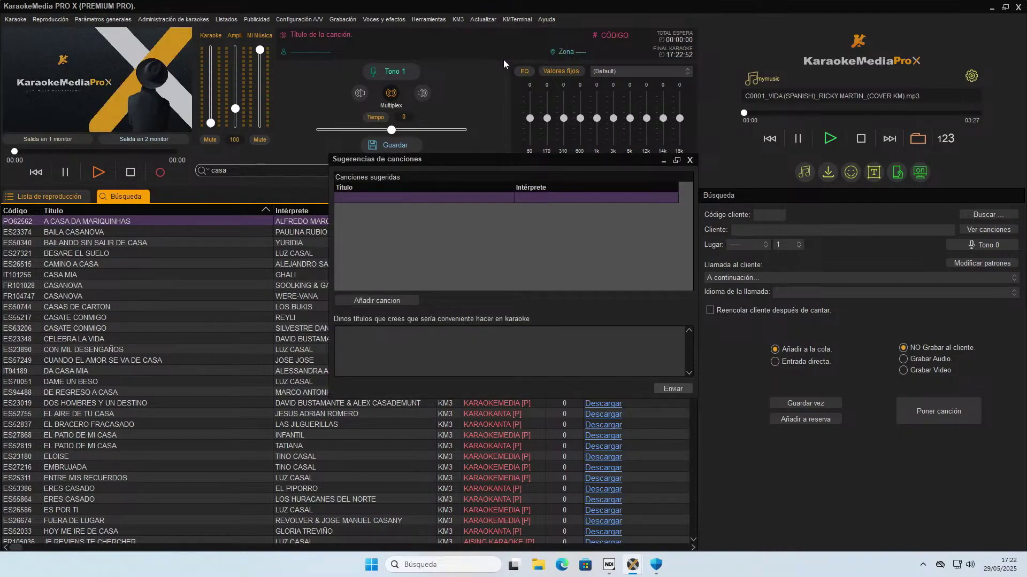
left_click(400, 193)
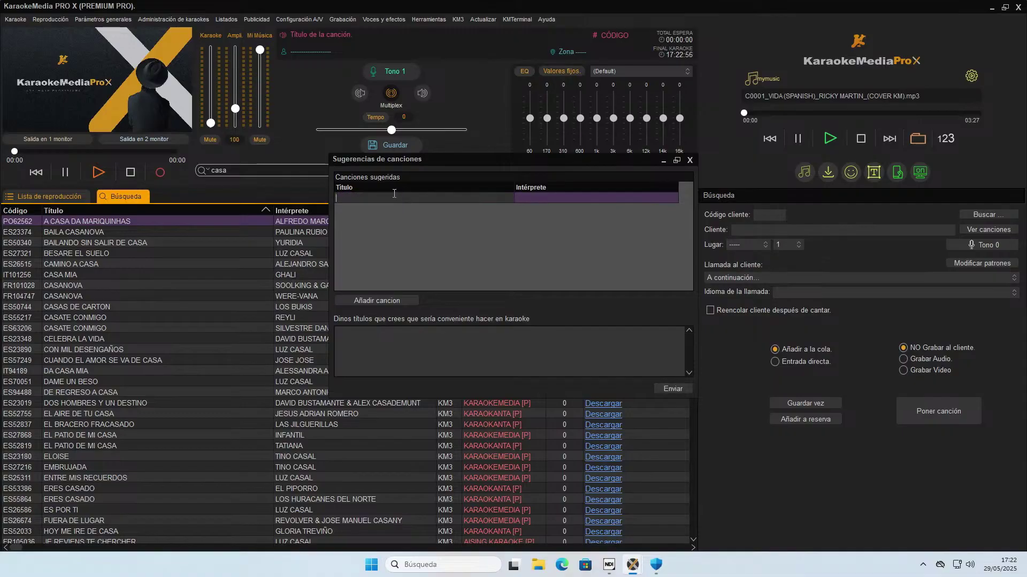
type("casa")
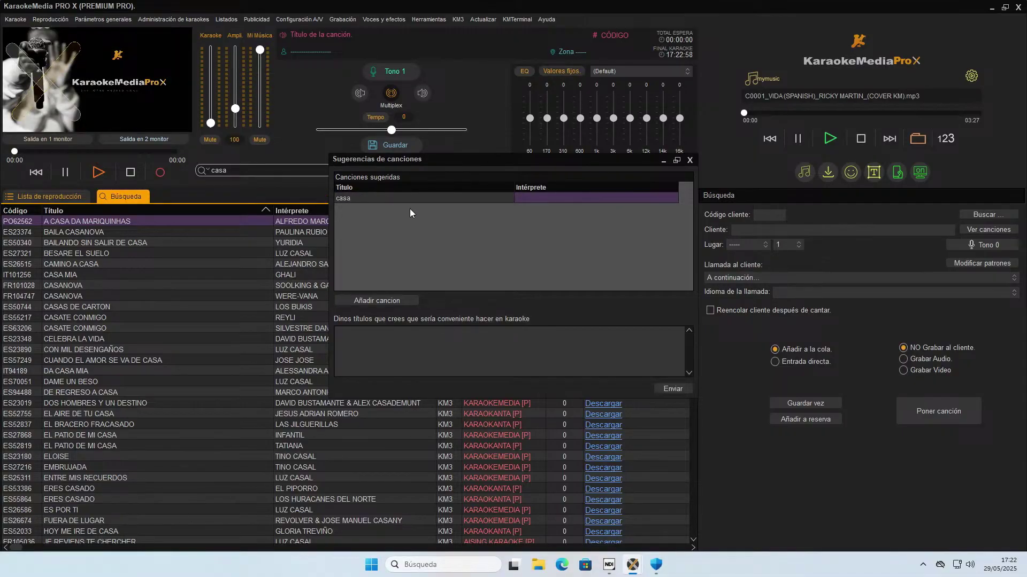
key("Tab")
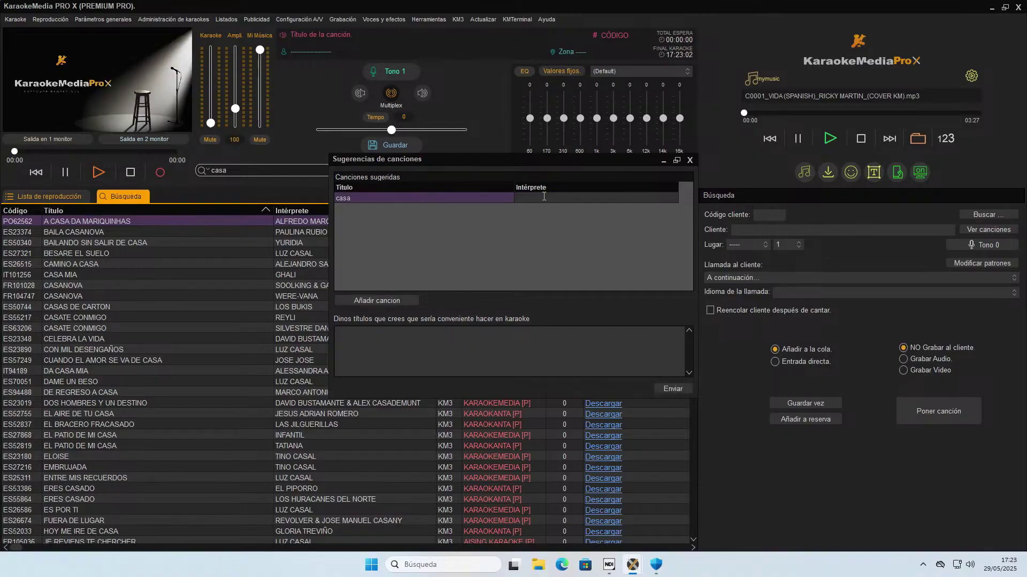
type("ionterprete")
key("Return")
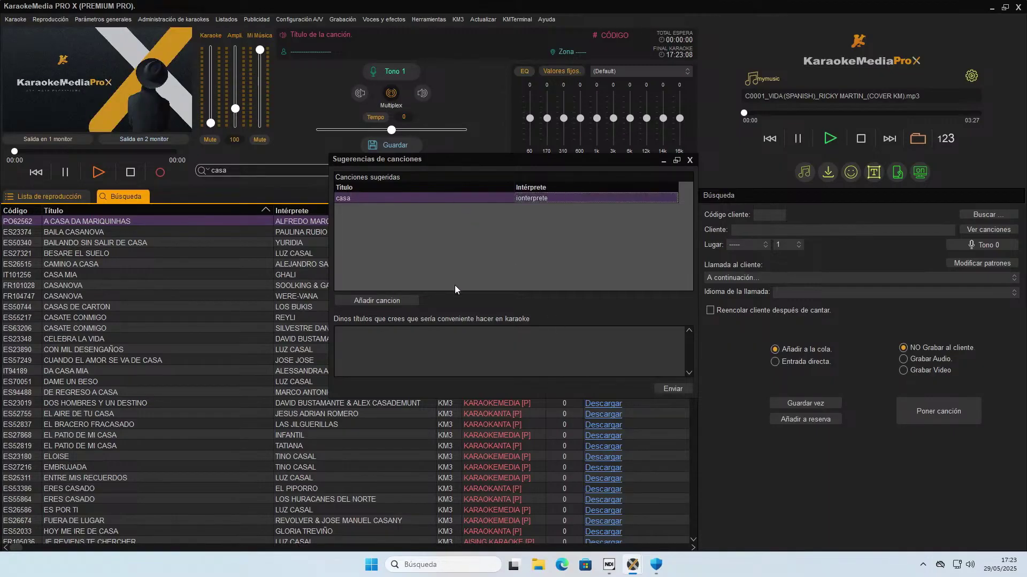
Add extra empty suggestion rows, select the third row, and close the suggestions window.
left_click(397, 299)
left_click(439, 204)
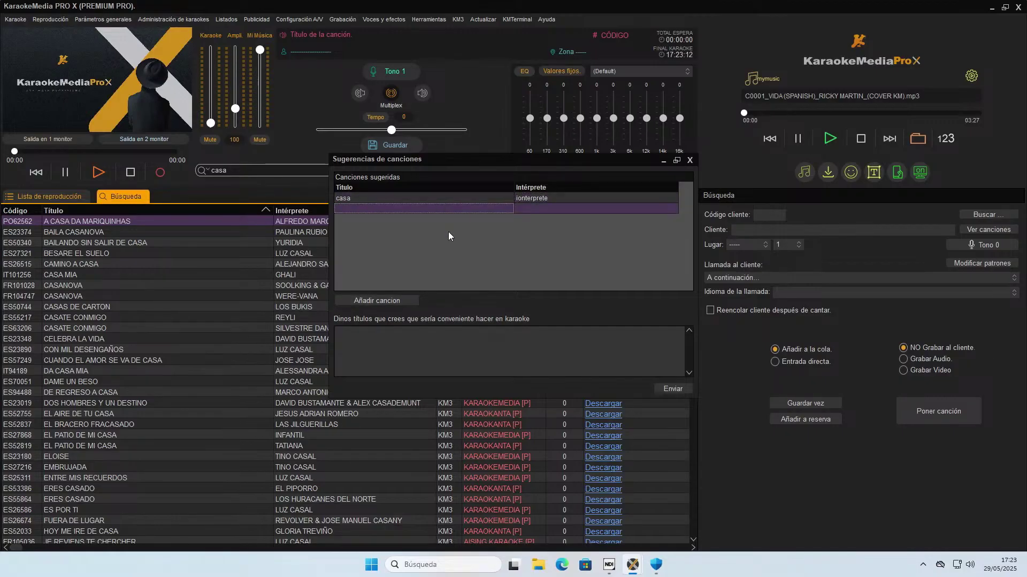
left_click(401, 300)
left_click(401, 300)
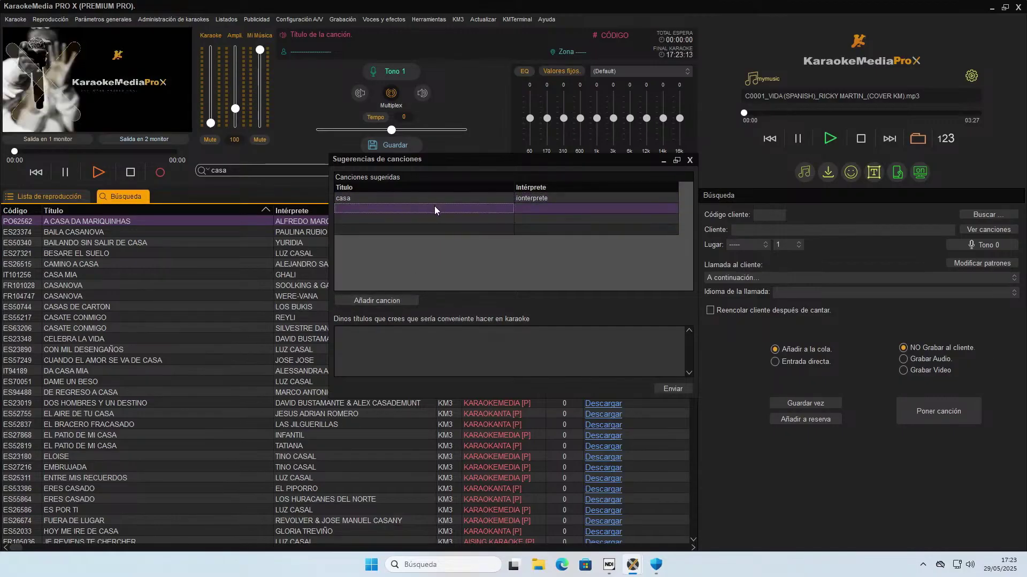
left_click(444, 218)
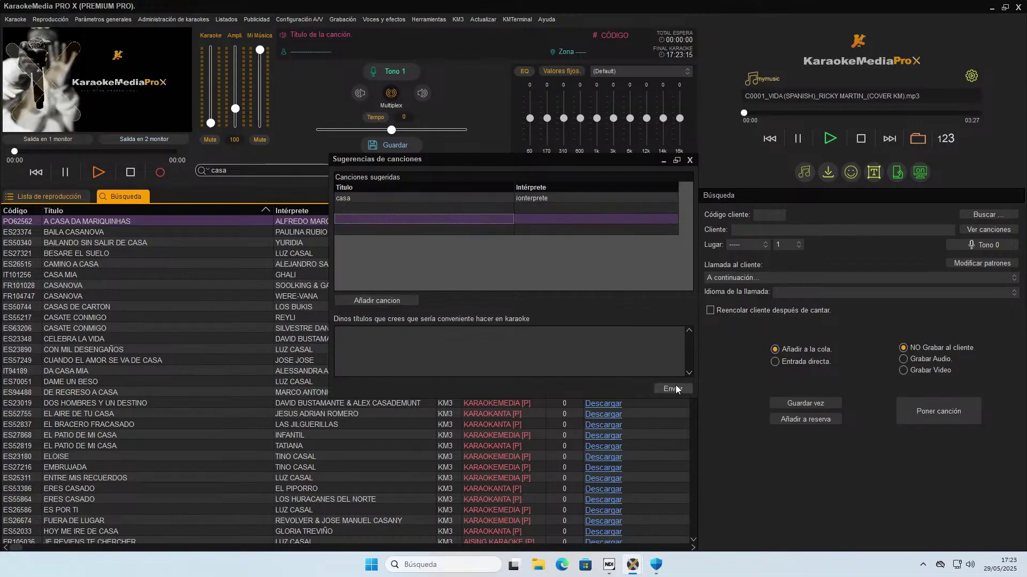
left_click(689, 160)
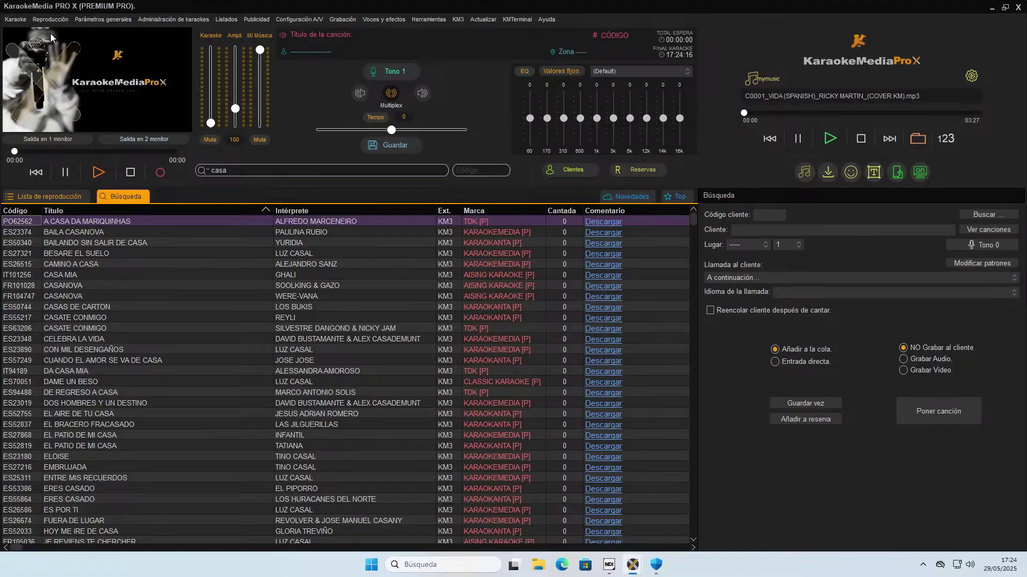
Open the Karaoke menu in the menu bar.
left_click(15, 24)
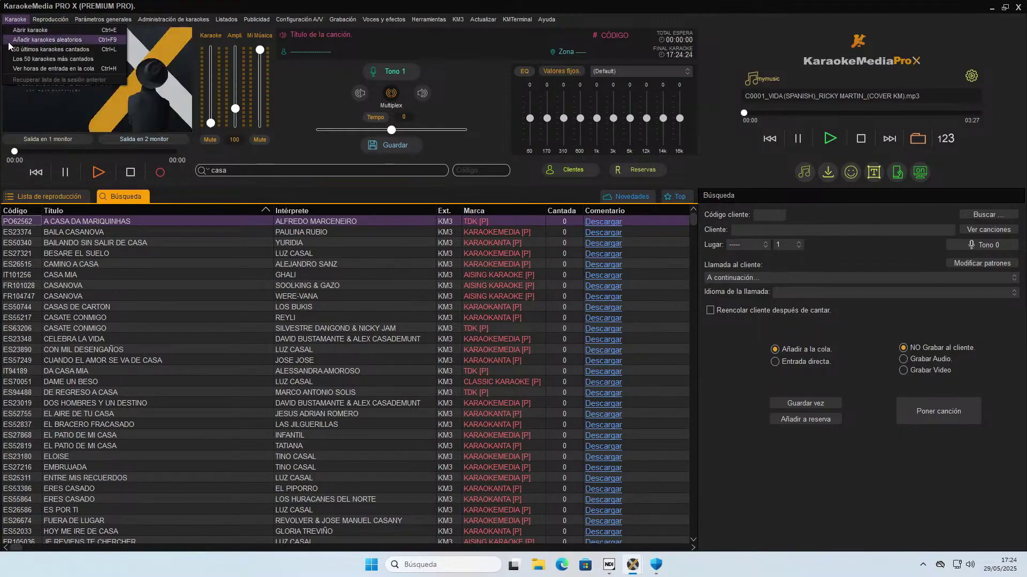
Add 10 random karaokes to the playlist with the language kept at TODOS.
left_click(15, 43)
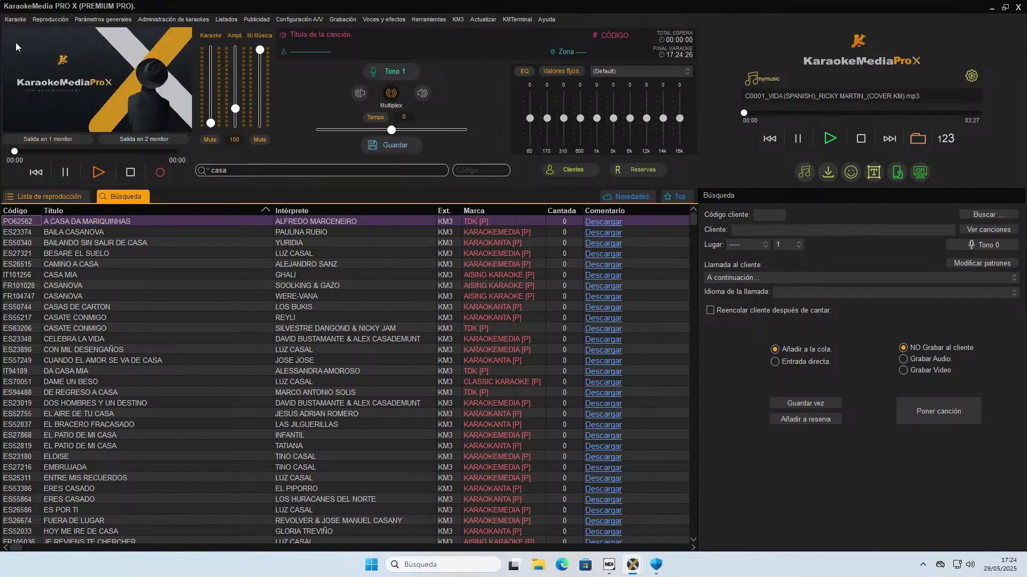
type("10")
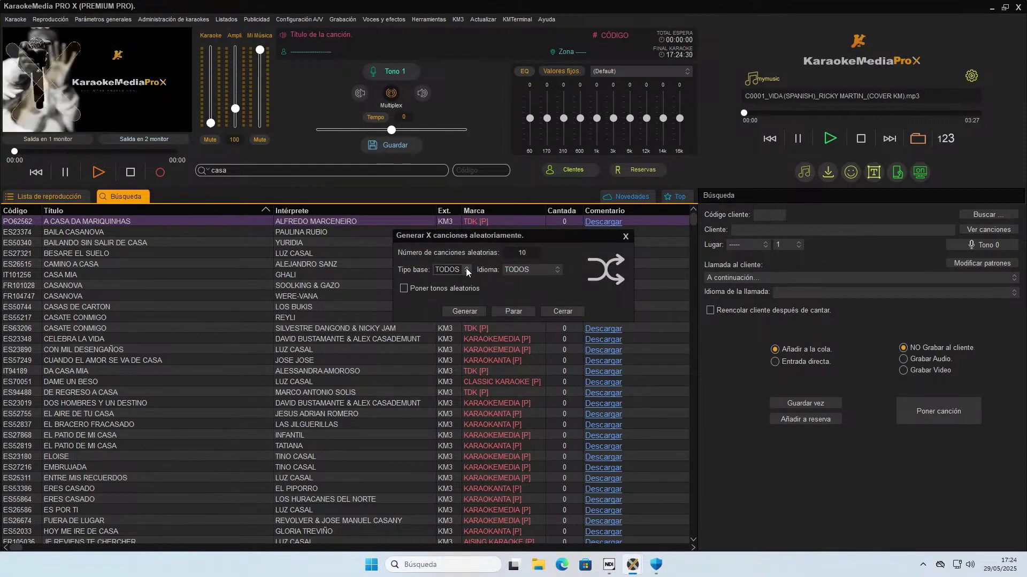
left_click(516, 270)
left_click(523, 270)
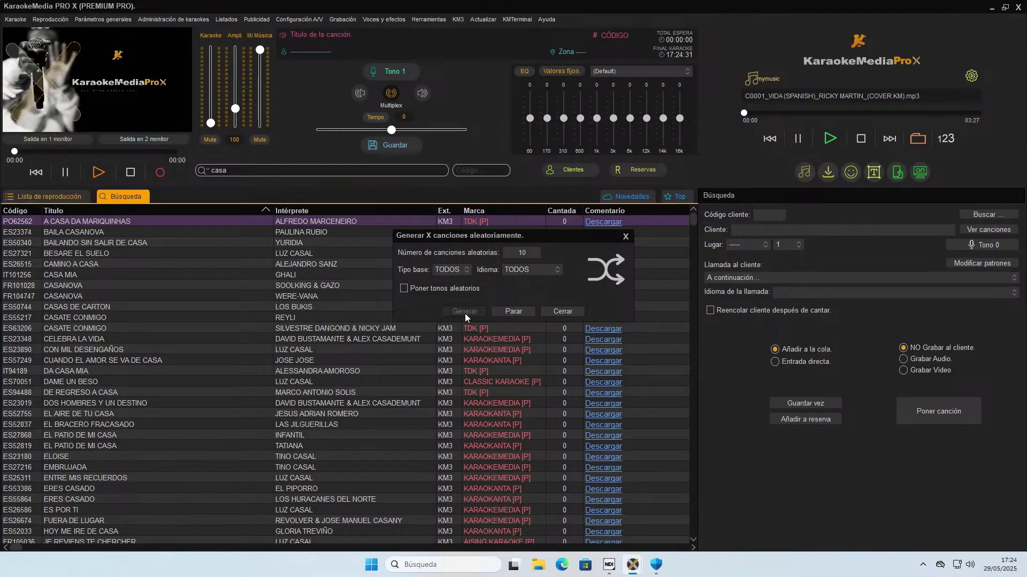
left_click(464, 312)
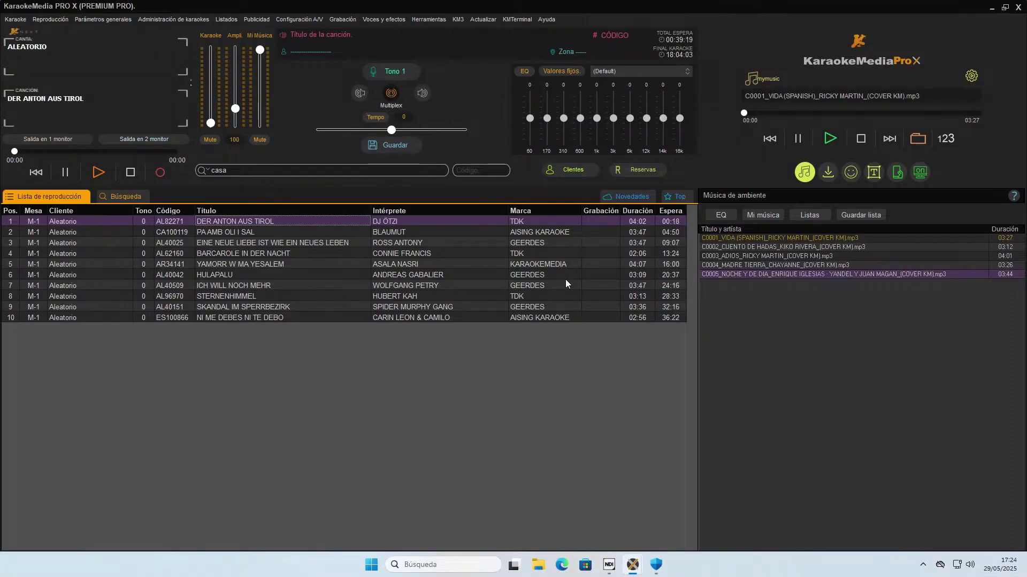
Clear the entire playlist with Borrar lista completa and confirm Sí.
right_click(181, 282)
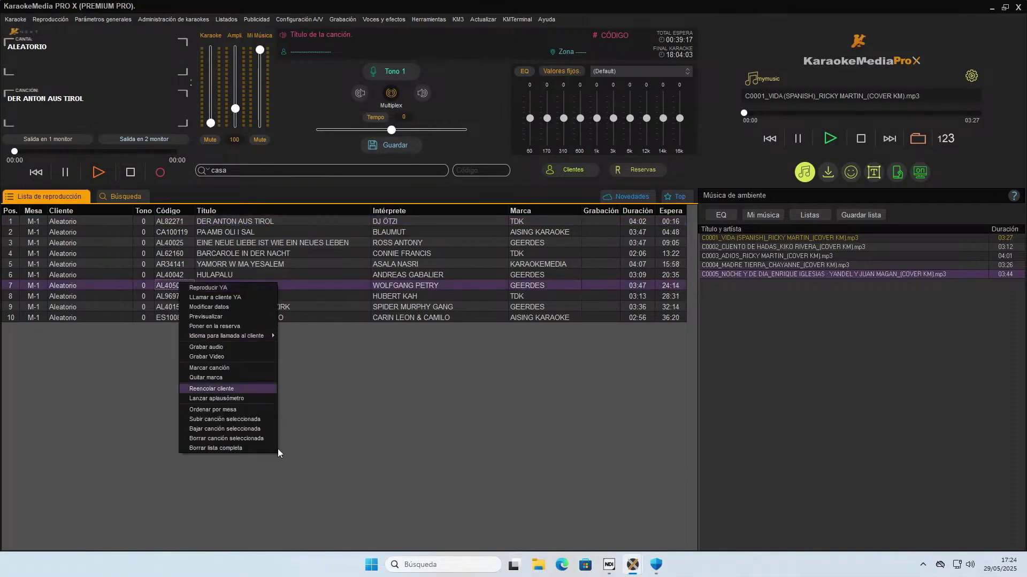
left_click(246, 448)
left_click(487, 295)
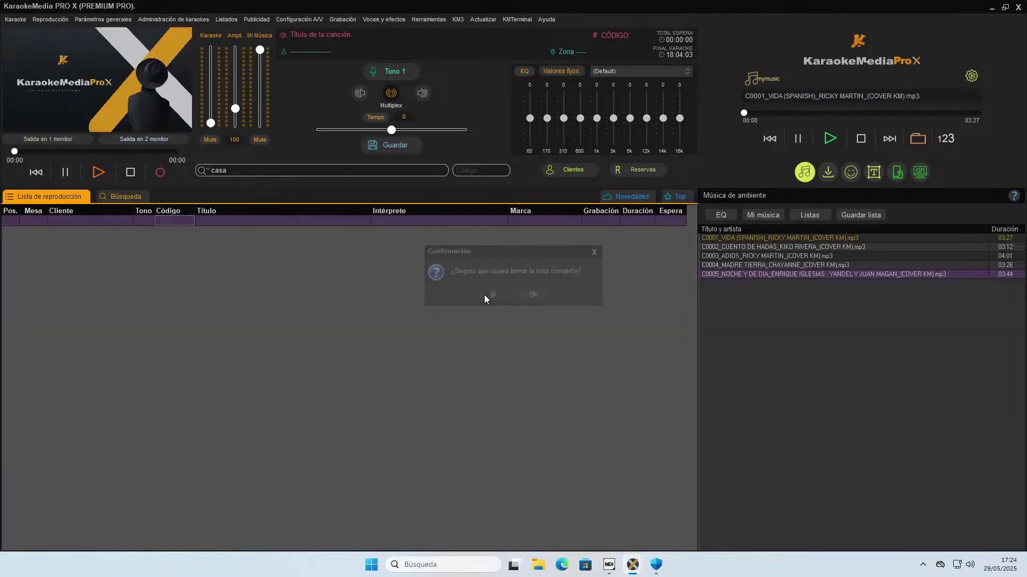
left_click(15, 20)
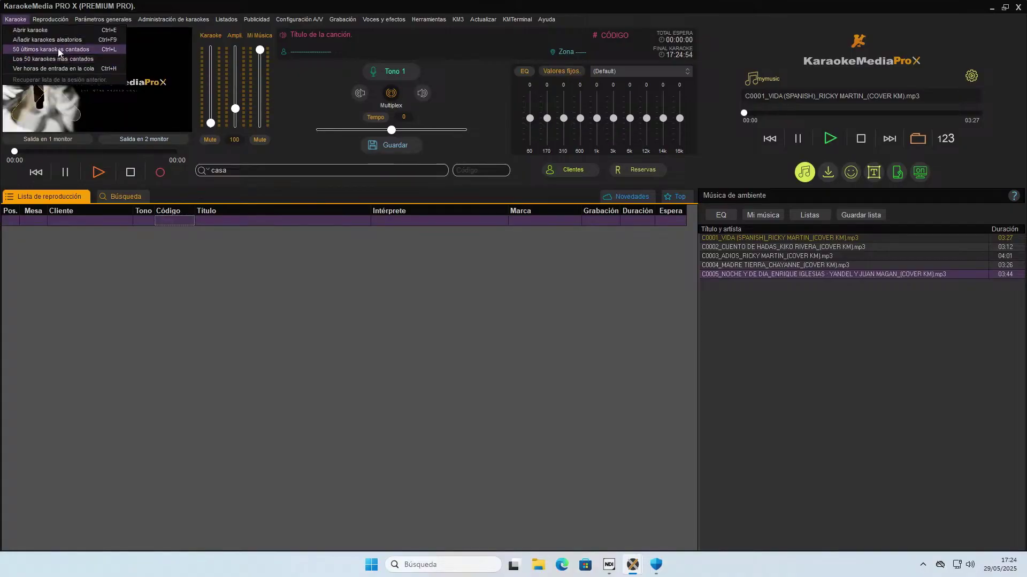
Review the queue entry times, then reach Reproducción > Parámetros generales.
left_click(45, 73)
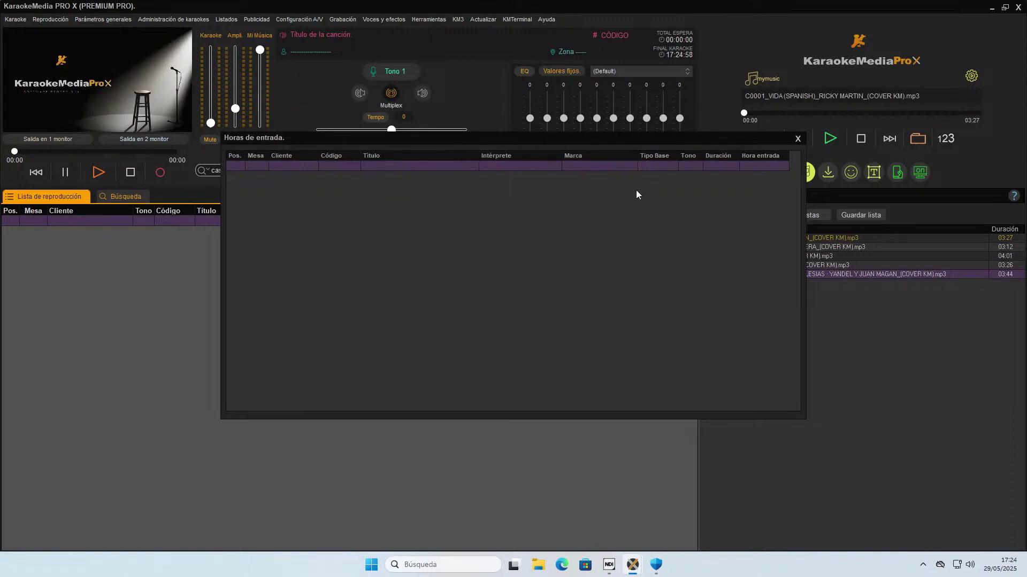
left_click(798, 139)
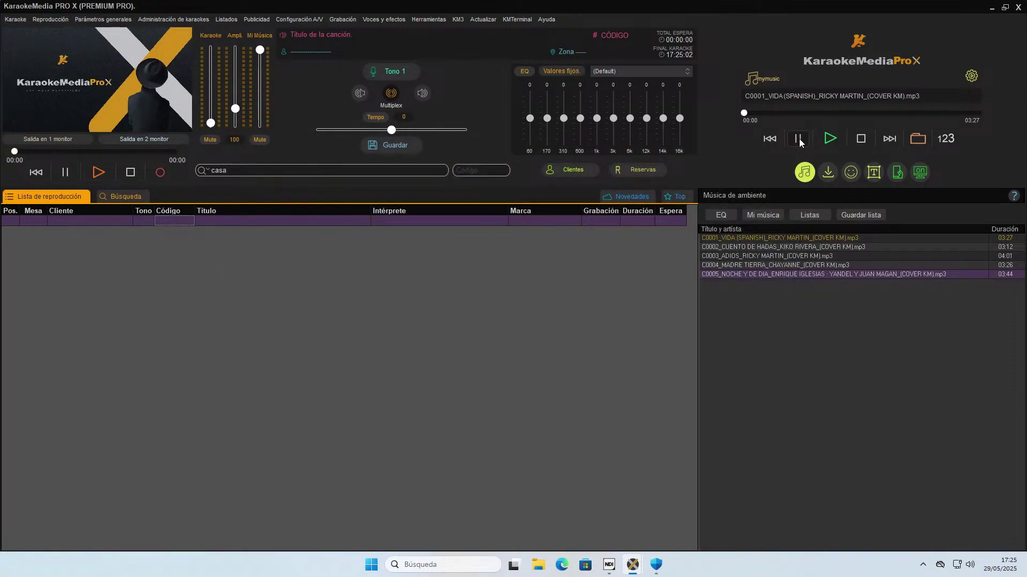
left_click(55, 21)
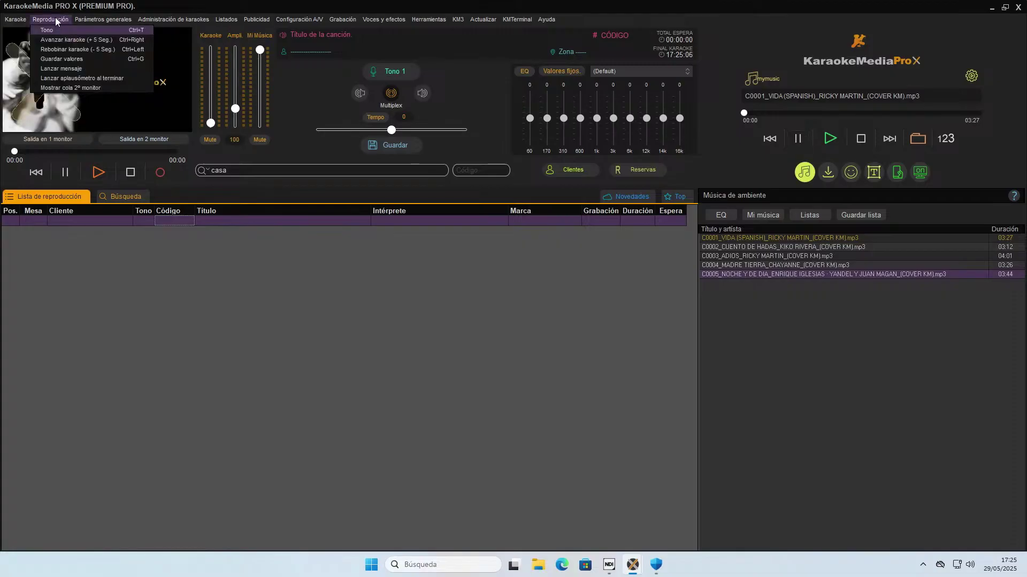
mouse_move(106, 21)
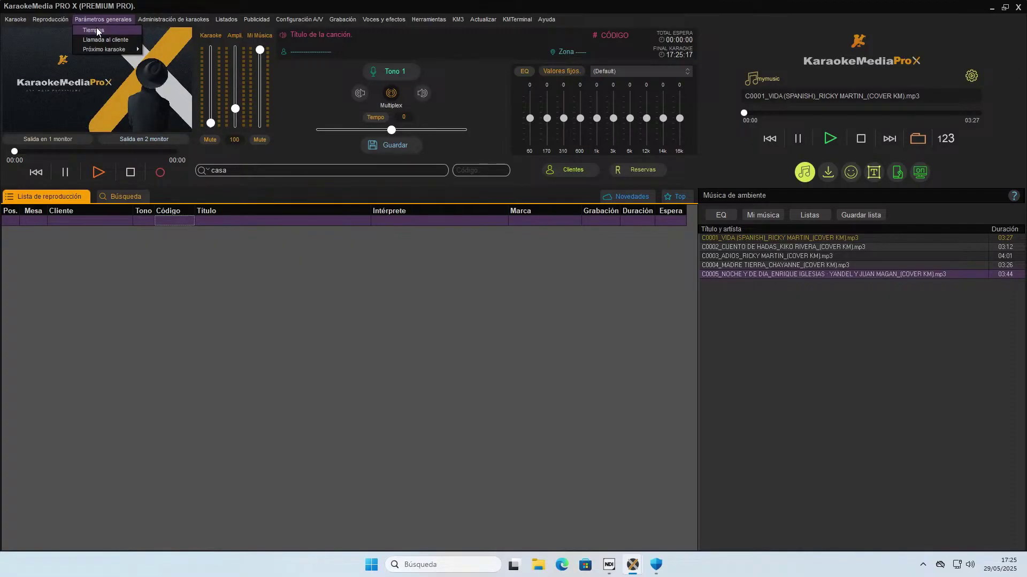
Check the Tiempos playback timings of 30 and 20 seconds, then move through Listados to Configuración A/V.
left_click(97, 30)
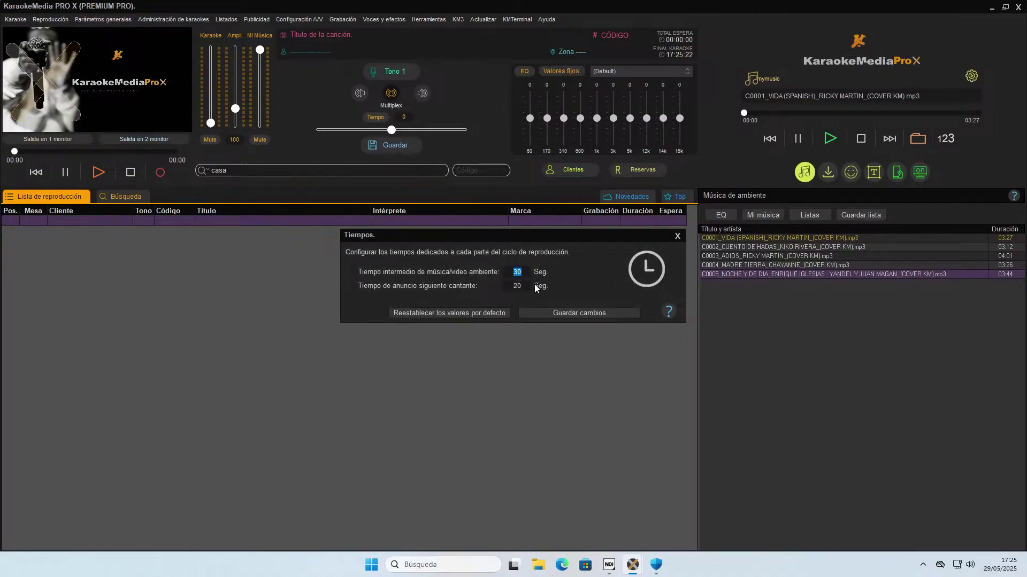
left_click(675, 239)
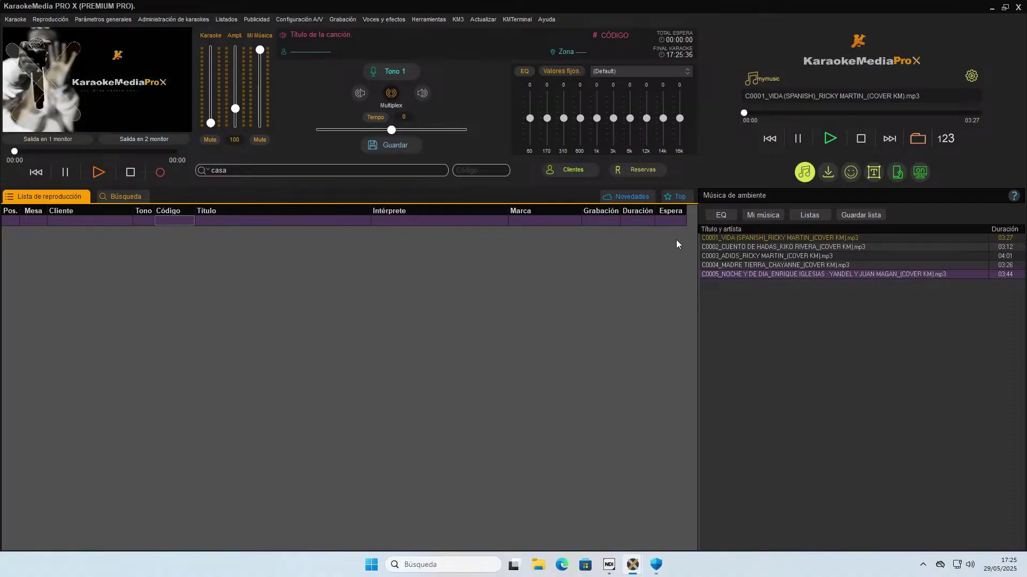
left_click(225, 20)
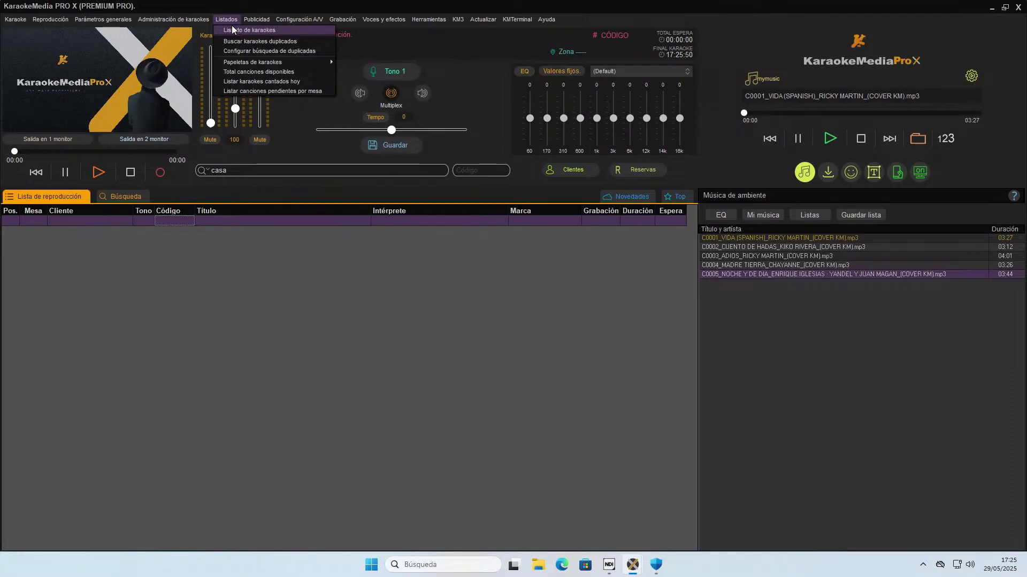
mouse_move(295, 23)
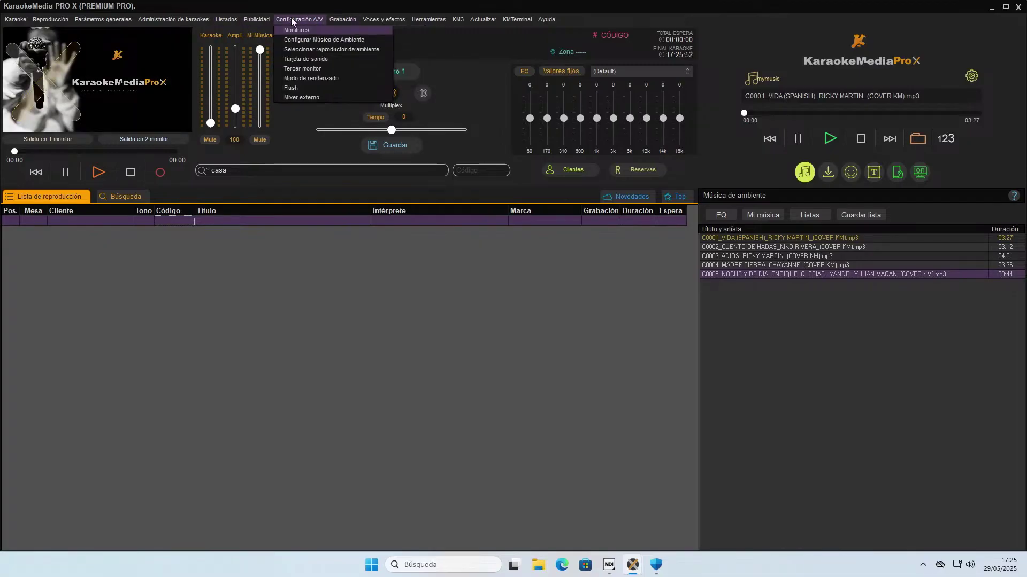
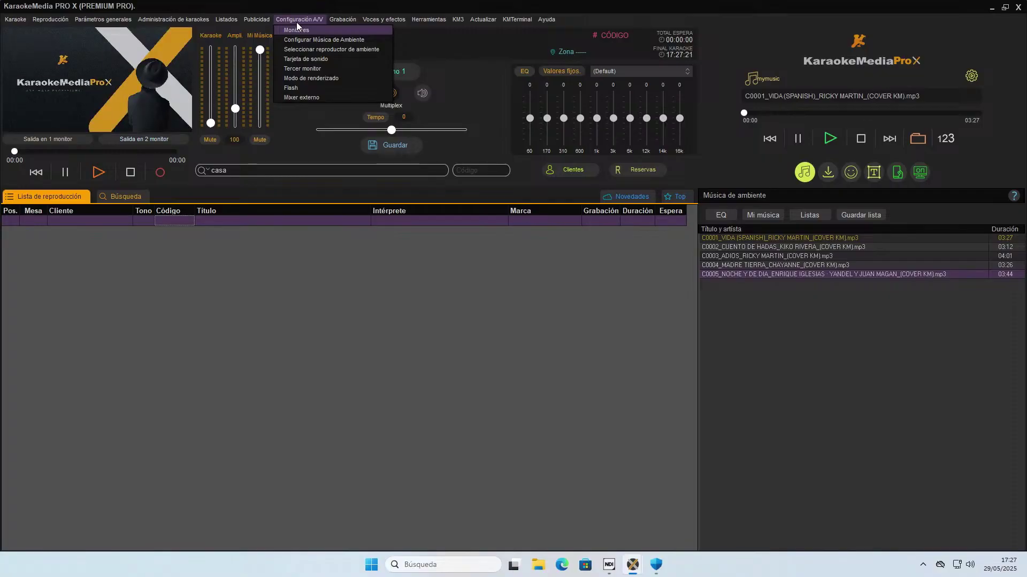
Browse the Configuración A/V, Grabación and Publicidad menus, then bring up the Karaoke menu.
mouse_move(271, 25)
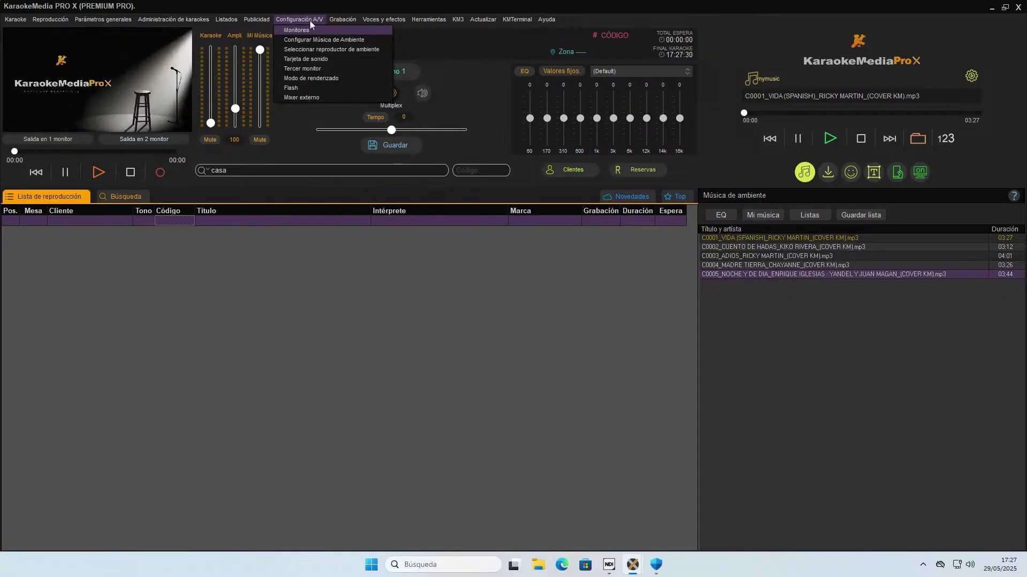
mouse_move(342, 22)
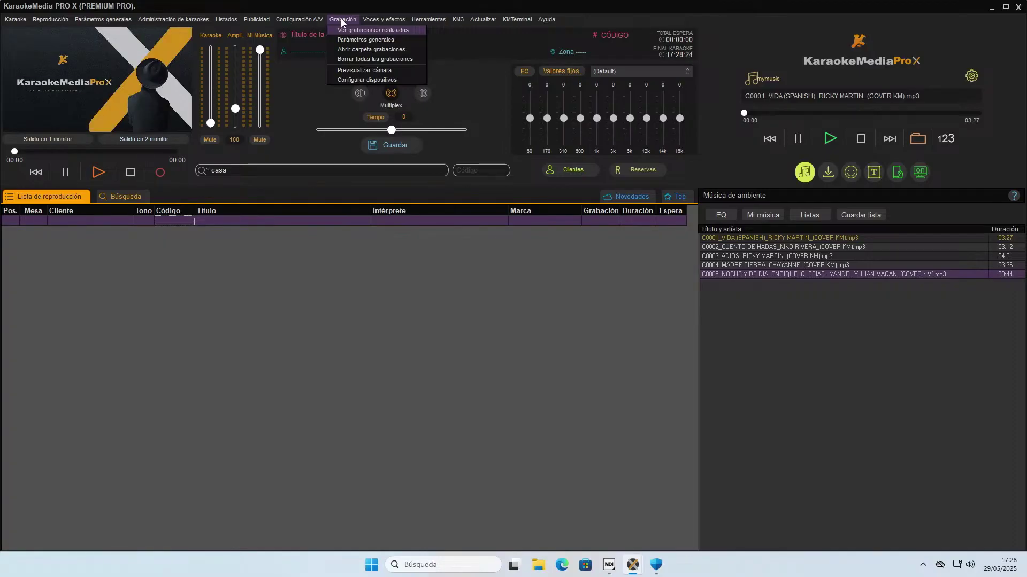
mouse_move(257, 19)
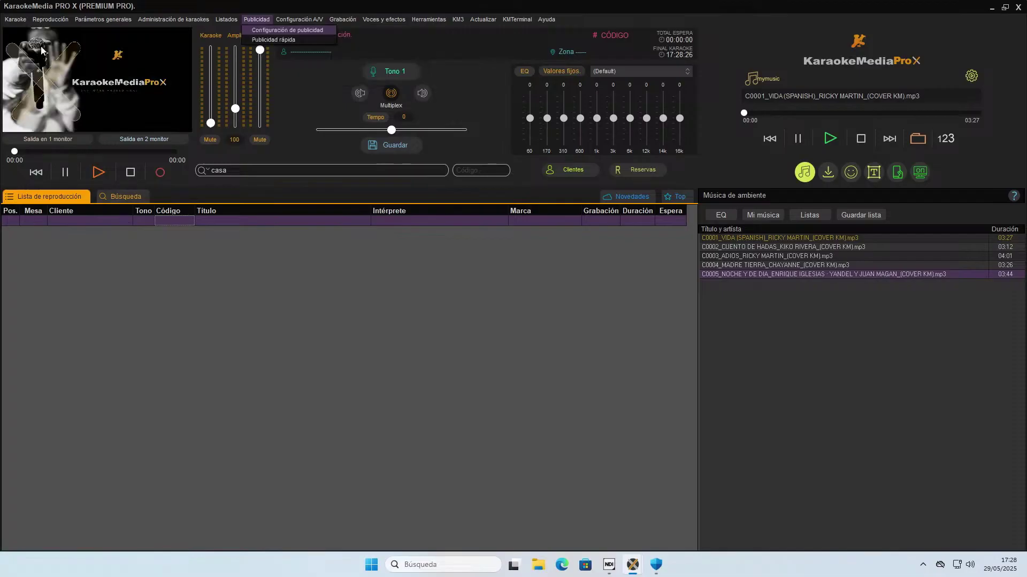
mouse_move(15, 20)
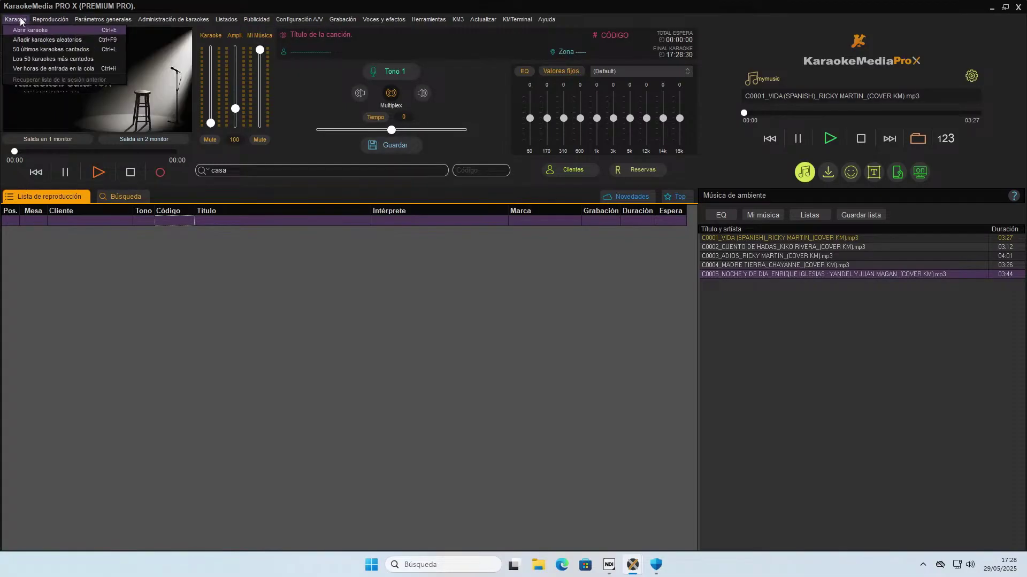
Generate 10 random karaoke songs into the playlist, then exit KaraokeMedia Pro X.
left_click(24, 39)
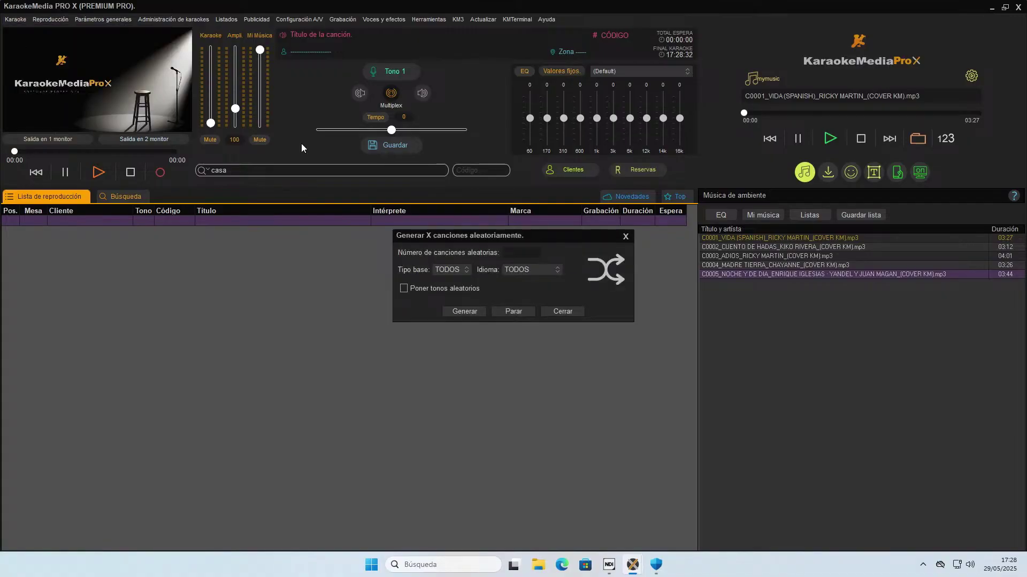
type("10")
left_click(468, 312)
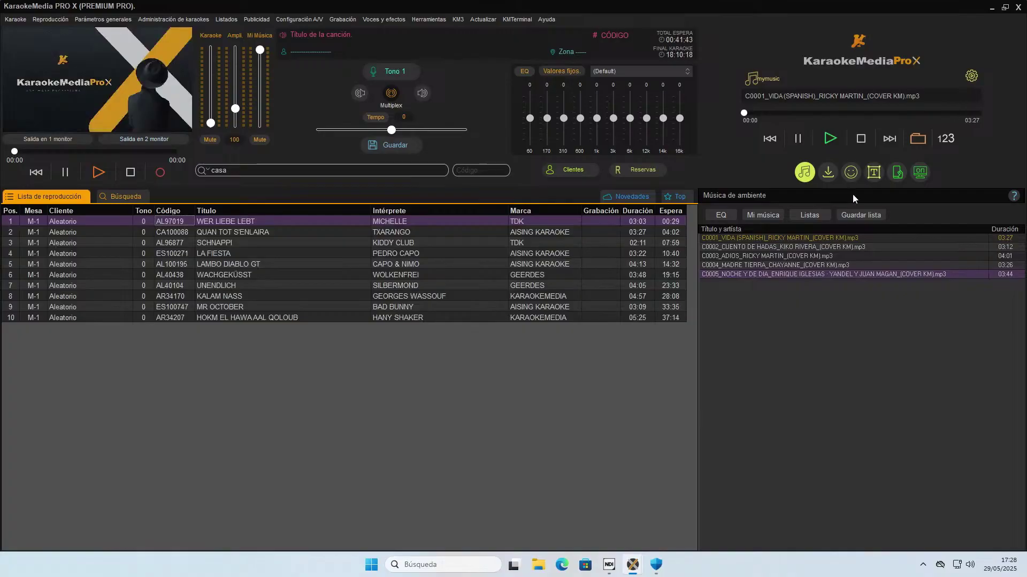
left_click(1018, 8)
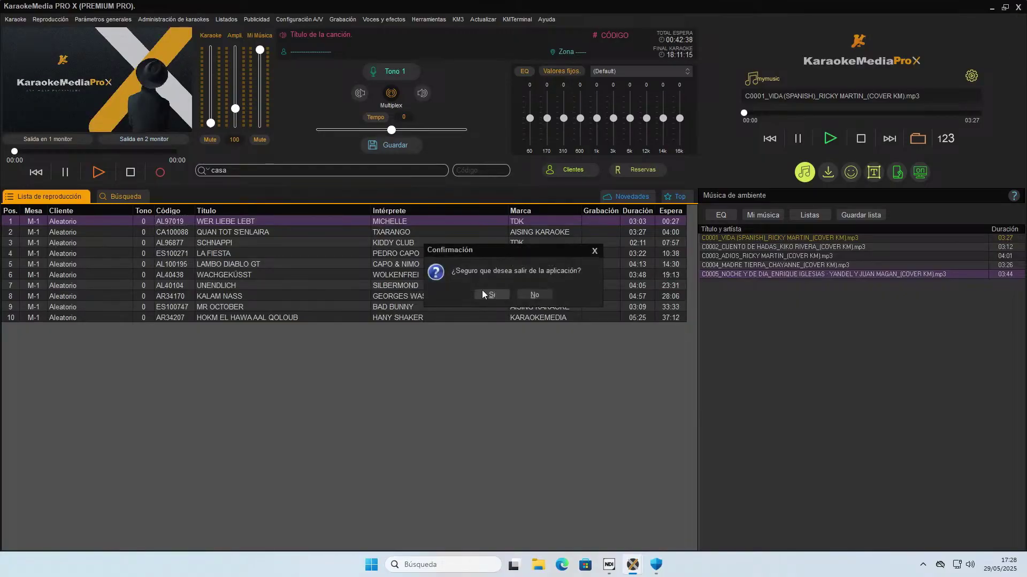
left_click(483, 294)
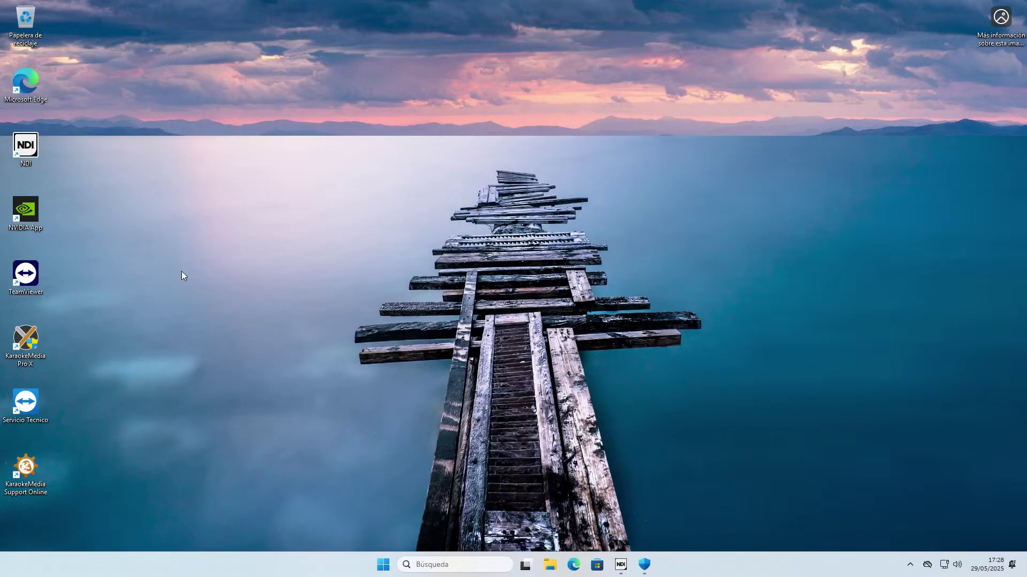
Launch KaraokeMedia Pro X from its desktop shortcut.
left_click(31, 347)
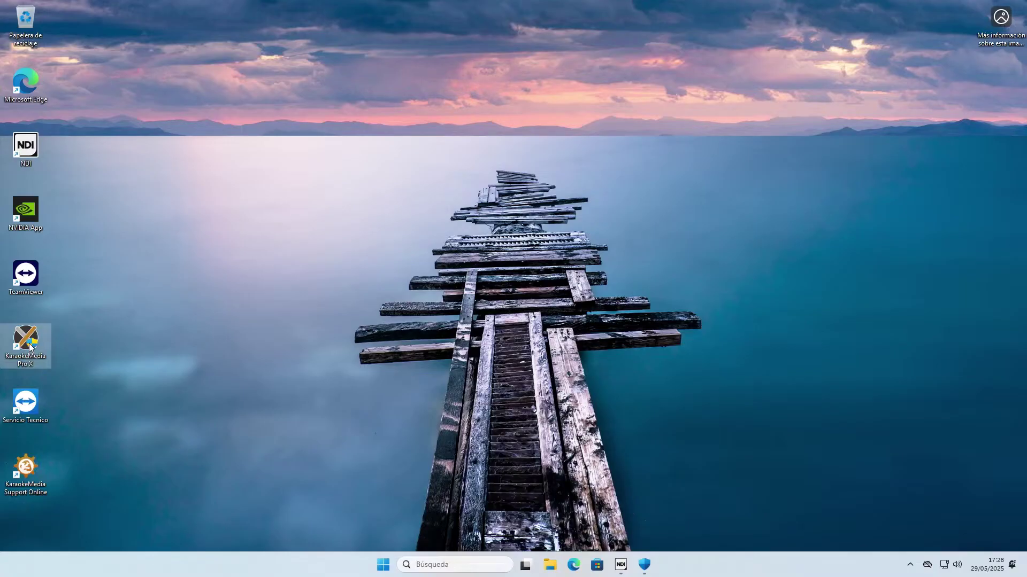
double_click(30, 346)
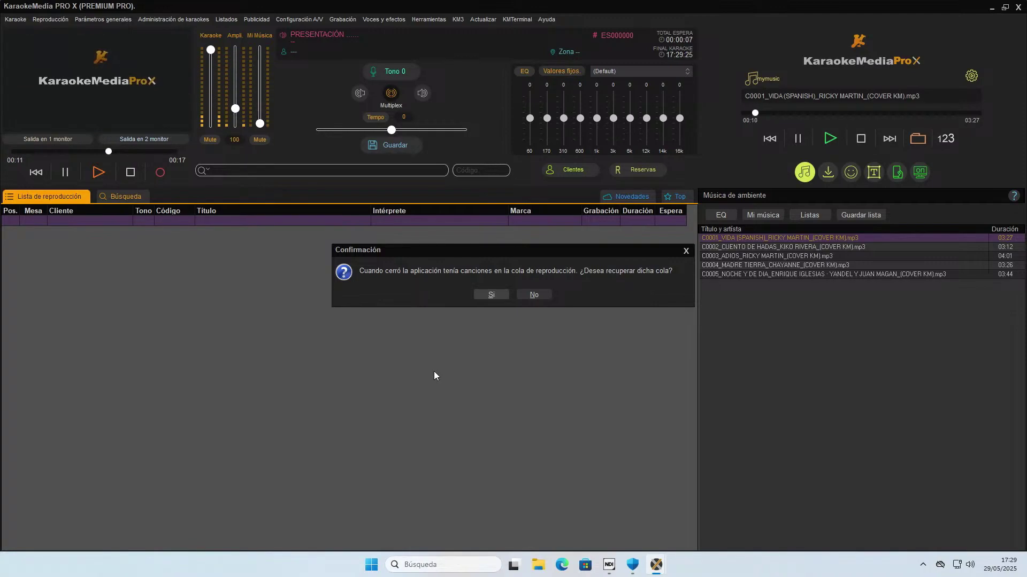
Recover the previous 10-song queue, then empty it with Borrar lista completa.
left_click(485, 296)
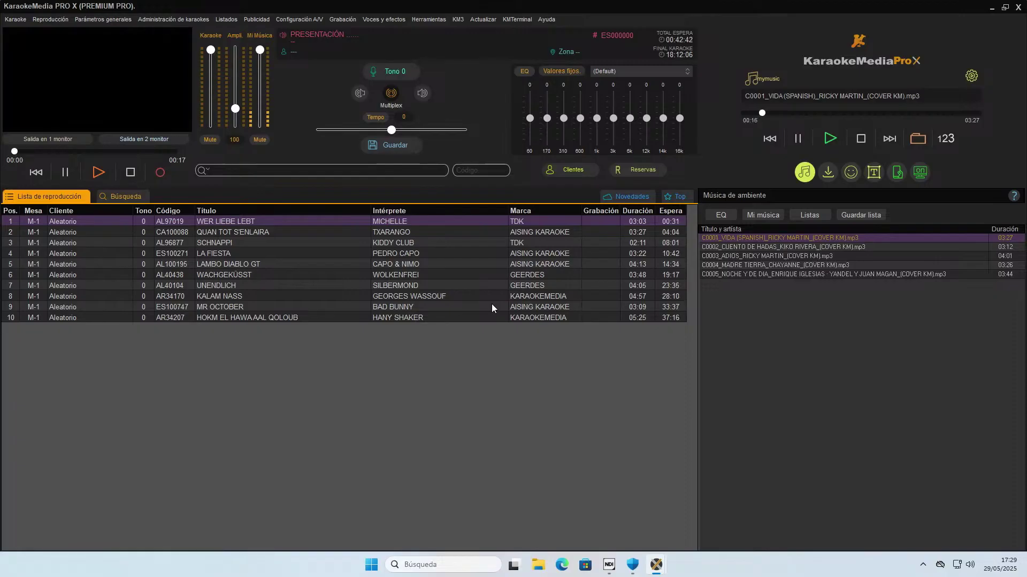
right_click(275, 262)
left_click(323, 427)
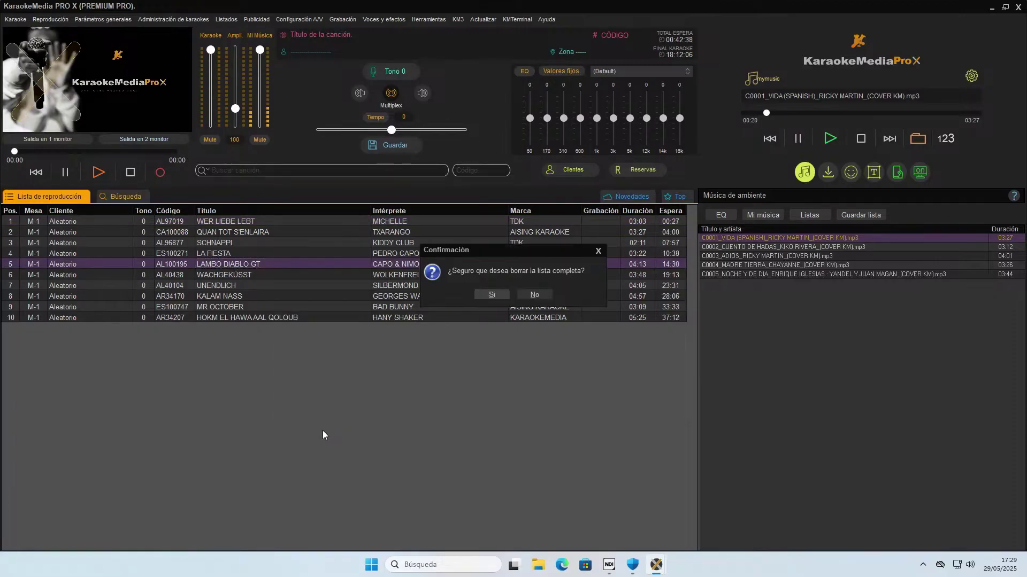
left_click(494, 294)
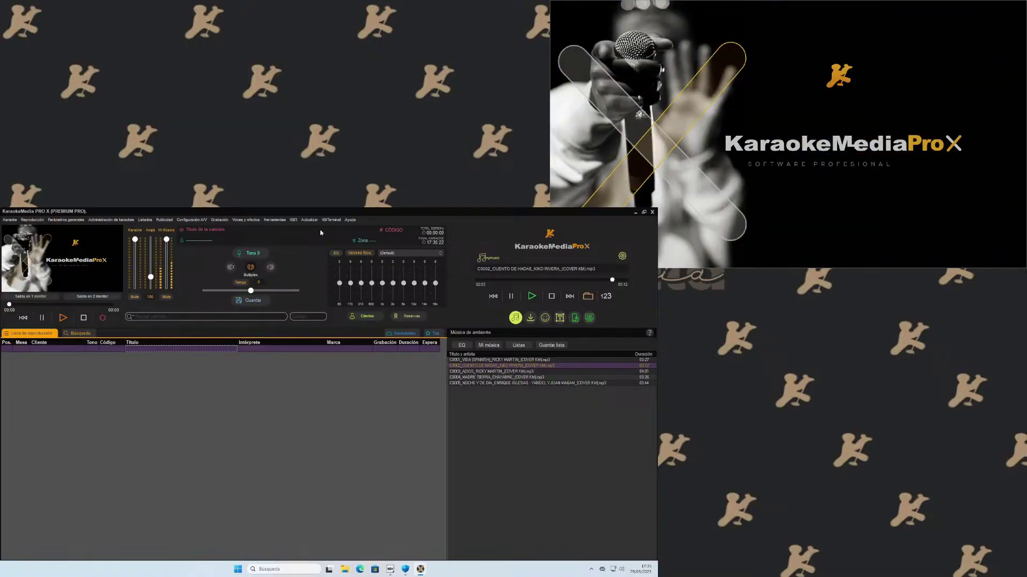
Tick 'Activar el normalizador automático de sonido' in KM3 Configuración and save the changes.
left_click(293, 220)
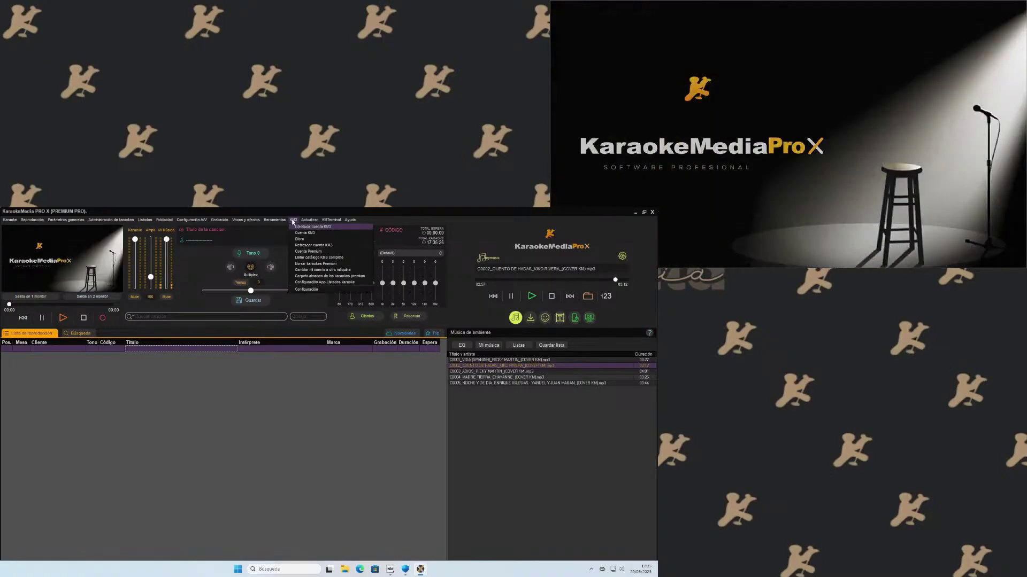
left_click(305, 290)
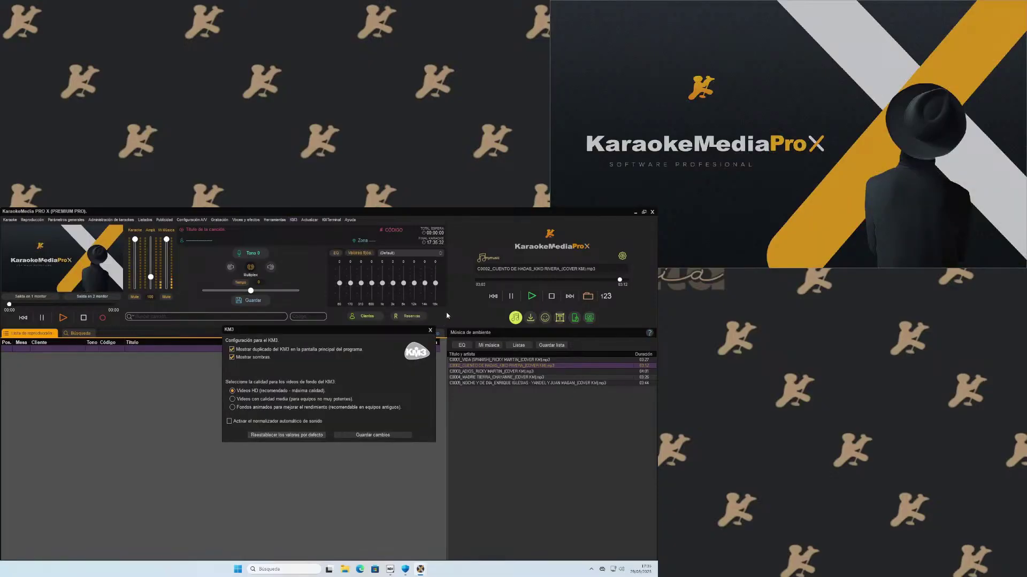
left_click(431, 331)
left_click(293, 219)
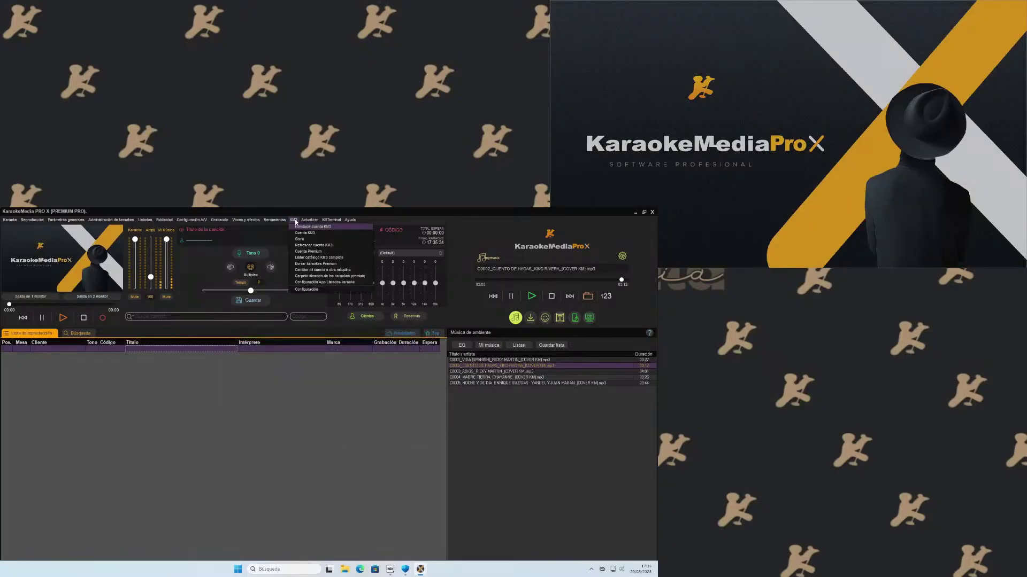
left_click(306, 290)
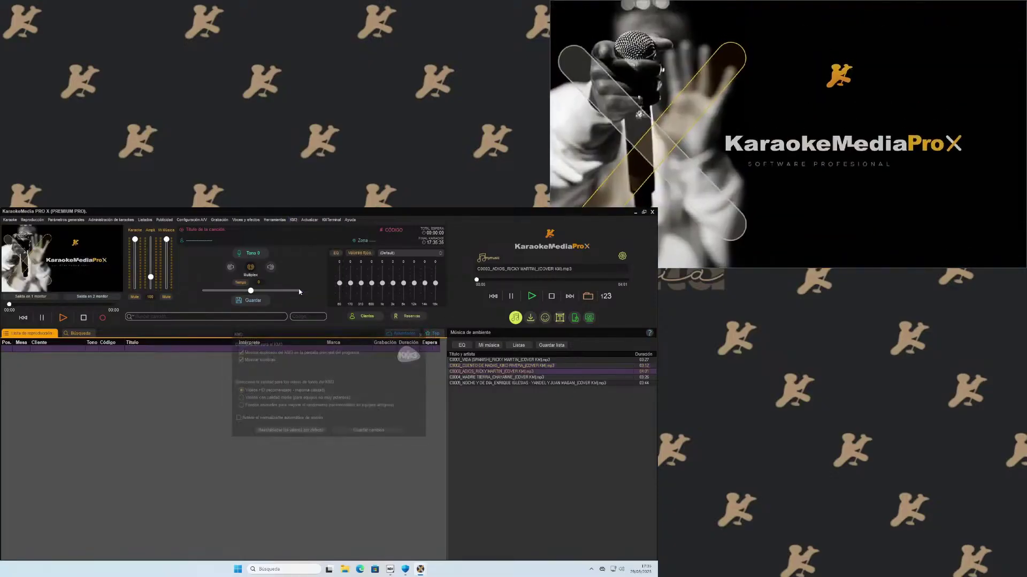
left_click(230, 422)
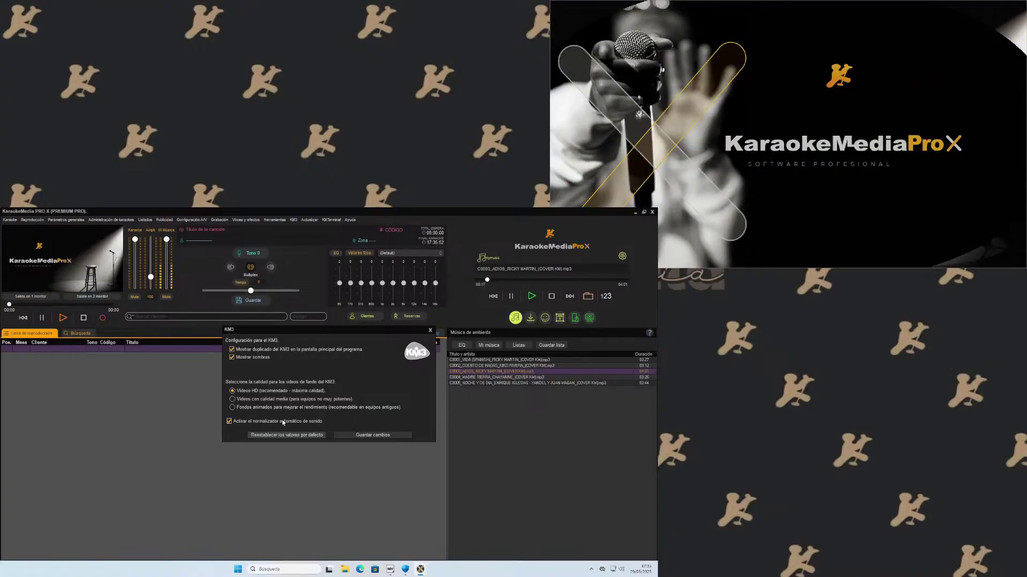
left_click(373, 435)
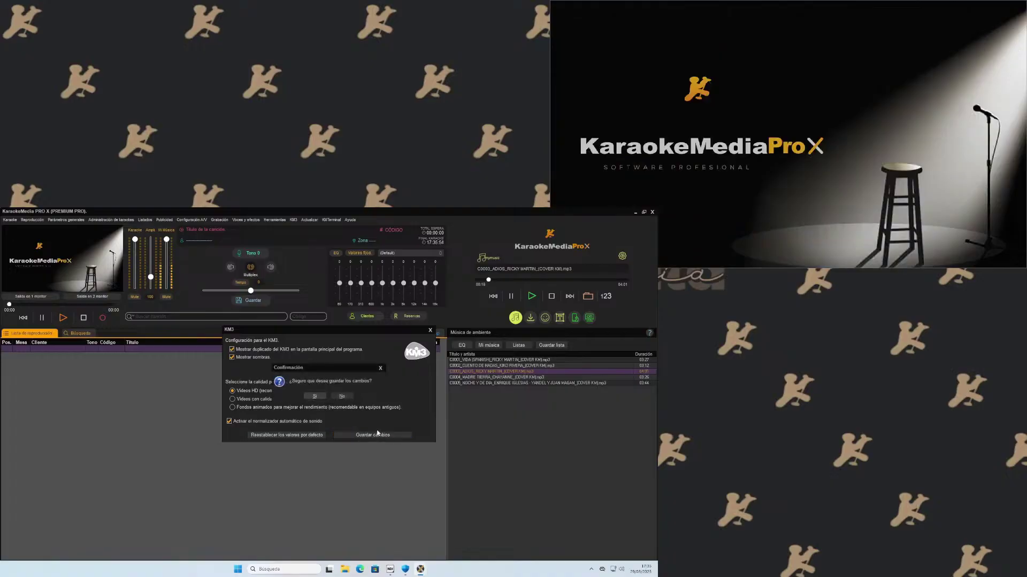
left_click(315, 396)
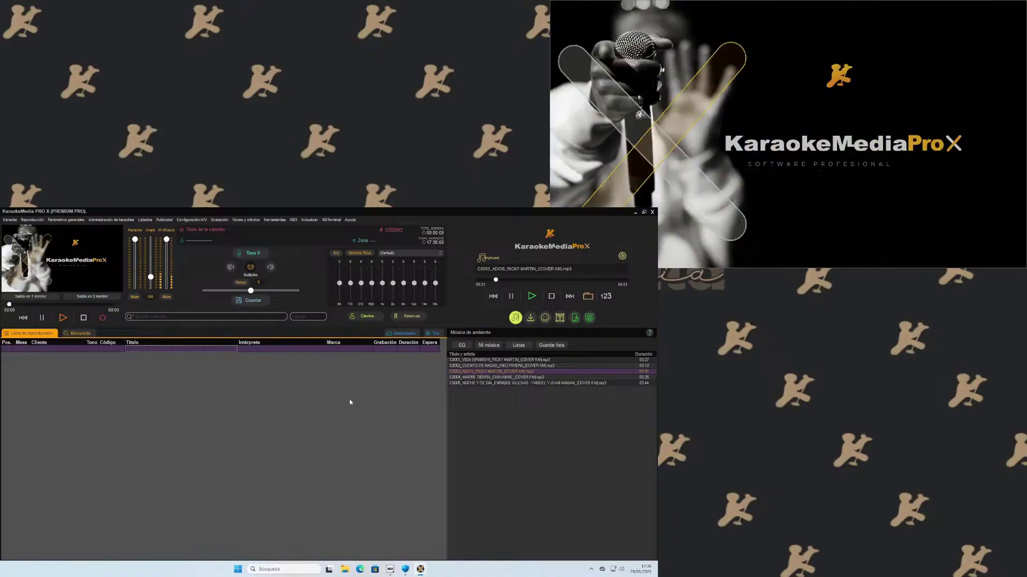
Search Windows for 'code' and launch Codec Tweak Tool.
left_click(287, 570)
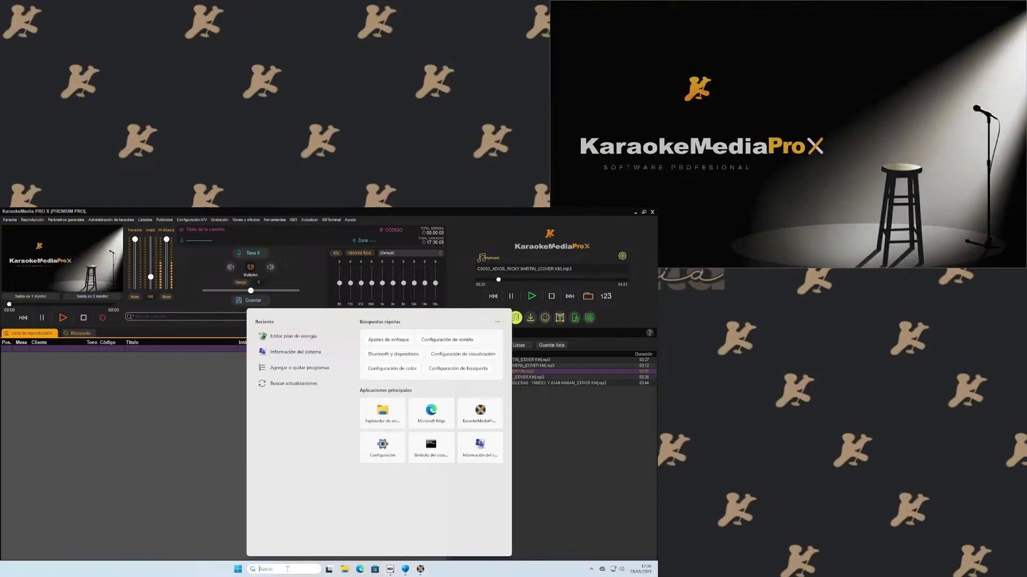
type("codec Tweak Tool")
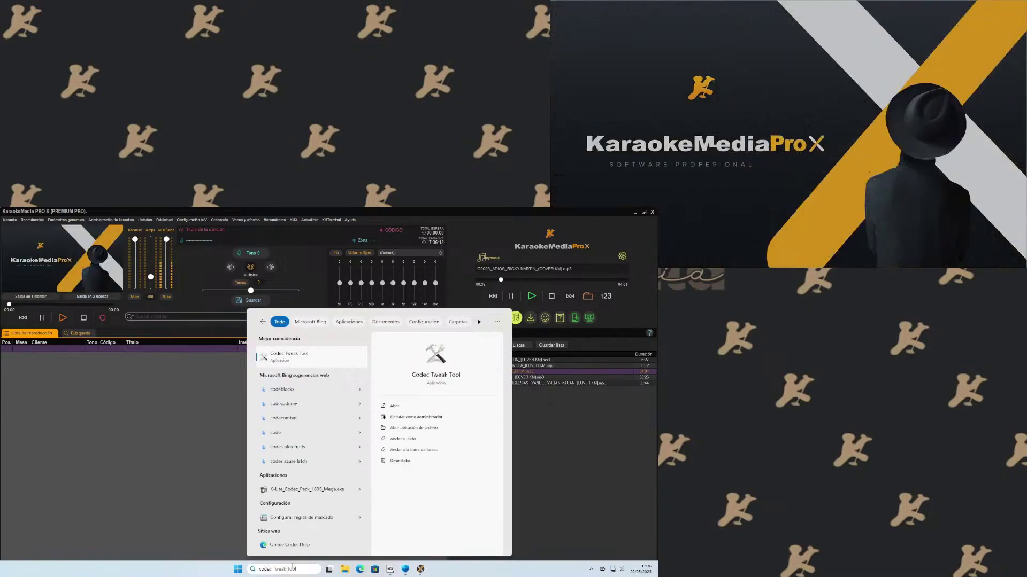
left_click(287, 353)
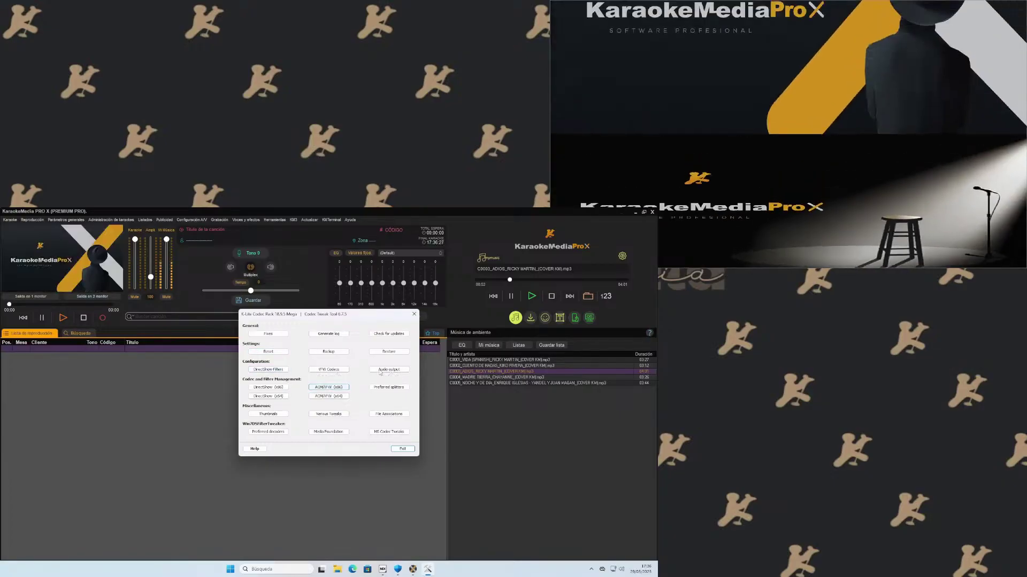
Inspect the Audio output and Xvid VFW codec settings, then open DirectShow Filters.
left_click(387, 369)
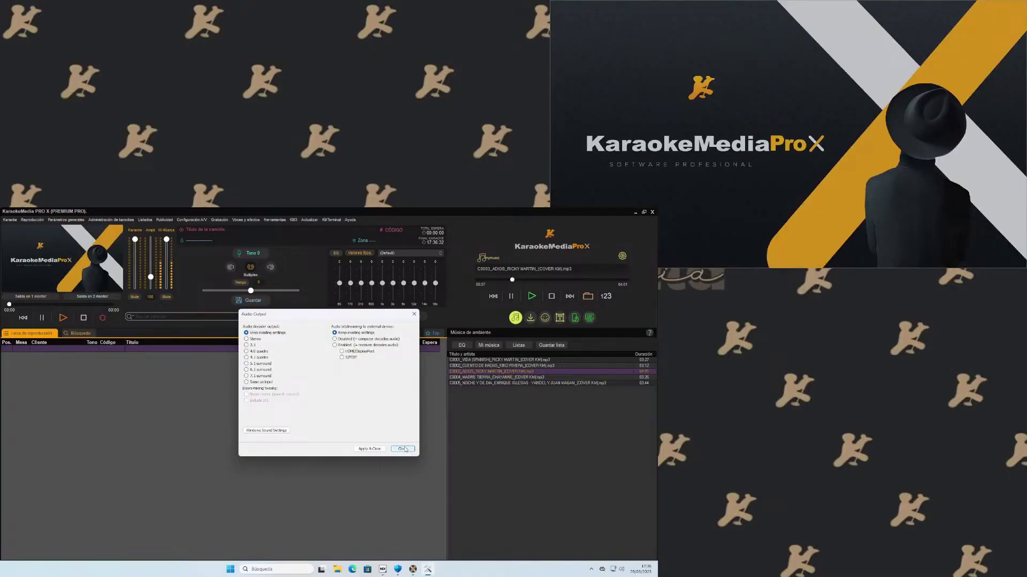
left_click(402, 448)
left_click(329, 370)
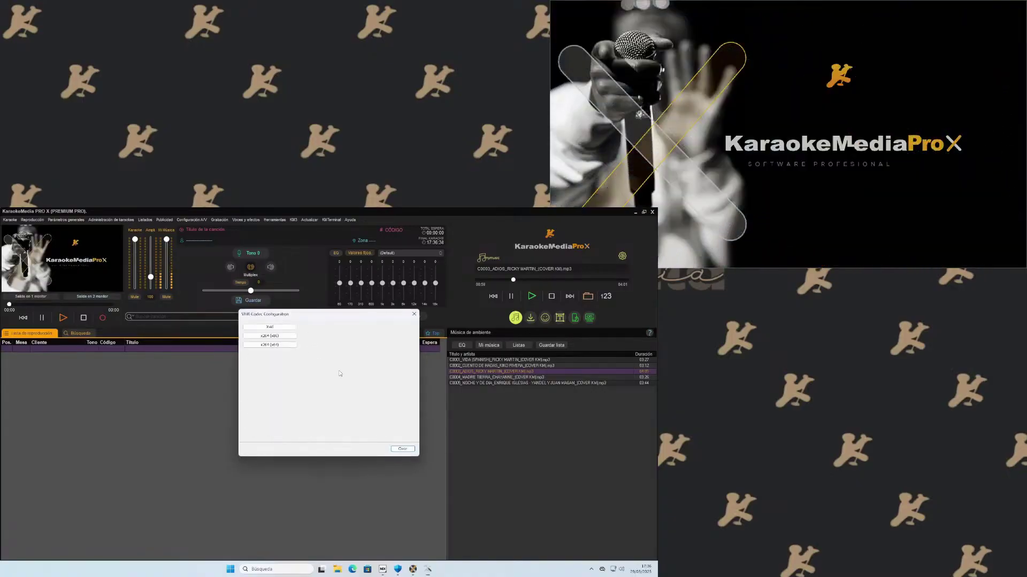
left_click(291, 328)
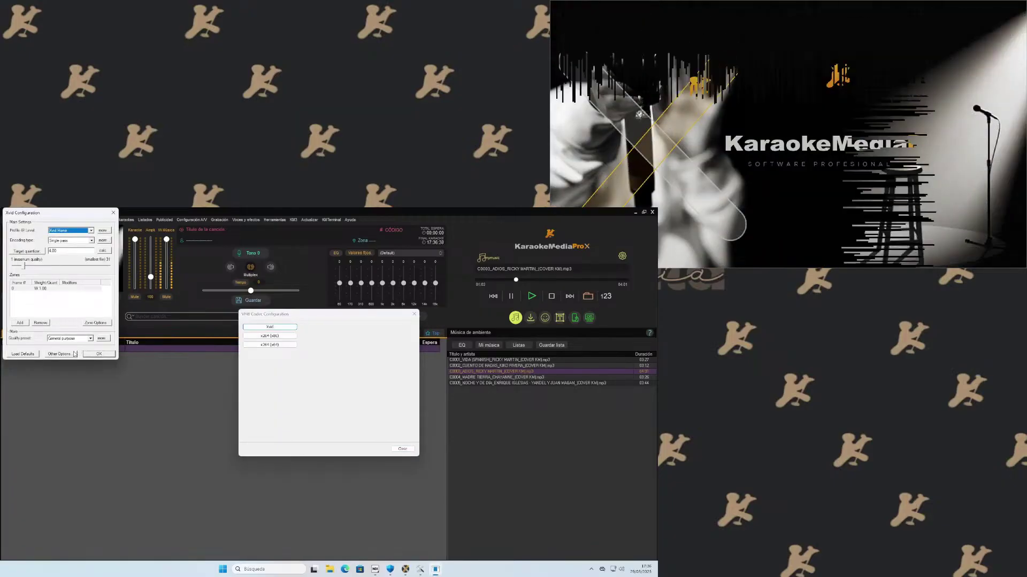
left_click(114, 213)
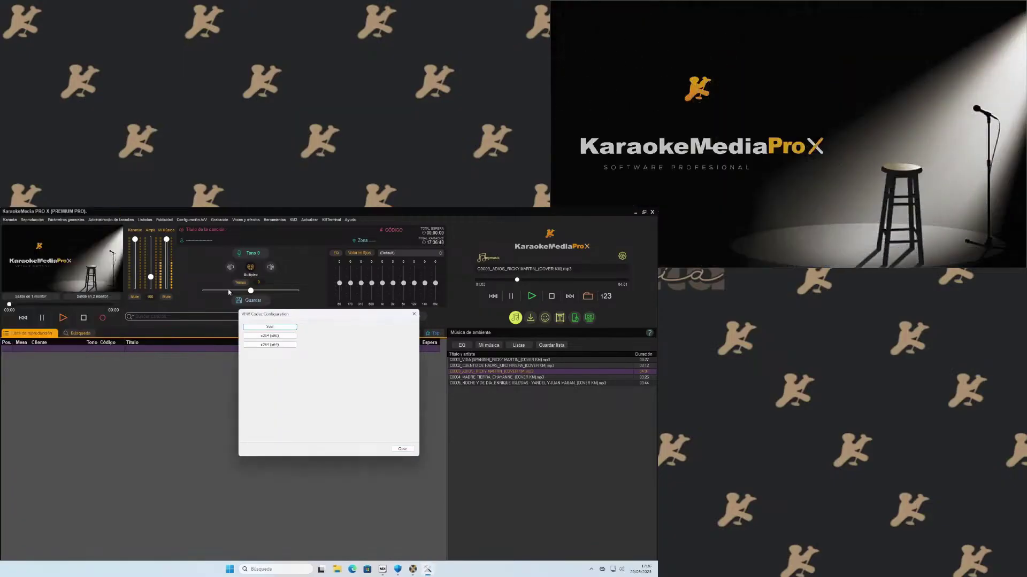
left_click(403, 449)
left_click(268, 369)
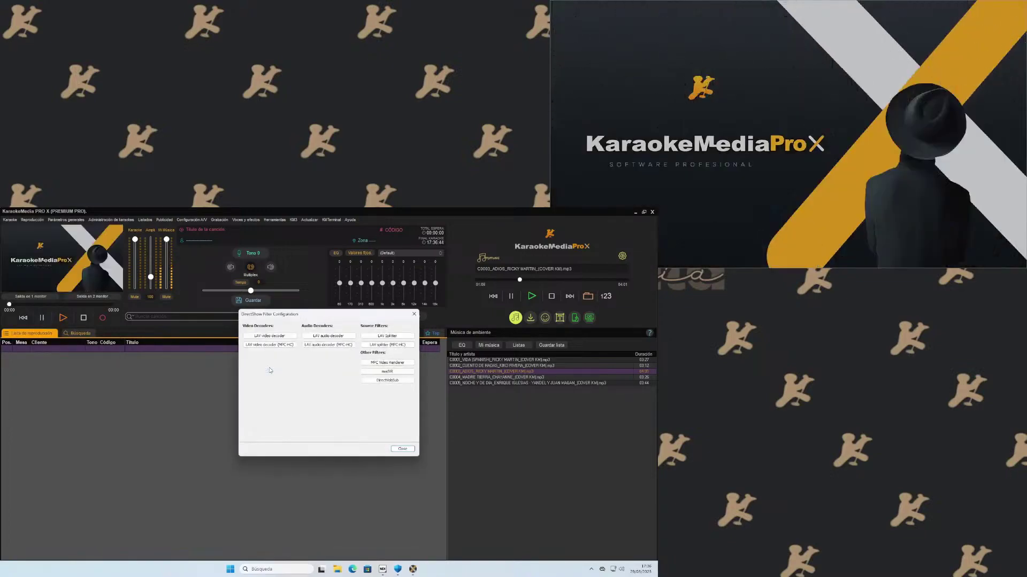
Enable Normalize Matrix on the LAV Audio Decoder Mixing tab and apply with Aceptar.
left_click(310, 335)
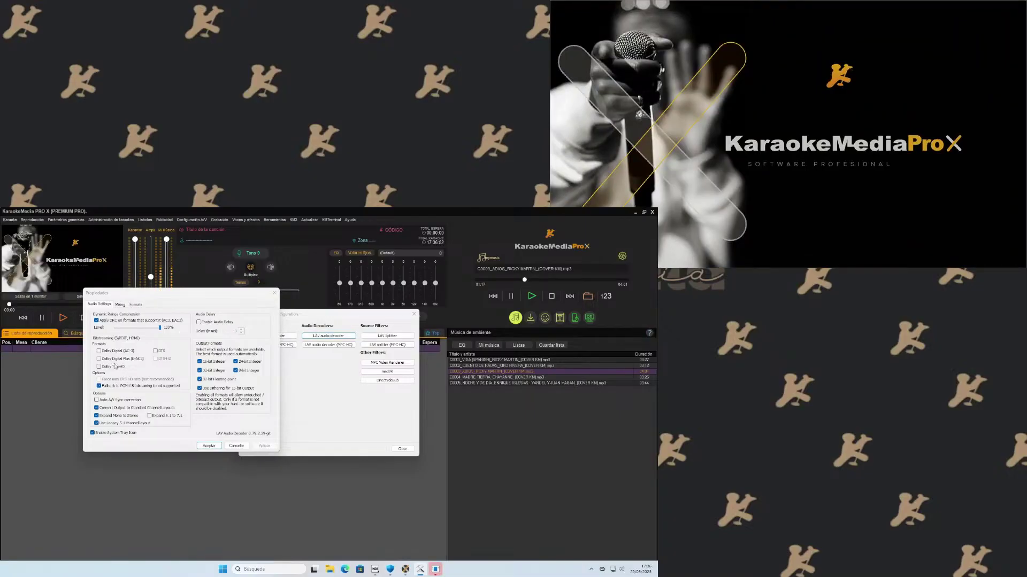
left_click(121, 305)
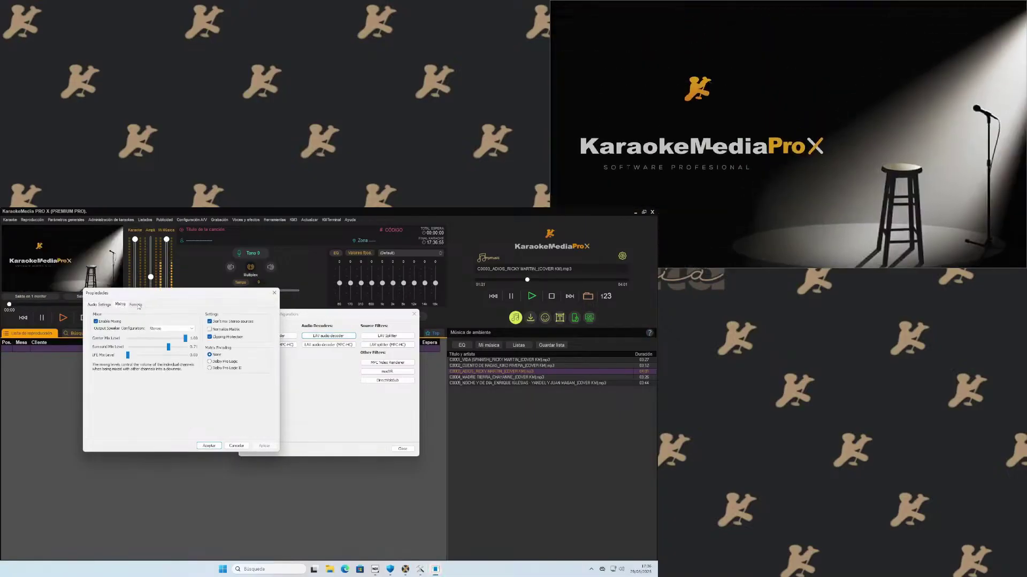
left_click(209, 329)
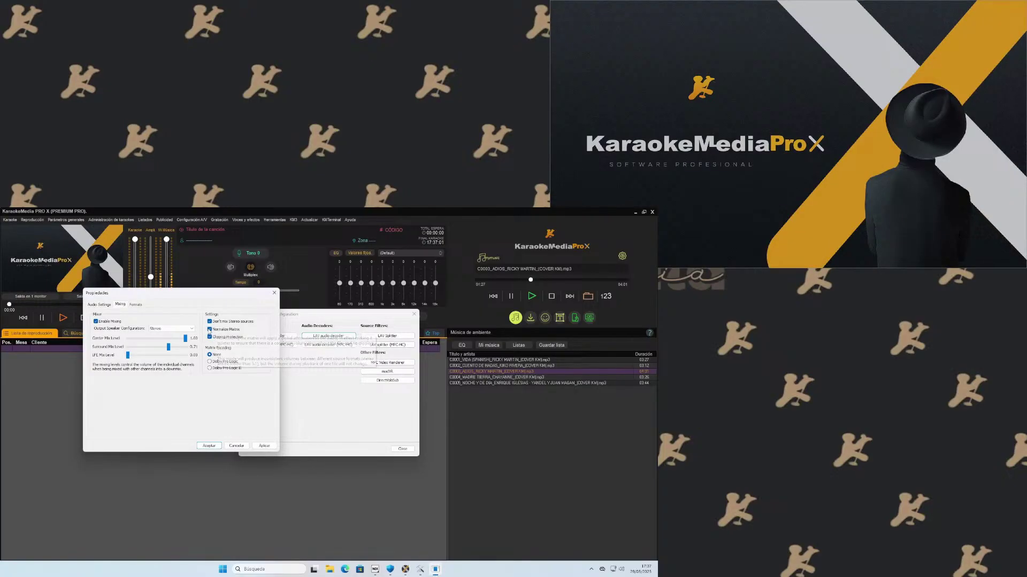
left_click(264, 446)
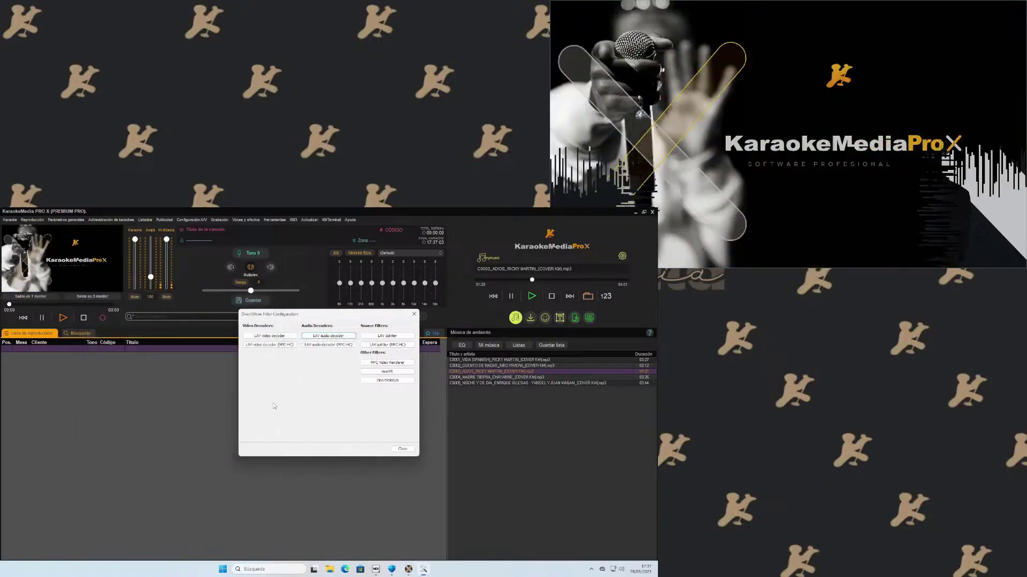
Re-tick Normalize Matrix in LAV Audio Decoder, review the Formats tab, and close both windows.
left_click(322, 338)
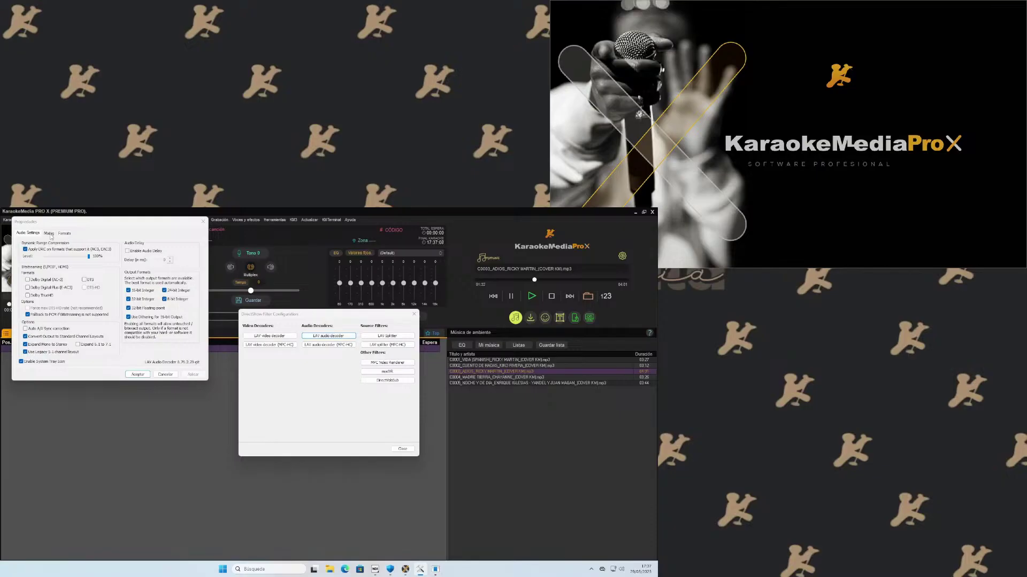
left_click(49, 233)
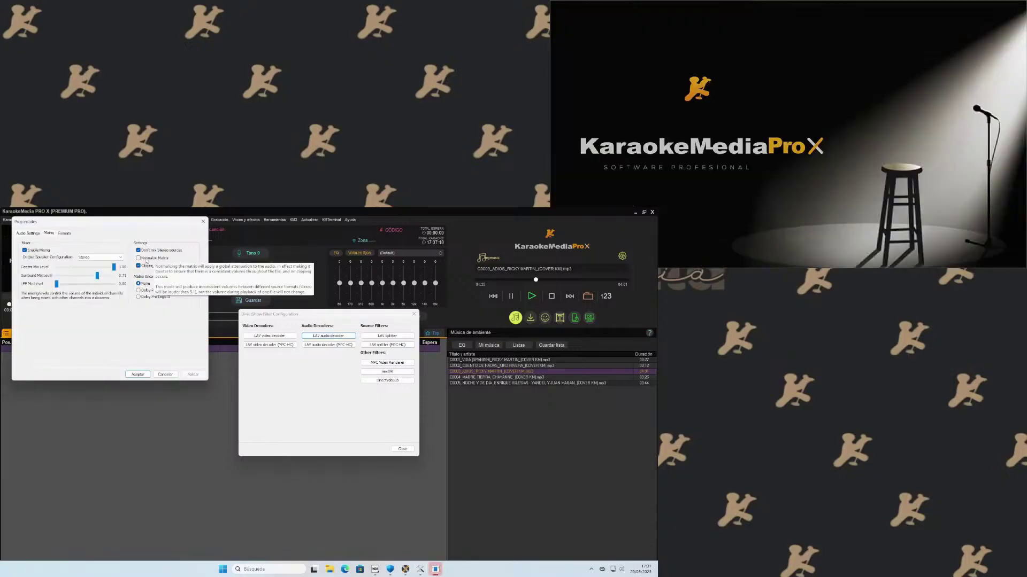
left_click(145, 261)
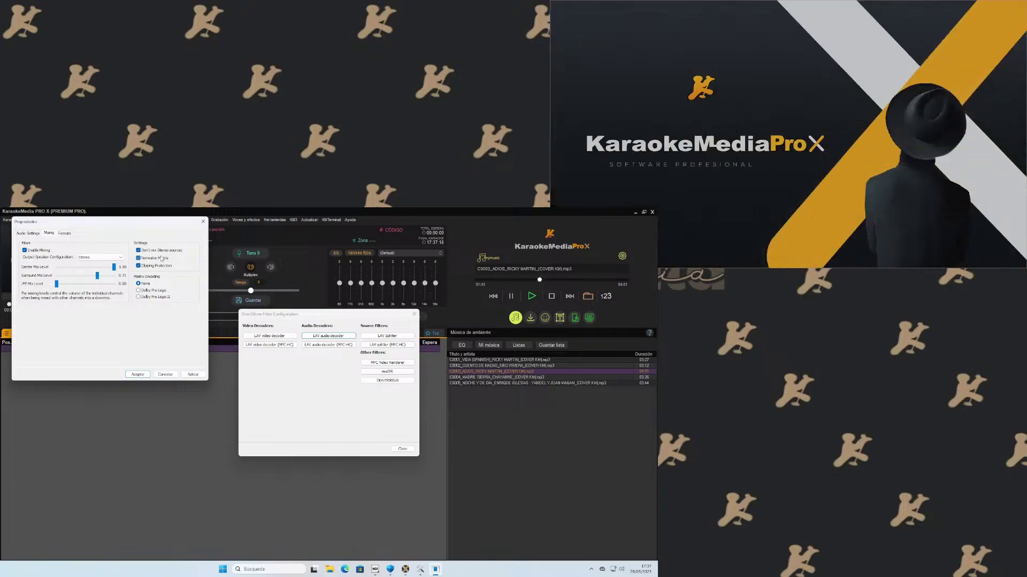
left_click(66, 233)
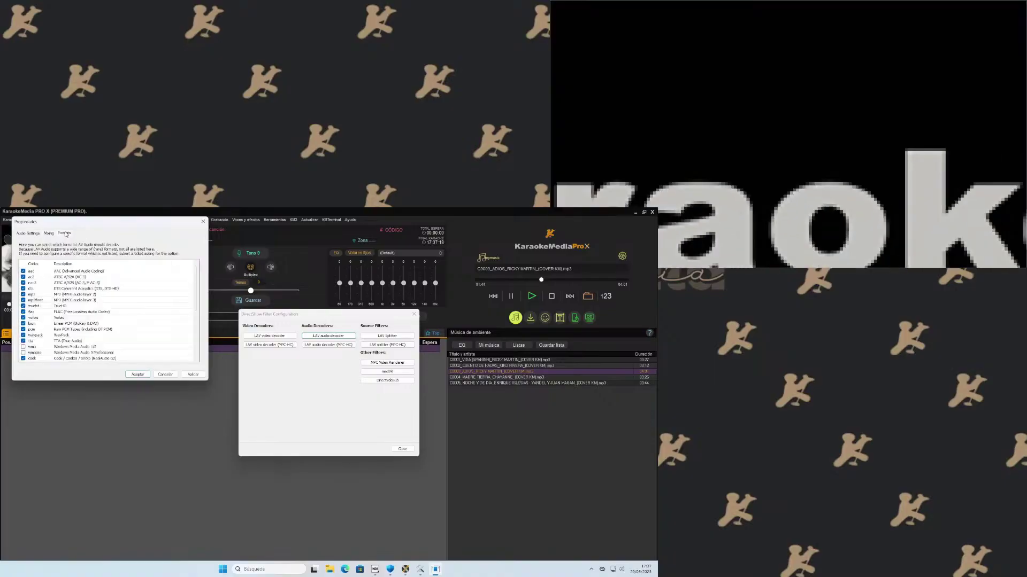
left_click(165, 374)
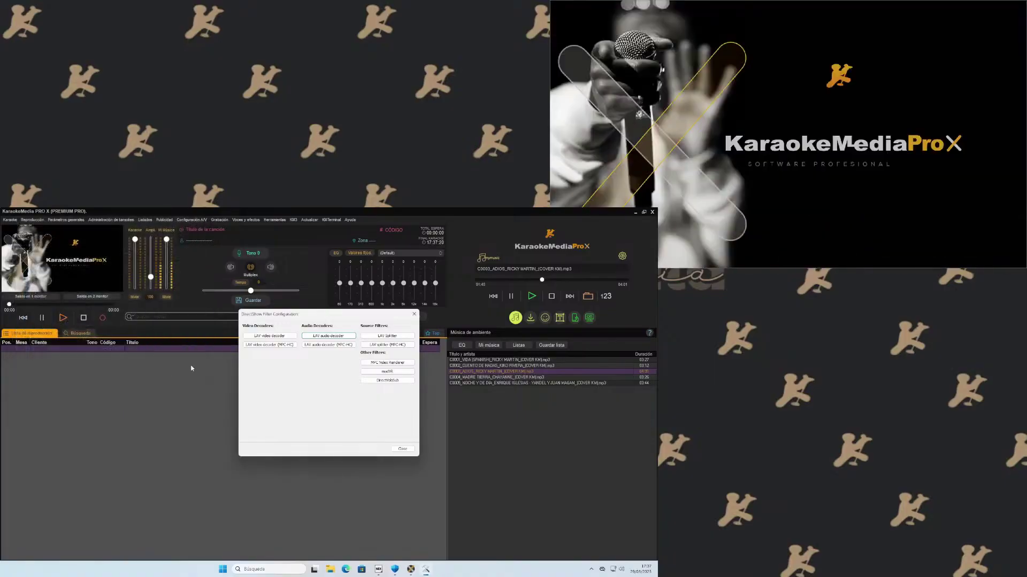
left_click(415, 316)
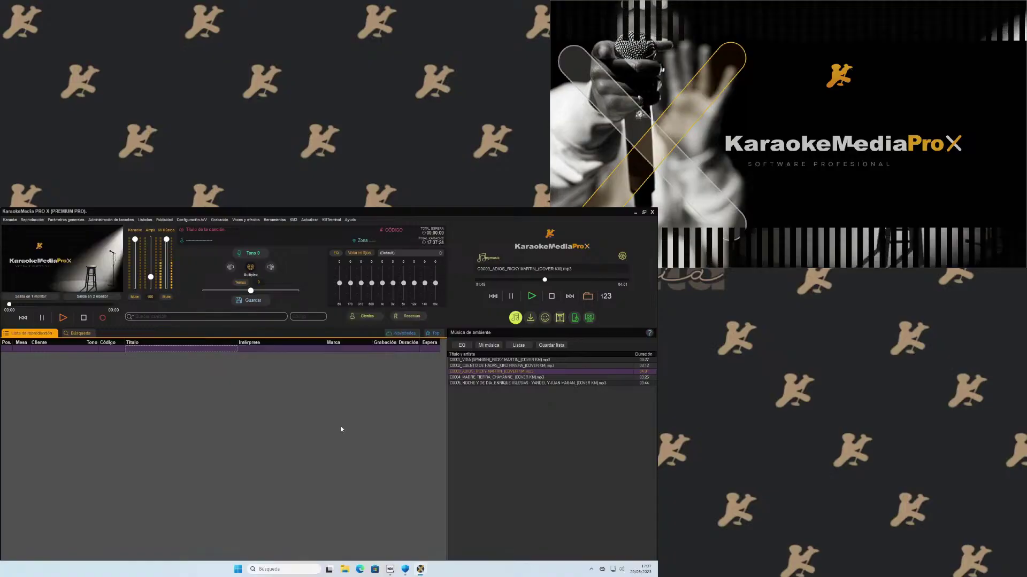